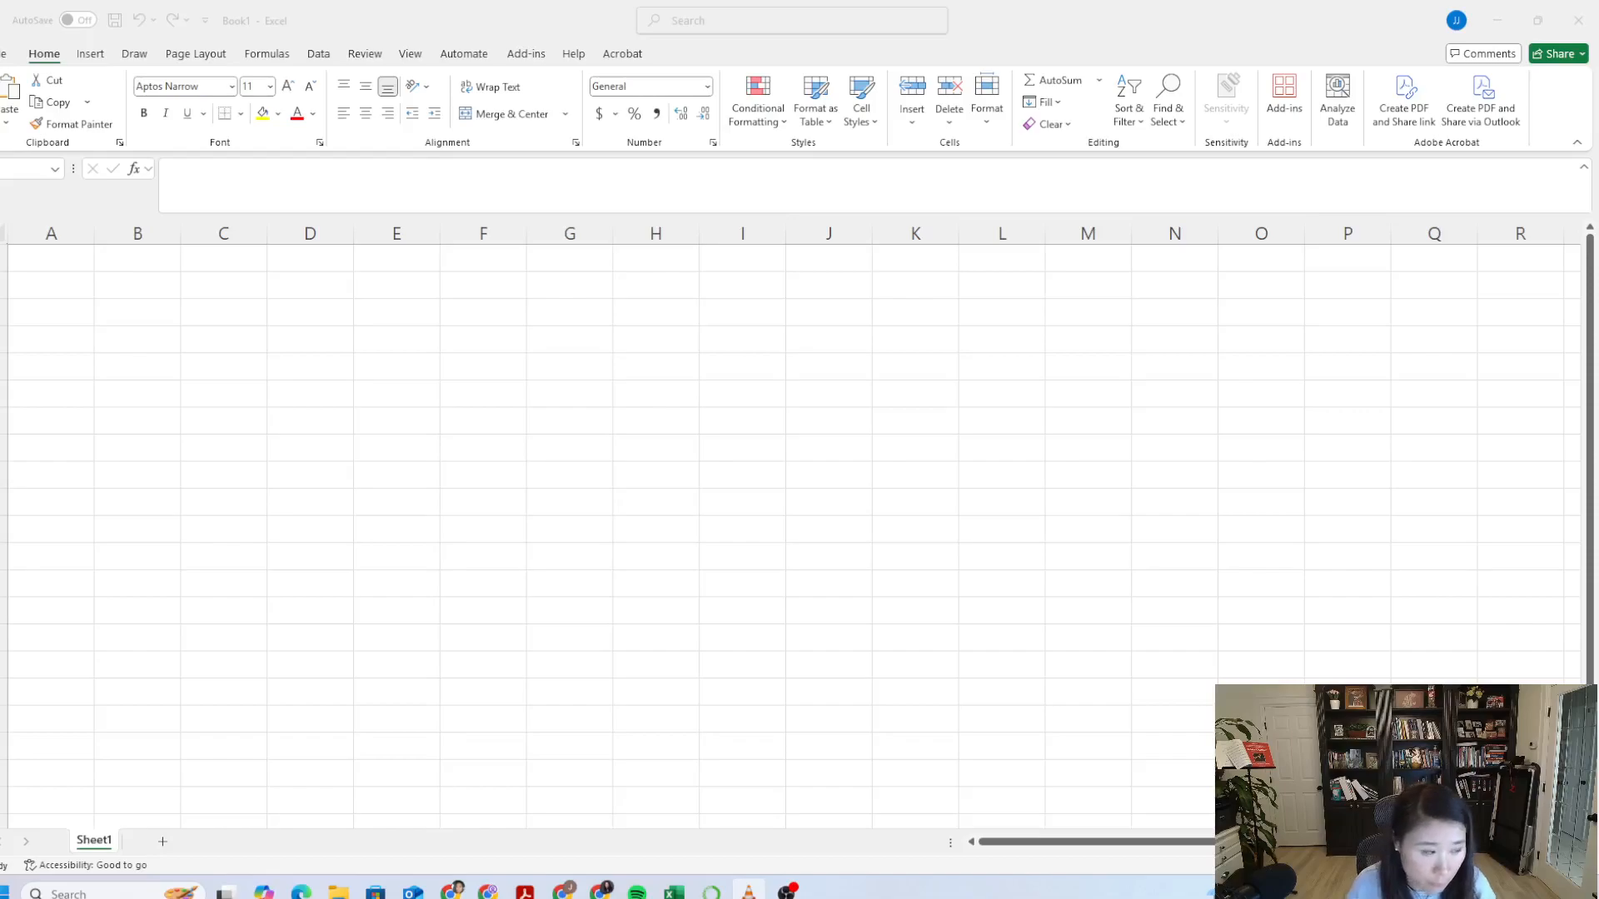
Step: Enter the table title "Table 1 Parameters" in cell A1
{"action": "left_click", "coordinate": [73, 262]}
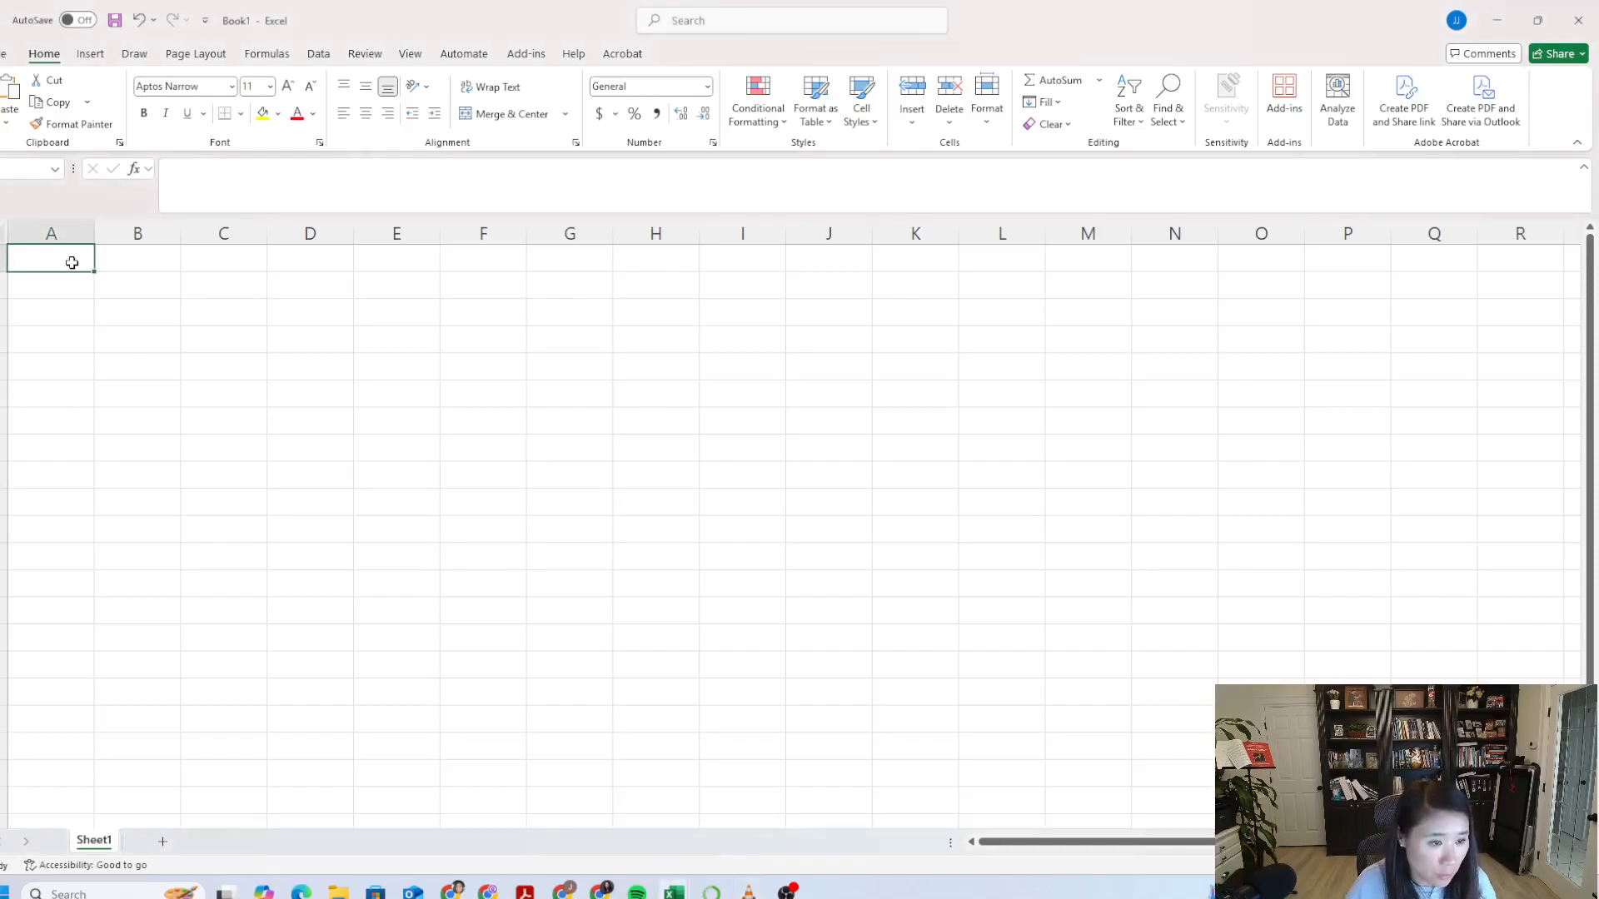
{"action": "key", "text": "Caps_Lock"}
{"action": "type", "text": "P"}
{"action": "key", "text": "Caps_Lock"}
{"action": "type", "text": "arameter"}
{"action": "key", "text": "BackSpace"}
{"action": "key", "text": "BackSpace"}
{"action": "key", "text": "BackSpace"}
{"action": "key", "text": "BackSpace"}
{"action": "key", "text": "BackSpace"}
{"action": "key", "text": "BackSpace"}
{"action": "key", "text": "BackSpace"}
{"action": "key", "text": "BackSpace"}
{"action": "key", "text": "BackSpace"}
{"action": "key", "text": "Caps_Lock"}
{"action": "type", "text": "T"}
{"action": "key", "text": "Caps_Lock"}
{"action": "type", "text": "able"}
{"action": "key", "text": "Caps_Lock"}
{"action": "type", "text": "P"}
{"action": "key", "text": "Caps_Lock"}
{"action": "type", "text": "arameters"}
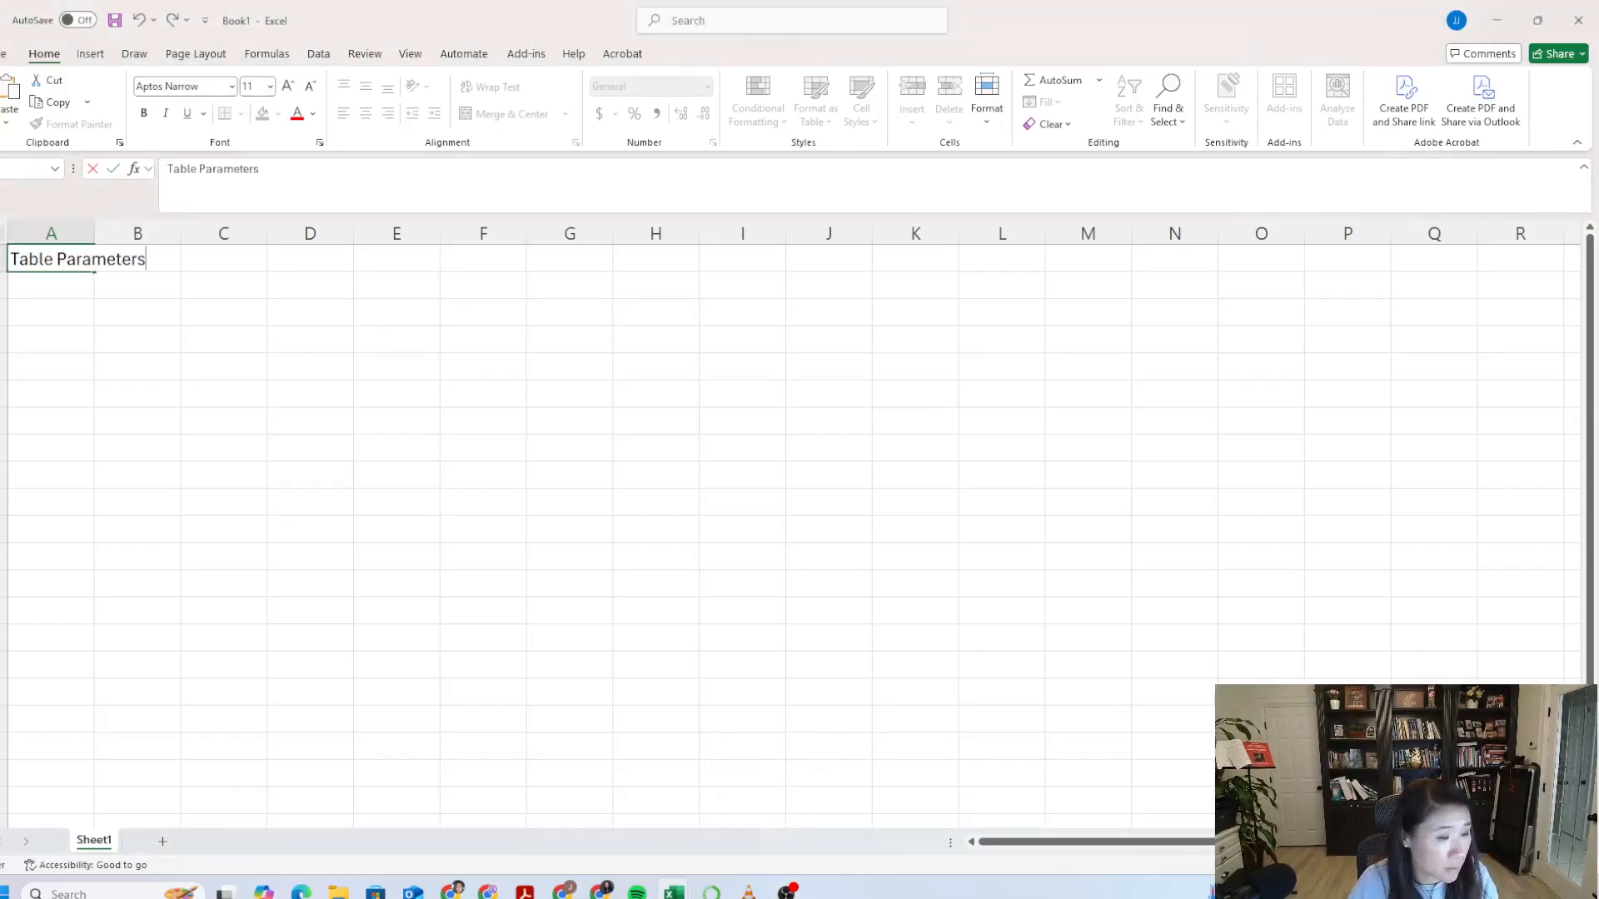
{"action": "type", "text": "1"}
Step: Enter the column headers X11, X12 and X13 in cells B2 to D2
{"action": "left_click", "coordinate": [117, 289]}
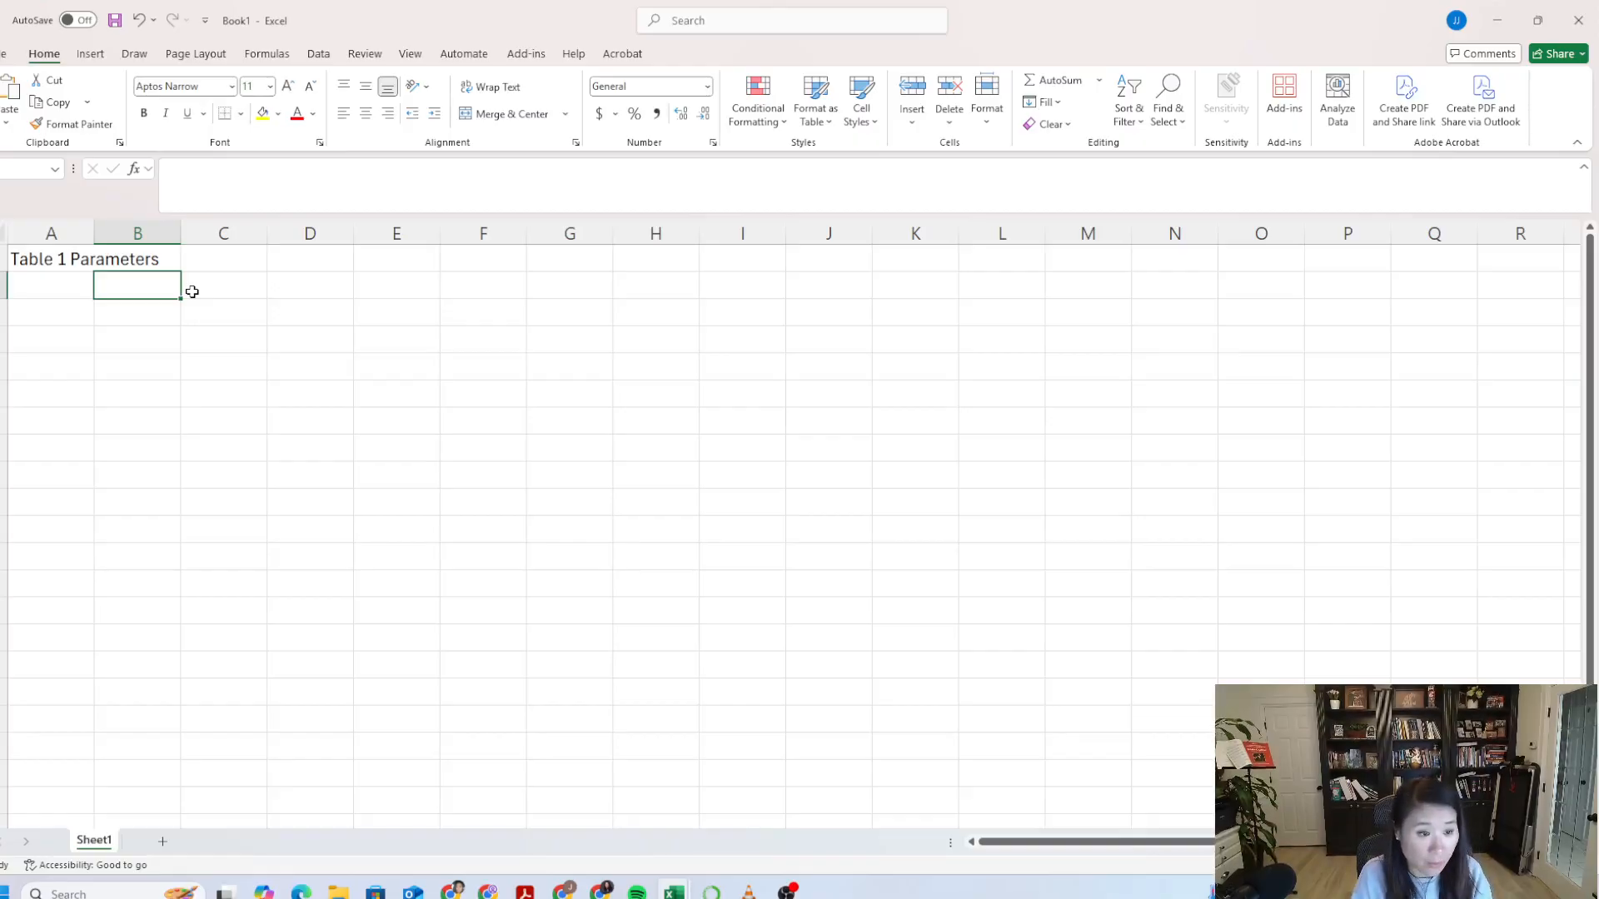
{"action": "key", "text": "Caps_Lock"}
{"action": "type", "text": "X11"}
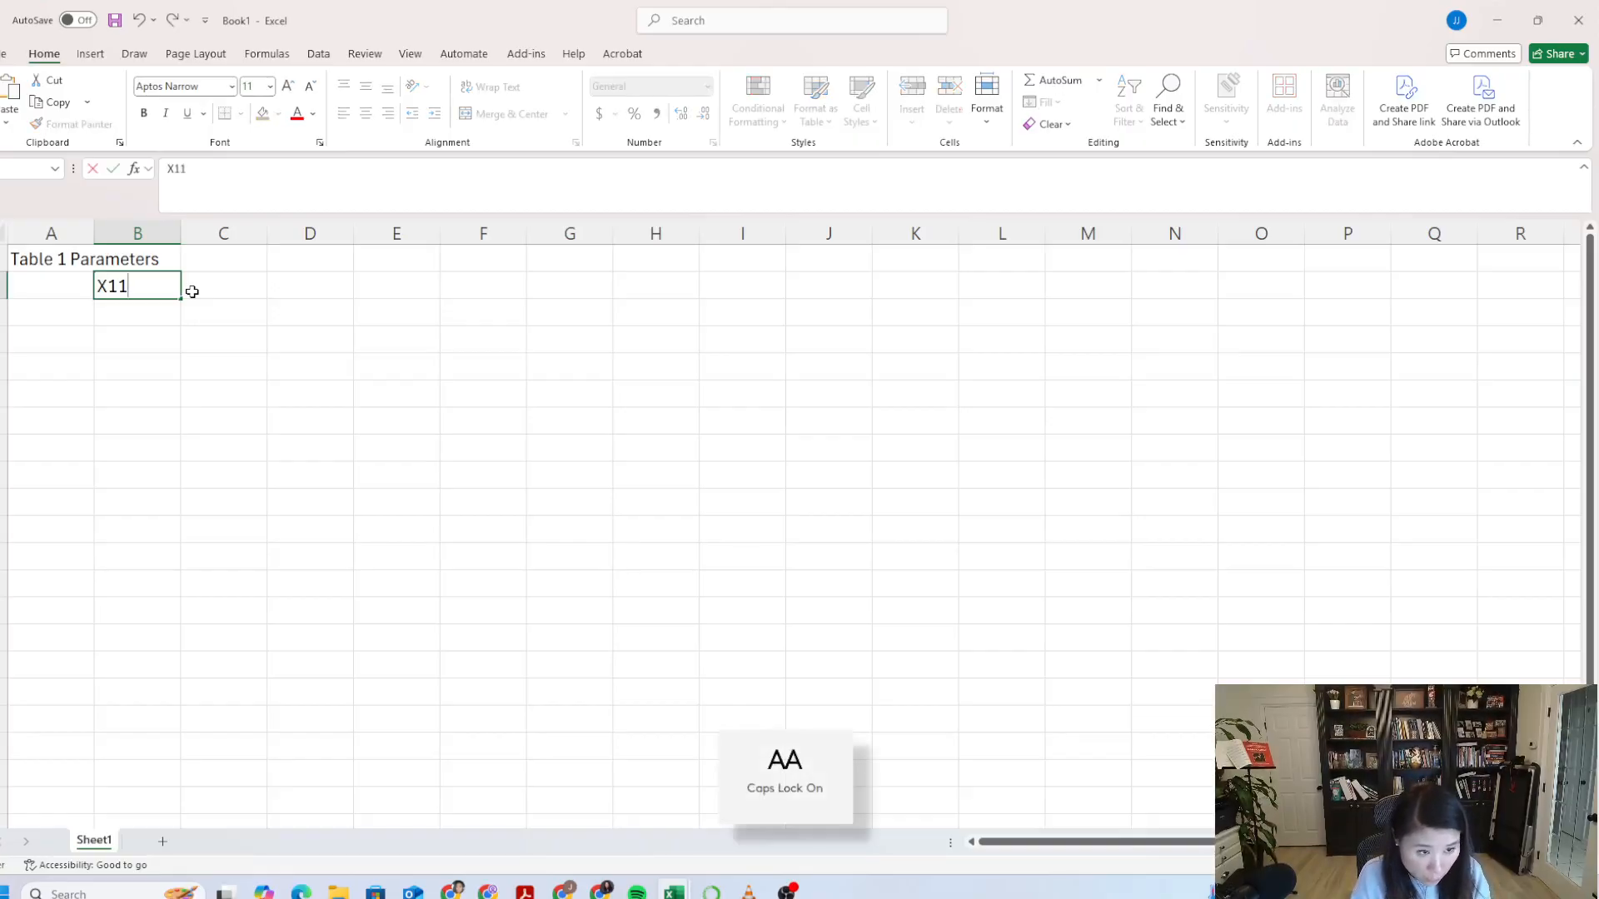
{"action": "left_click", "coordinate": [191, 291]}
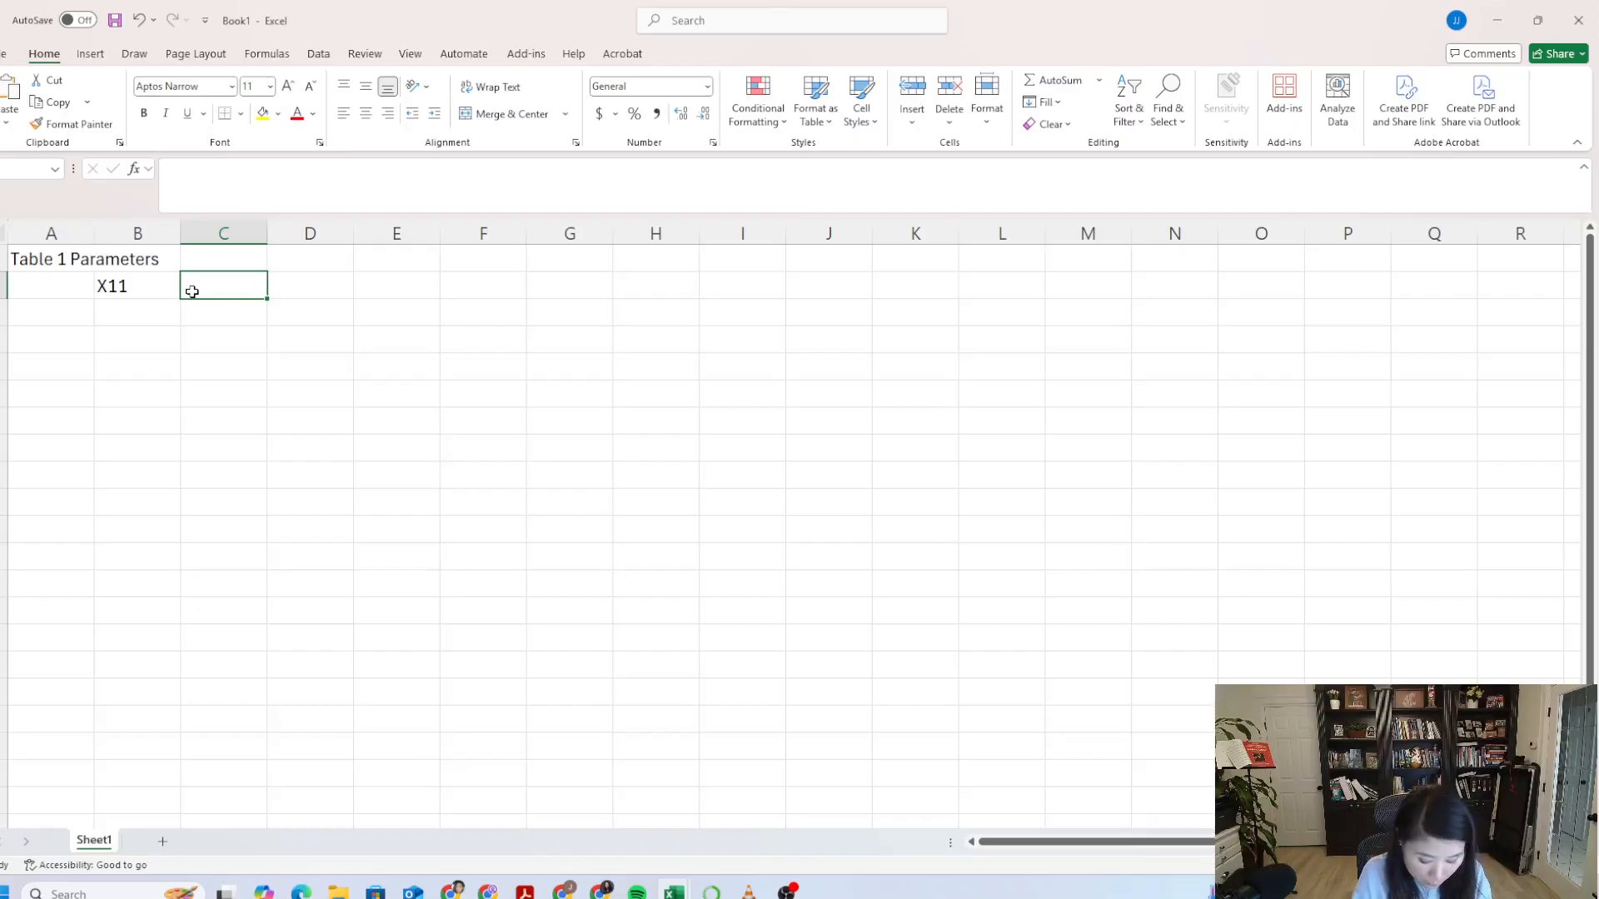
{"action": "type", "text": "X12"}
{"action": "key", "text": "Tab"}
{"action": "type", "text": "X13"}
{"action": "key", "text": "Tab"}
Step: Continue the header row with X21, X22 and X23 in cells E2 to G2
{"action": "type", "text": "X22"}
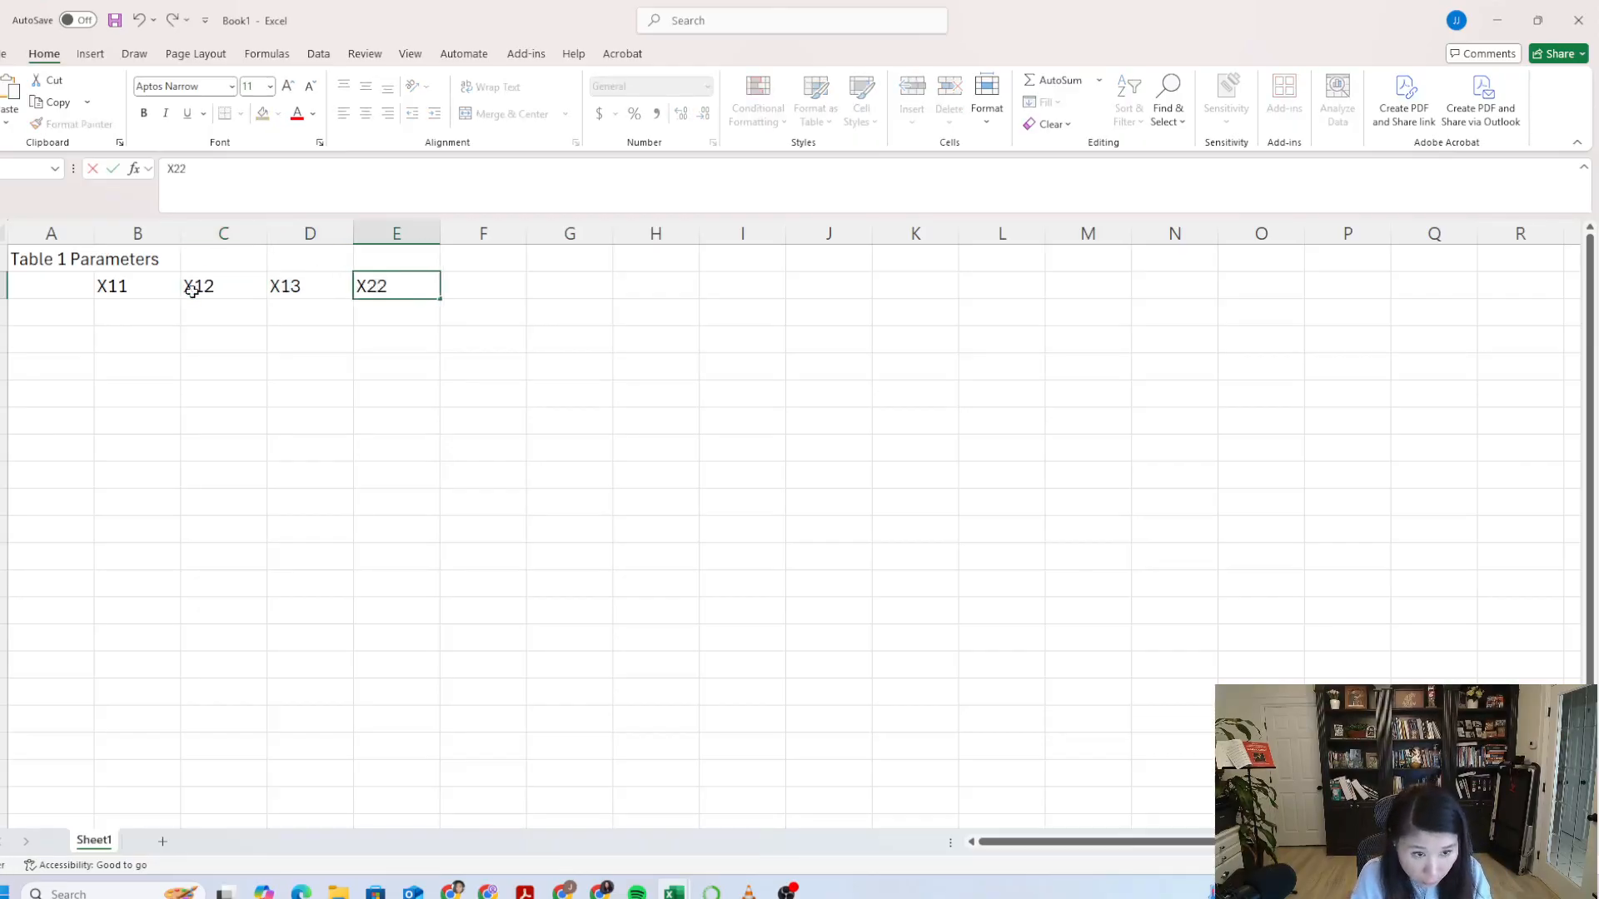
{"action": "key", "text": "Tab"}
{"action": "key", "text": "Left"}
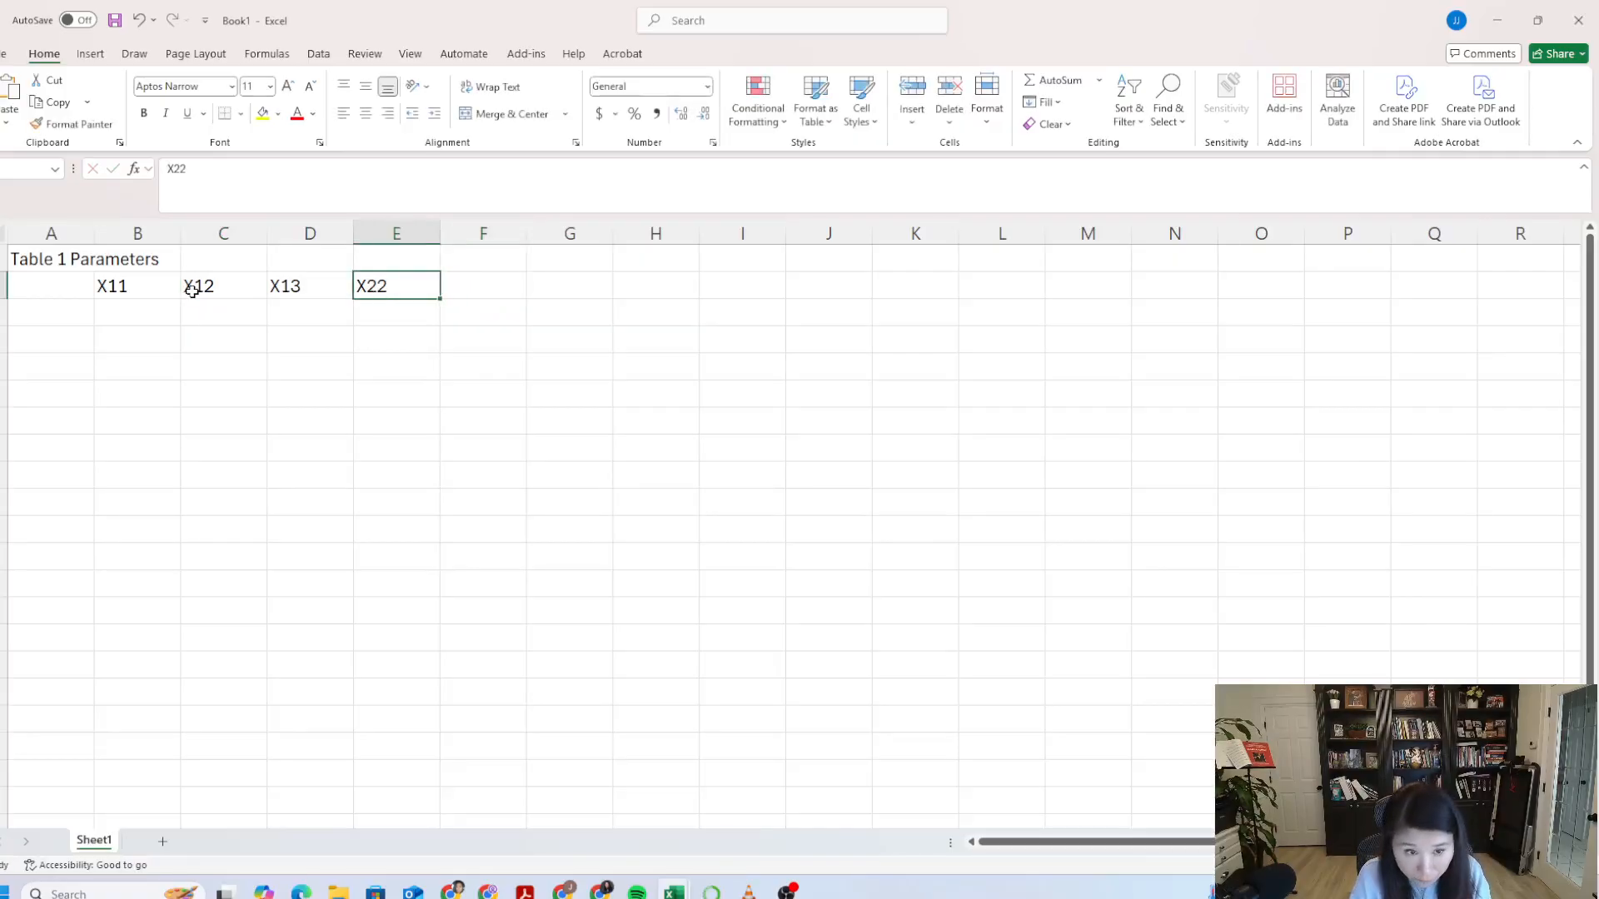
{"action": "type", "text": "X21"}
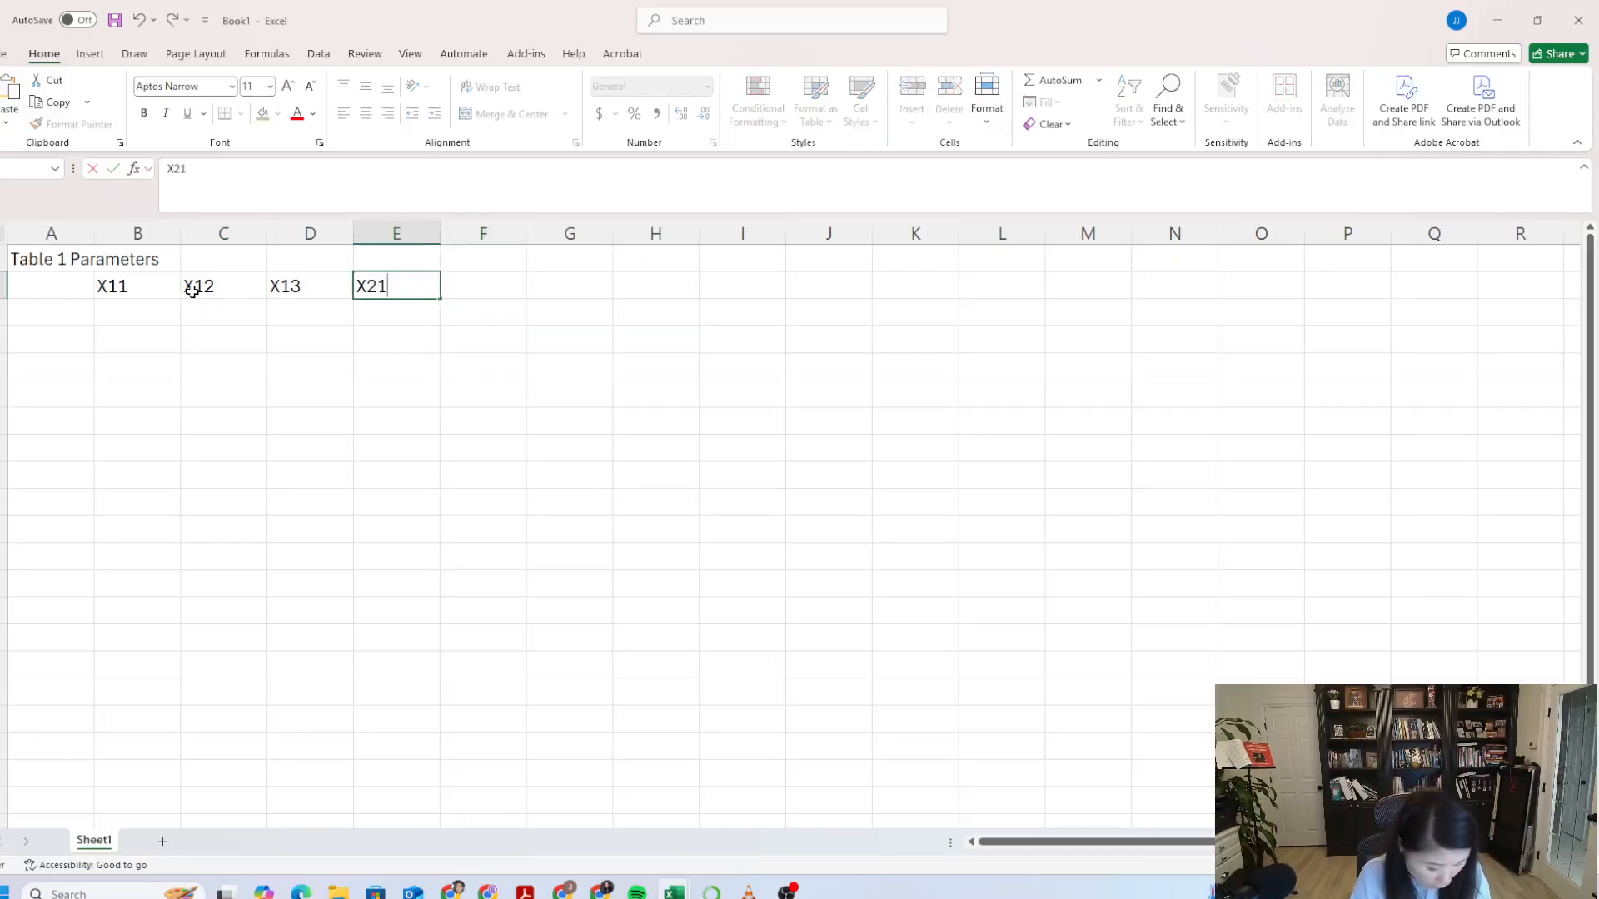
{"action": "key", "text": "Tab"}
{"action": "type", "text": "X22"}
{"action": "key", "text": "Tab"}
{"action": "type", "text": "X"}
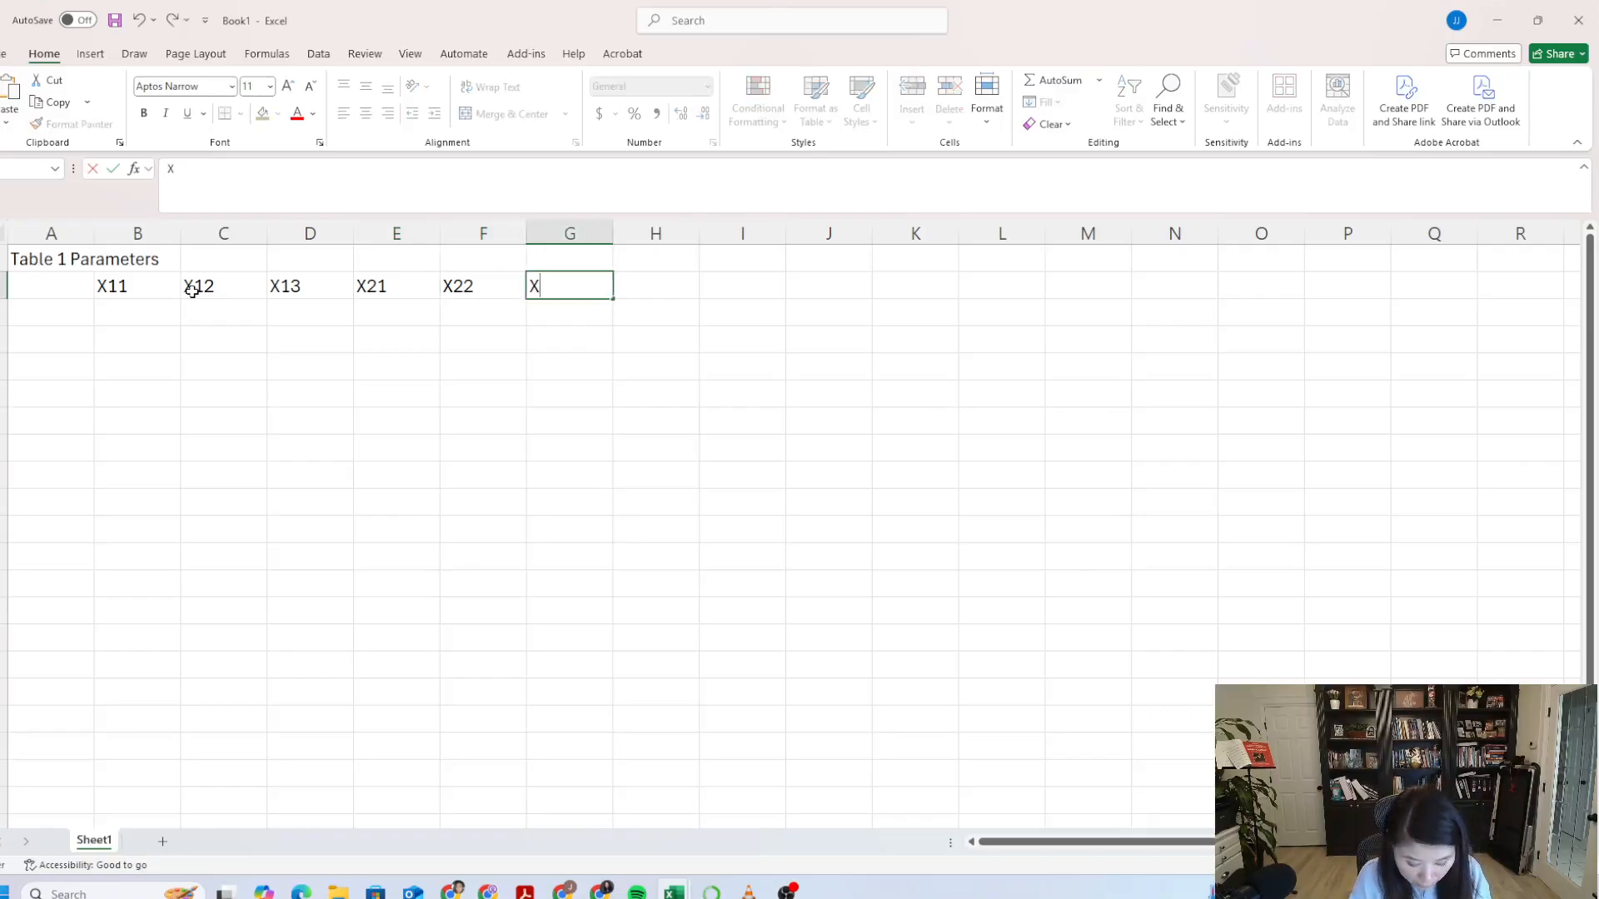
{"action": "type", "text": "23"}
Step: Complete the header row with X31, X32 and X33 in cells H2 to J2
{"action": "key", "text": "Tab"}
{"action": "type", "text": "X31"}
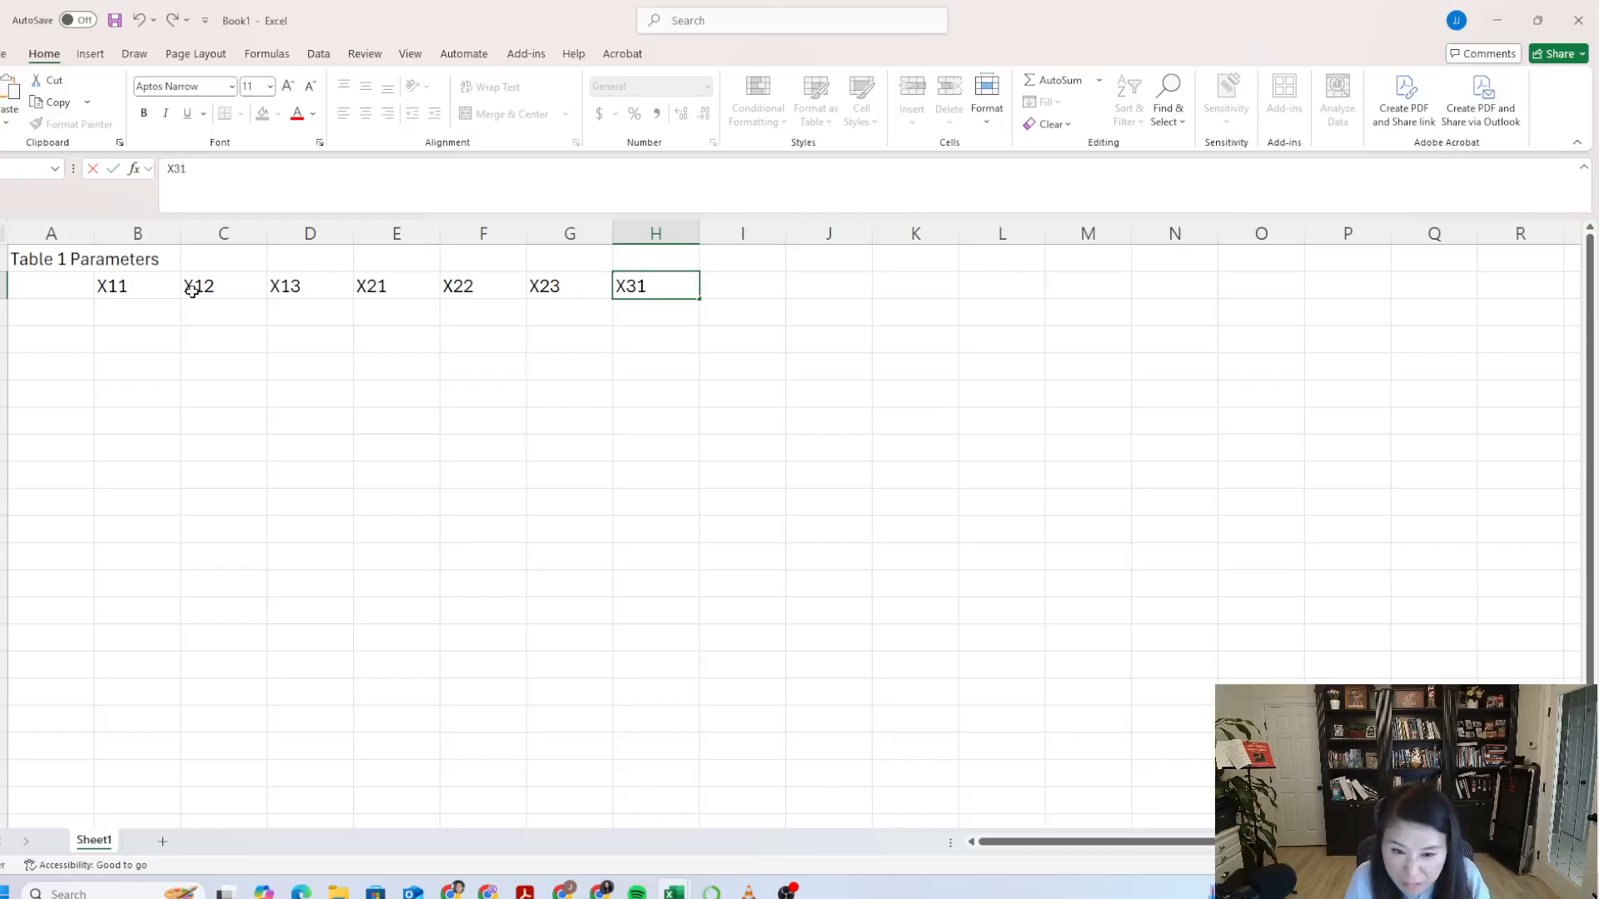
{"action": "key", "text": "Tab"}
{"action": "type", "text": "X32"}
{"action": "key", "text": "Tab"}
{"action": "type", "text": "X33"}
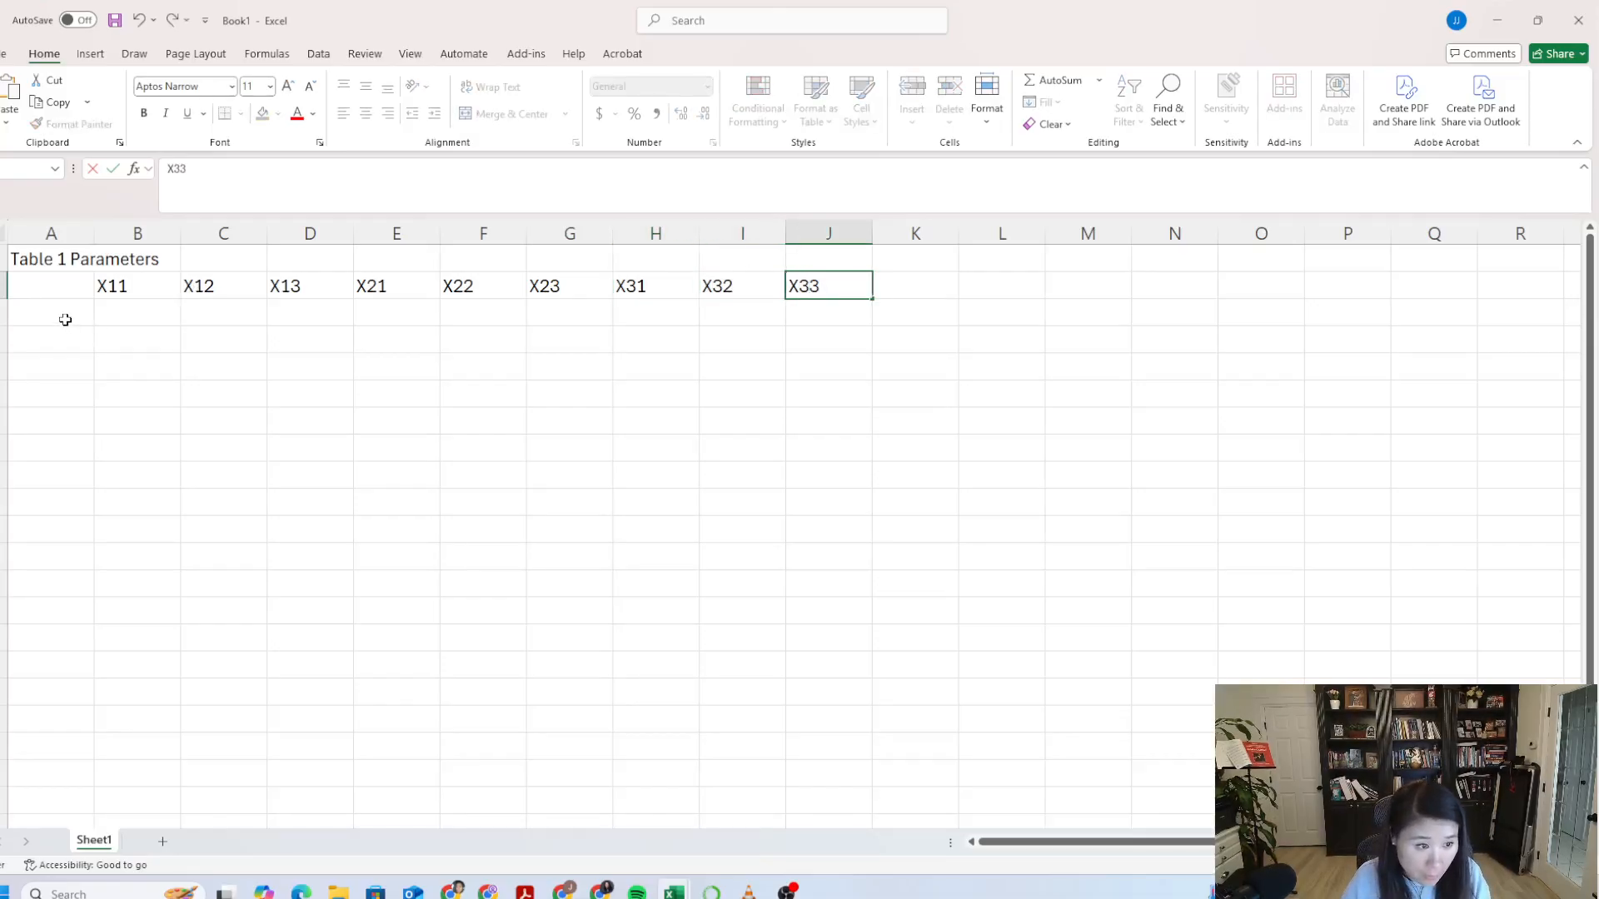
Step: Label the row below the headers "Comletion Times (Days)" in cell A3
{"action": "left_click", "coordinate": [65, 320]}
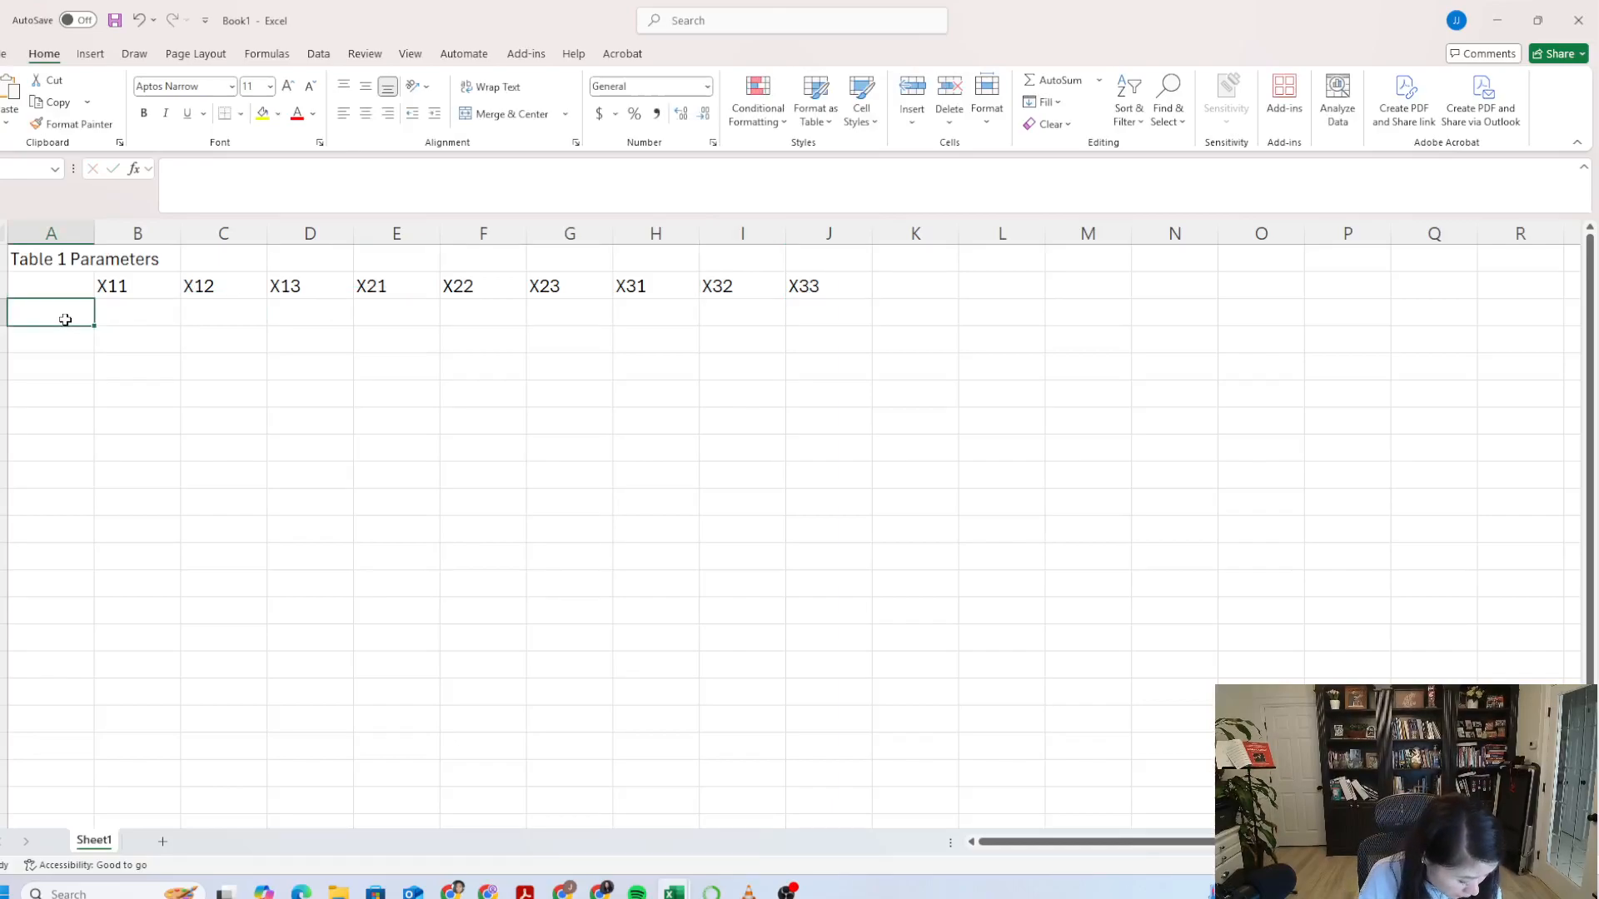
{"action": "key", "text": "Caps_Lock"}
{"action": "type", "text": "c"}
{"action": "key", "text": "Caps_Lock"}
{"action": "type", "text": "OM"}
{"action": "key", "text": "BackSpace"}
{"action": "key", "text": "BackSpace"}
{"action": "key", "text": "BackSpace"}
{"action": "type", "text": "C"}
{"action": "key", "text": "Caps_Lock"}
{"action": "type", "text": "om"}
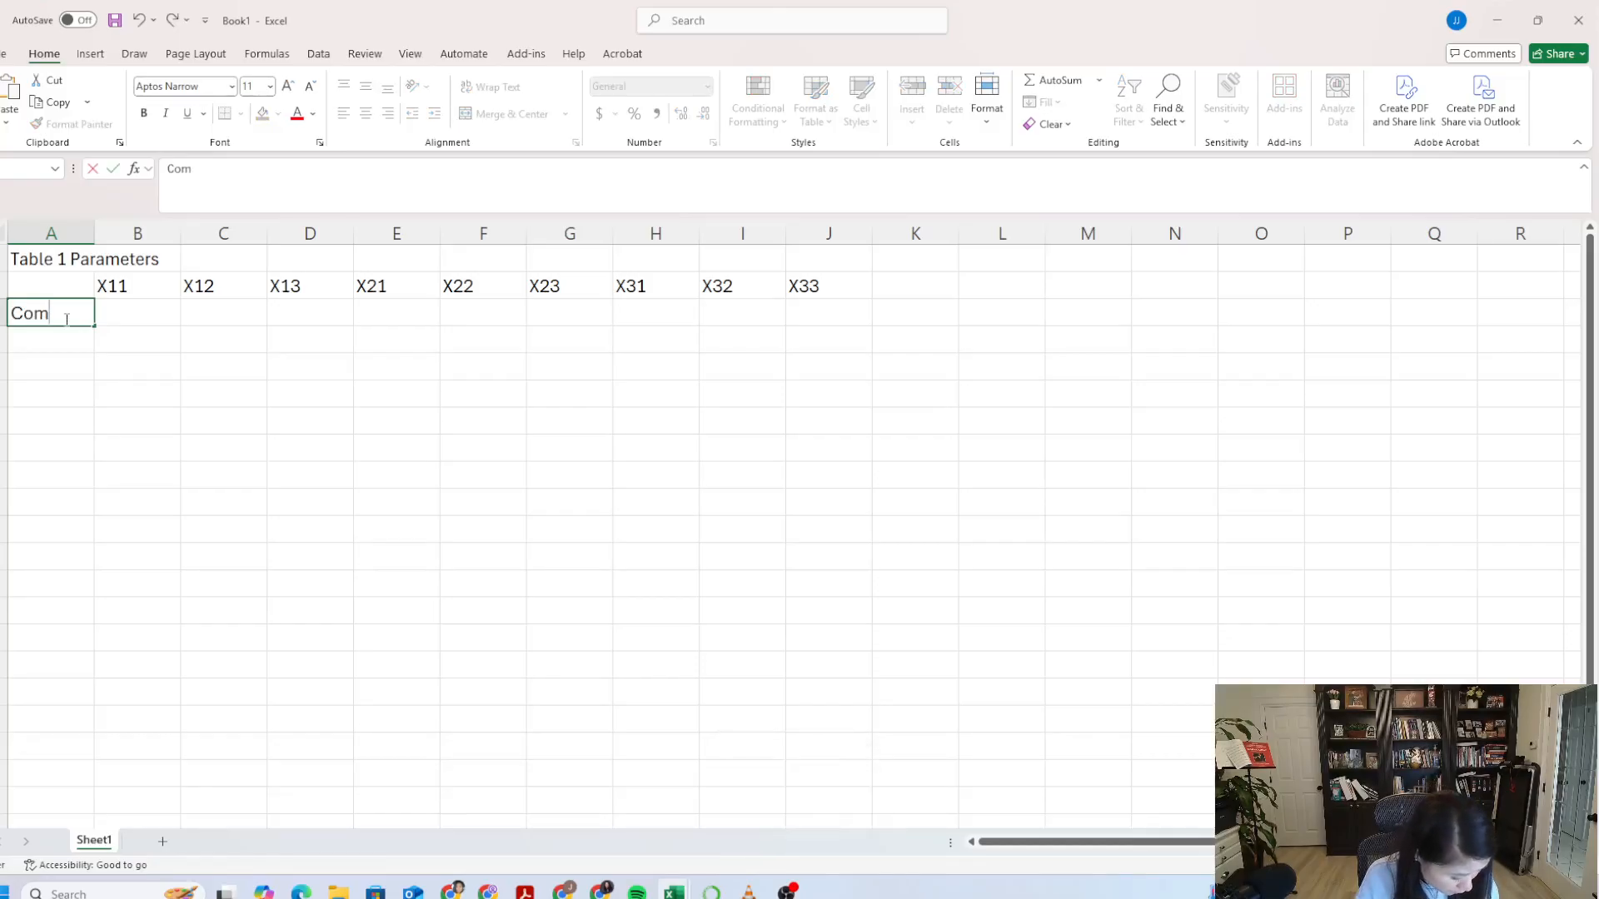
{"action": "type", "text": "le"}
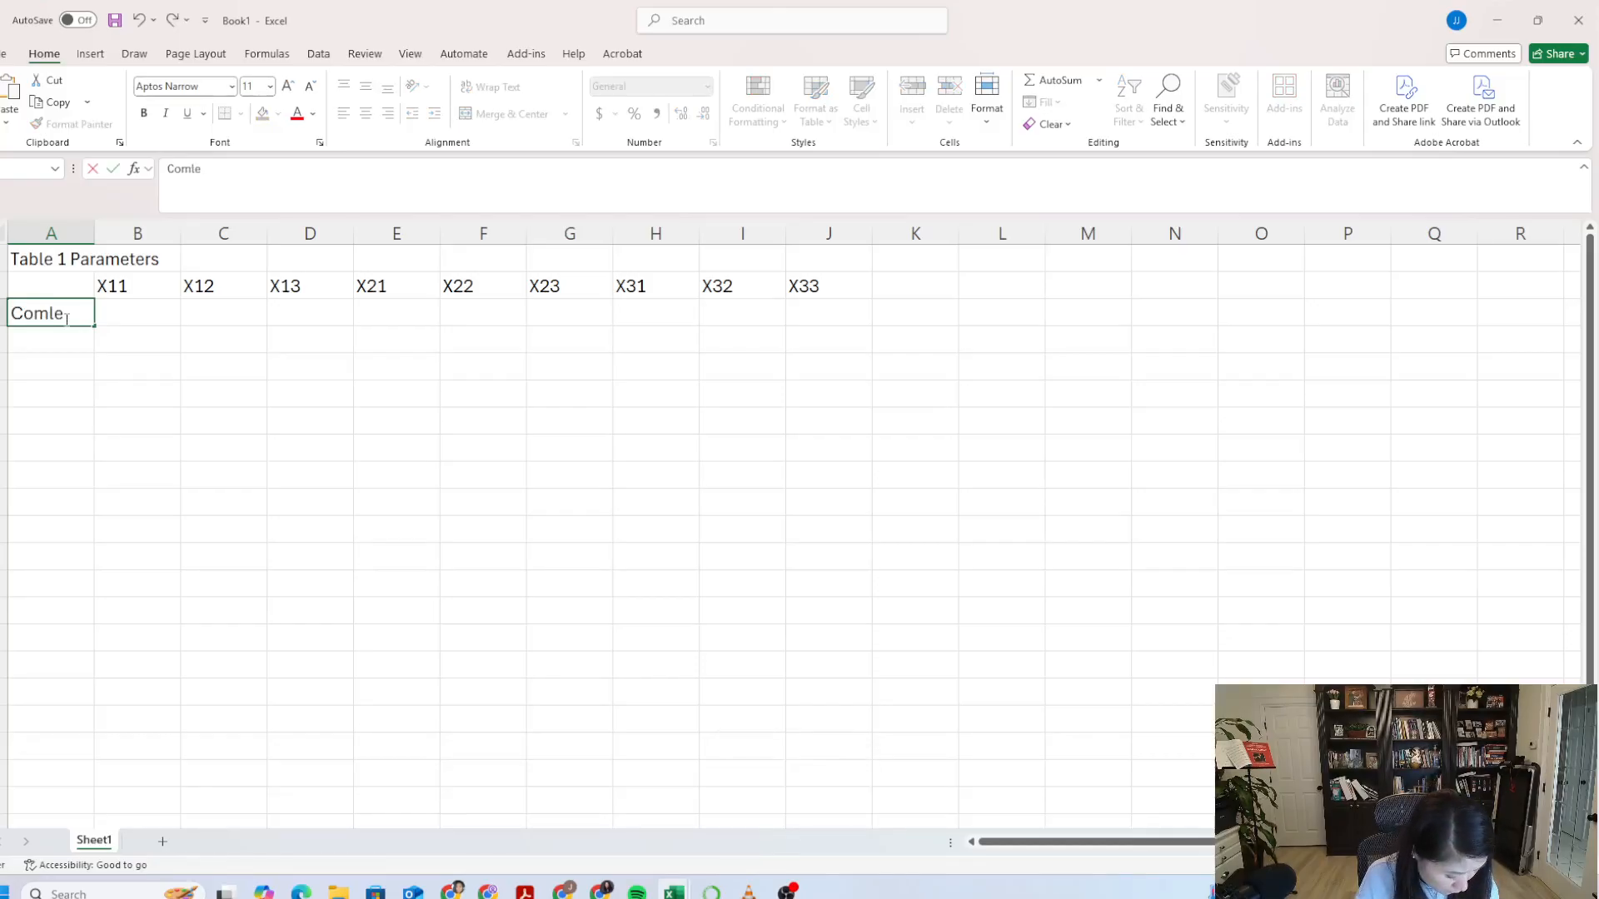
{"action": "type", "text": "tion T"}
{"action": "key", "text": "Caps_Lock"}
{"action": "type", "text": "ime"}
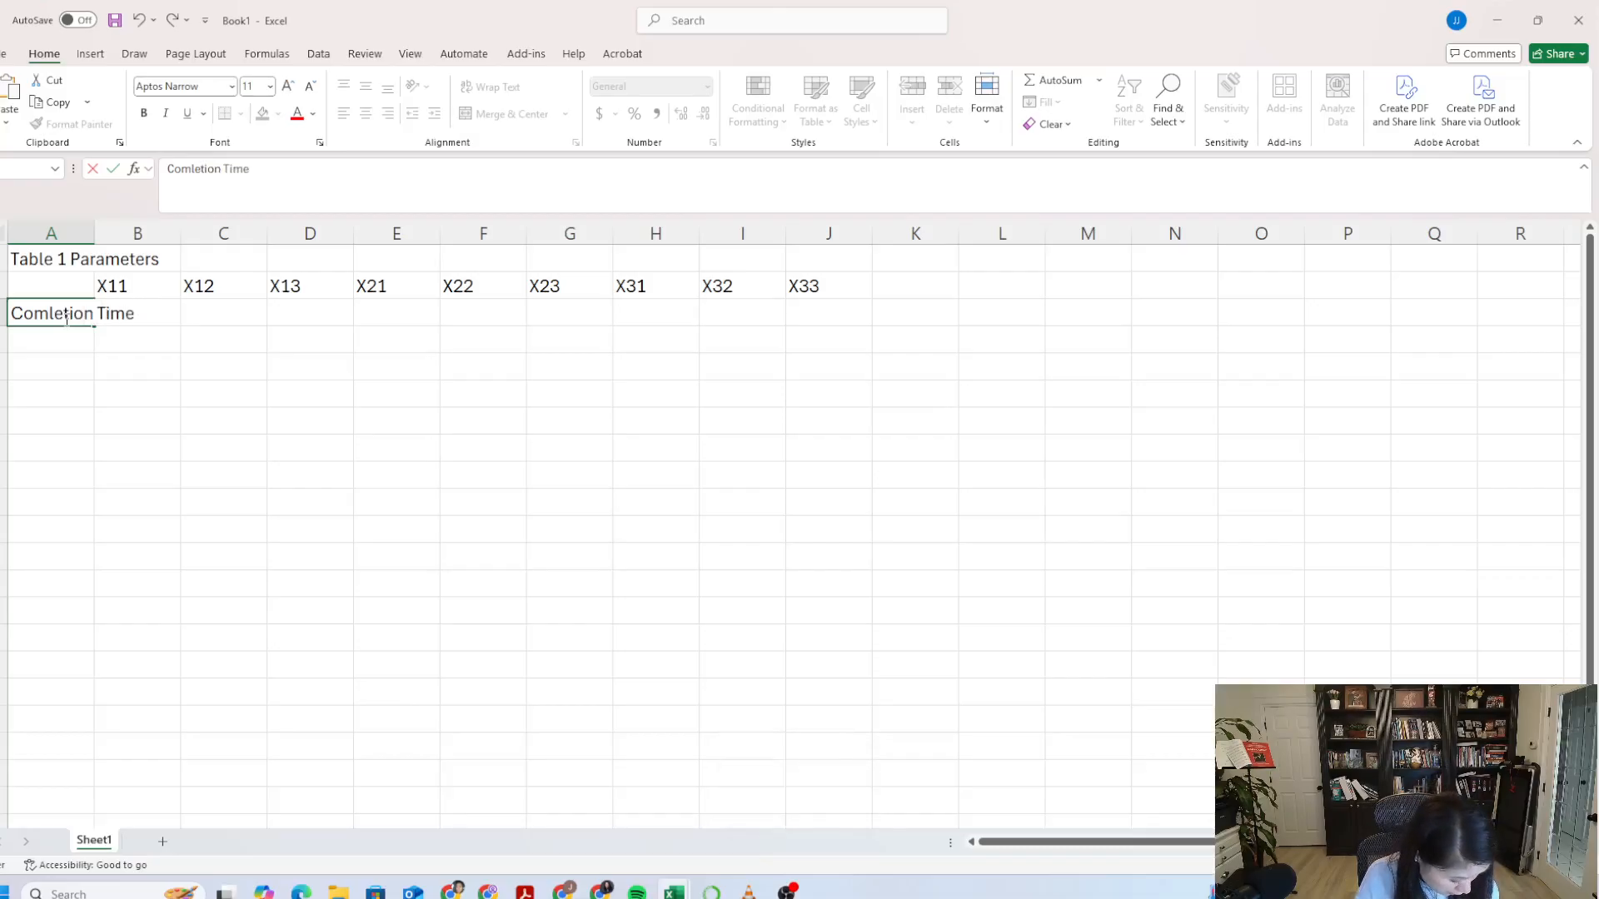
{"action": "type", "text": "s ("}
{"action": "key", "text": "Caps_Lock"}
{"action": "type", "text": "D"}
{"action": "key", "text": "Caps_Lock"}
{"action": "type", "text": "ays)"}
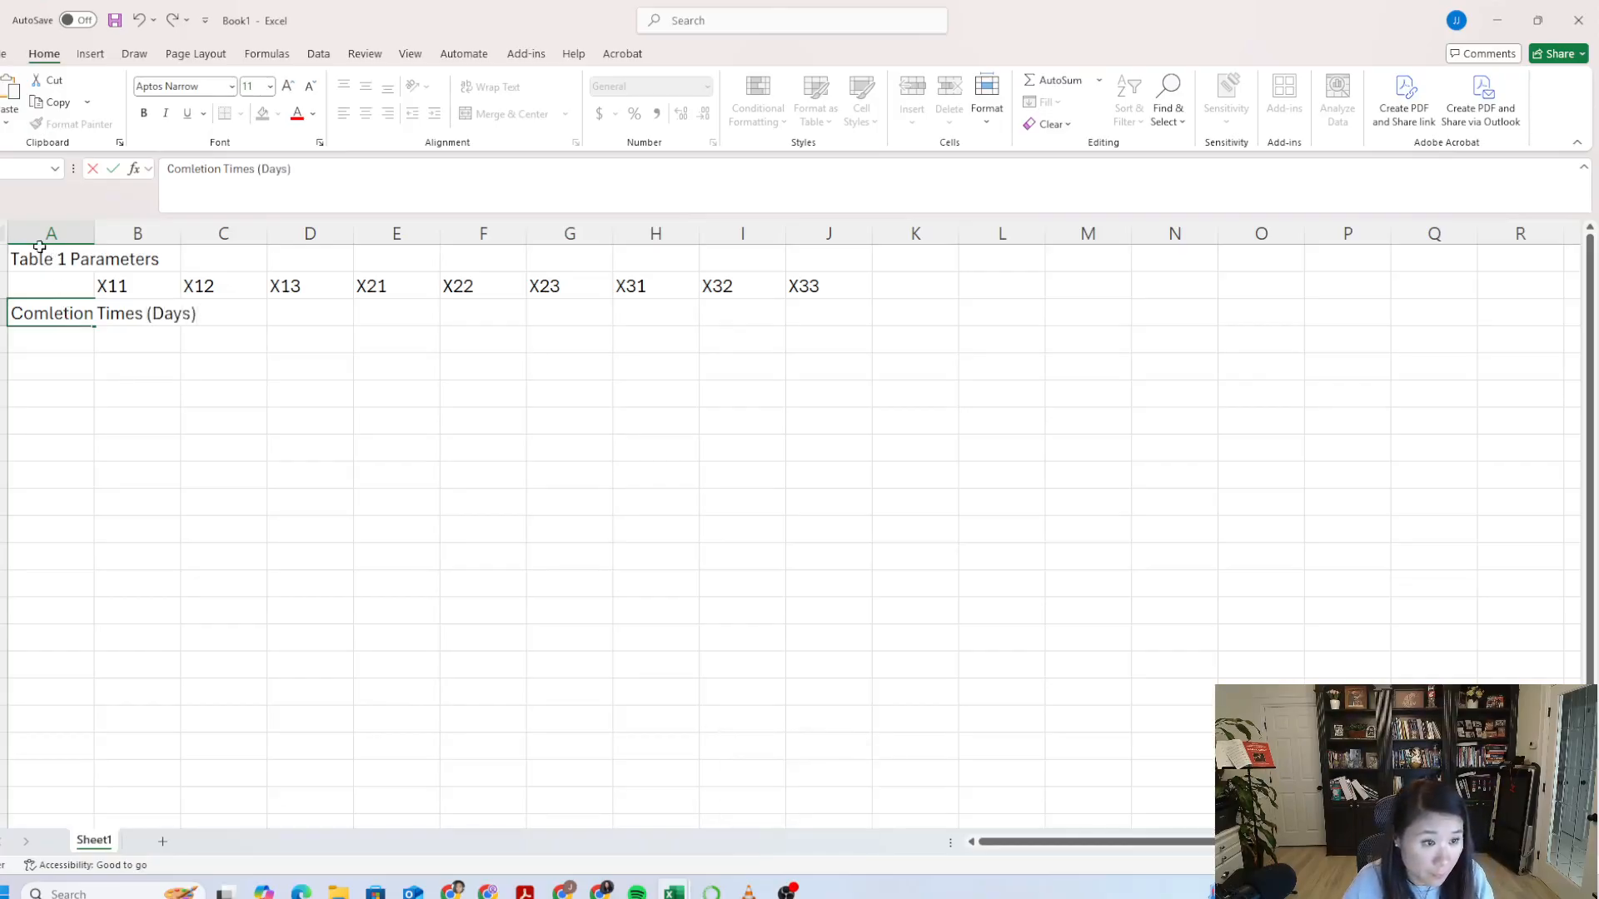
Step: Autofit columns A and B to their contents, and widen column B to roughly match the other header columns
{"action": "left_click", "coordinate": [83, 234]}
{"action": "left_click", "coordinate": [134, 234], "text": "shift"}
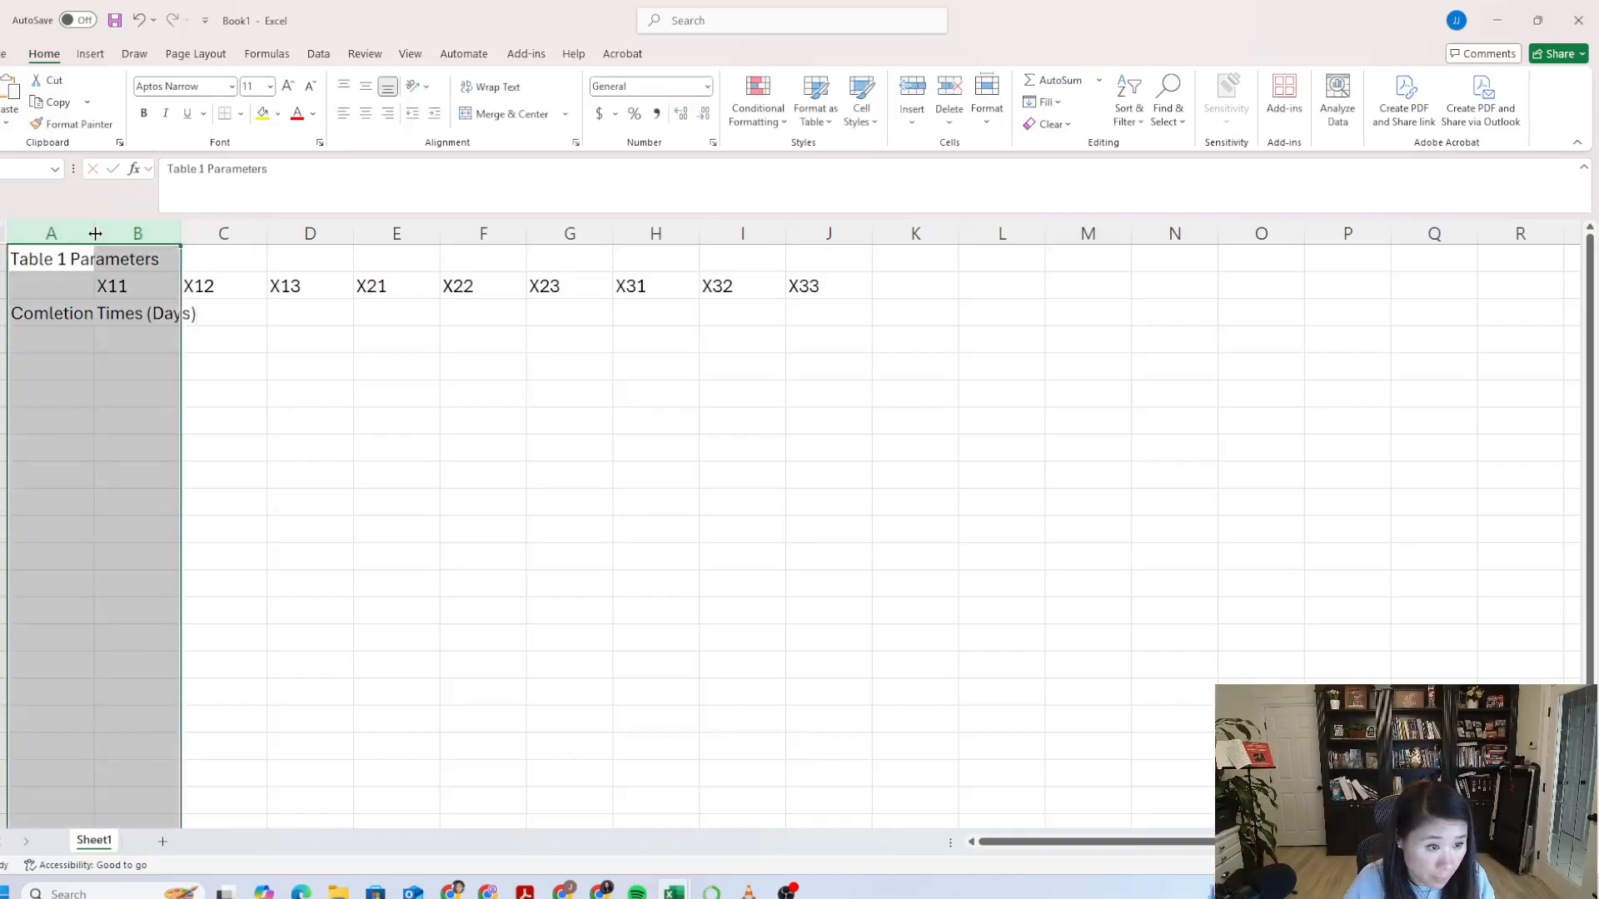
{"action": "double_click", "coordinate": [180, 234]}
{"action": "left_click", "coordinate": [243, 321]}
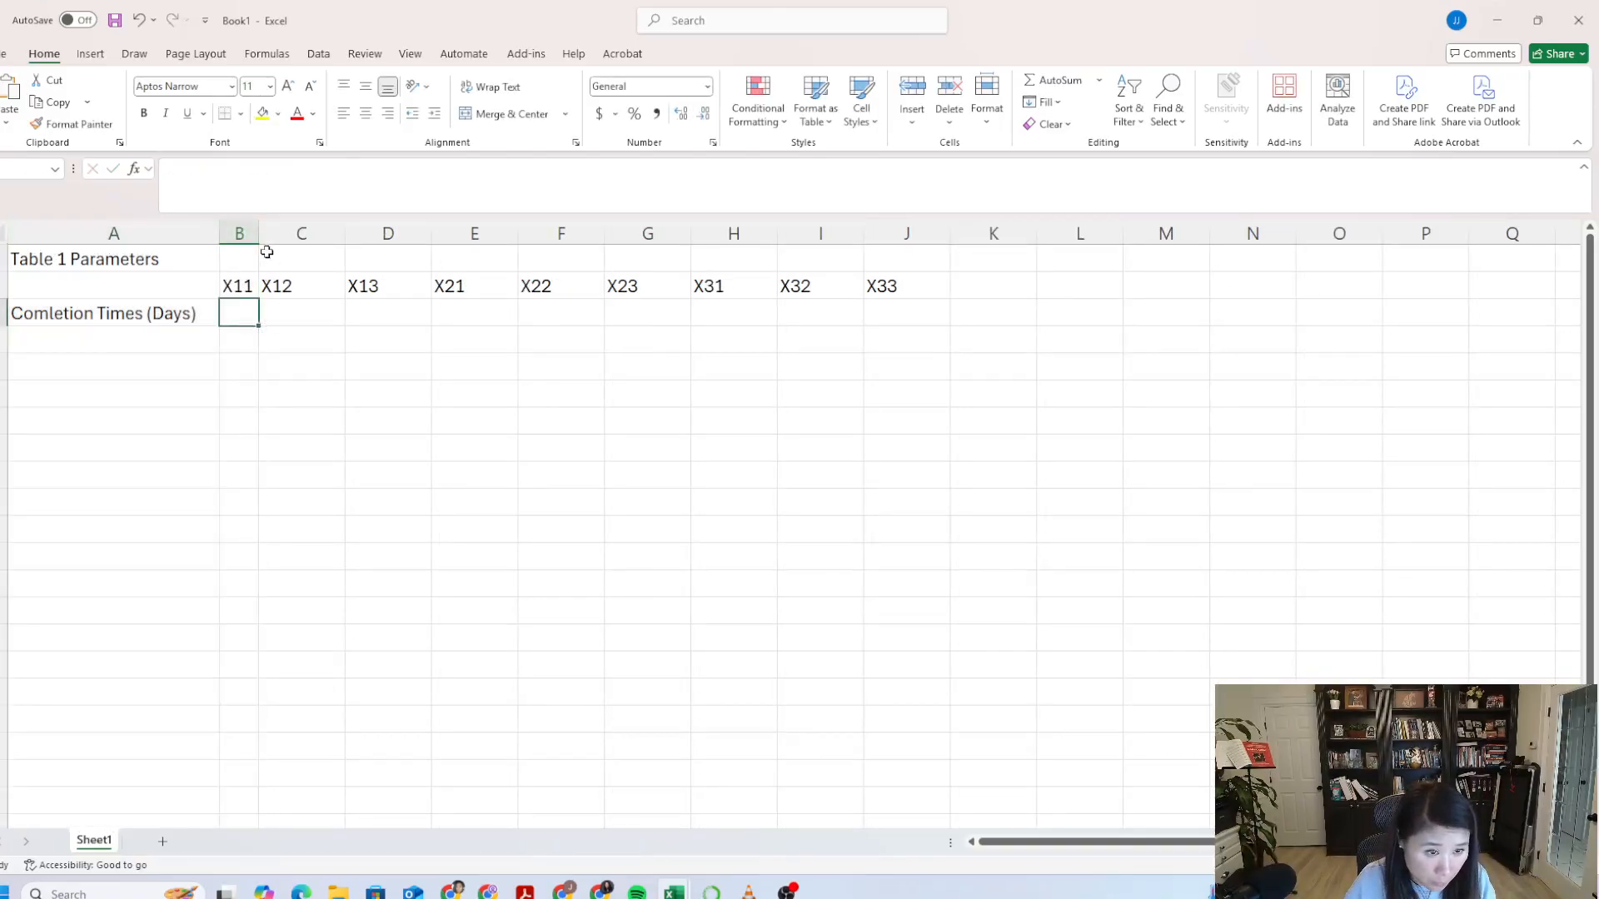
{"action": "left_click_drag", "start_coordinate": [258, 235], "coordinate": [307, 242]}
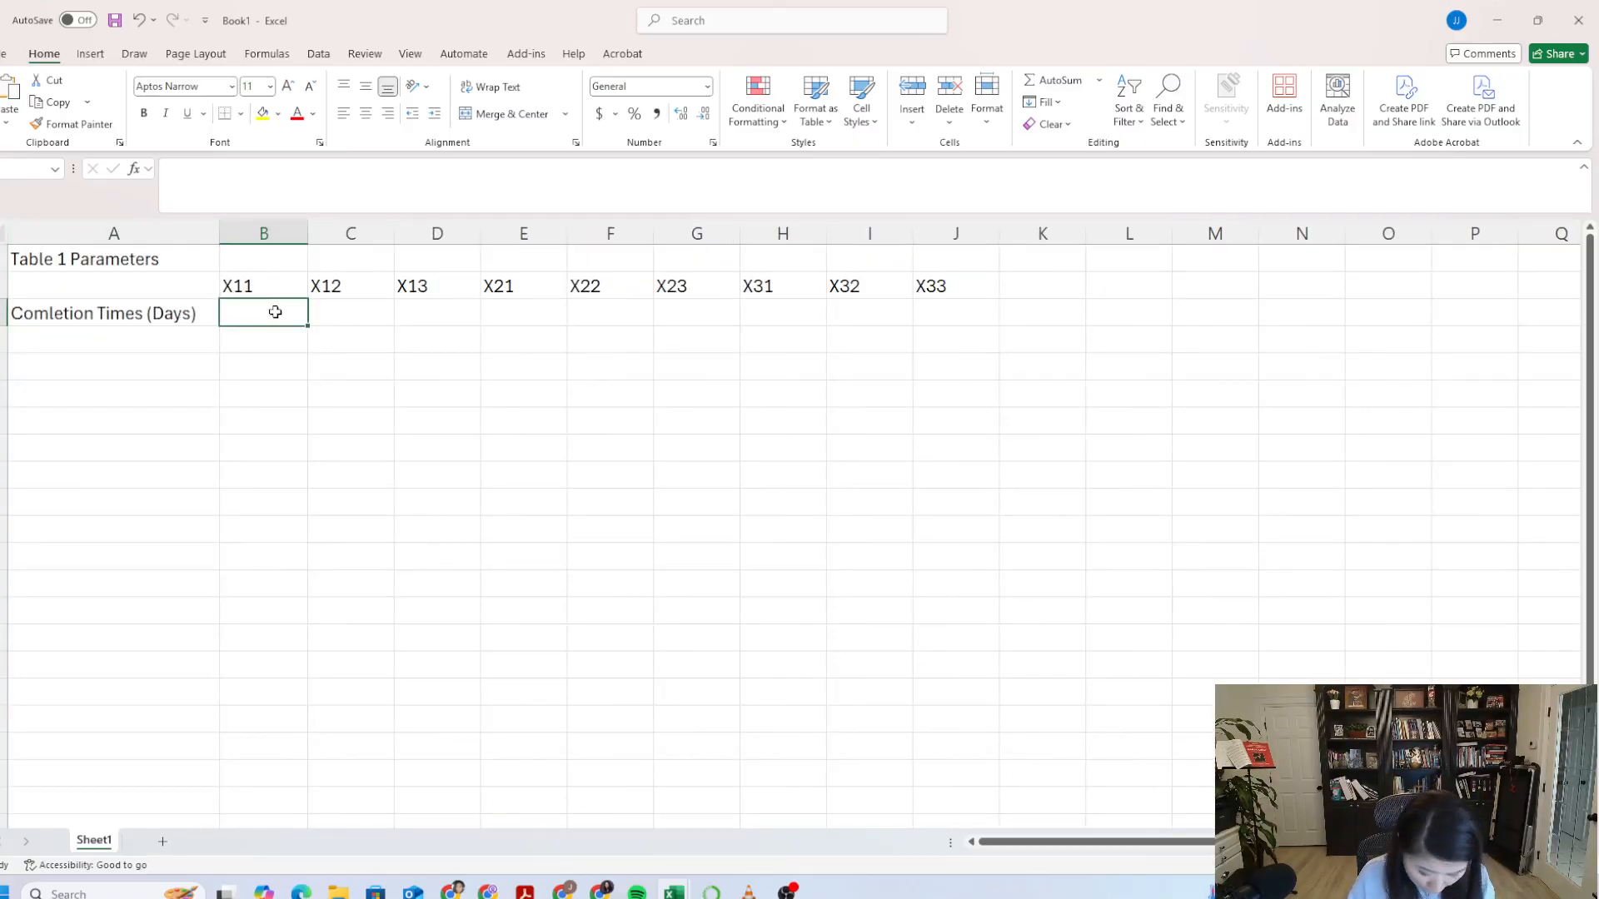
Step: Enter completion times of 10, 15 and 9 days for X11, X12 and X13 in row 3
{"action": "type", "text": "10"}
{"action": "key", "text": "Tab"}
{"action": "type", "text": "15"}
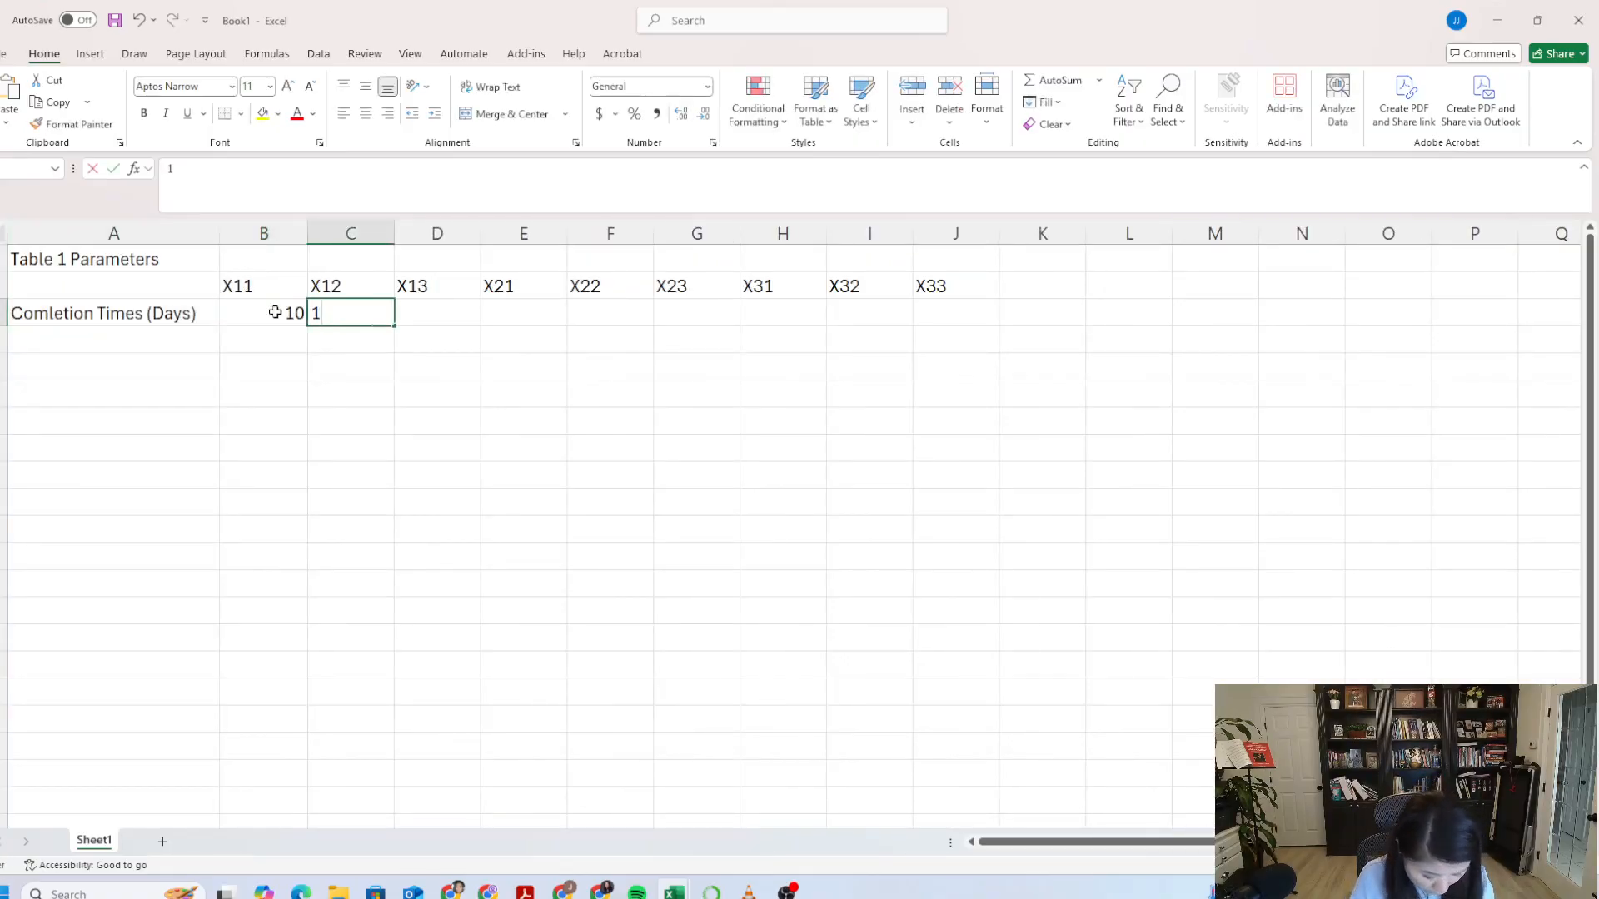
{"action": "key", "text": "Tab"}
{"action": "type", "text": "9"}
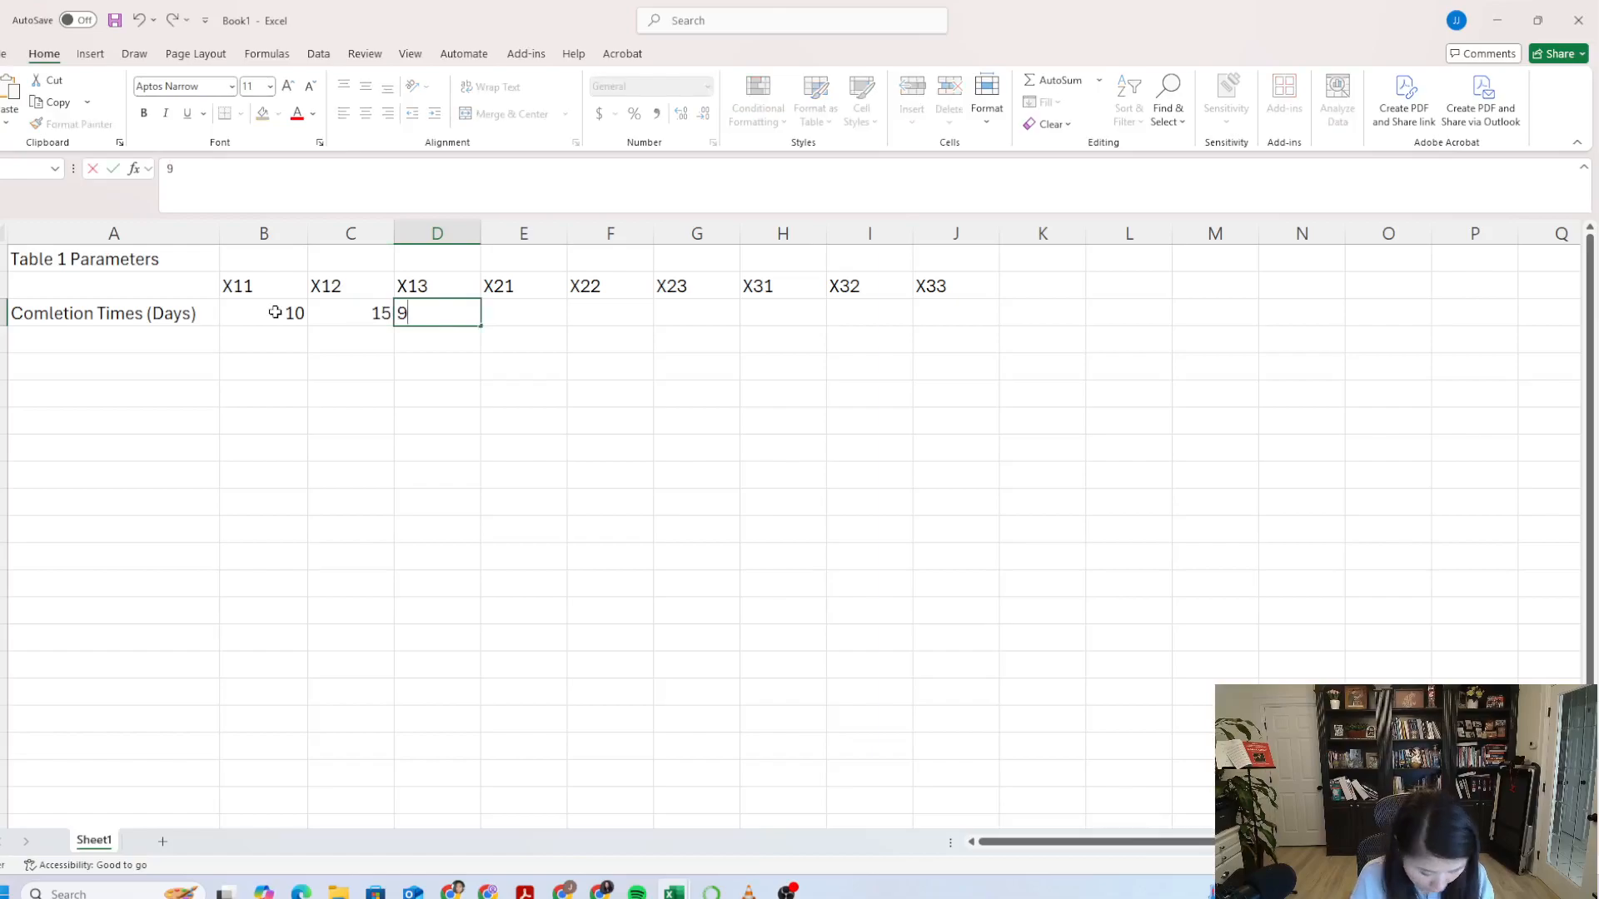
{"action": "key", "text": "Tab"}
Step: Enter completion times of 9, 18 and 5 days for X21, X22 and X23 in row 3
{"action": "type", "text": "9"}
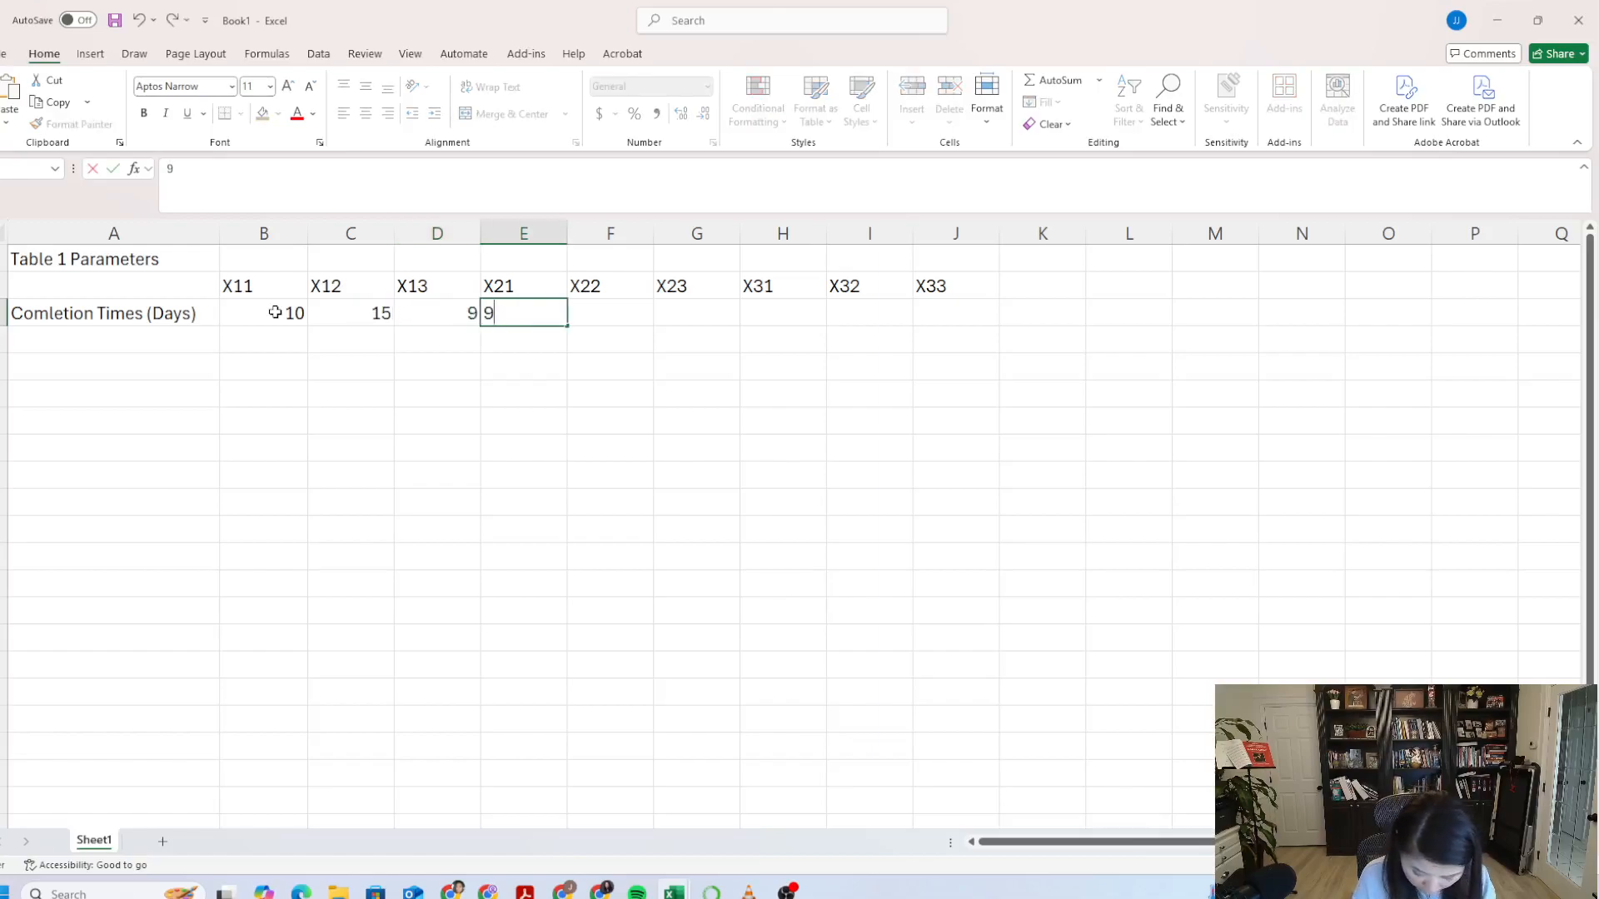
{"action": "key", "text": "Tab"}
{"action": "type", "text": "18"}
{"action": "key", "text": "Tab"}
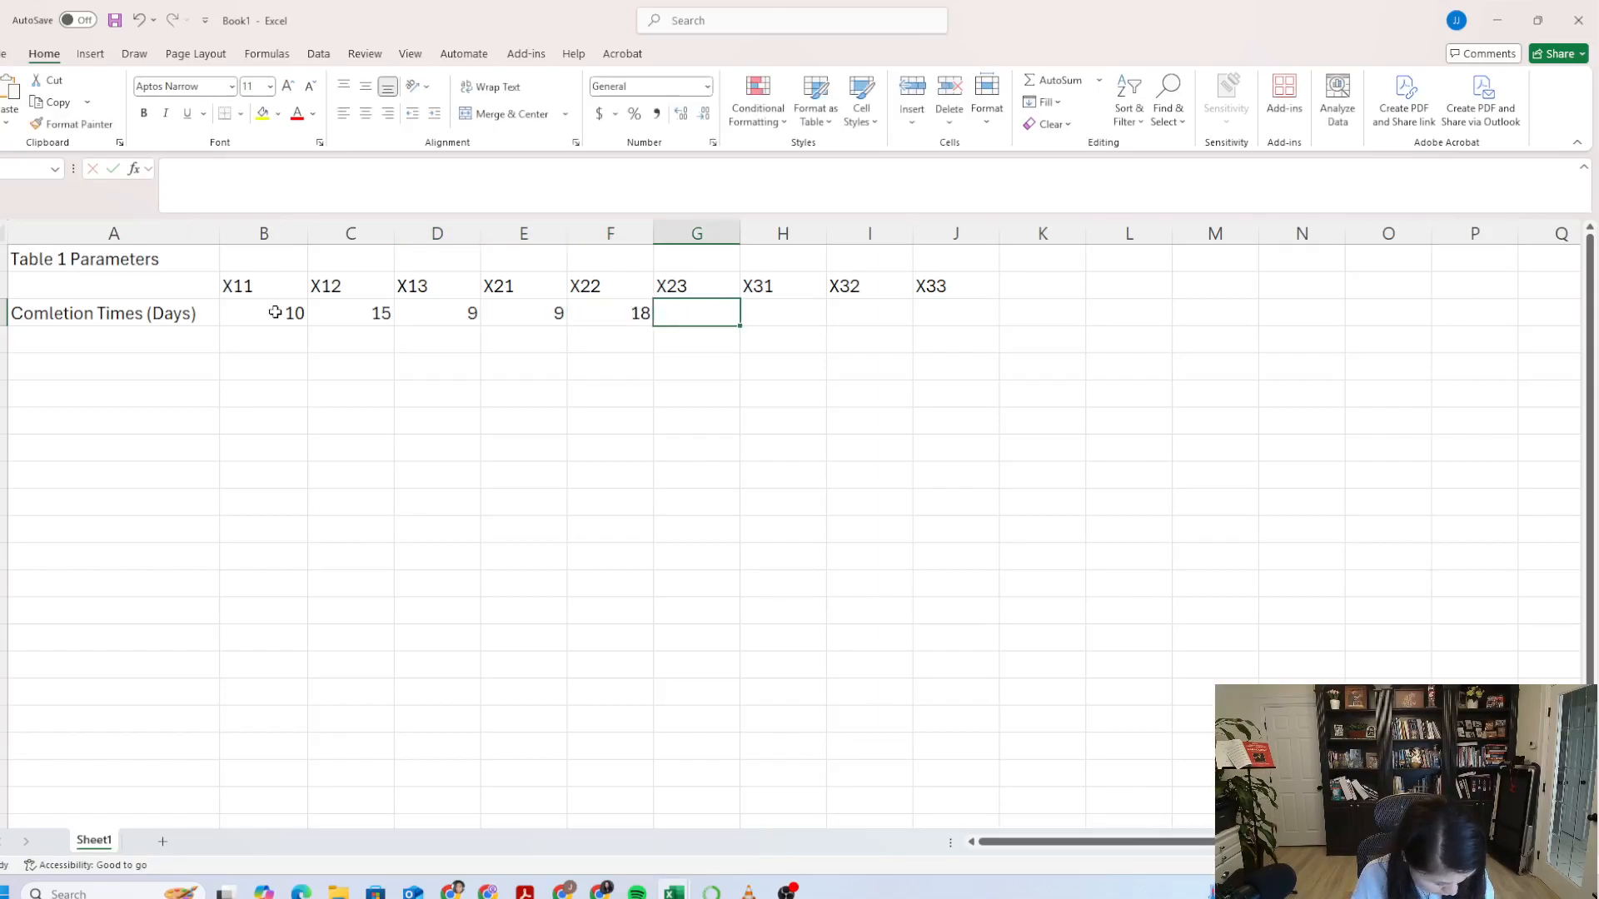
{"action": "type", "text": "5"}
{"action": "key", "text": "Tab"}
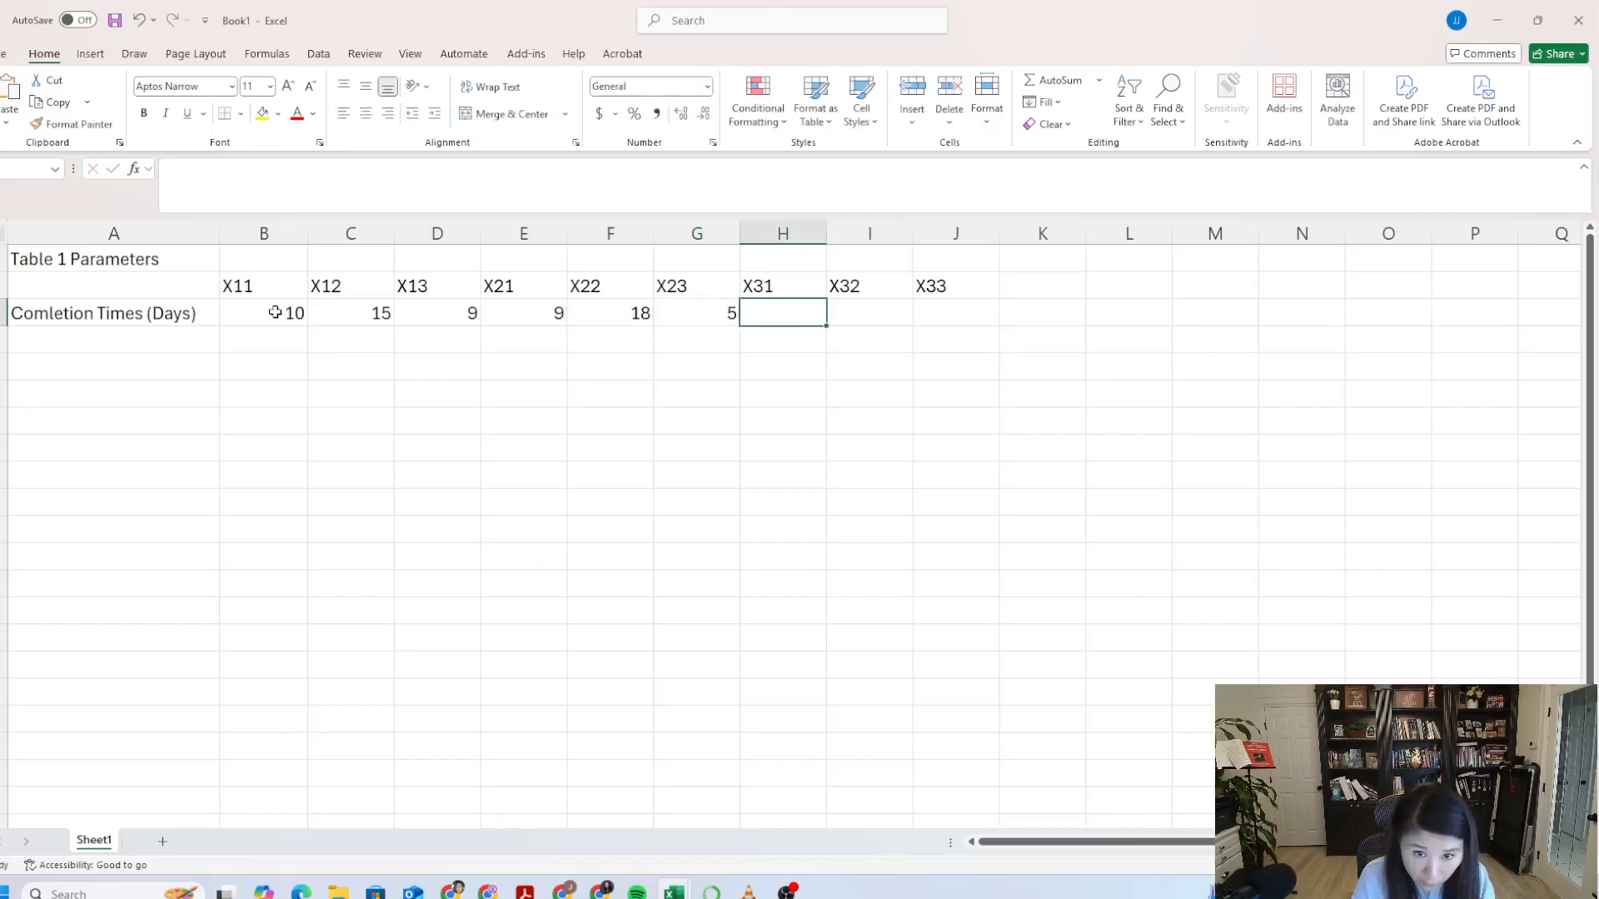
Step: Enter completion times of 6, 11 and 3 days for X31, X32 and X33 in row 3
{"action": "type", "text": "6"}
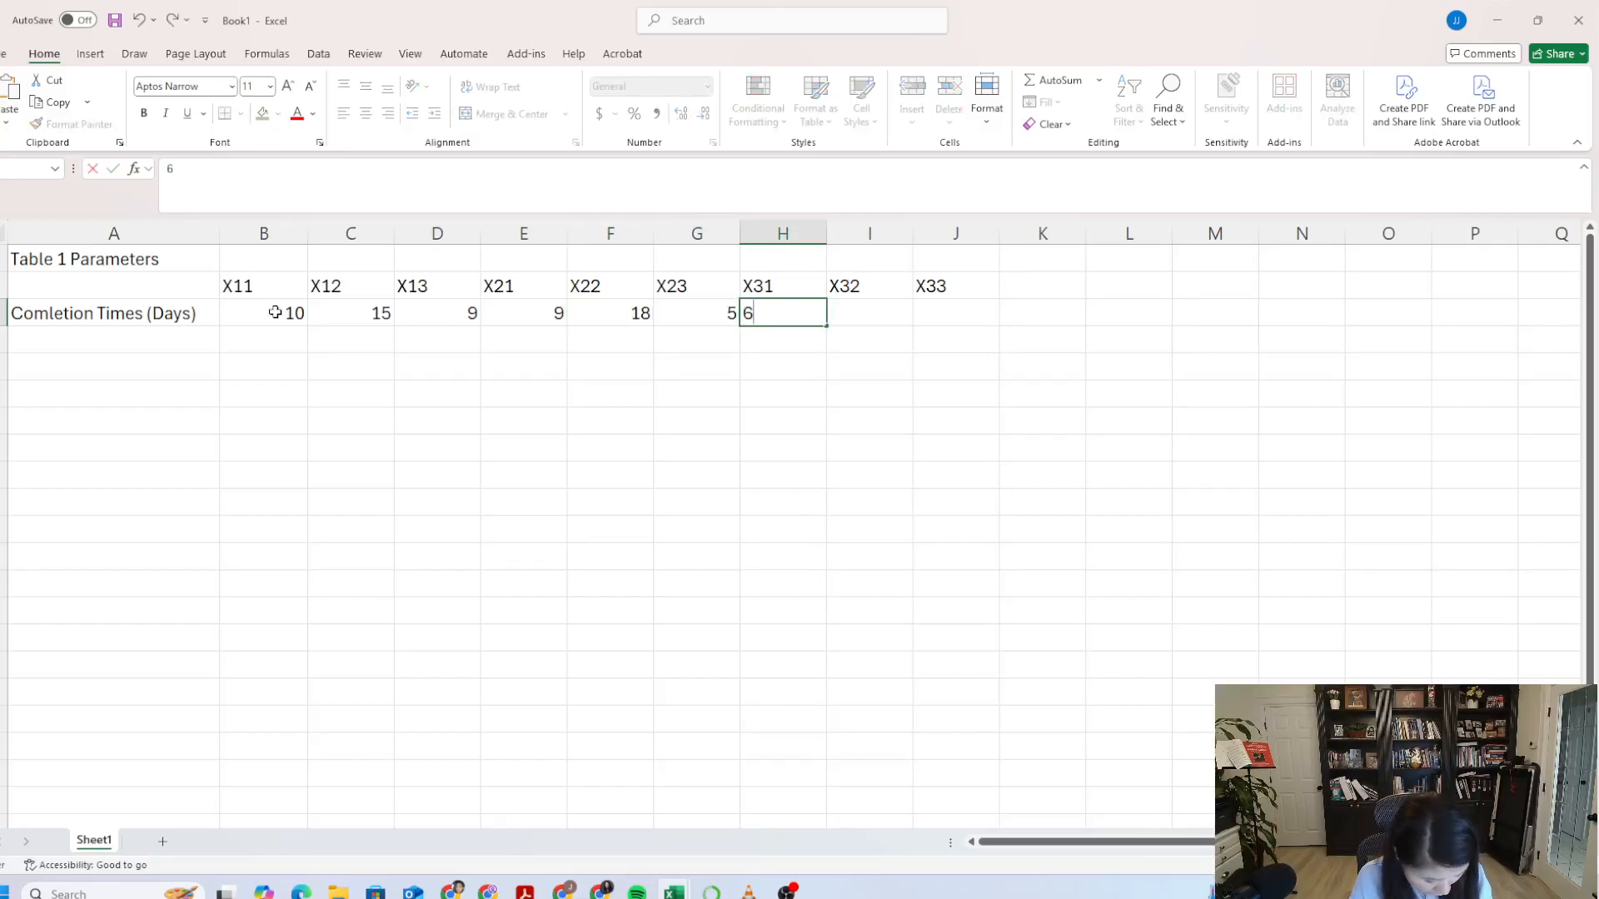
{"action": "key", "text": "Tab"}
{"action": "type", "text": "11"}
{"action": "key", "text": "Tab"}
{"action": "type", "text": "3"}
{"action": "key", "text": "Tab"}
Step: Apply all borders to the parameter table in A2:J3
{"action": "left_click_drag", "start_coordinate": [155, 298], "coordinate": [970, 321]}
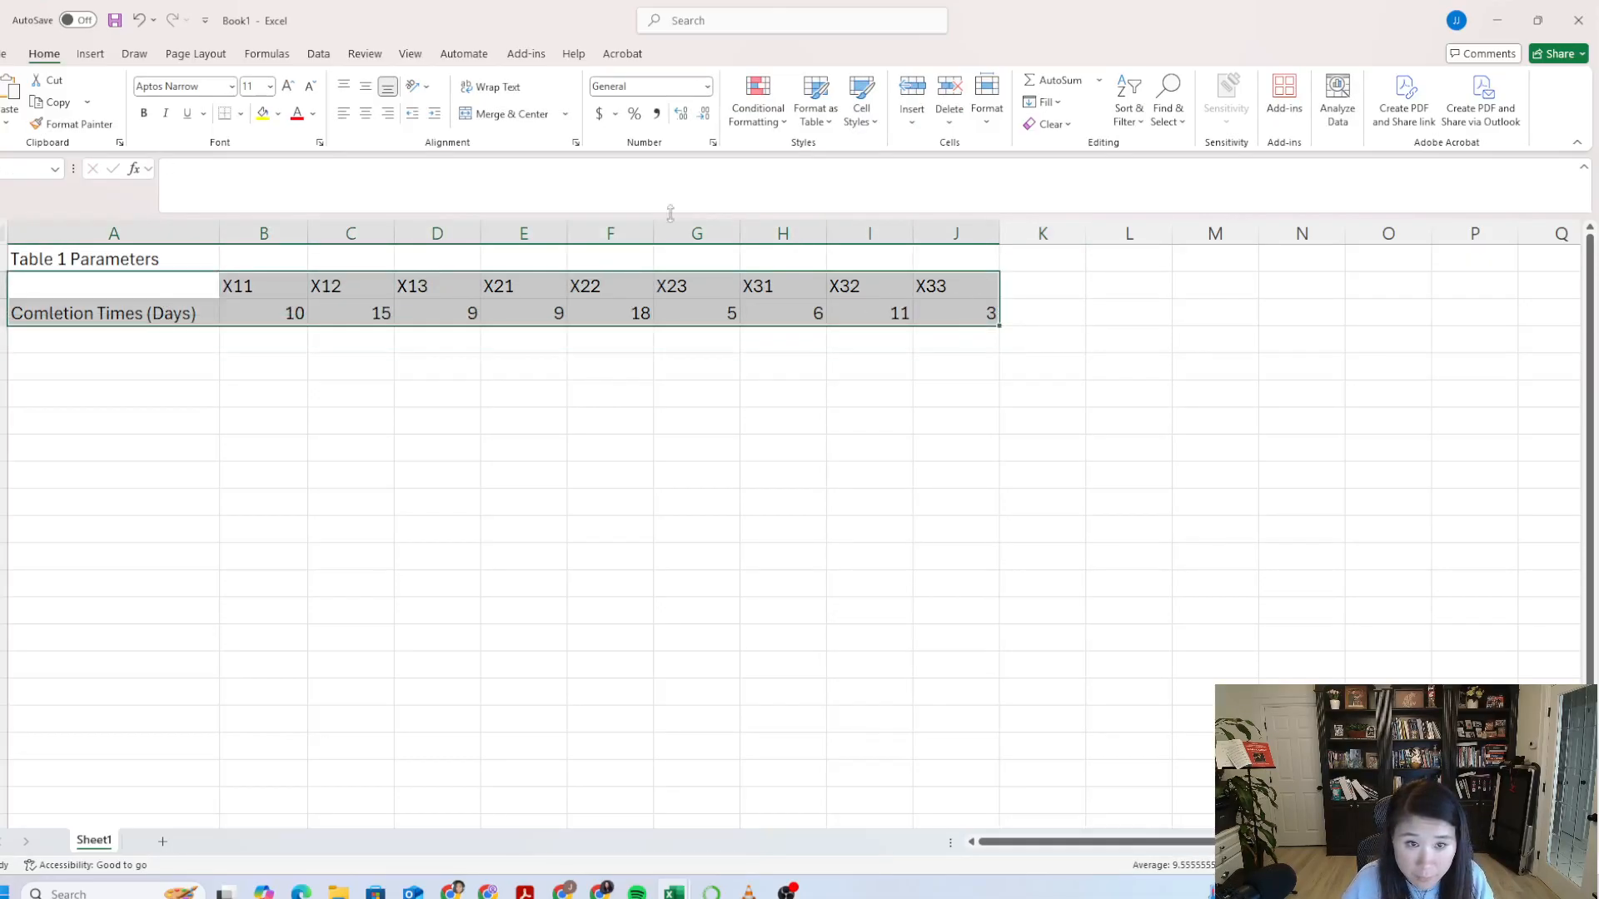
{"action": "left_click", "coordinate": [242, 113]}
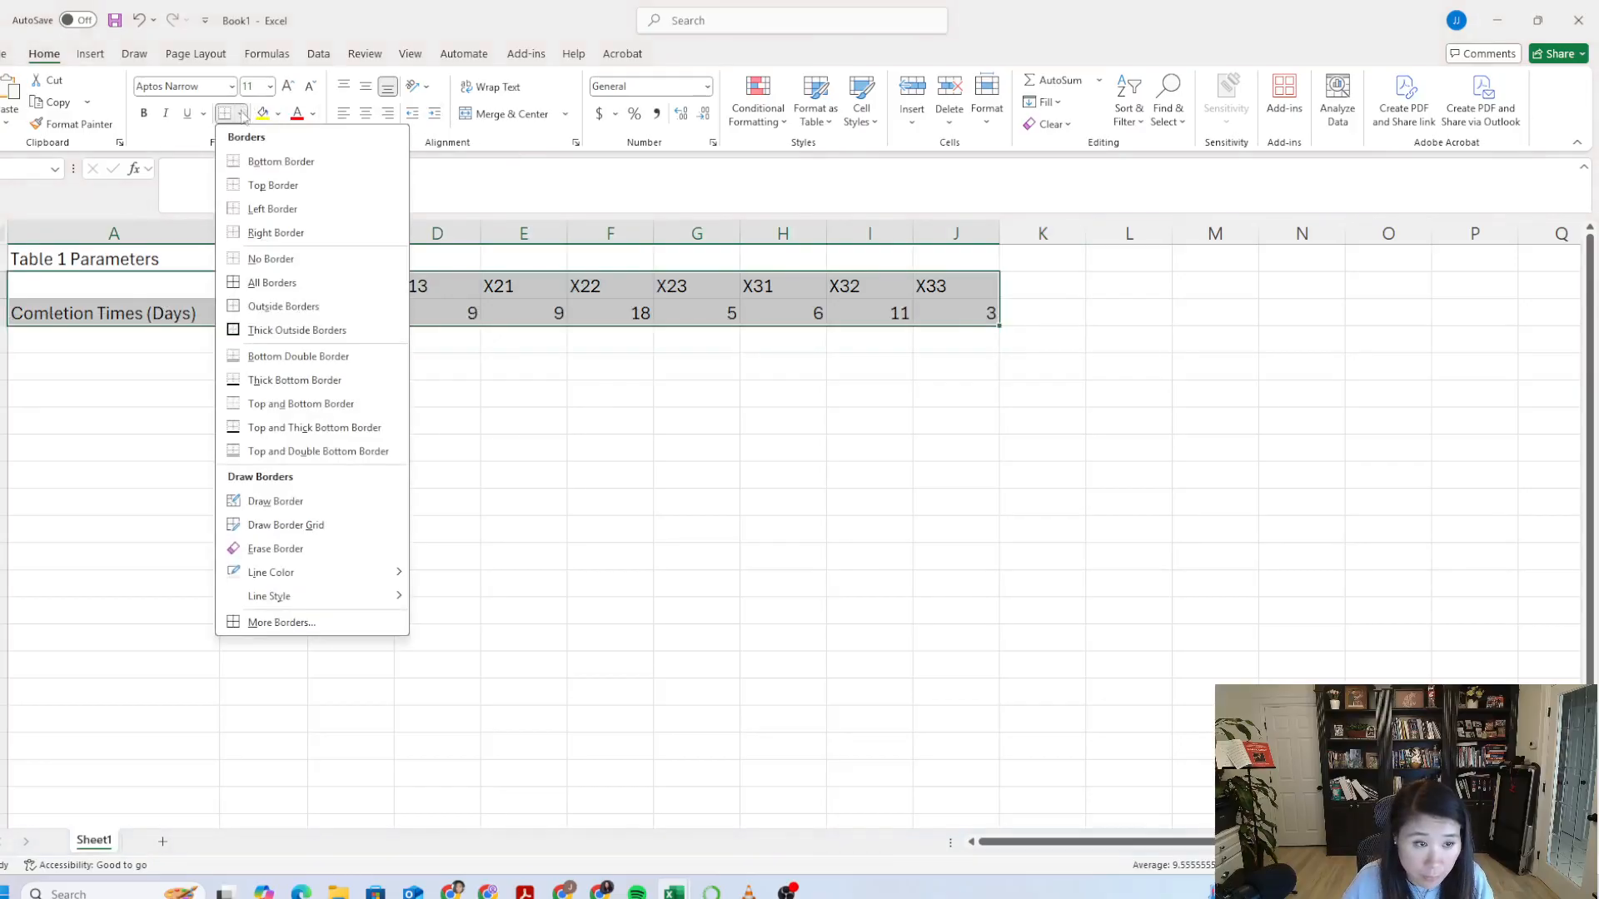
{"action": "left_click", "coordinate": [272, 283]}
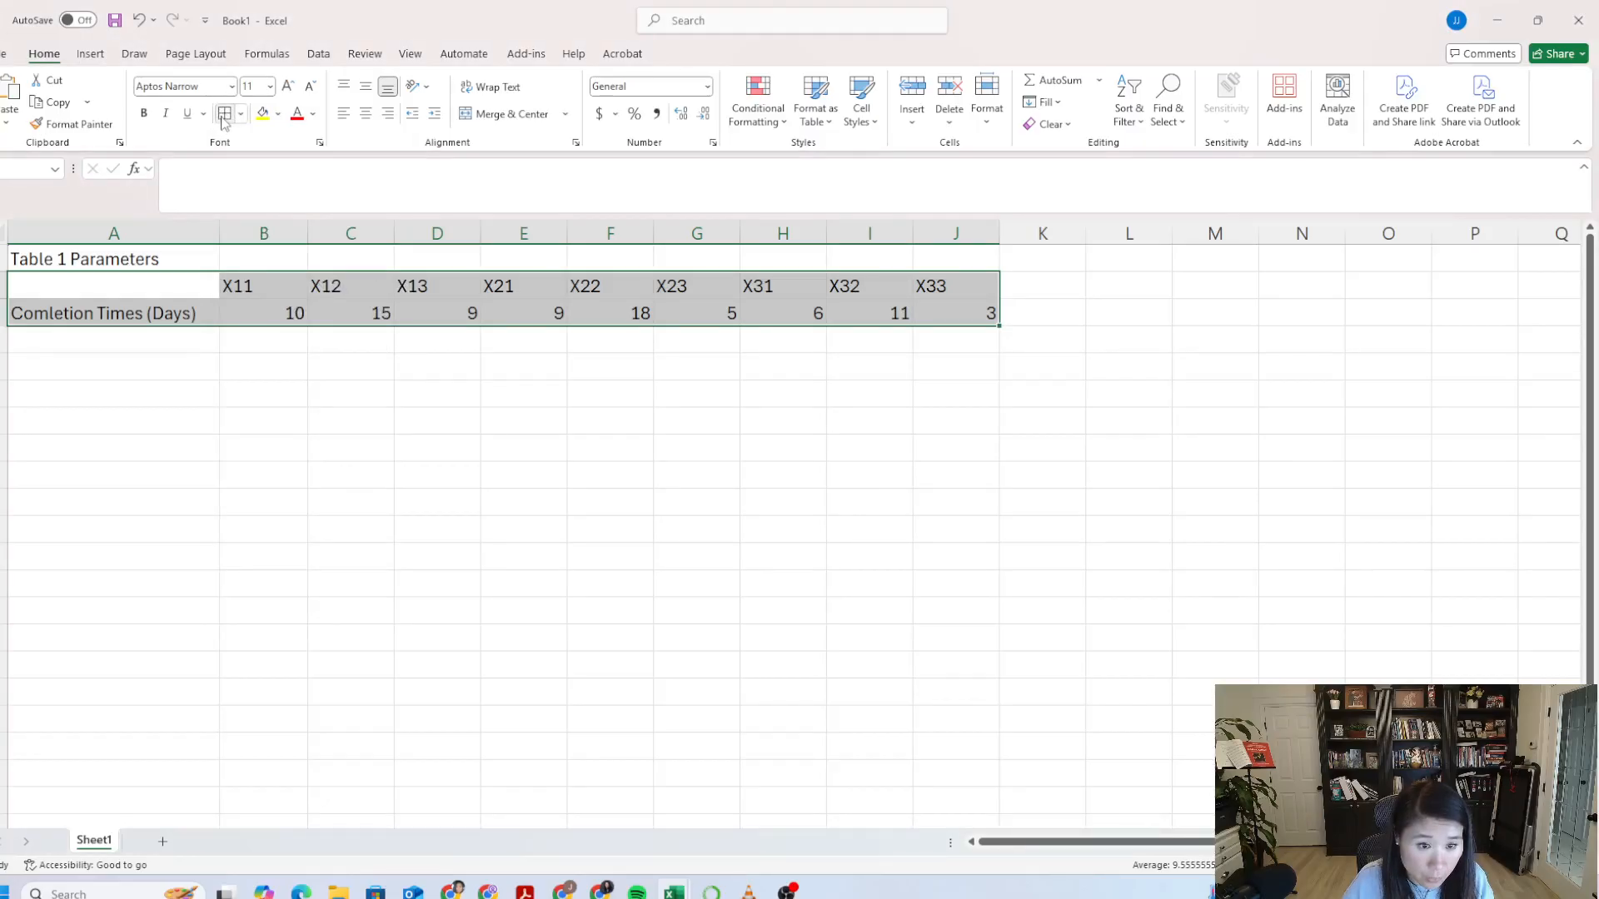
{"action": "left_click", "coordinate": [345, 416]}
Step: Add thick outside borders around the parameter table in A2:J3
{"action": "left_click_drag", "start_coordinate": [176, 292], "coordinate": [991, 321]}
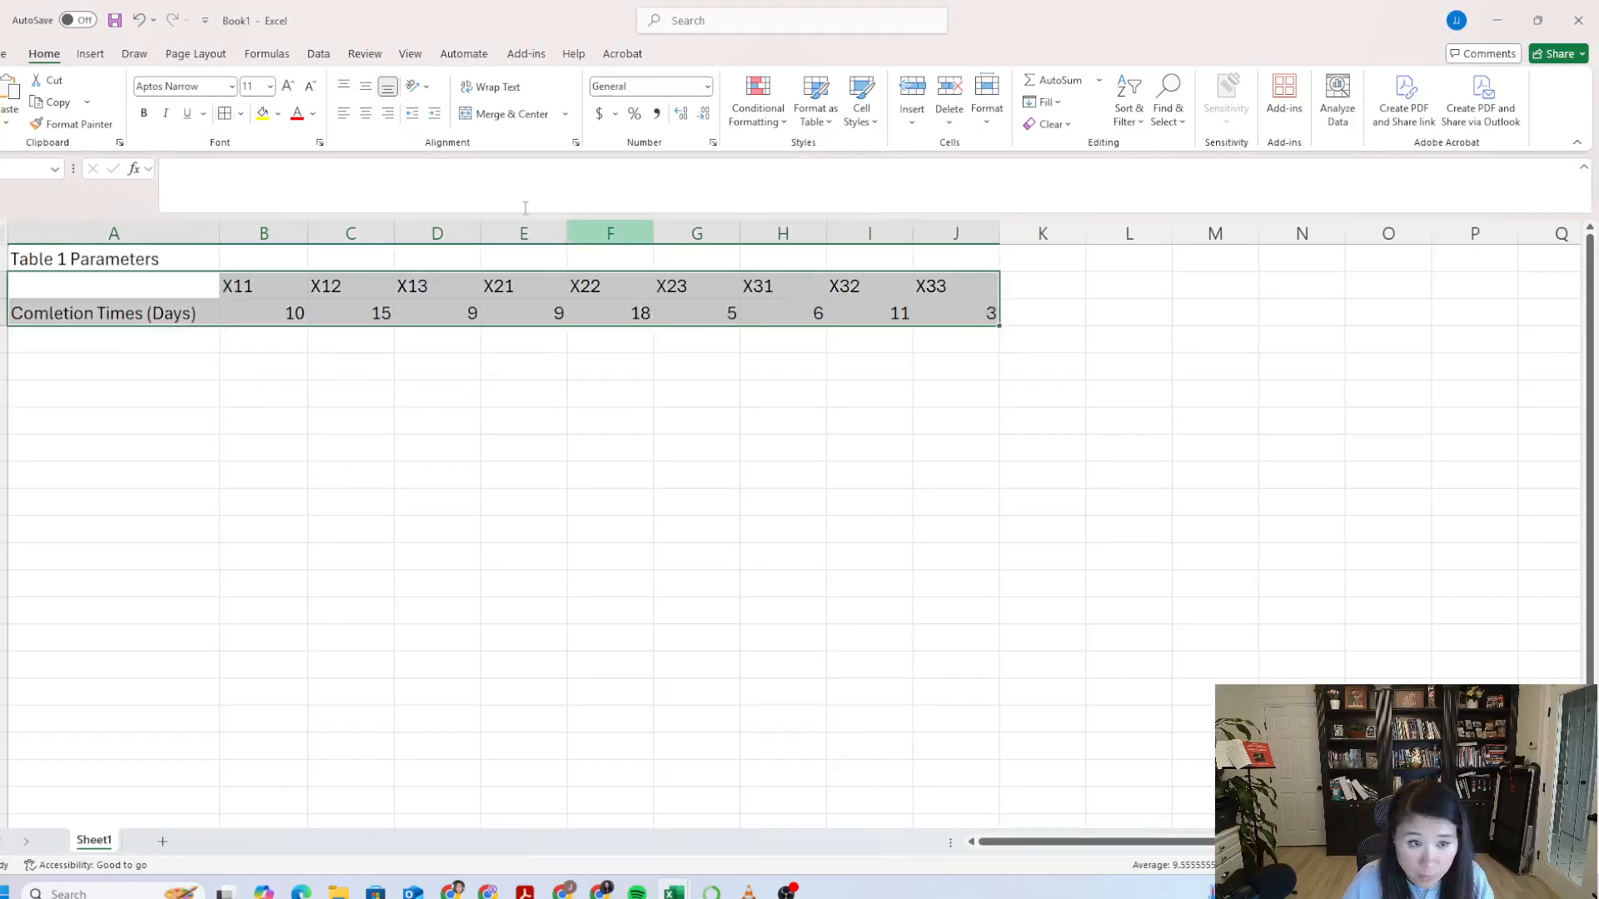
{"action": "left_click", "coordinate": [231, 86]}
{"action": "key", "text": "Escape"}
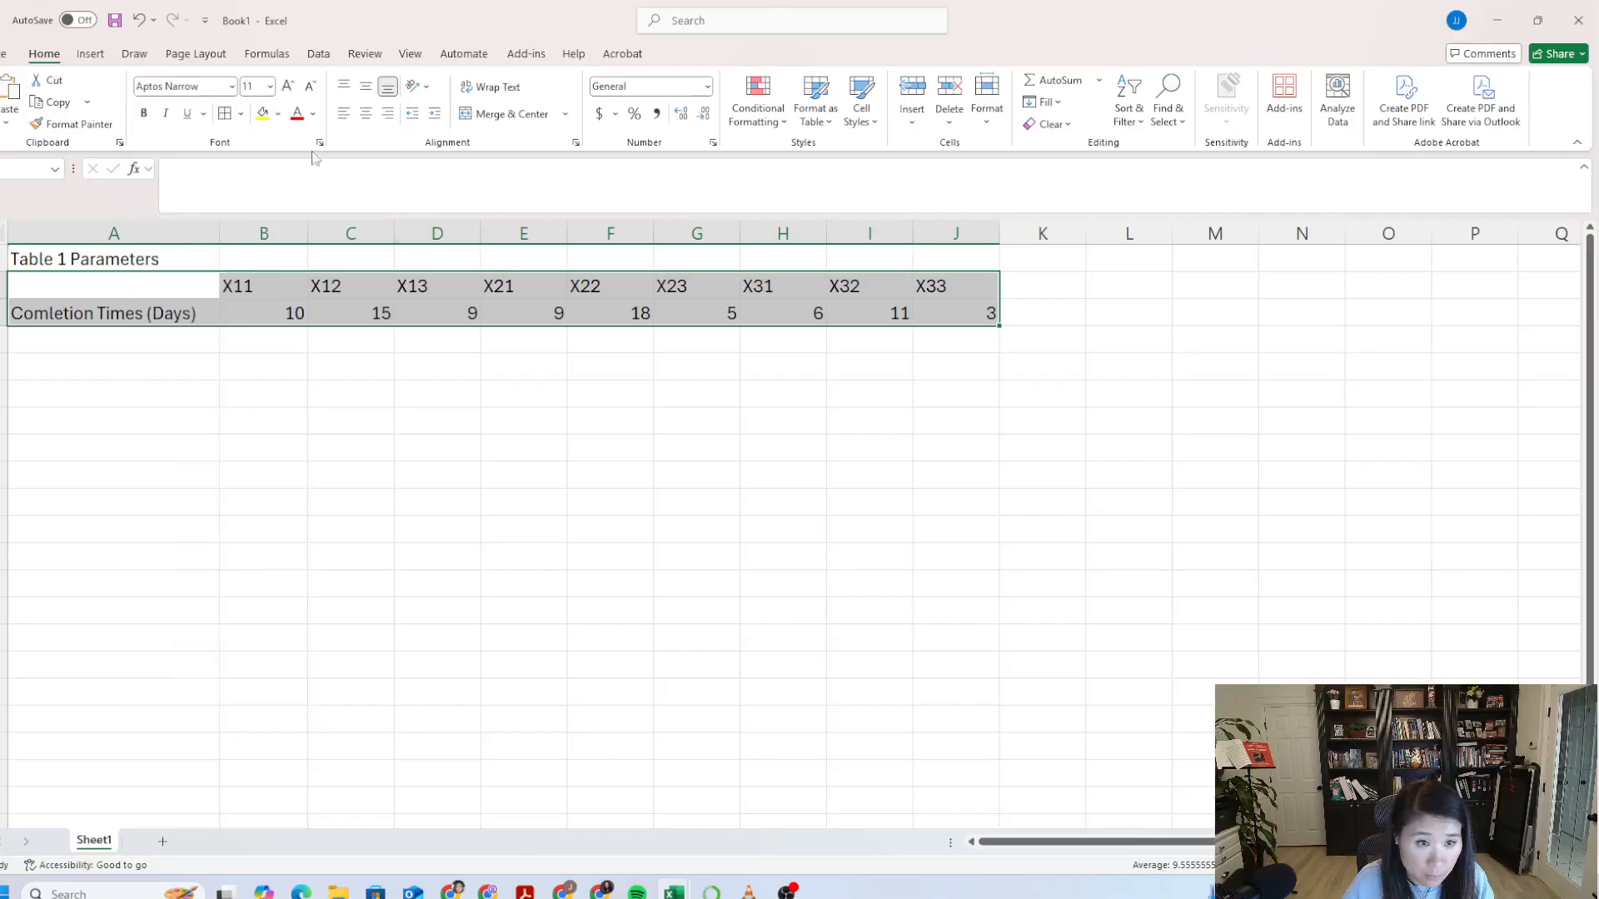
{"action": "left_click", "coordinate": [240, 117]}
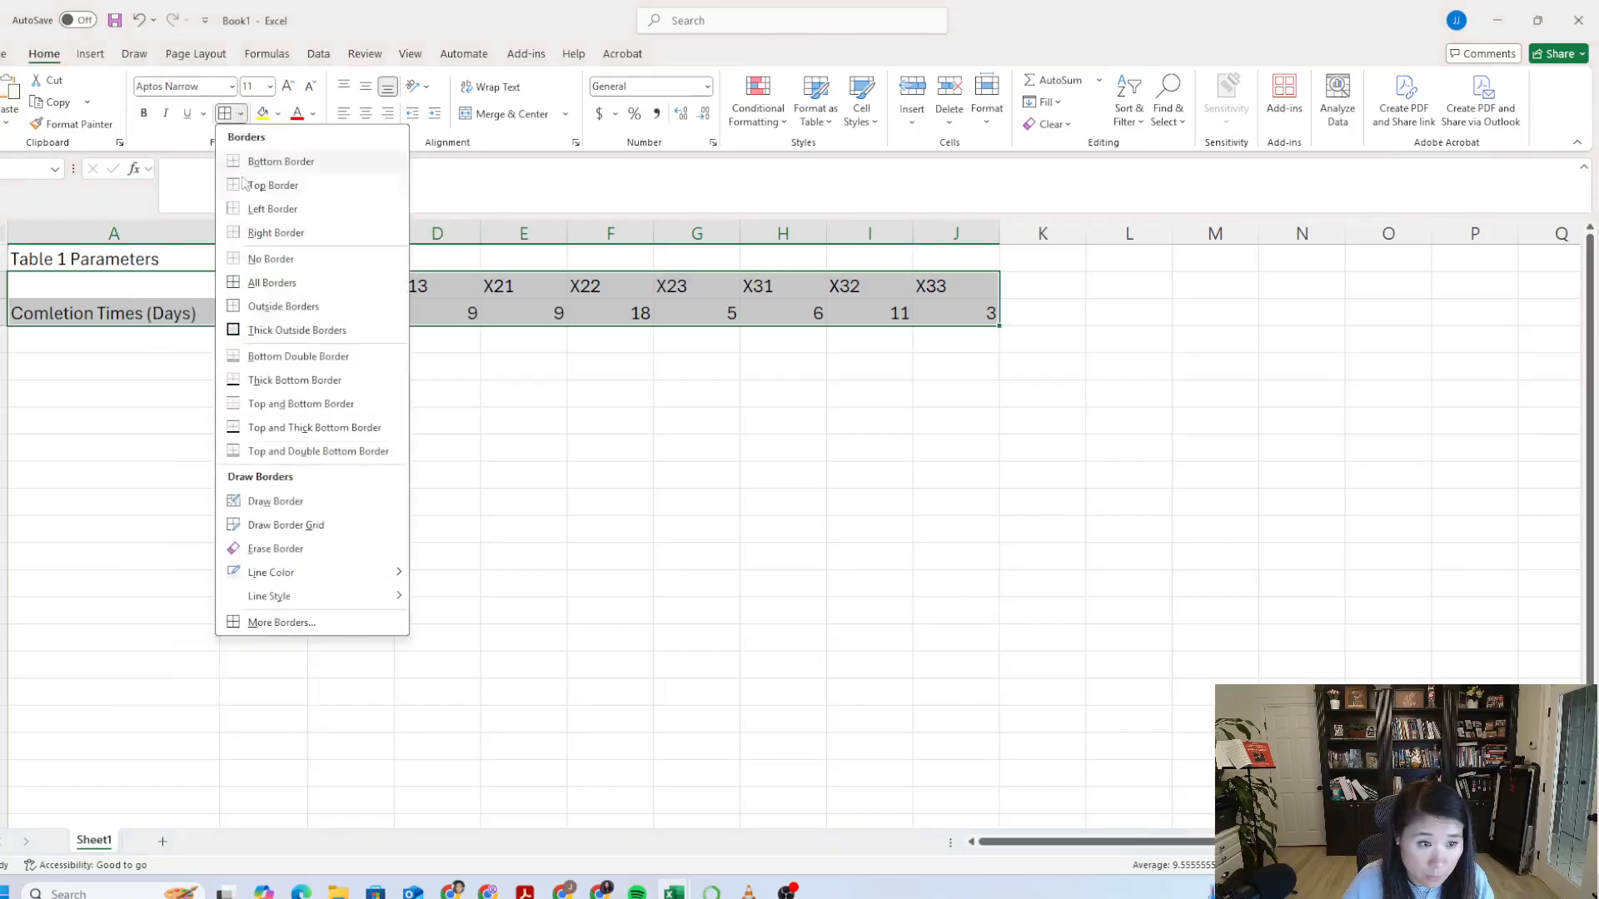
{"action": "left_click", "coordinate": [283, 330]}
{"action": "left_click", "coordinate": [422, 371]}
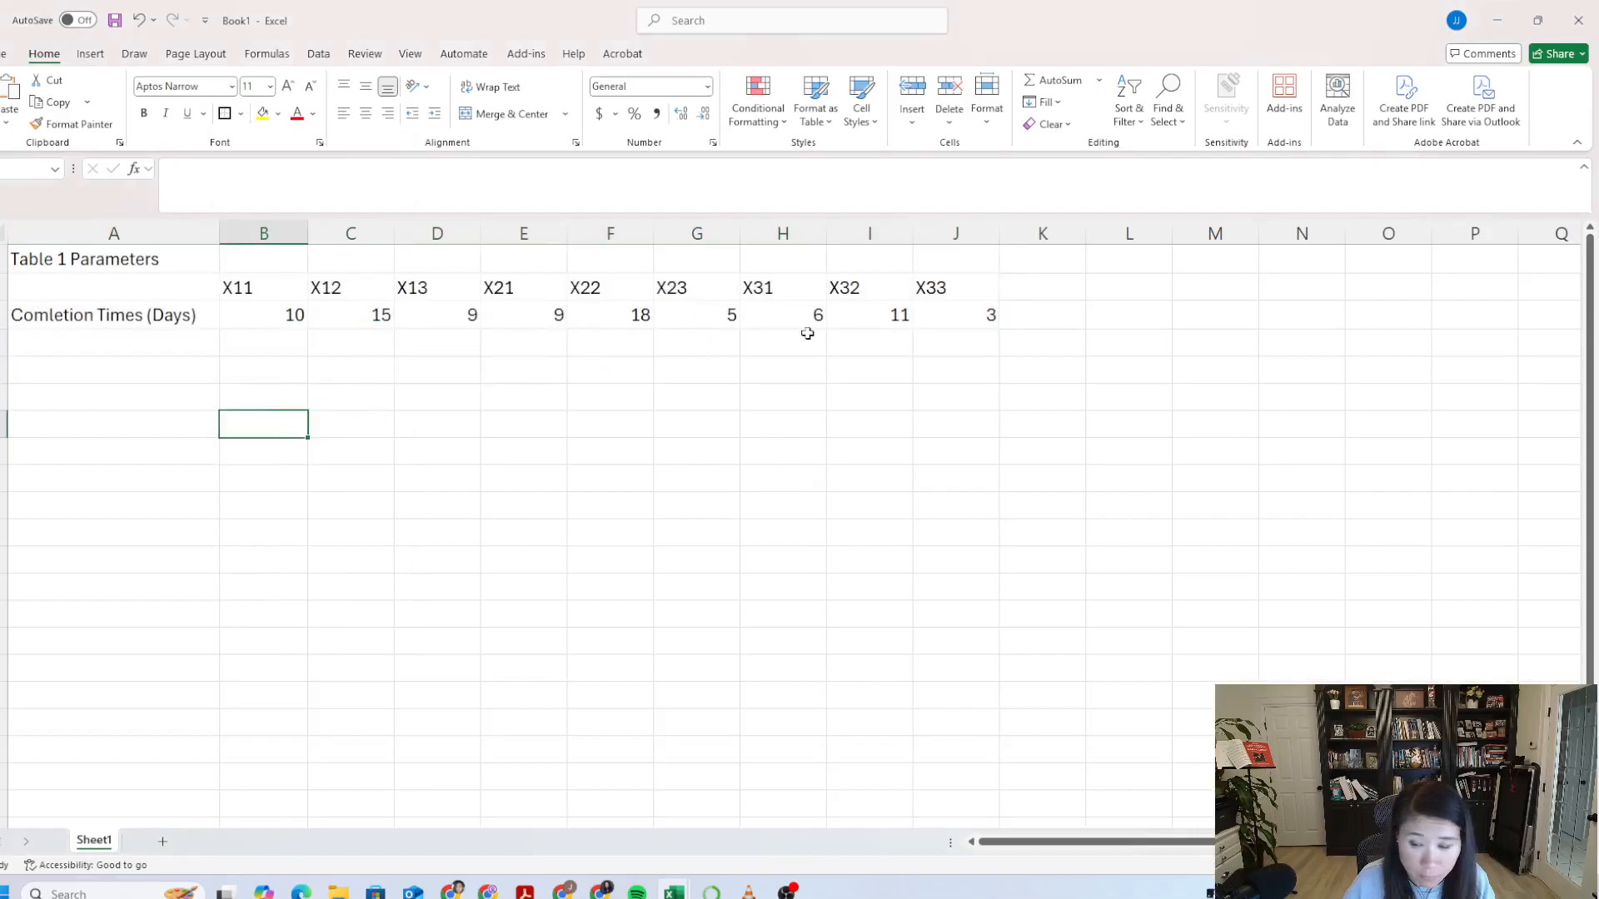
Step: Enter the title "Table 2 Decision Variable" in A5, leaving row 4 empty below the parameter table
{"action": "left_click", "coordinate": [693, 347]}
{"action": "left_click", "coordinate": [143, 345]}
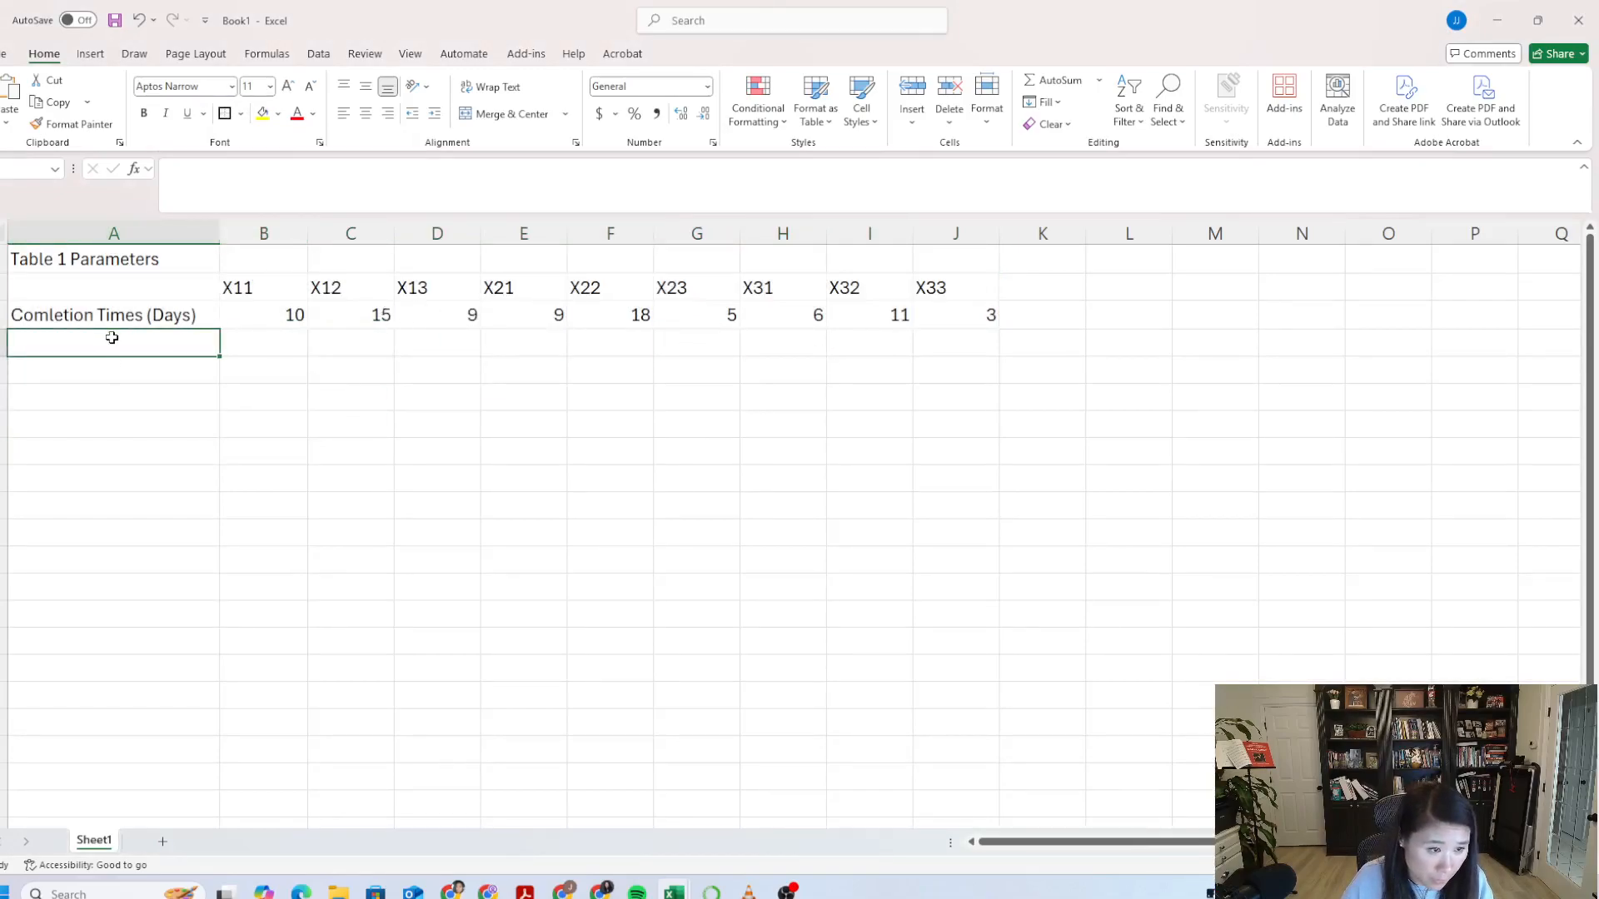
{"action": "left_click", "coordinate": [105, 386]}
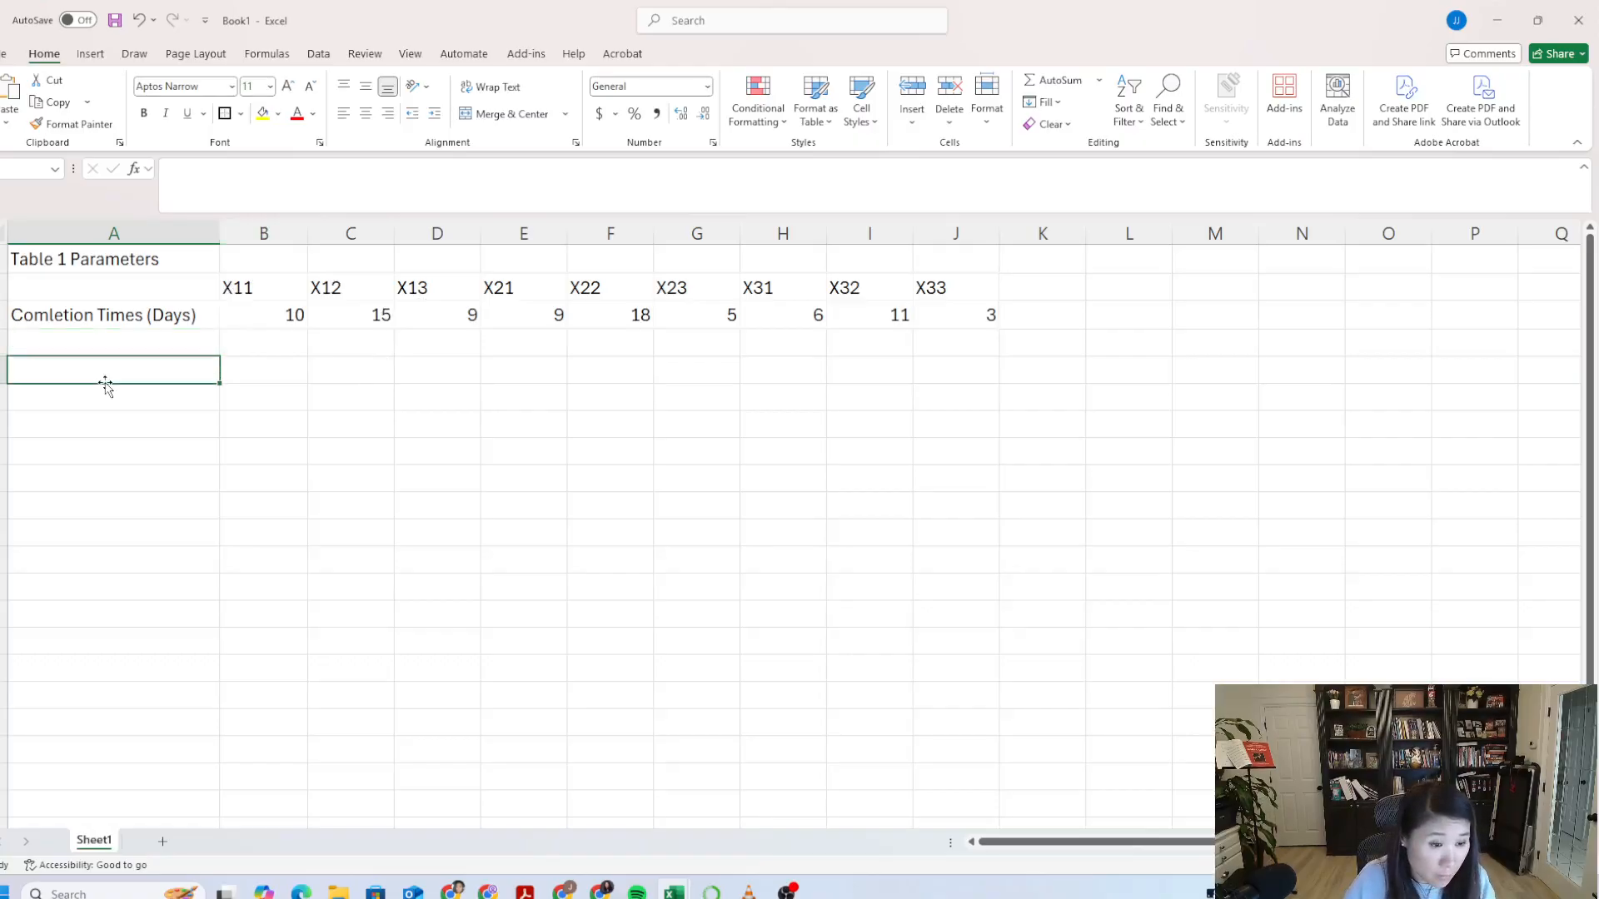
{"action": "key", "text": "Caps_Lock"}
{"action": "type", "text": "T"}
{"action": "key", "text": "Caps_Lock"}
{"action": "type", "text": "able "}
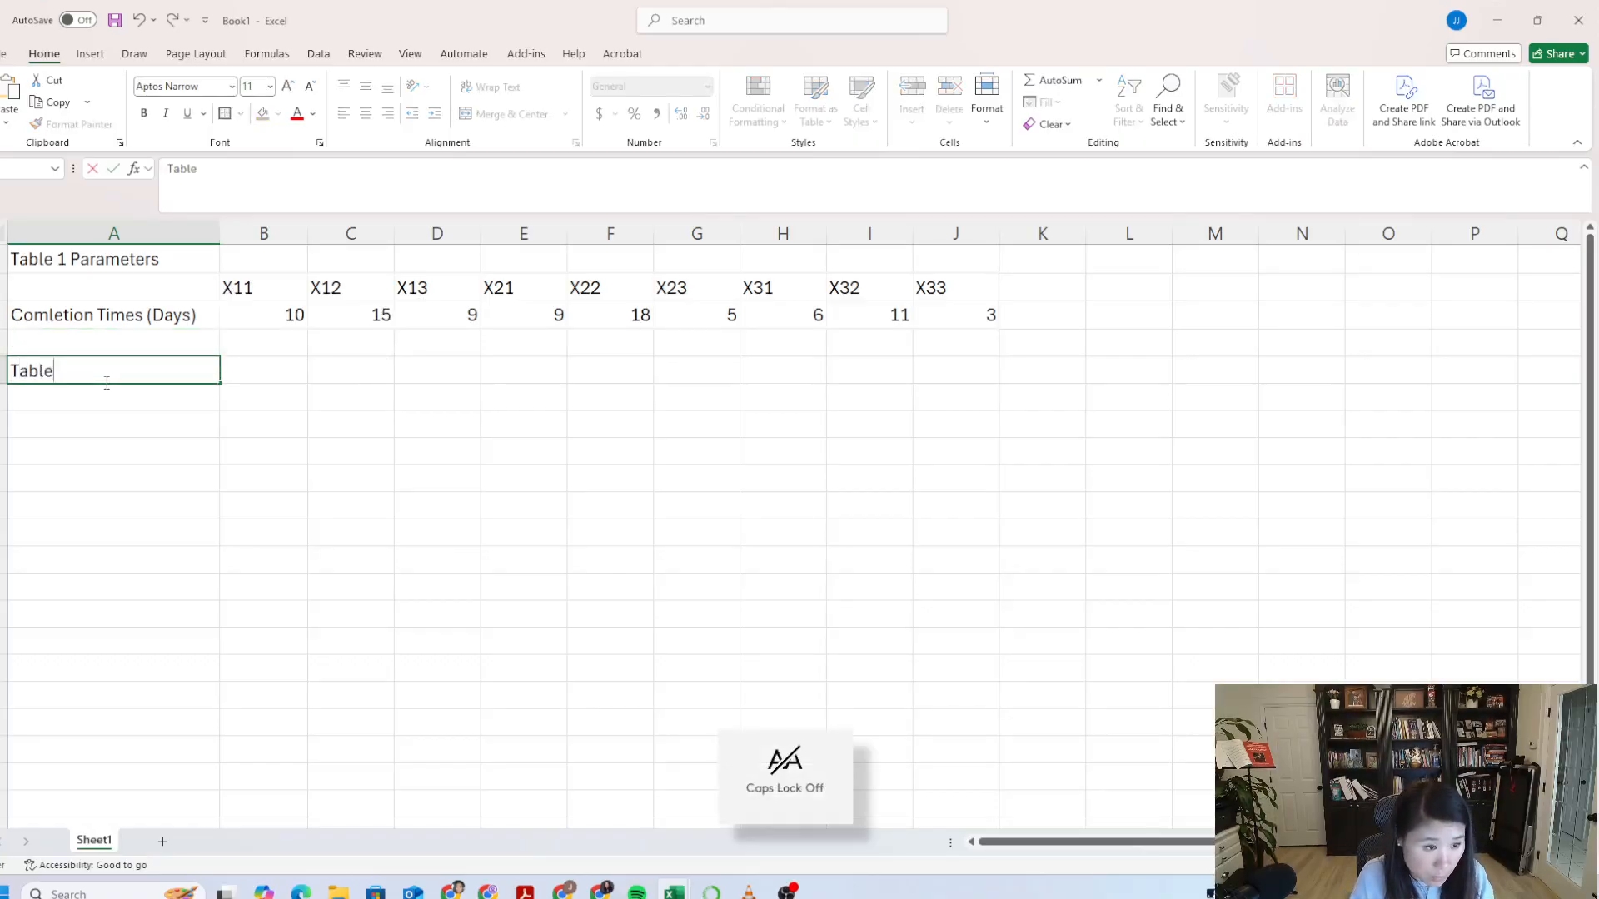
{"action": "type", "text": "2"}
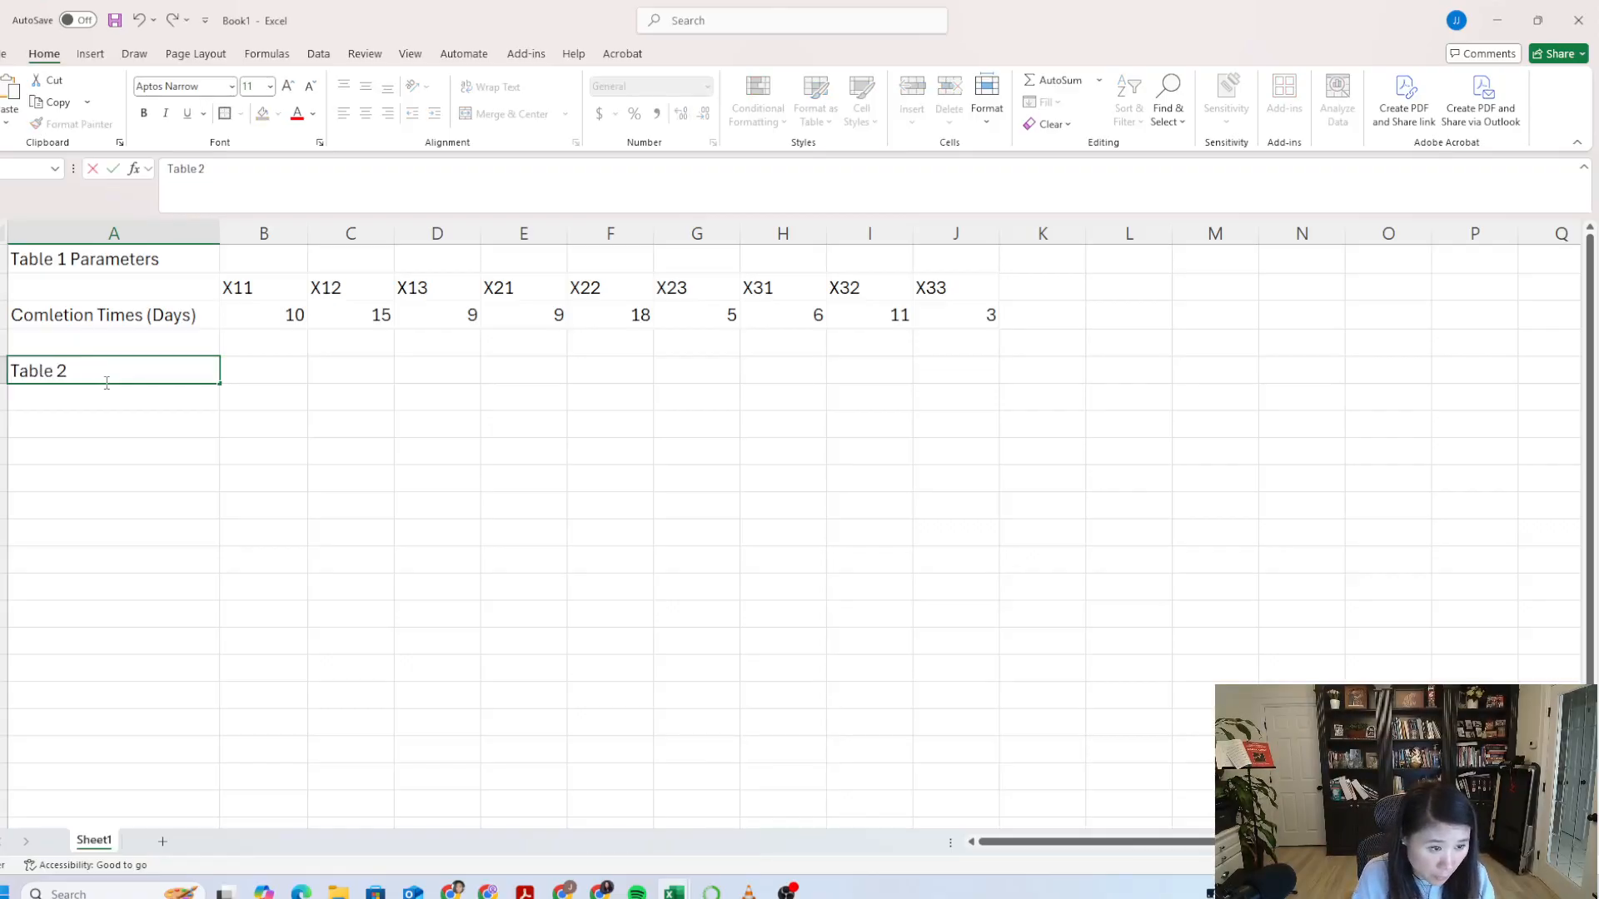
{"action": "key", "text": "Caps_Lock"}
{"action": "type", "text": "D"}
{"action": "key", "text": "Caps_Lock"}
{"action": "type", "text": "e"}
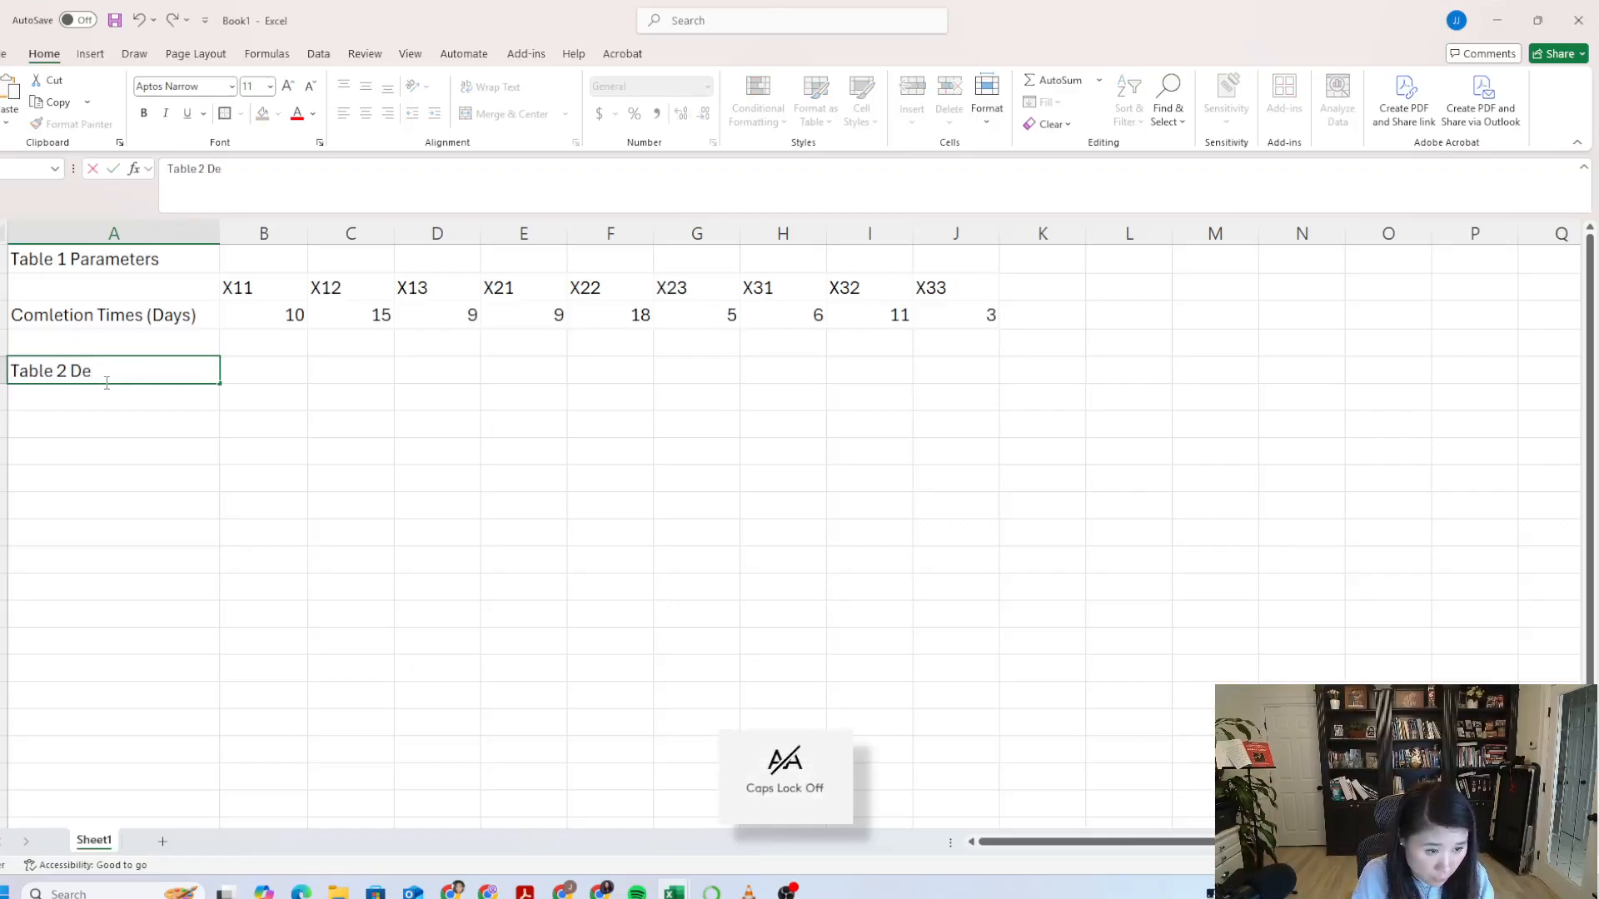
{"action": "type", "text": "cision"}
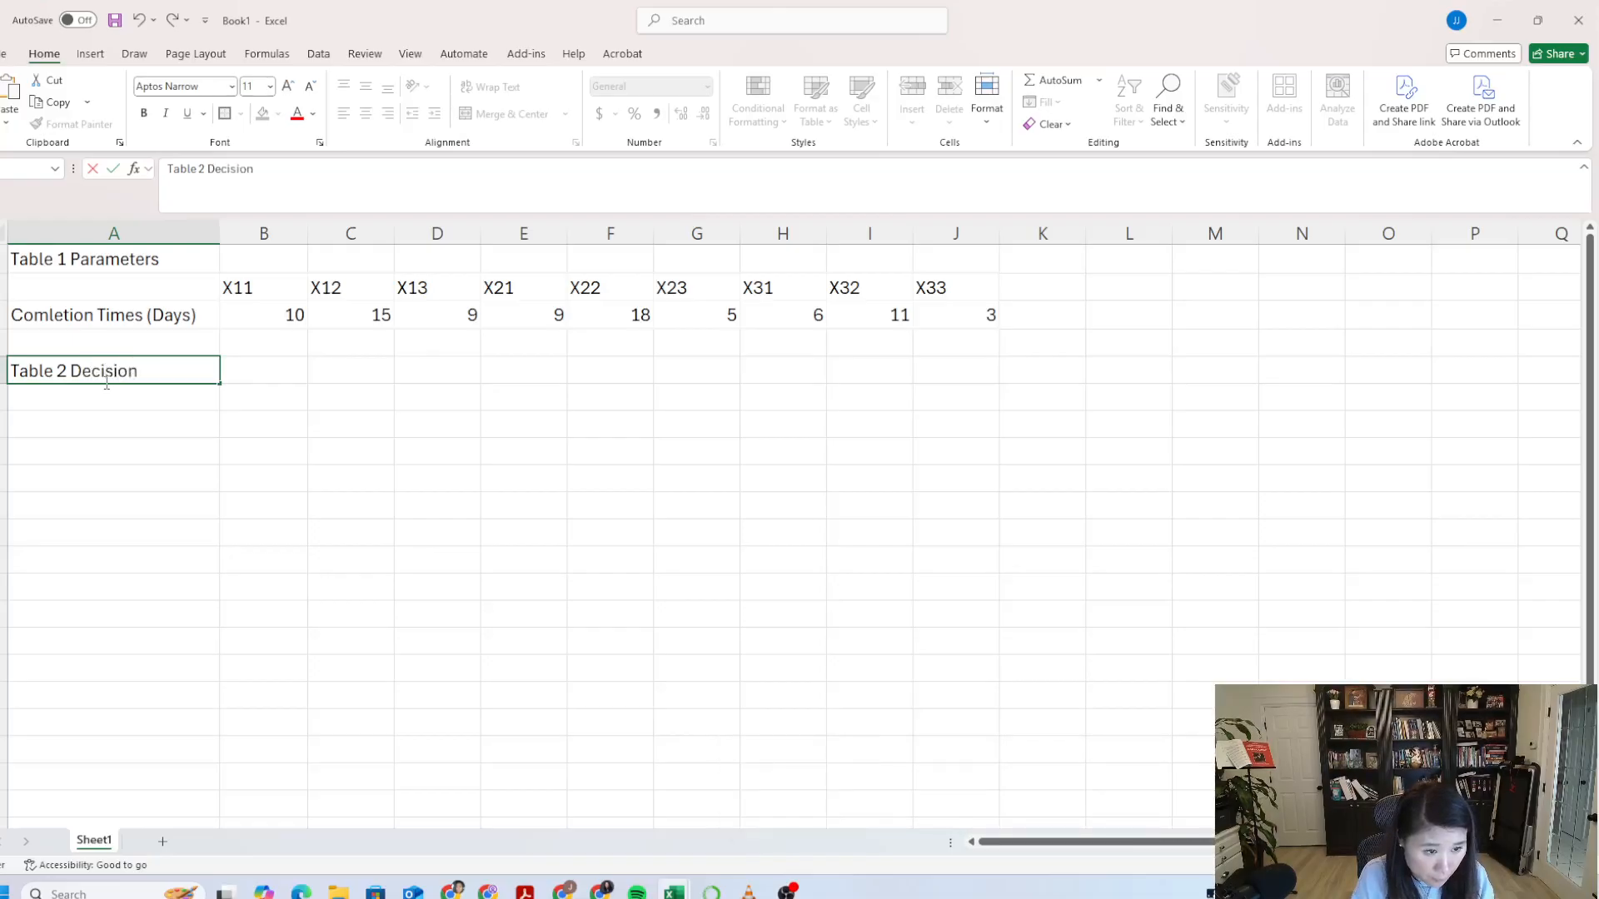
{"action": "key", "text": "Caps_Lock"}
{"action": "type", "text": "V"}
{"action": "key", "text": "Caps_Lock"}
{"action": "type", "text": "ariable"}
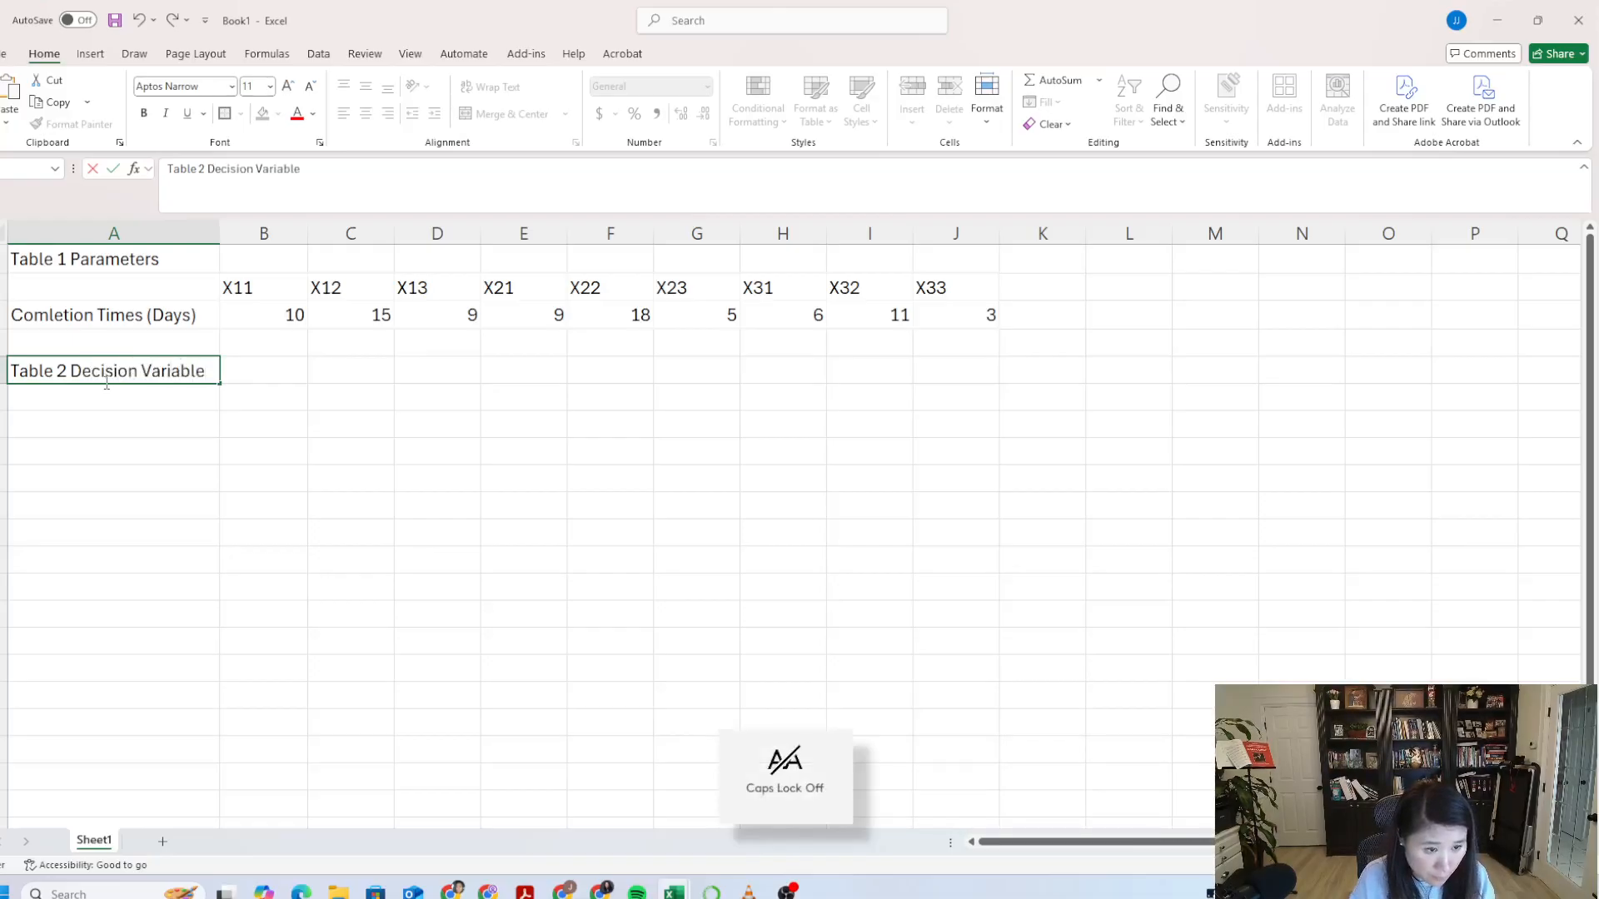
Step: Copy the X11 to X33 headers from B2:J2 into B6:J6 under the Table 2 title
{"action": "left_click", "coordinate": [251, 397]}
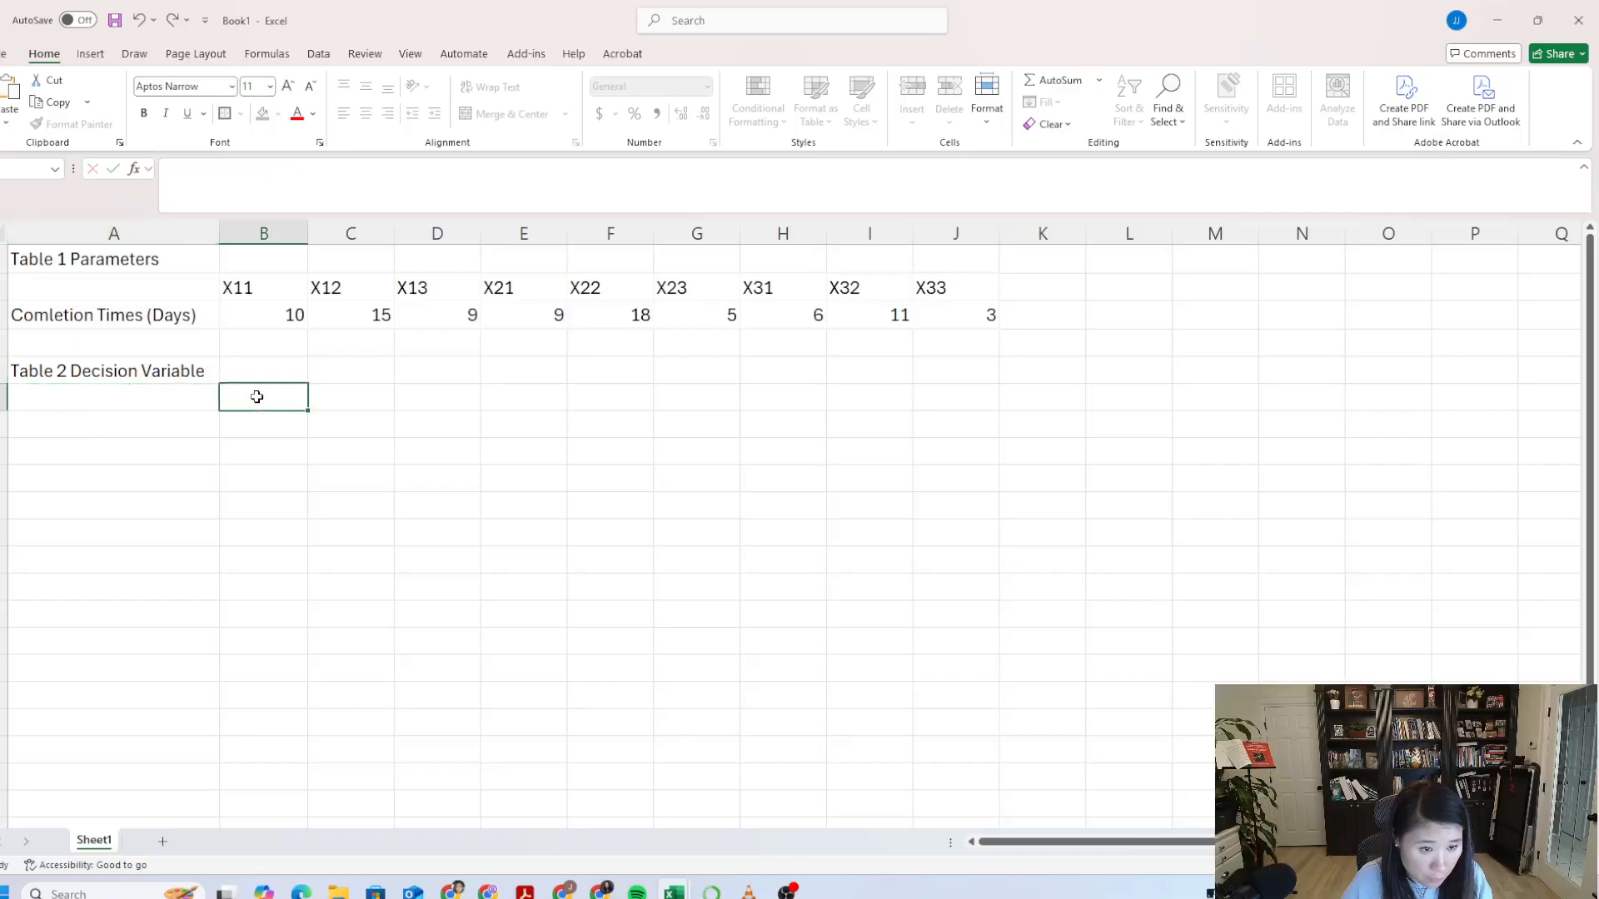
{"action": "left_click_drag", "start_coordinate": [249, 287], "coordinate": [929, 290]}
{"action": "key", "text": "ctrl+c"}
{"action": "left_click", "coordinate": [267, 397]}
{"action": "key", "text": "ctrl+v"}
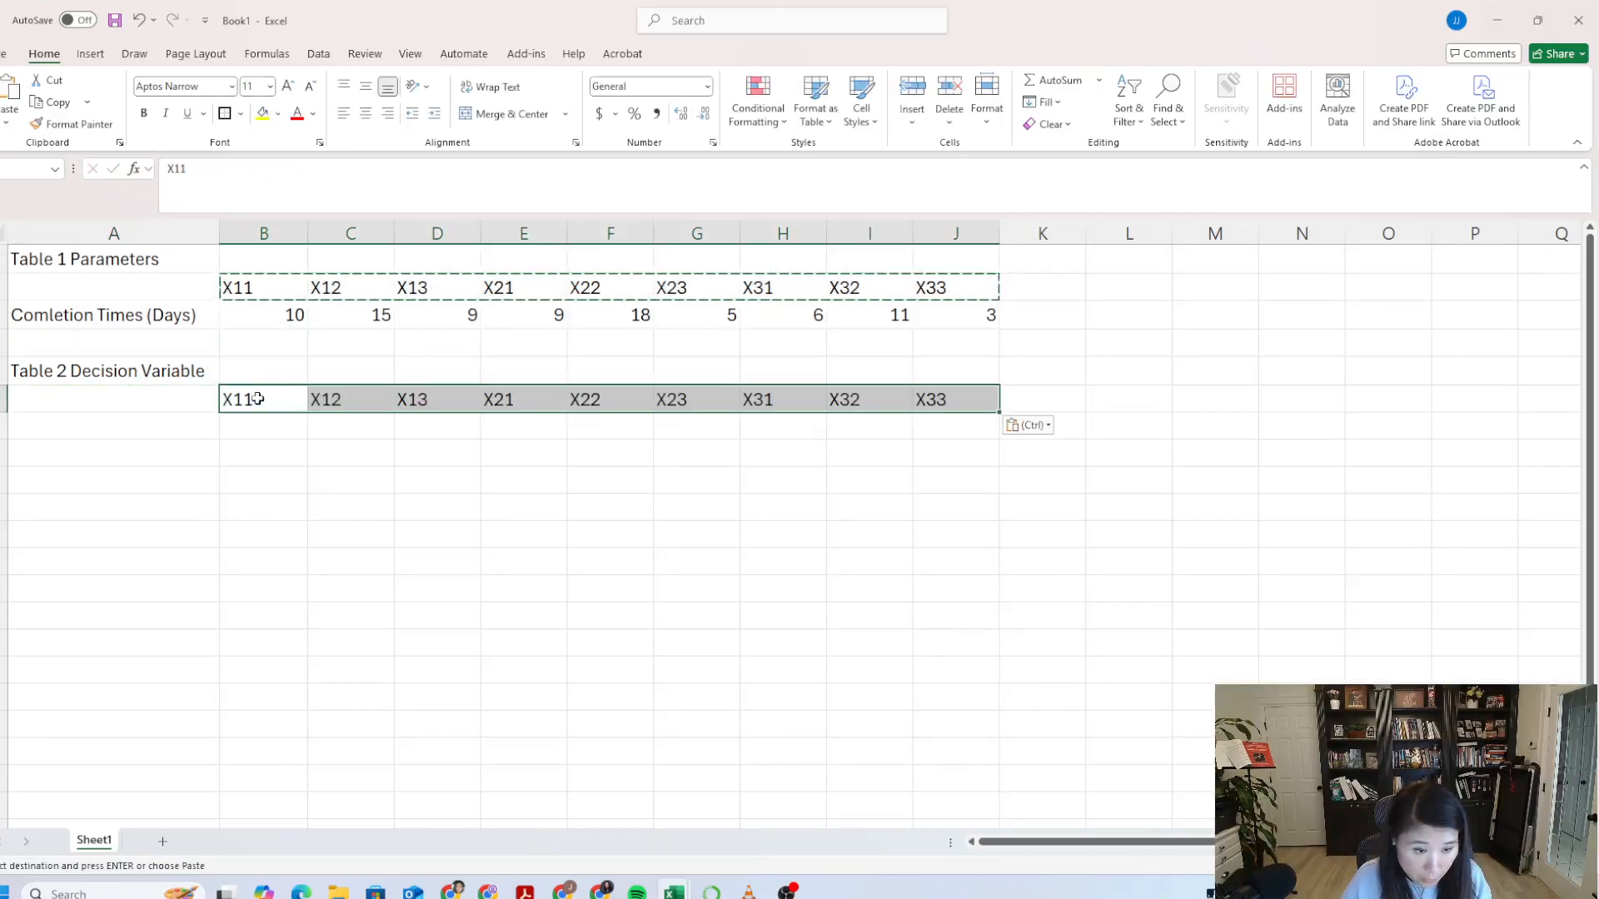
{"action": "left_click", "coordinate": [169, 430]}
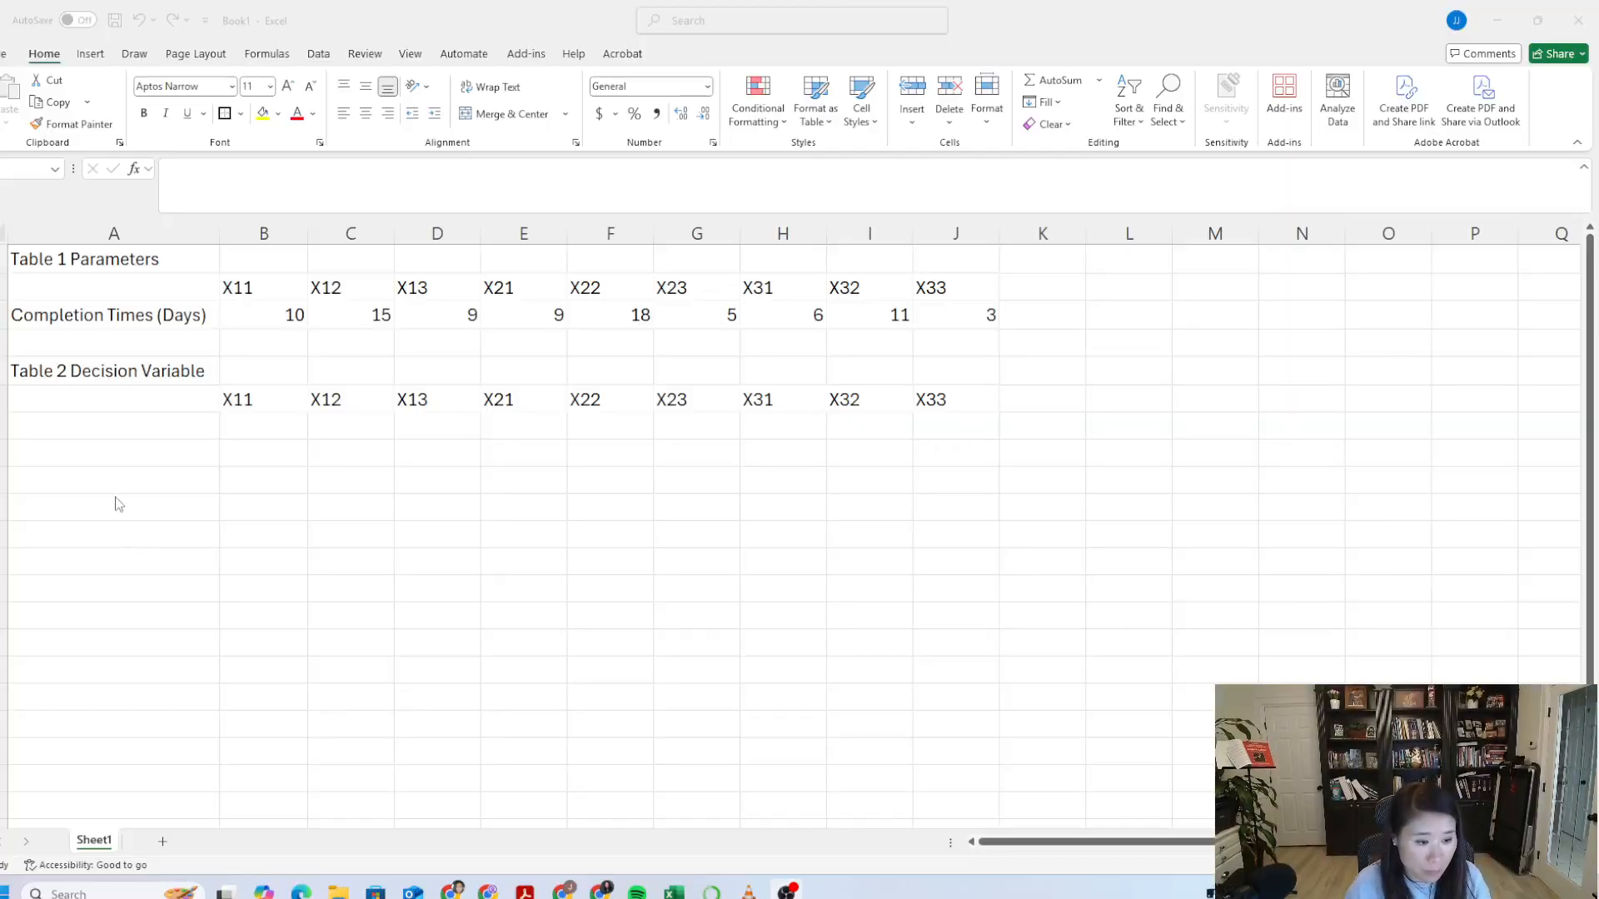
Step: Enter the title "Table 3 objective function" in A8
{"action": "double_click", "coordinate": [114, 426]}
{"action": "left_click", "coordinate": [117, 456]}
{"action": "key", "text": "Caps_Lock"}
{"action": "type", "text": "T"}
{"action": "key", "text": "Caps_Lock"}
{"action": "type", "text": "able"}
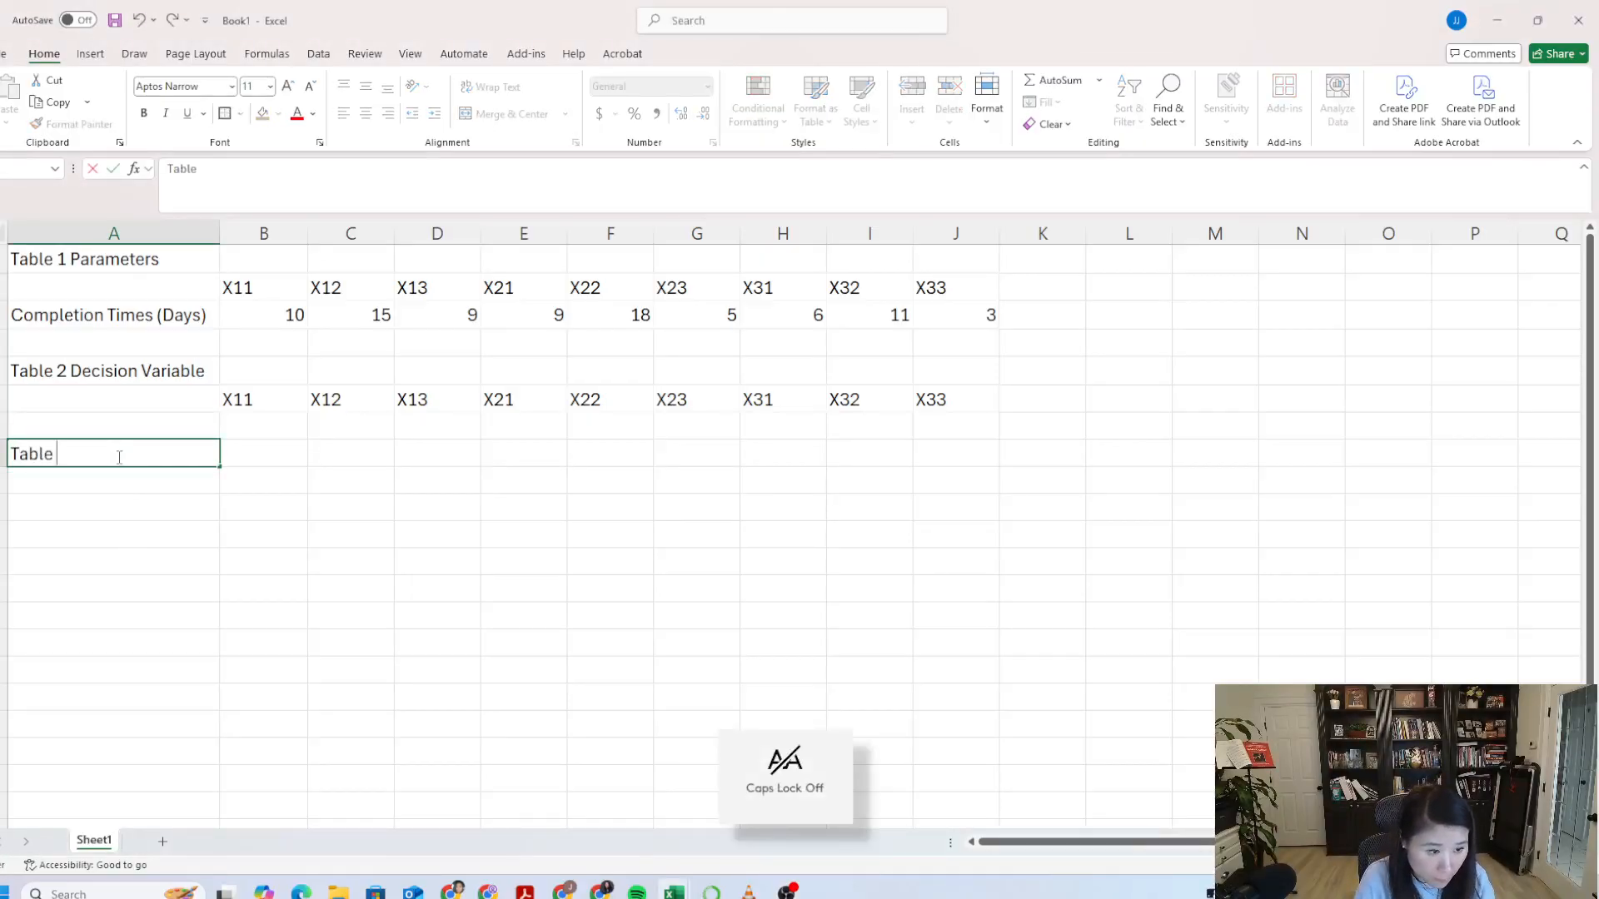
{"action": "type", "text": " 3 obje"}
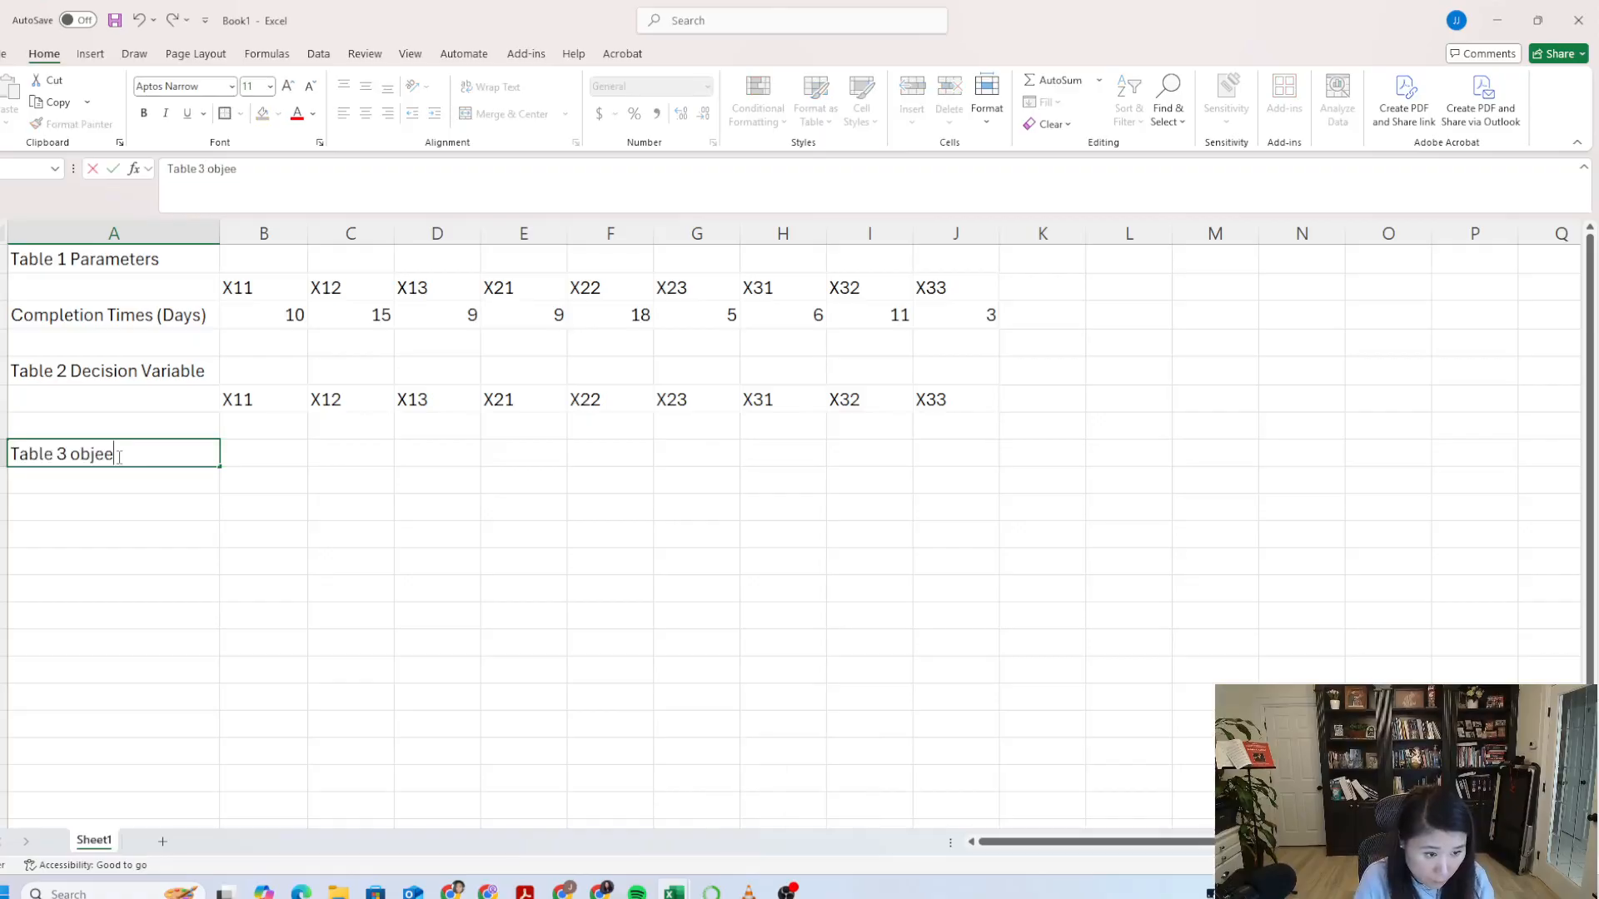
{"action": "type", "text": "ctive fu"}
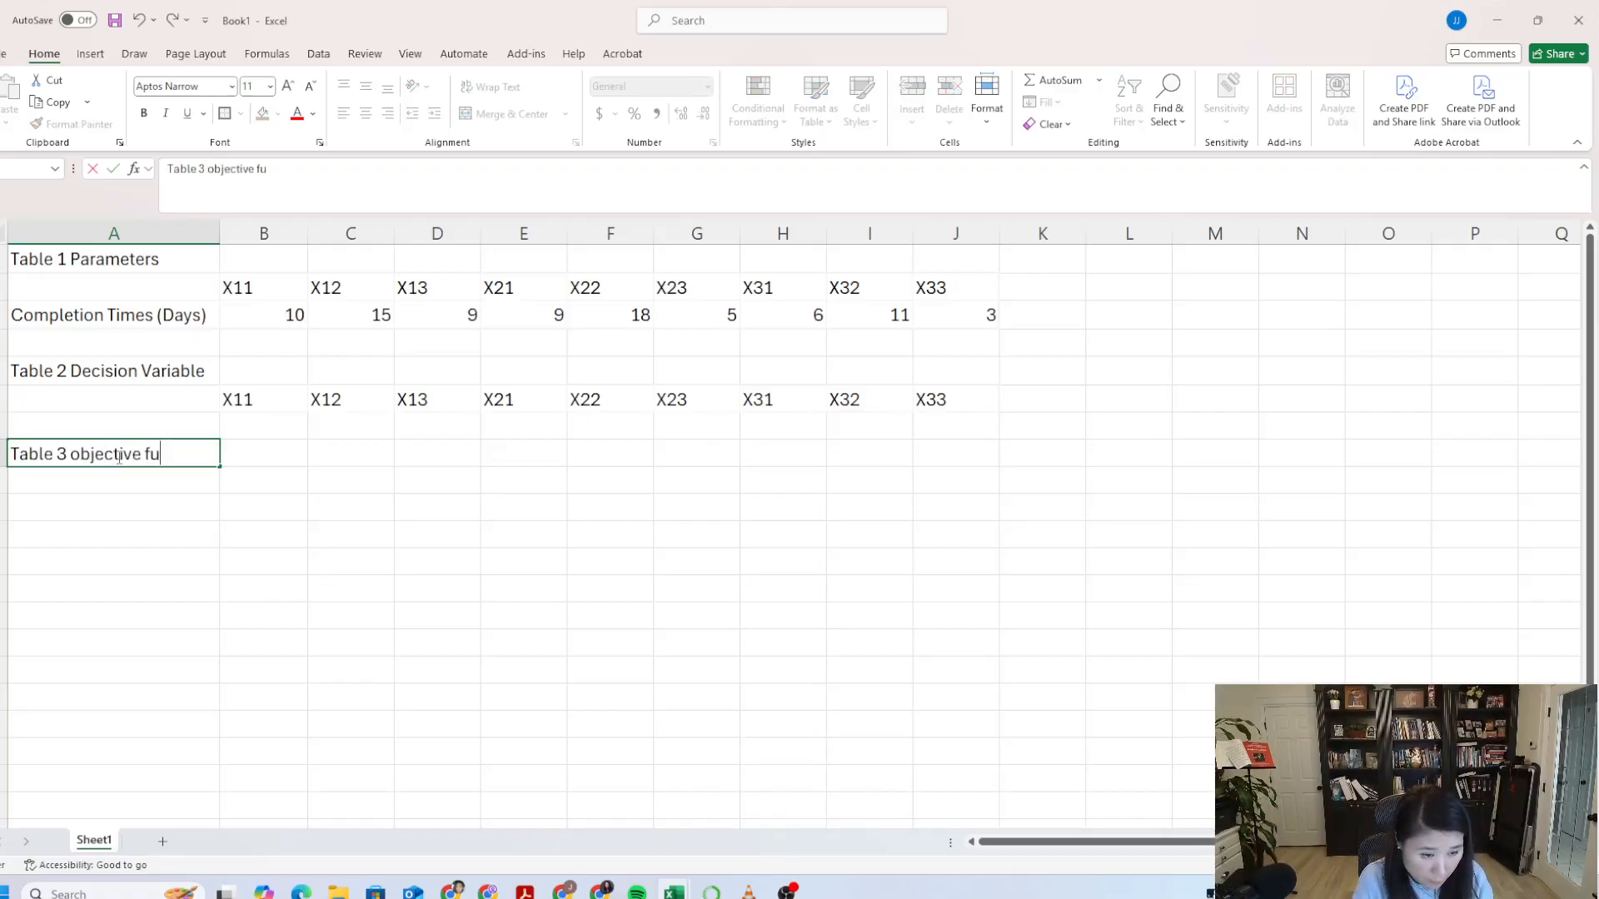
{"action": "type", "text": "nction"}
{"action": "key", "text": "Return"}
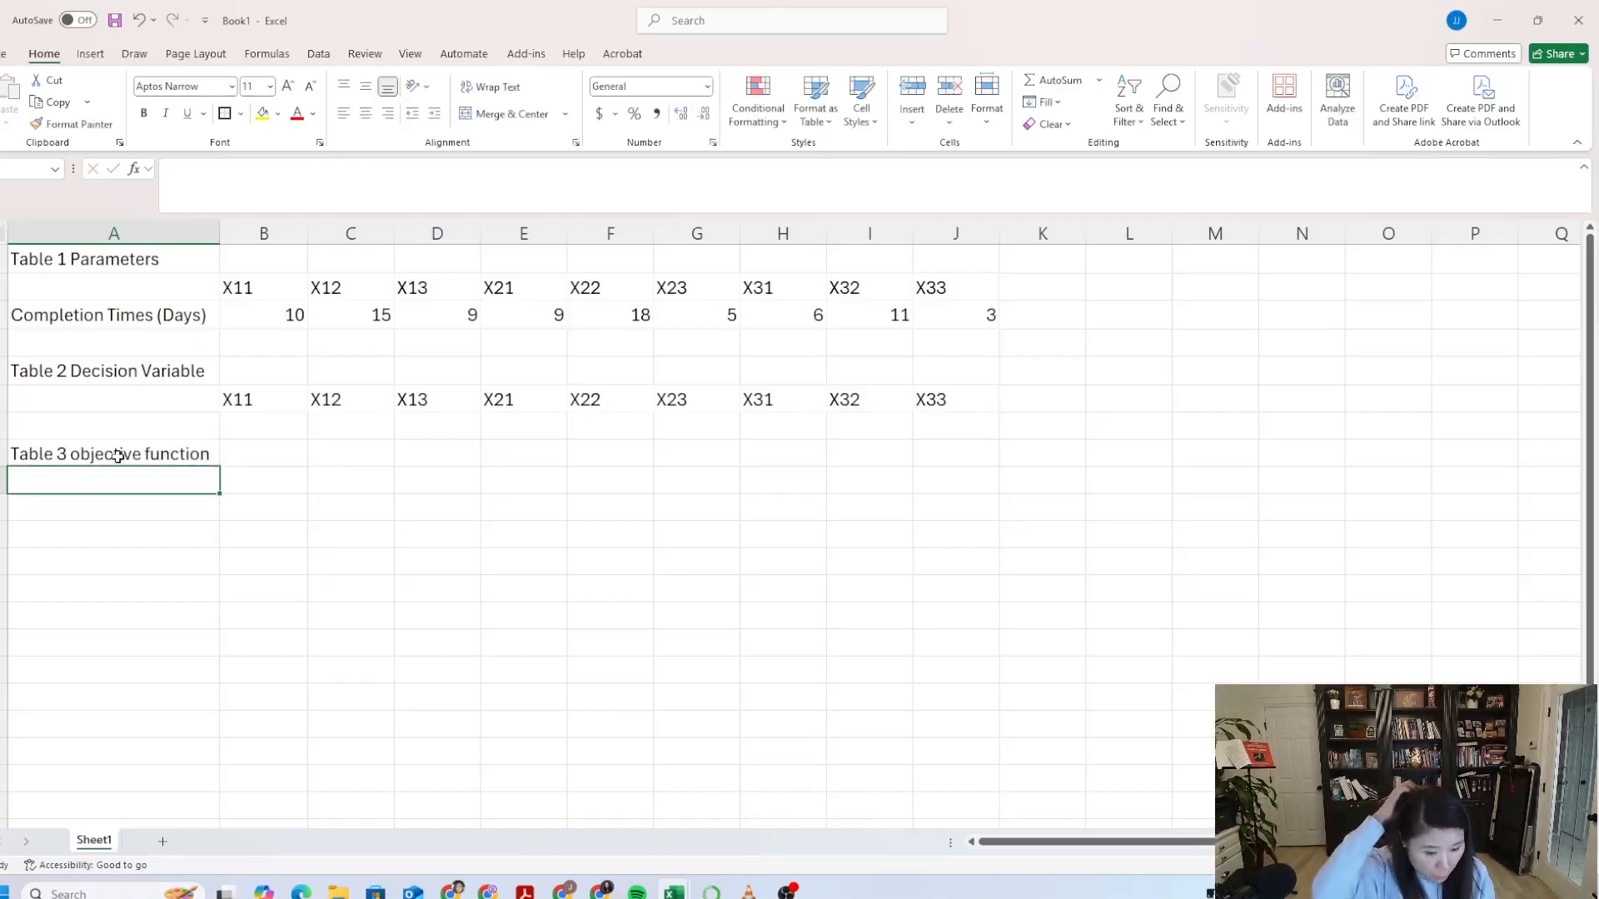
Step: Enter the label "mini the completion times" in A9 under the Table 3 title
{"action": "type", "text": "minize"}
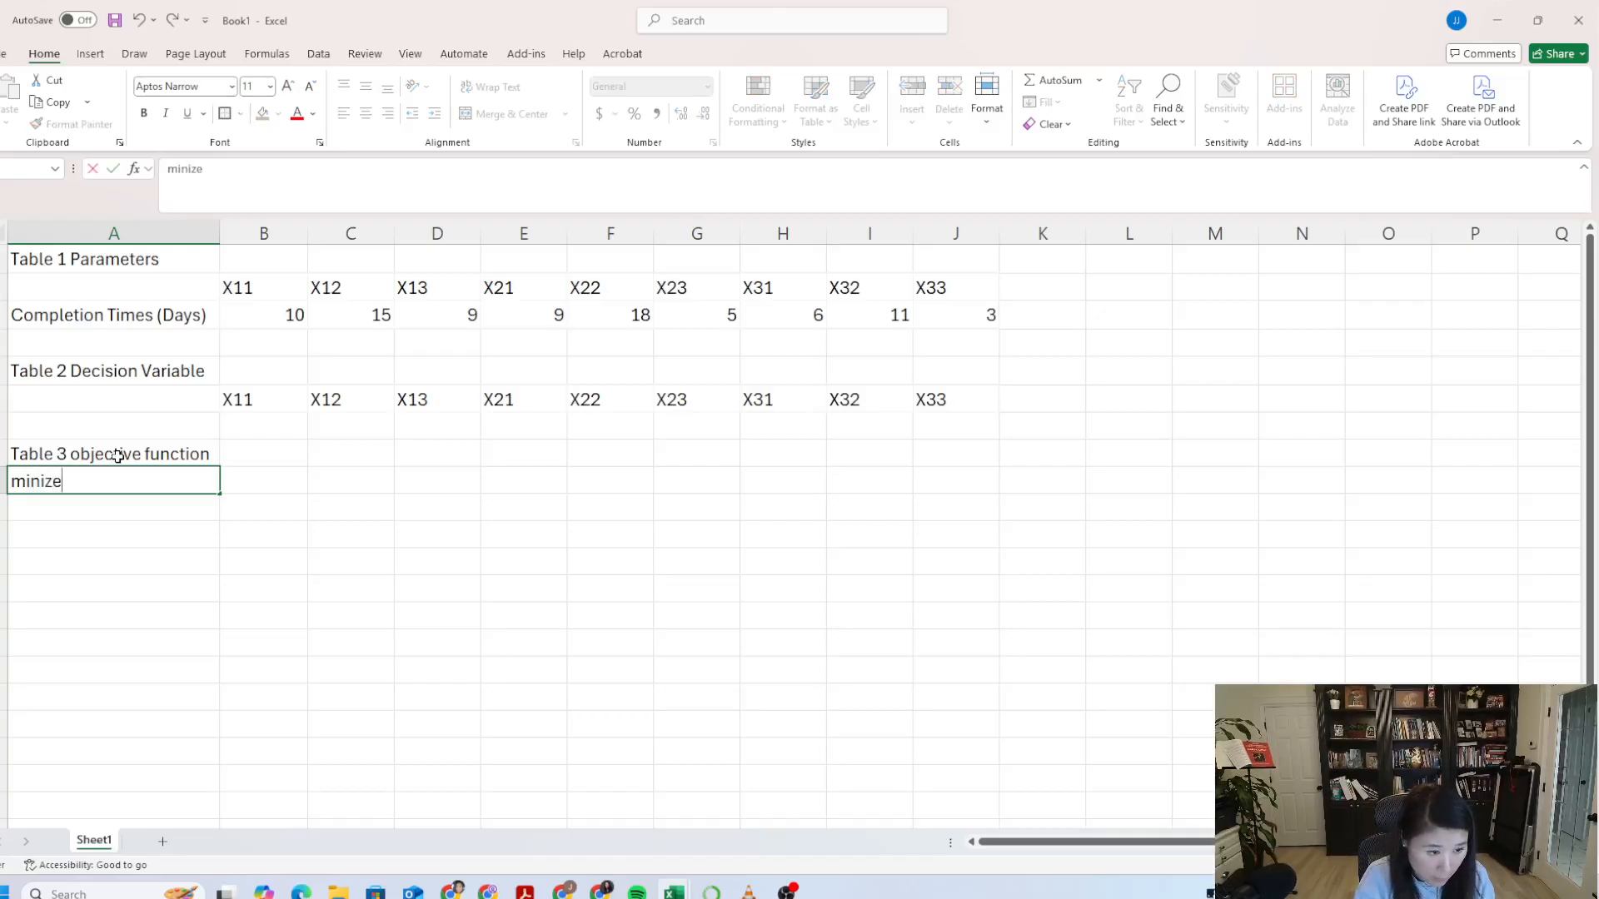
{"action": "key", "text": "BackSpace"}
{"action": "key", "text": "BackSpace"}
{"action": "type", "text": "the co"}
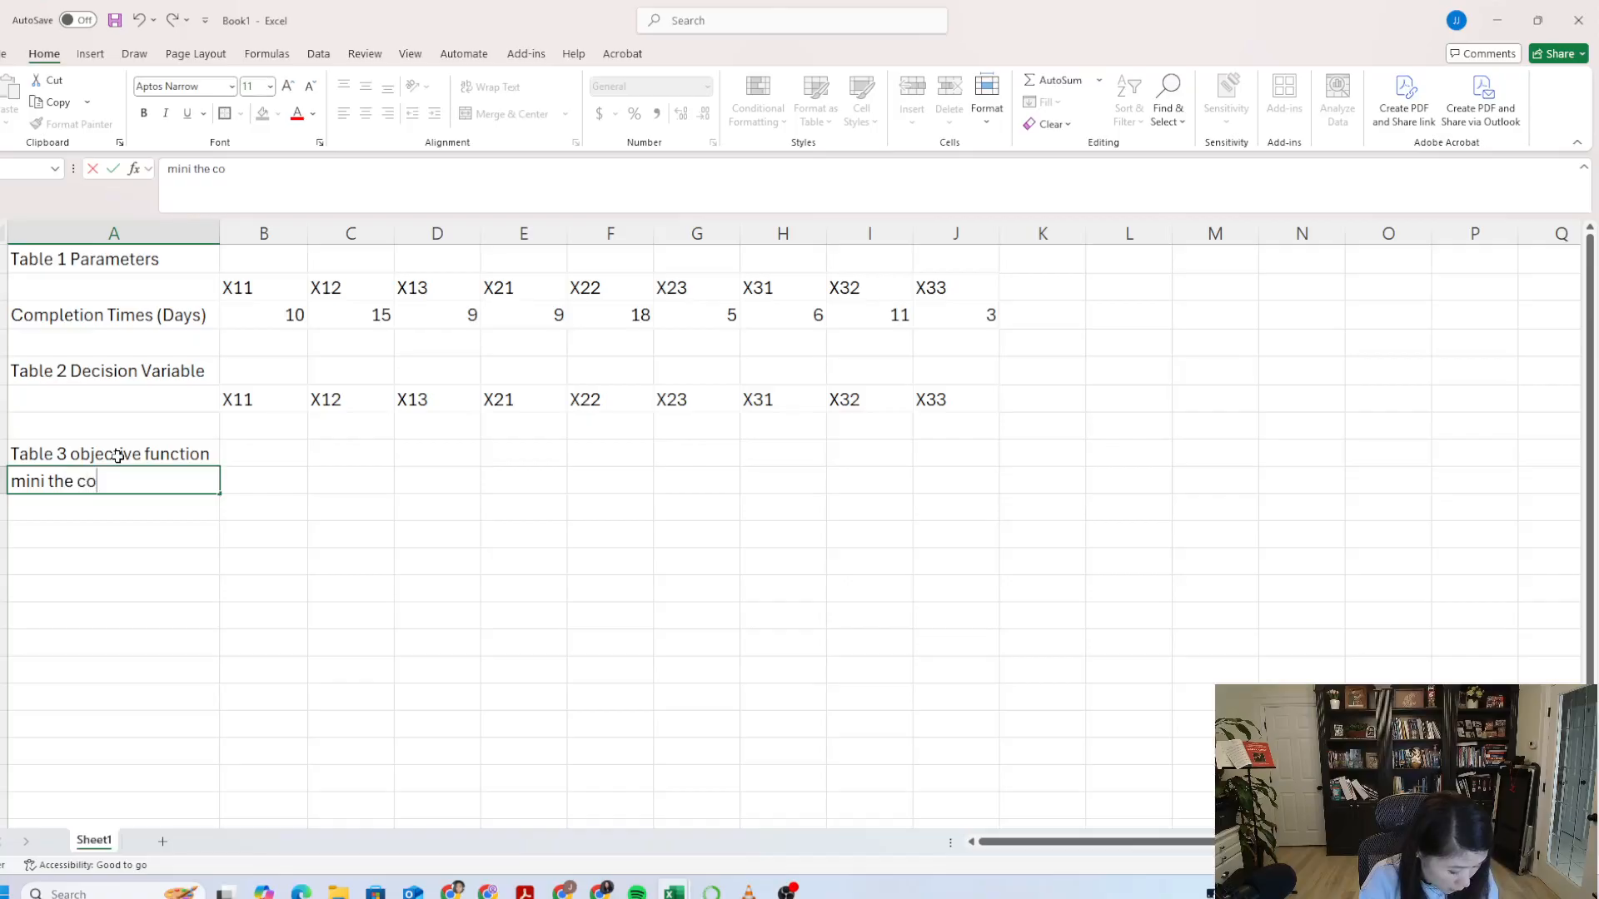
{"action": "type", "text": "mpleti"}
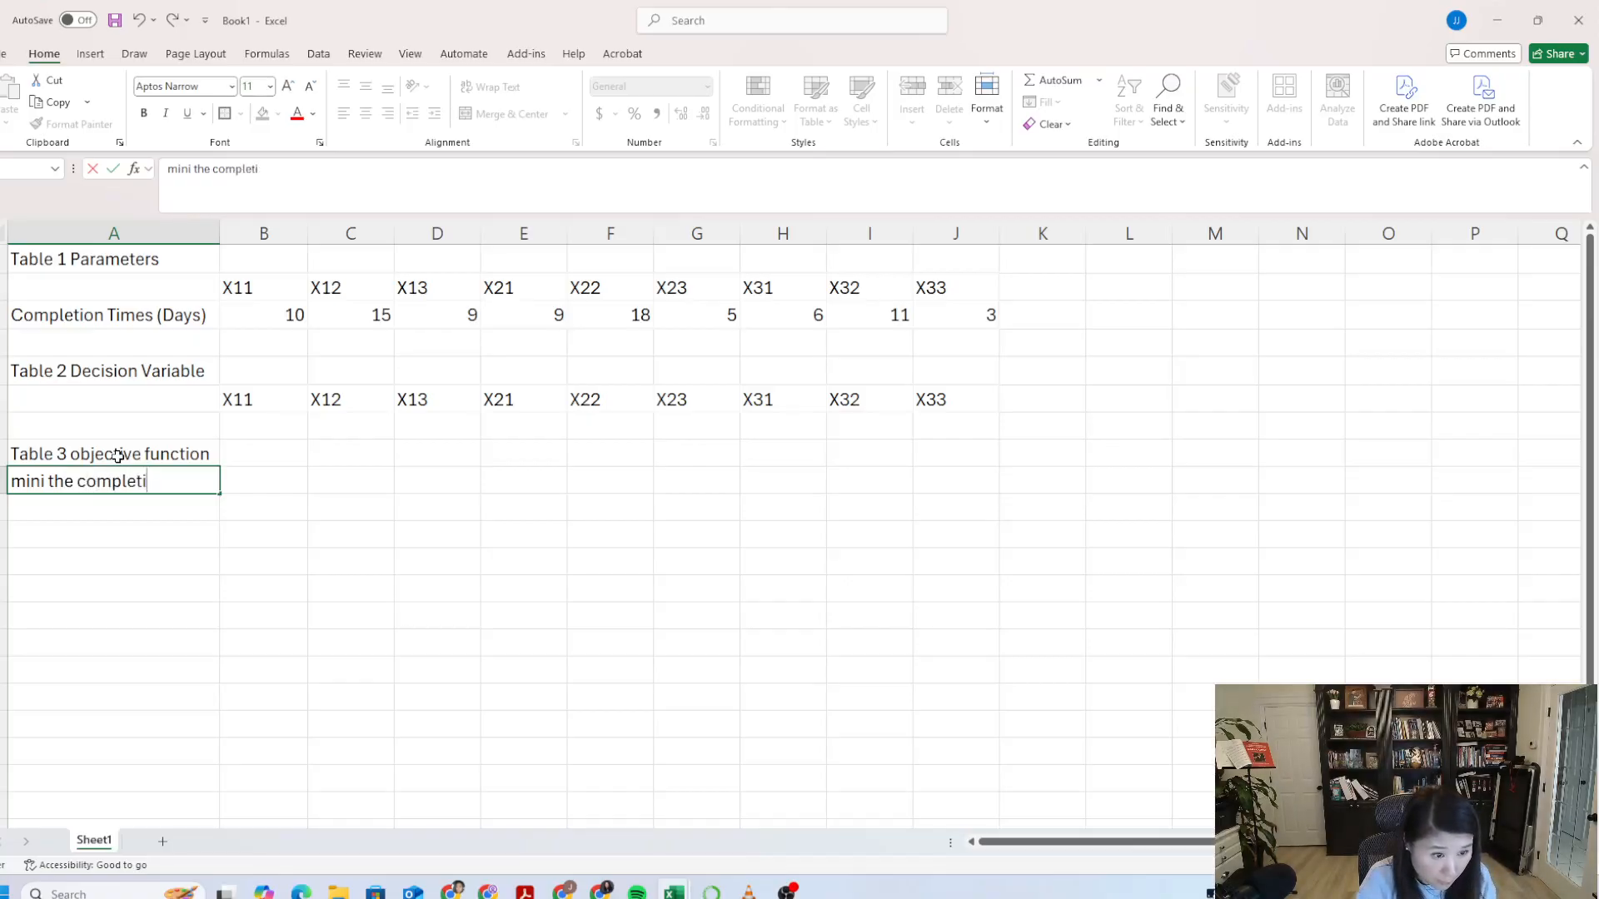
{"action": "type", "text": "on times"}
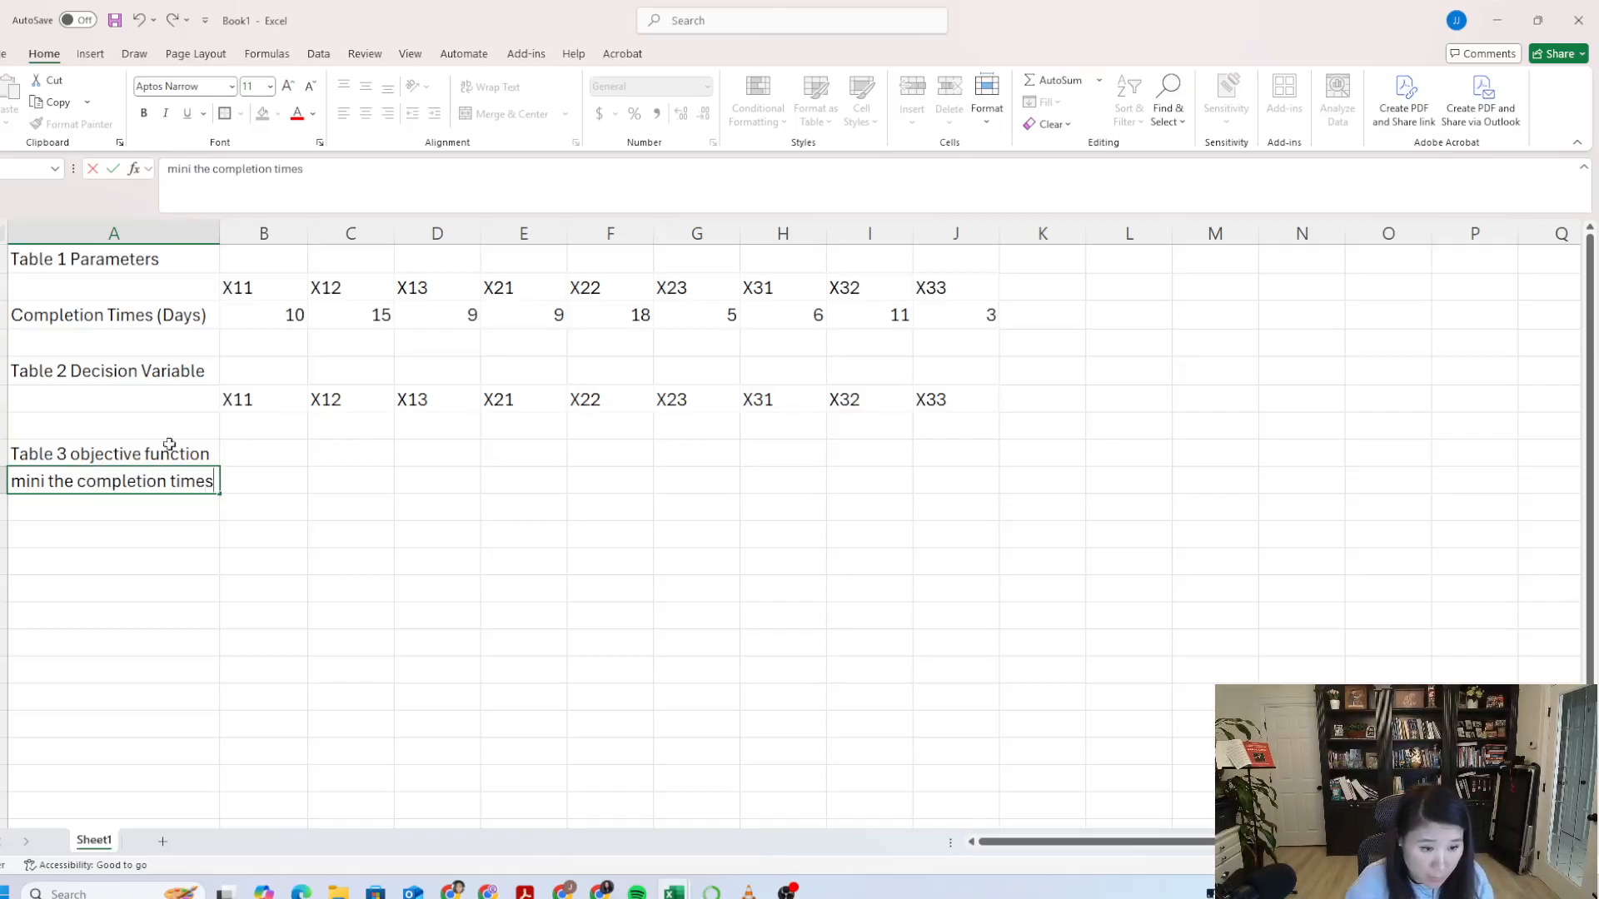
Step: Enter the objective formula =SUMPRODUCT(B3:J3,B7:J7) in B9, pairing the completion times with the empty decision variable row
{"action": "left_click", "coordinate": [233, 480]}
{"action": "type", "text": "="}
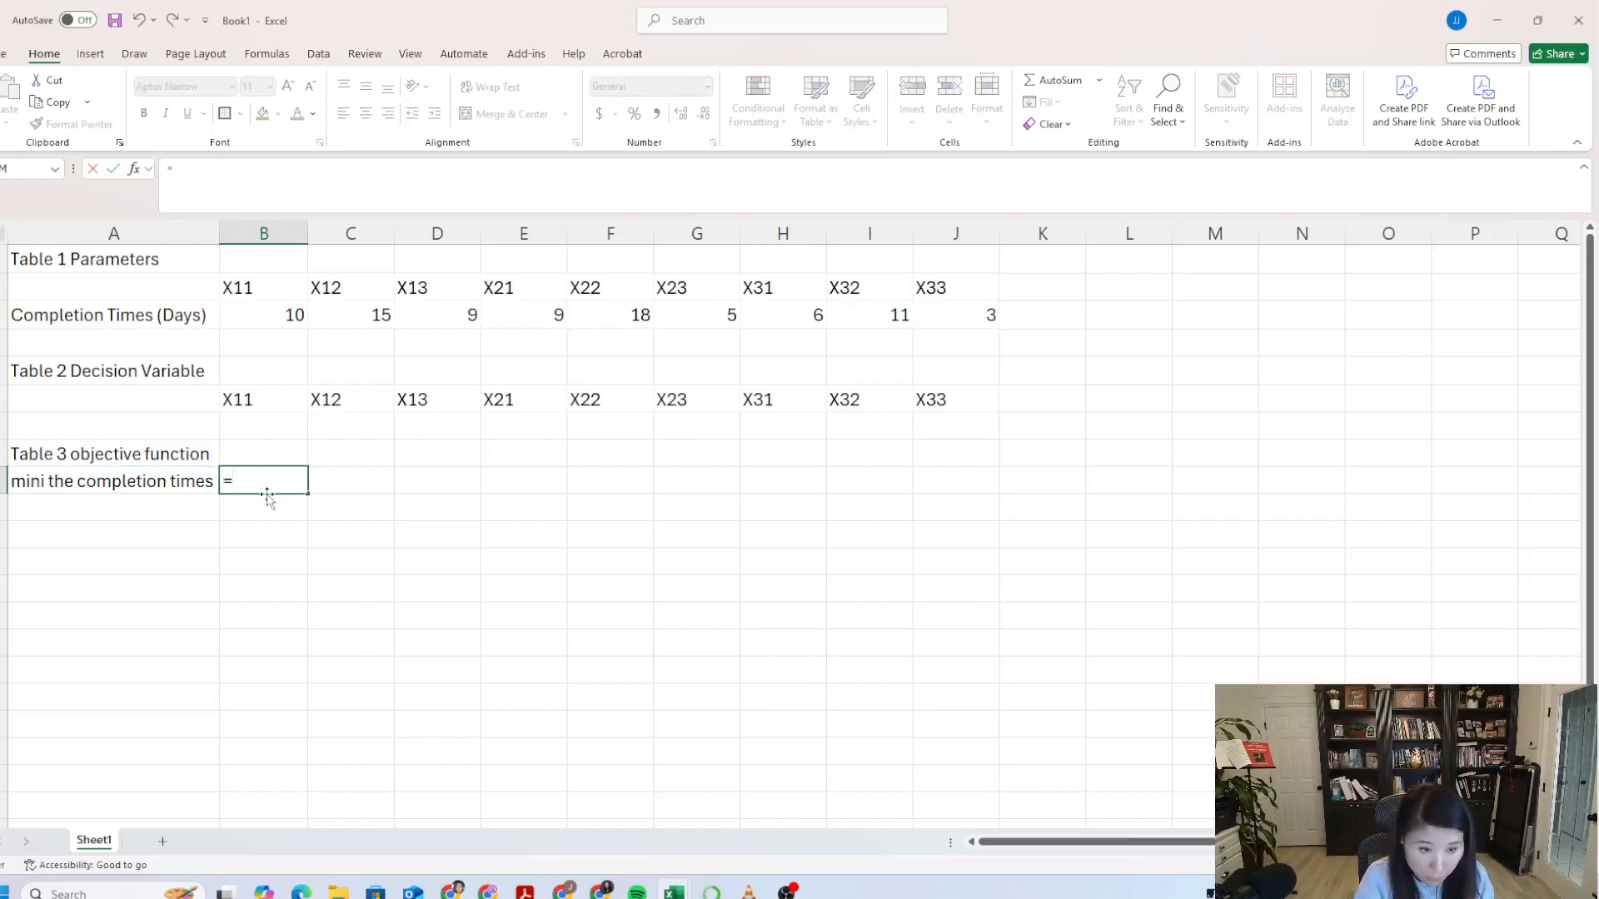
{"action": "type", "text": "su"}
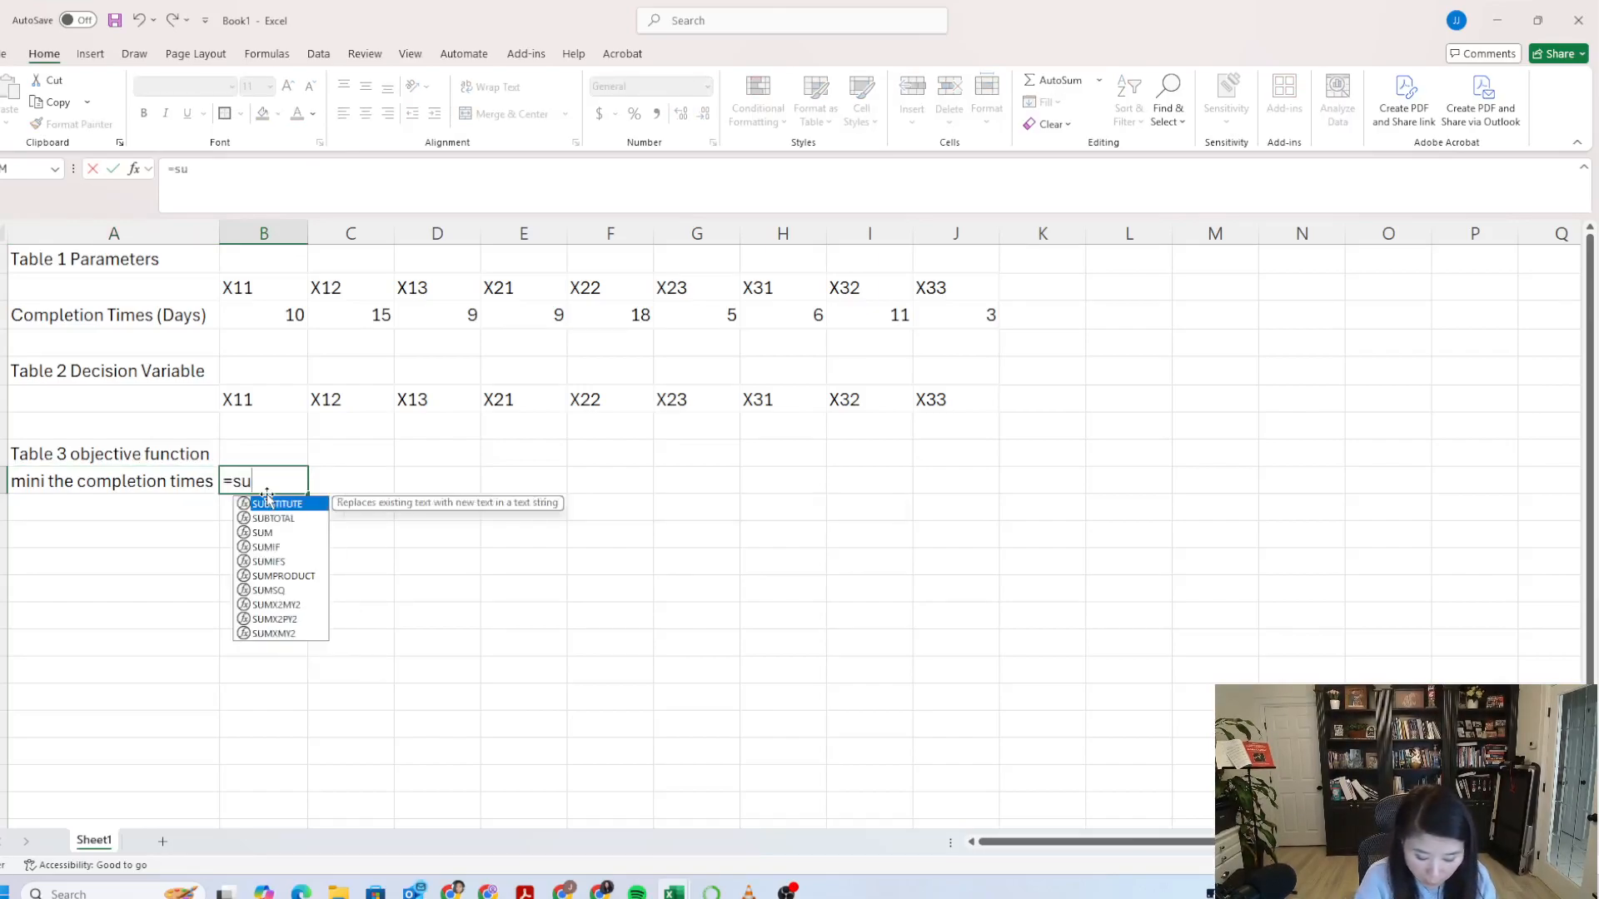
{"action": "type", "text": "mproduct("}
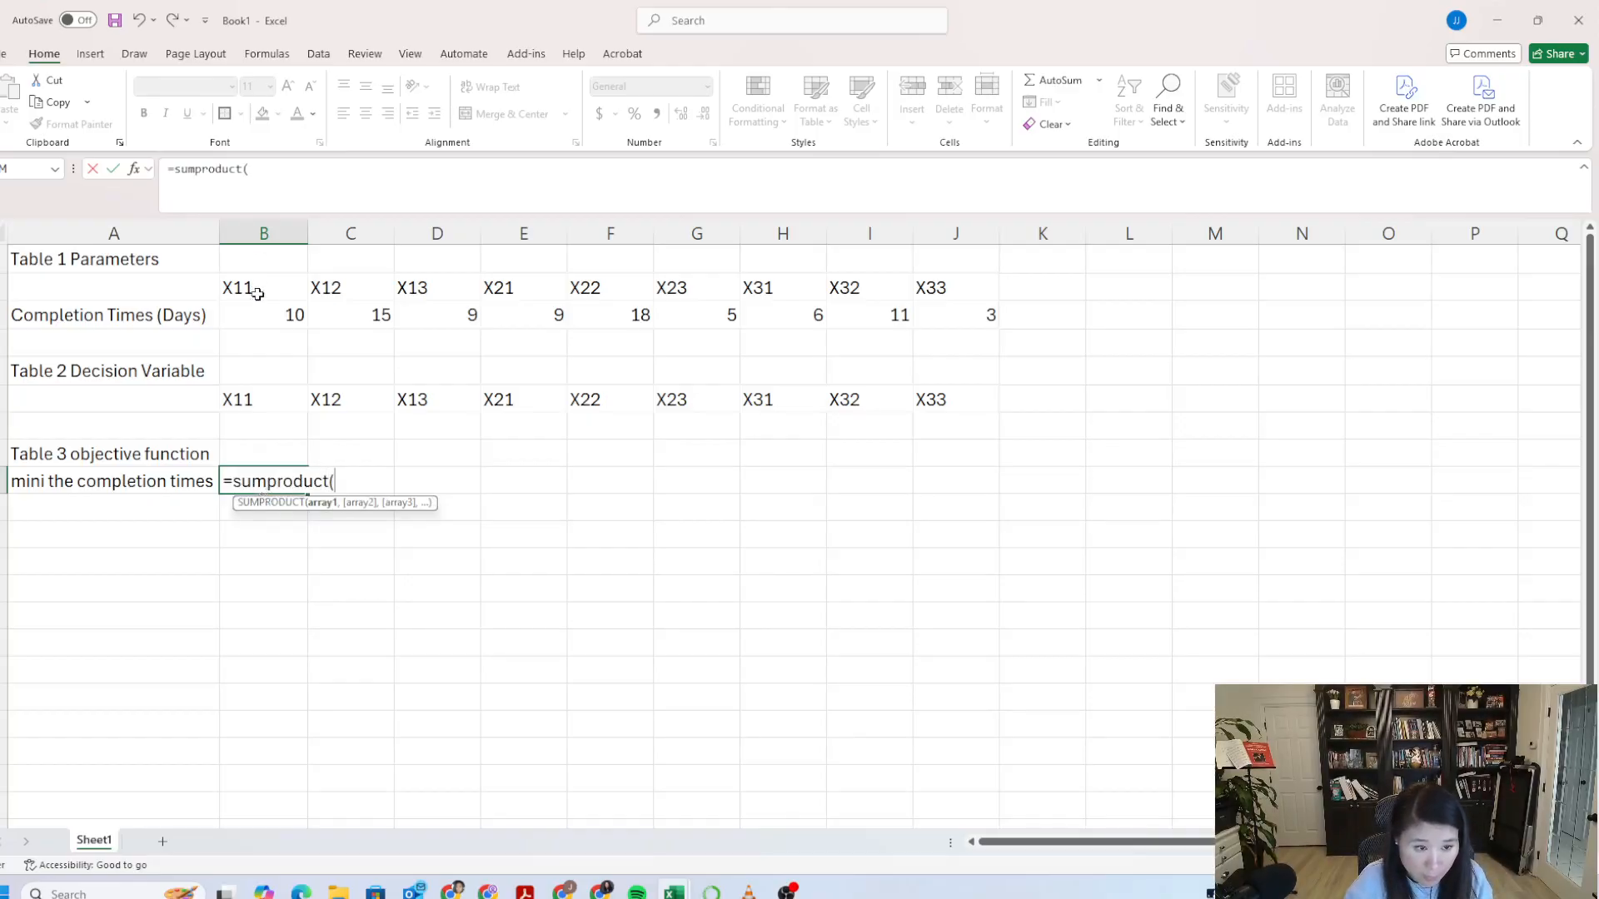
{"action": "left_click_drag", "start_coordinate": [258, 313], "coordinate": [946, 321]}
{"action": "type", "text": ","}
{"action": "left_click", "coordinate": [238, 402]}
{"action": "left_click_drag", "start_coordinate": [238, 402], "coordinate": [954, 406]}
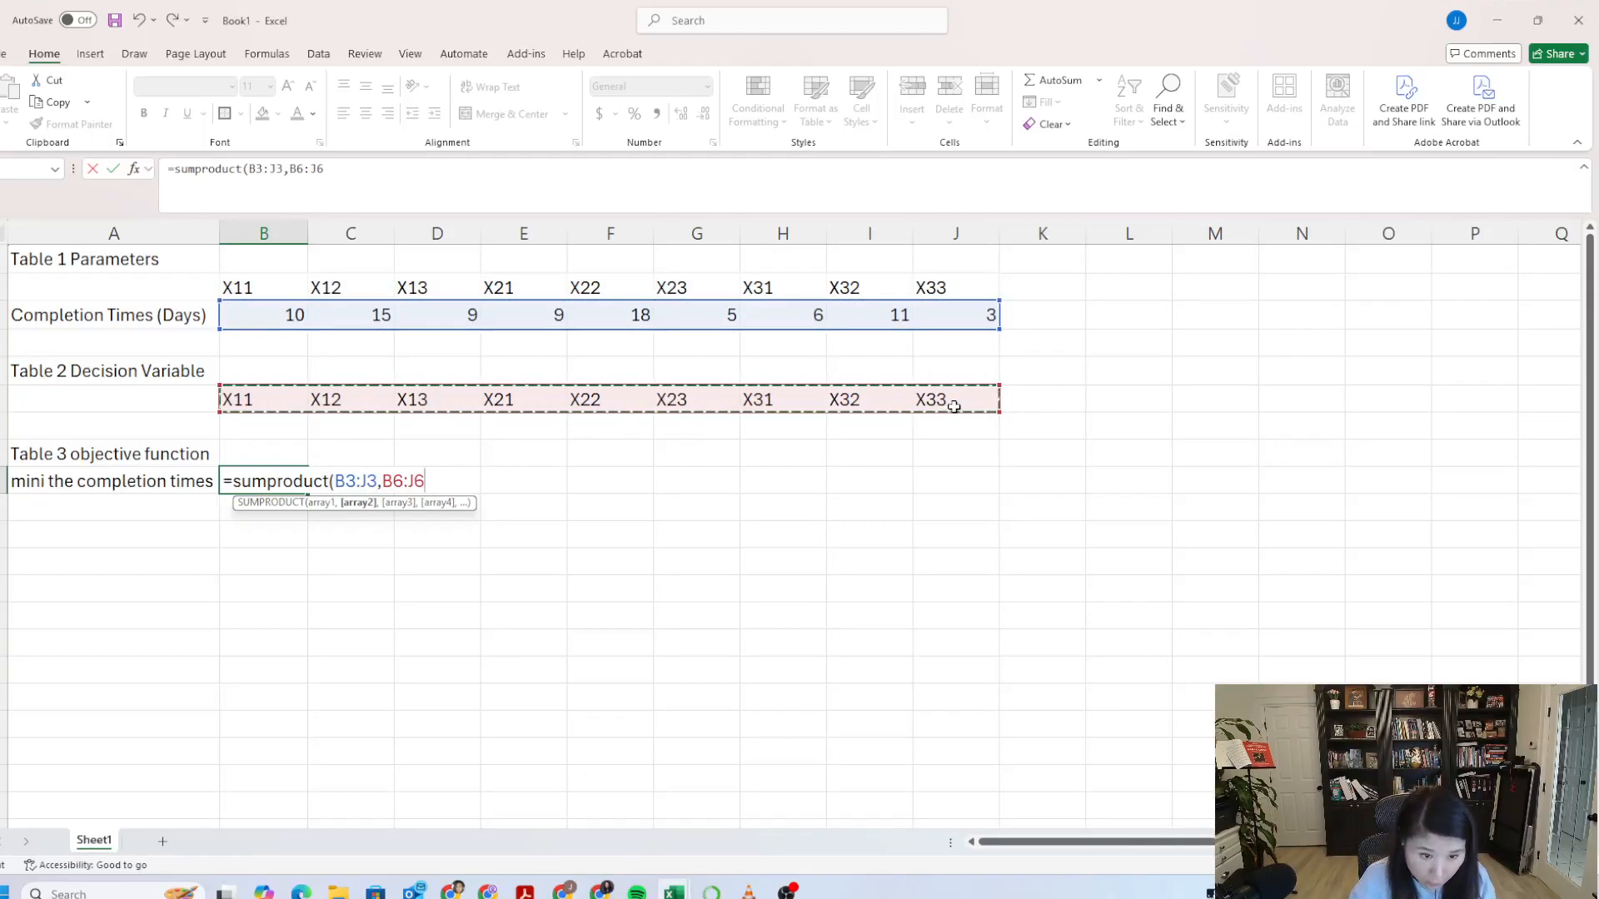
{"action": "left_click_drag", "start_coordinate": [282, 426], "coordinate": [957, 422]}
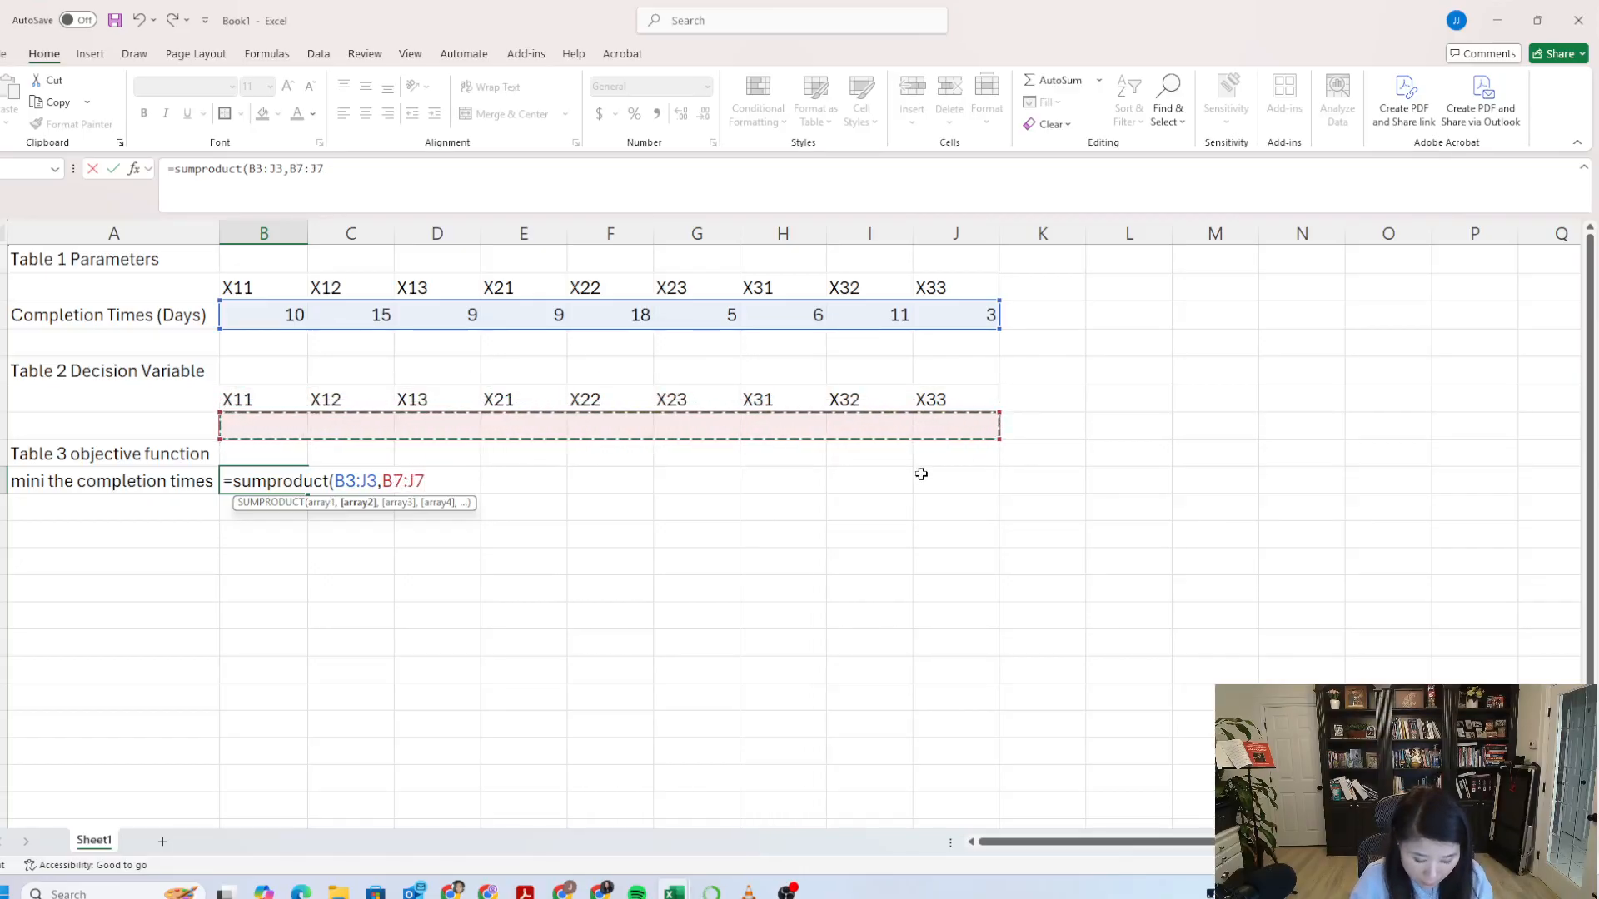
{"action": "type", "text": ")"}
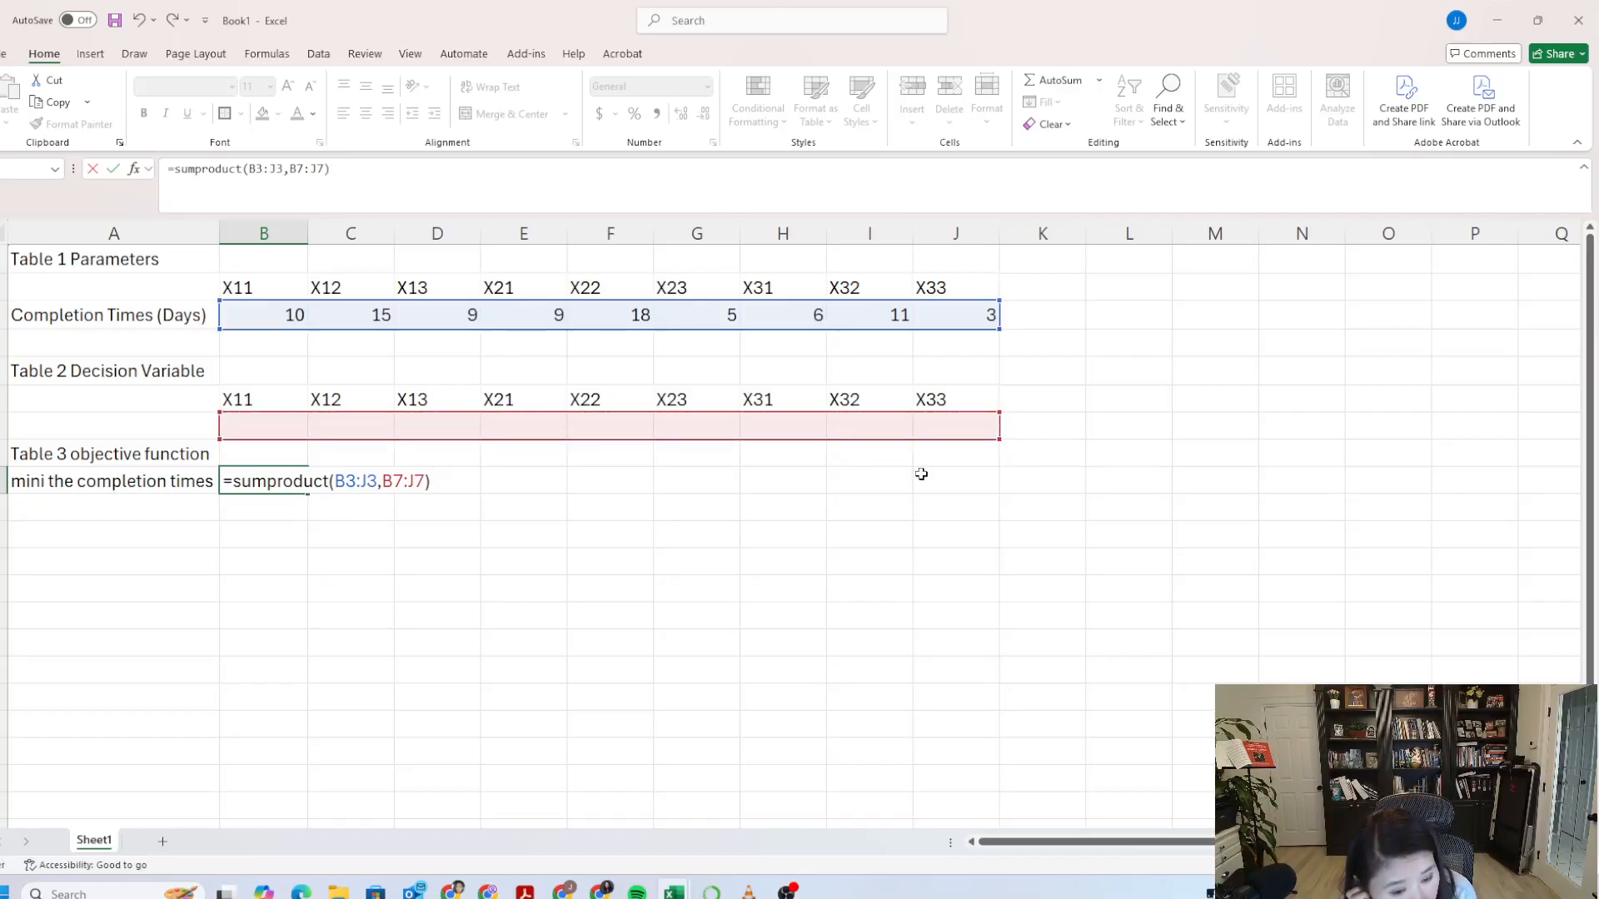
{"action": "key", "text": "Return"}
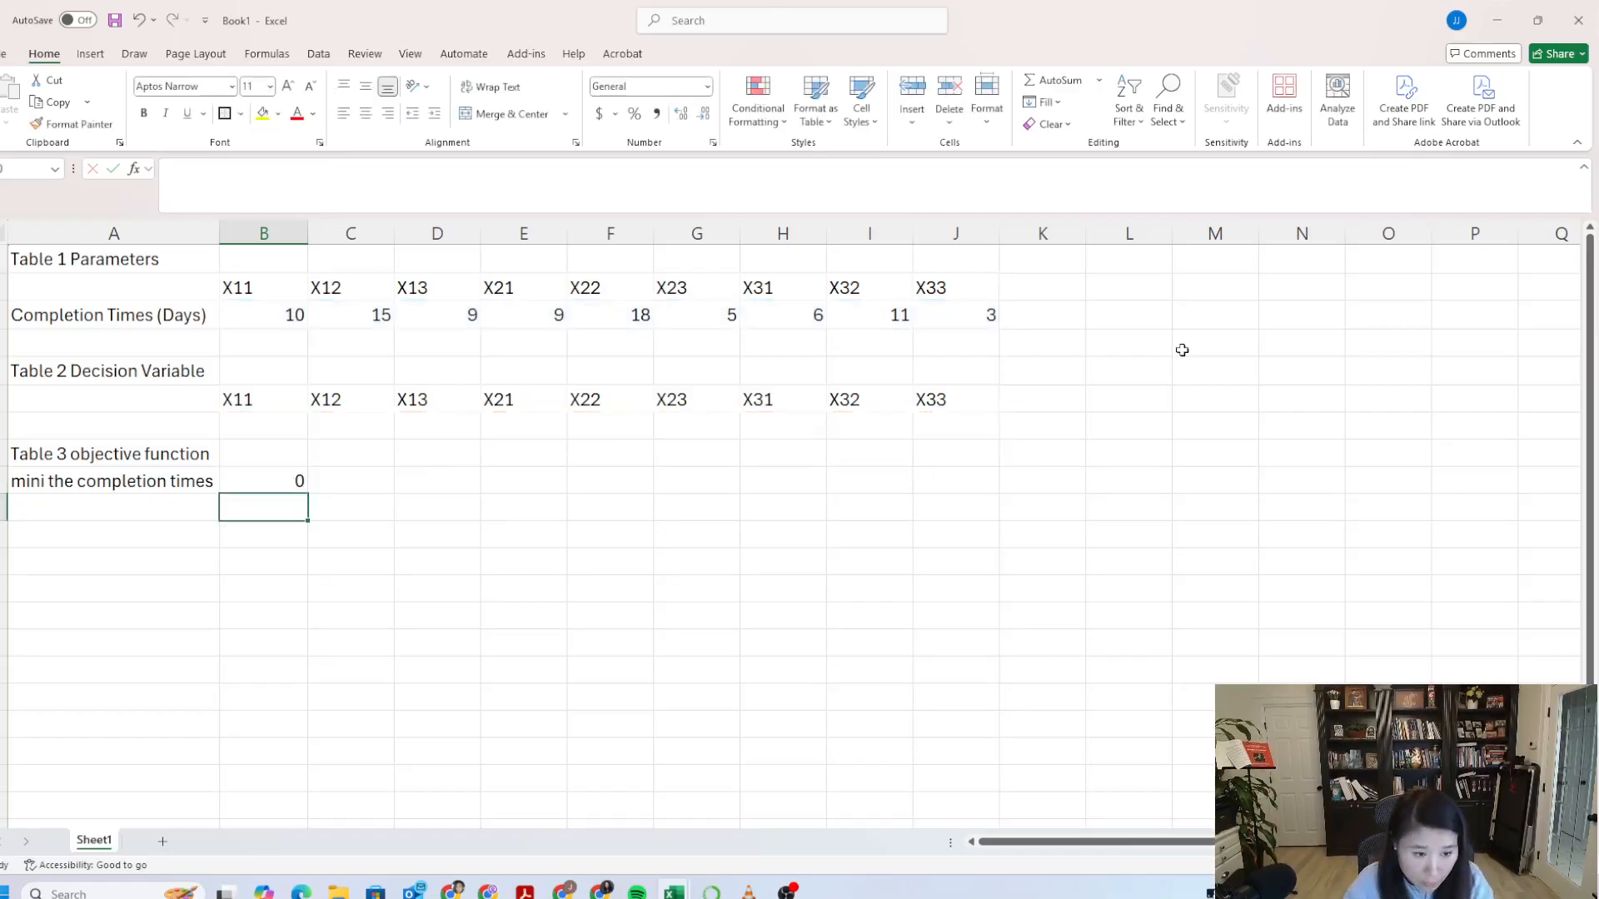
Step: Start a written-out sum of products in C9 with the terms B3*B6+C3*C6+D3*D6 for X11 to X13
{"action": "left_click", "coordinate": [347, 473]}
{"action": "type", "text": "="}
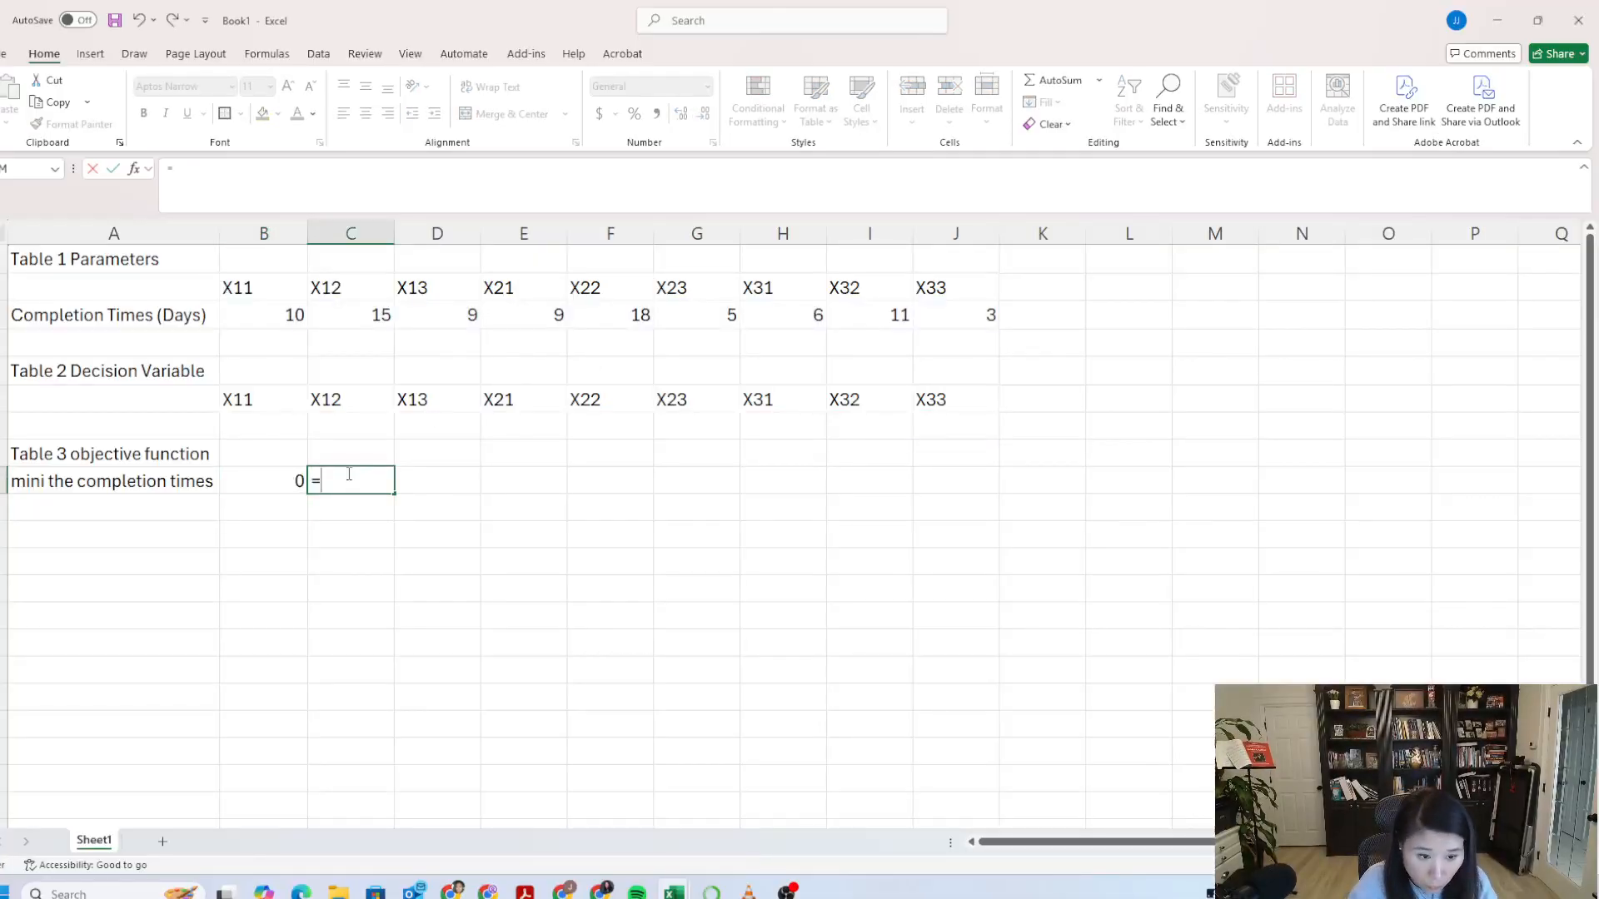
{"action": "left_click", "coordinate": [291, 315]}
{"action": "type", "text": "*"}
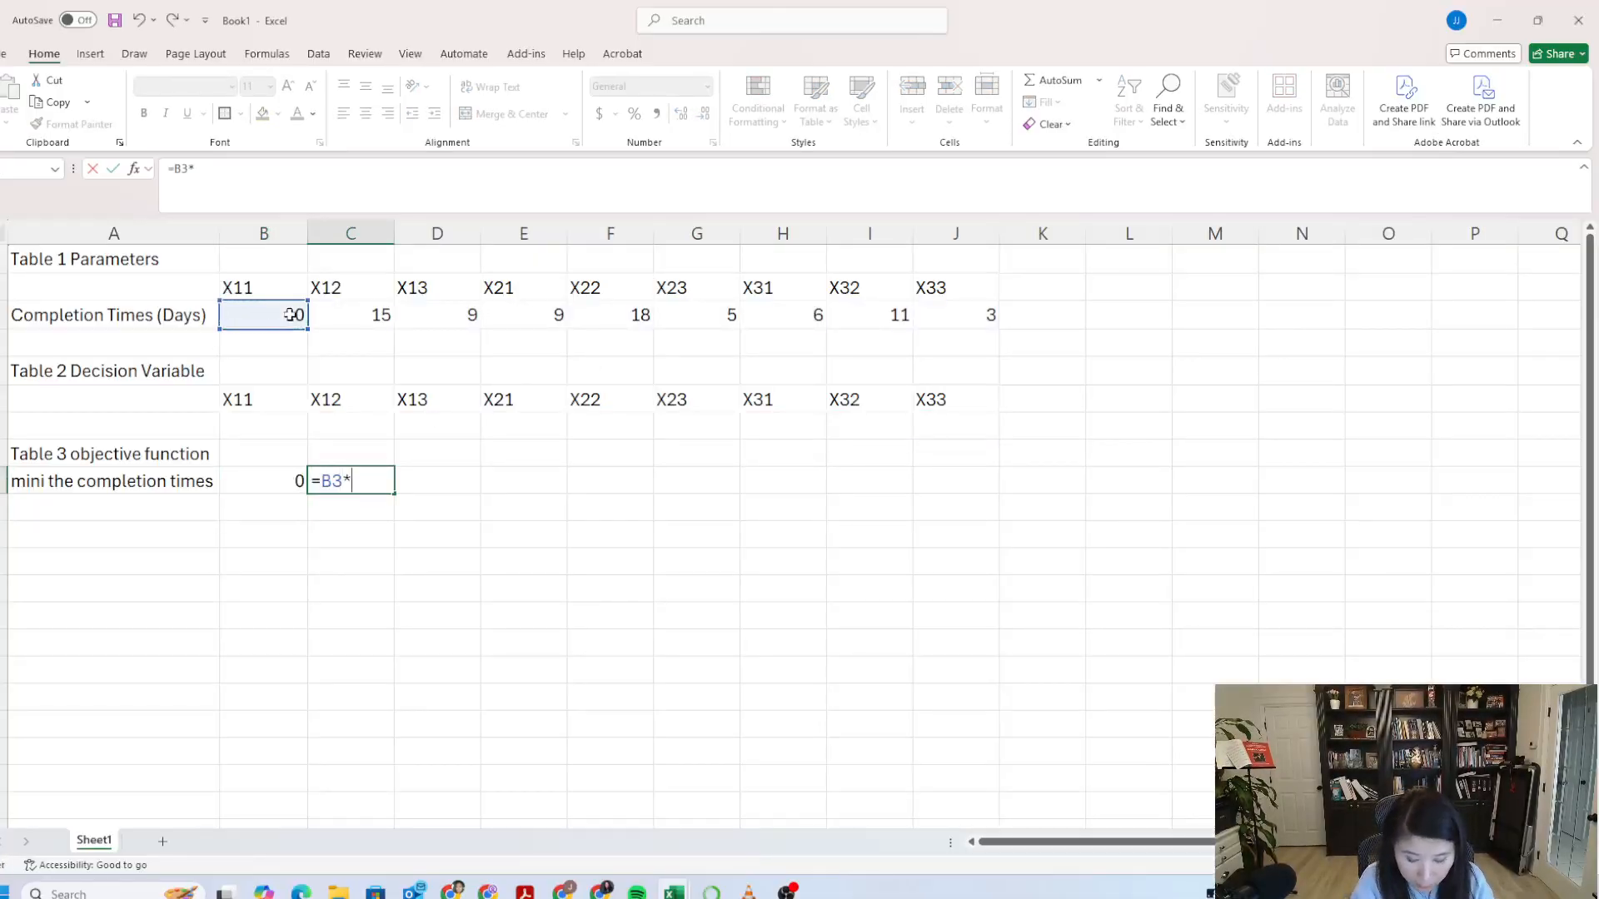
{"action": "left_click", "coordinate": [267, 396]}
{"action": "type", "text": "+"}
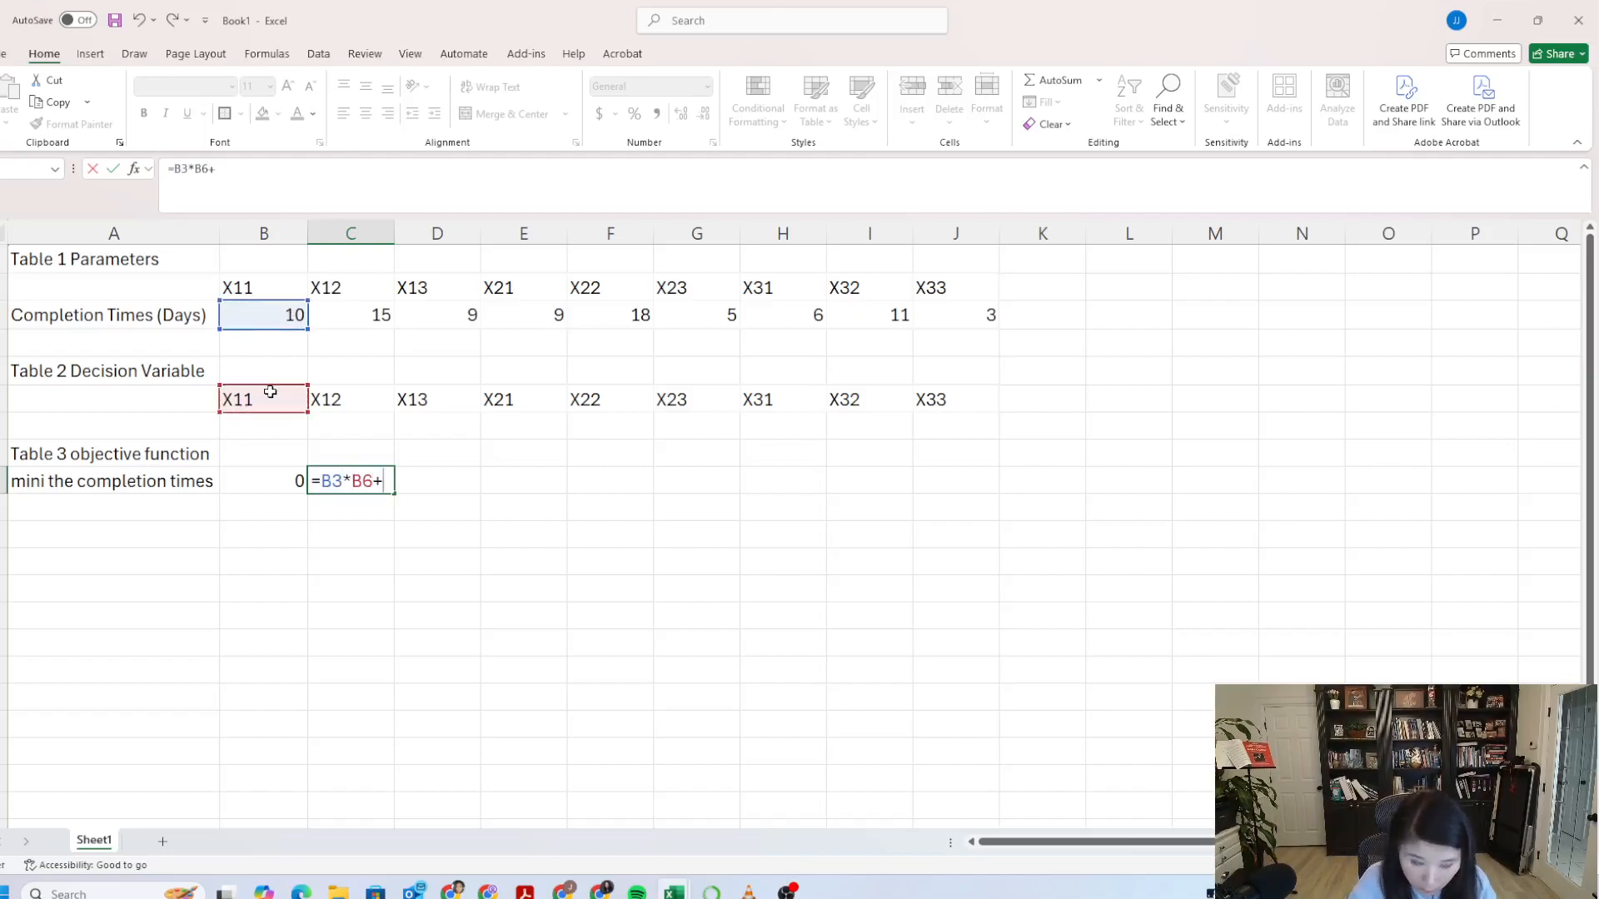
{"action": "left_click", "coordinate": [358, 306]}
{"action": "type", "text": "*"}
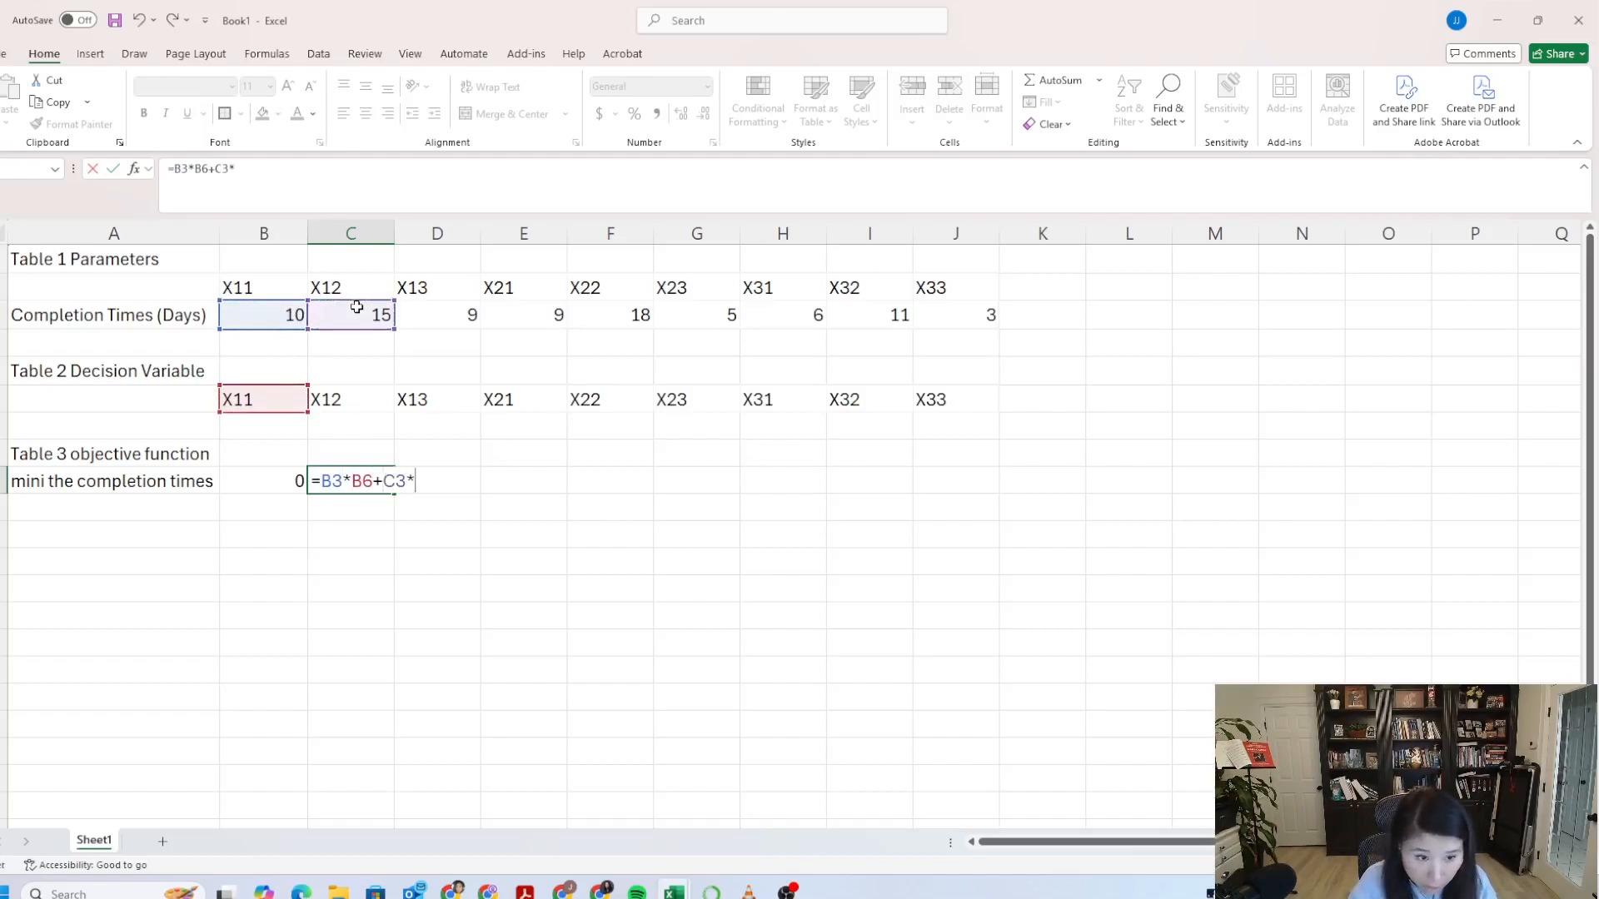
{"action": "left_click", "coordinate": [350, 402]}
{"action": "type", "text": "+"}
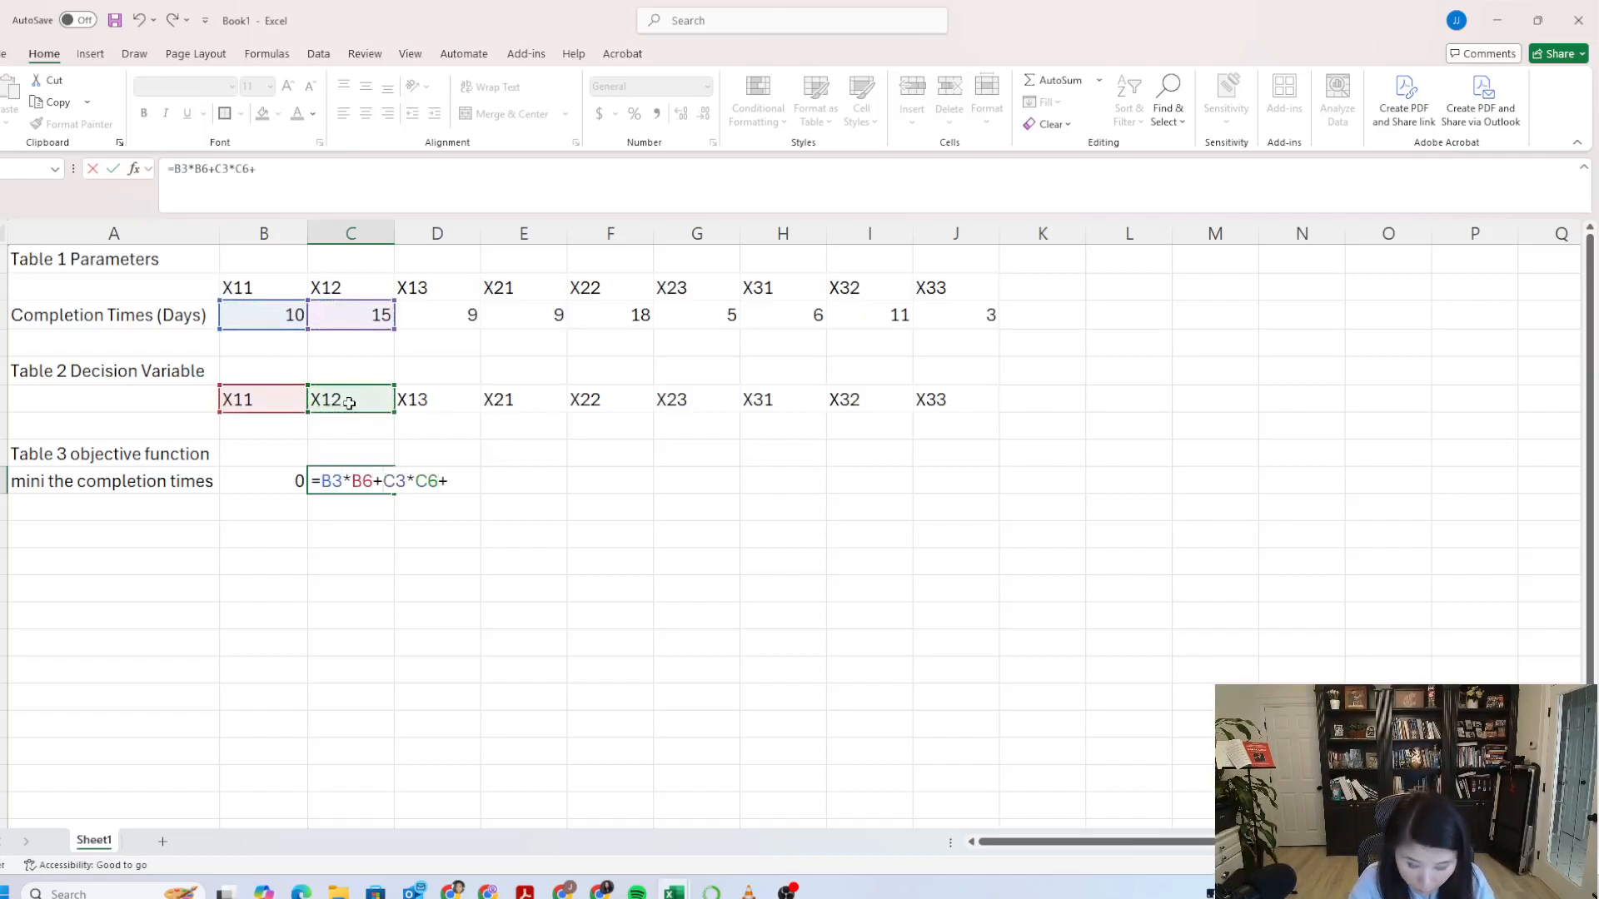
{"action": "left_click", "coordinate": [427, 310]}
{"action": "type", "text": "*"}
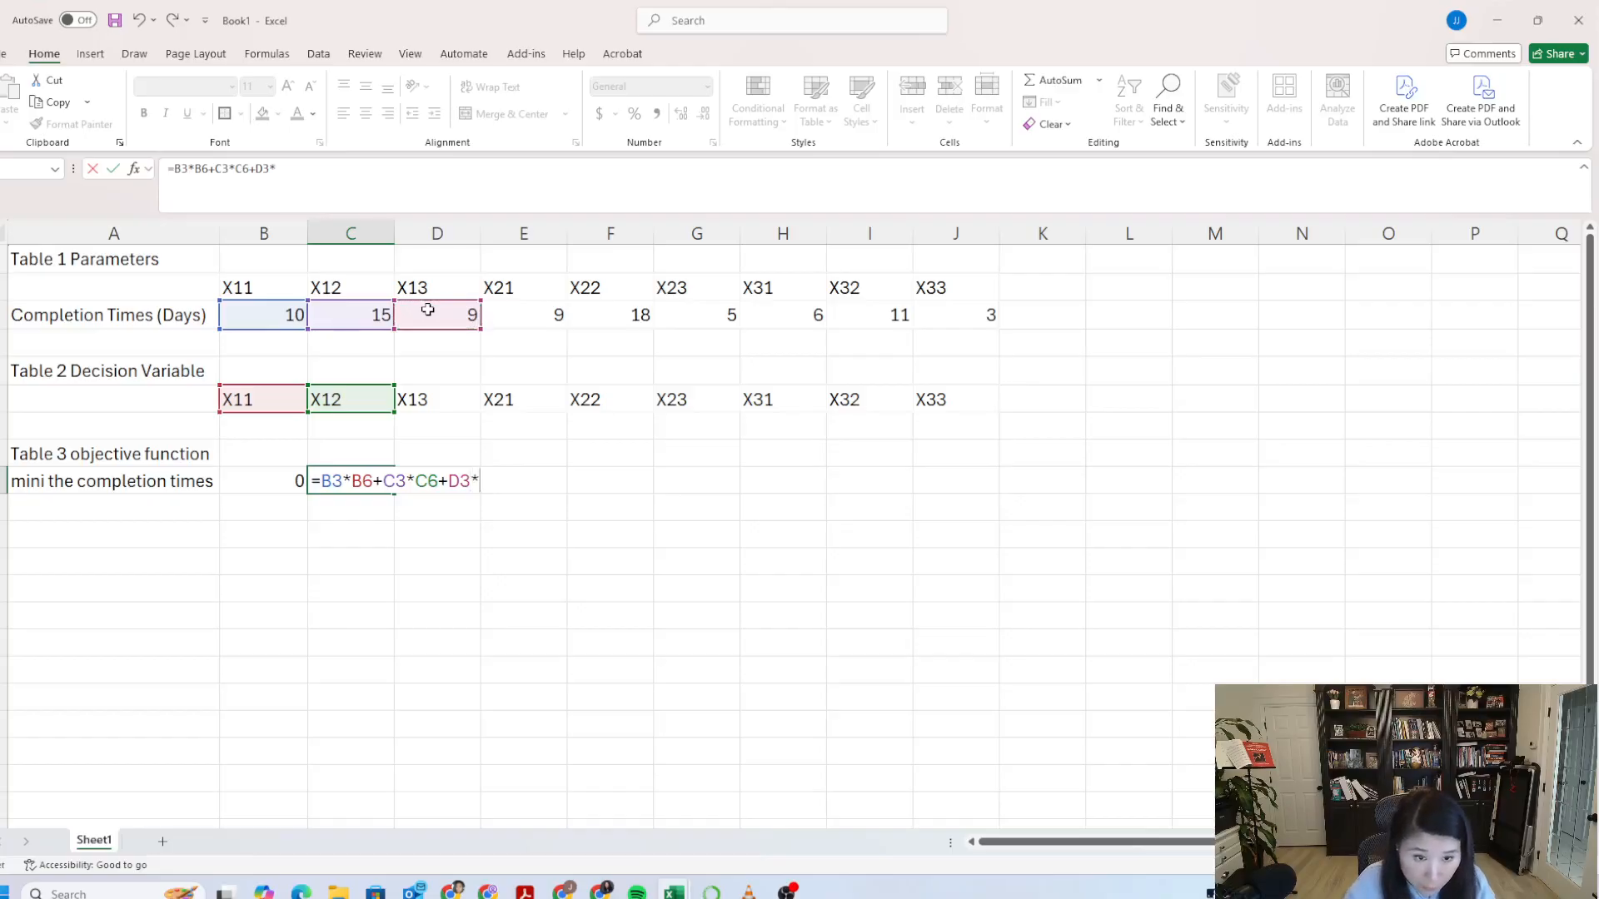
{"action": "left_click", "coordinate": [432, 391]}
{"action": "type", "text": "+"}
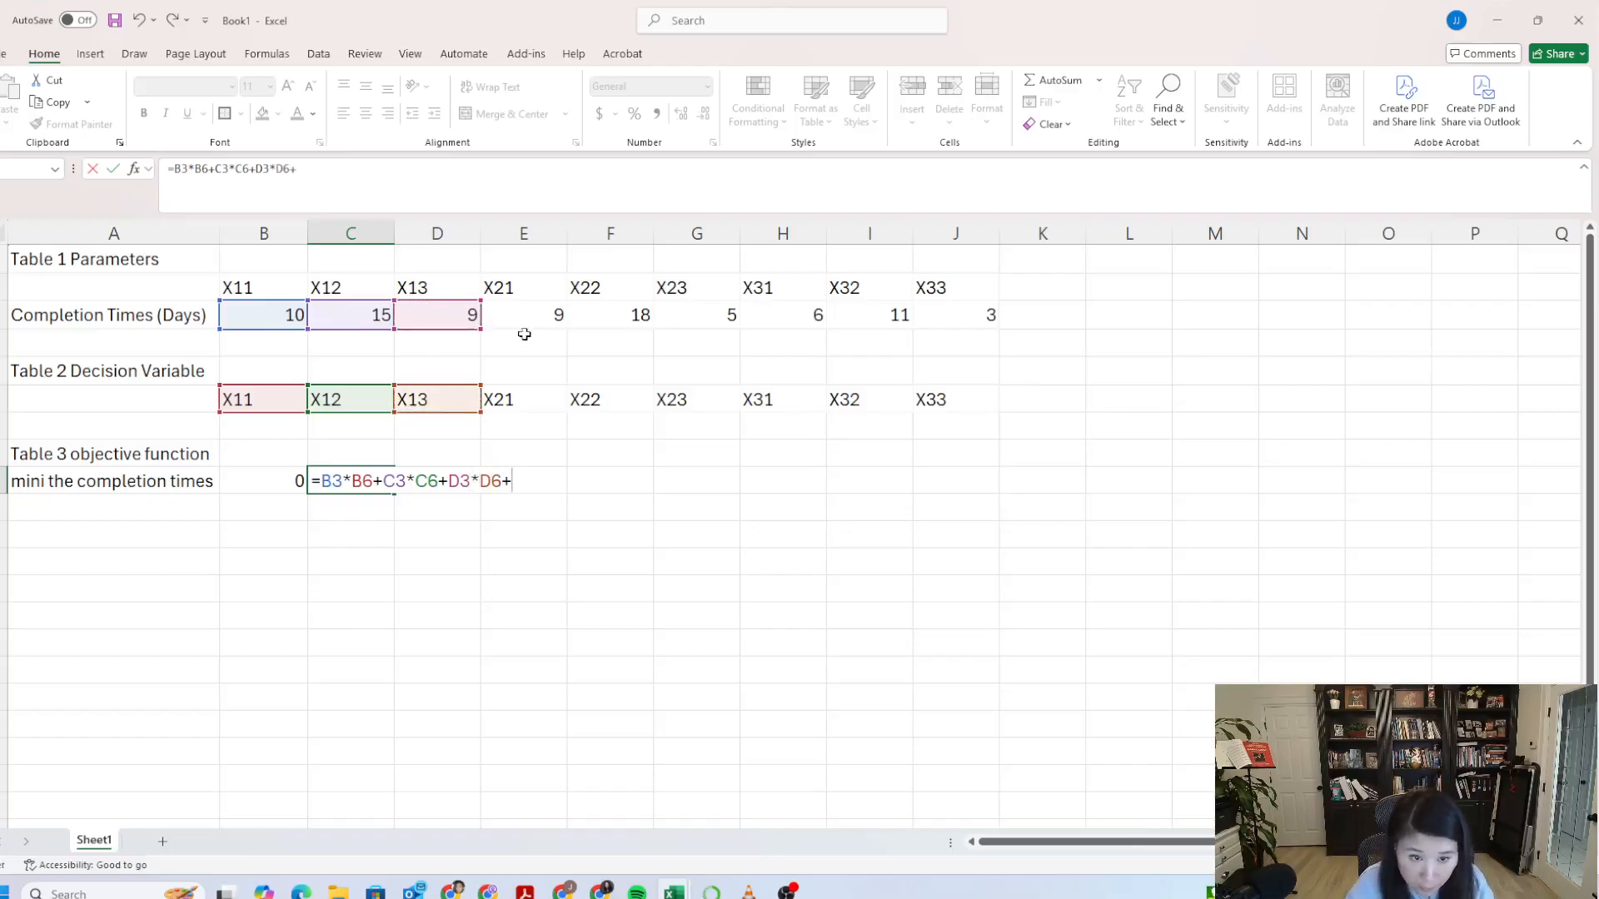
{"action": "left_click", "coordinate": [524, 321]}
{"action": "type", "text": "*"}
{"action": "left_click", "coordinate": [542, 391]}
{"action": "type", "text": "+"}
{"action": "left_click", "coordinate": [605, 313]}
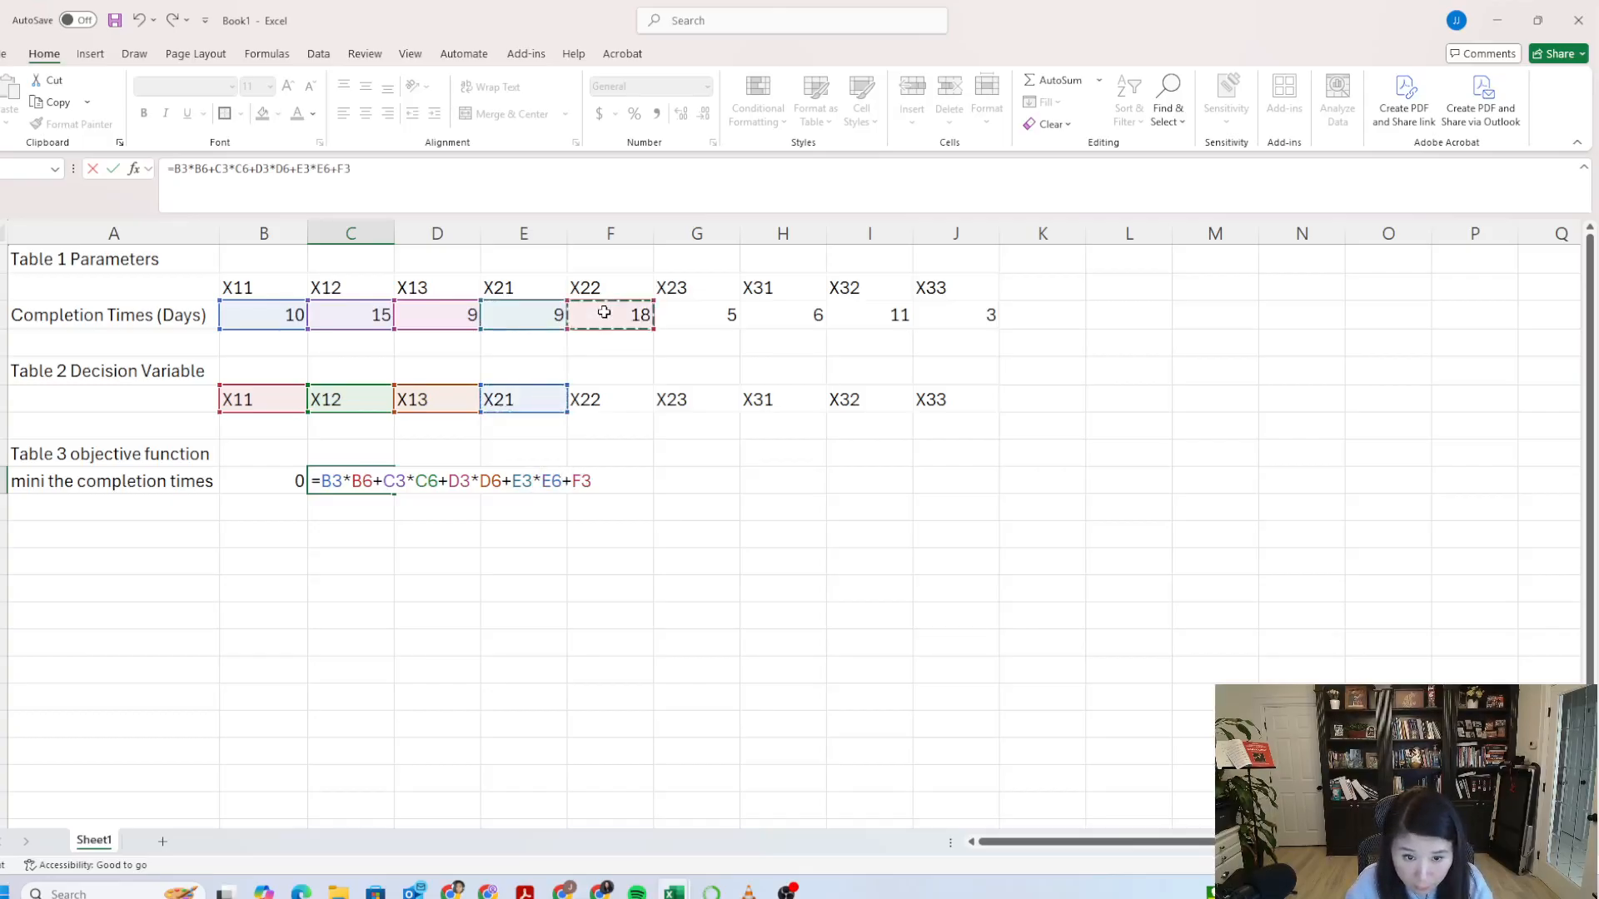
{"action": "type", "text": "*"}
{"action": "left_click", "coordinate": [605, 389]}
{"action": "type", "text": "+"}
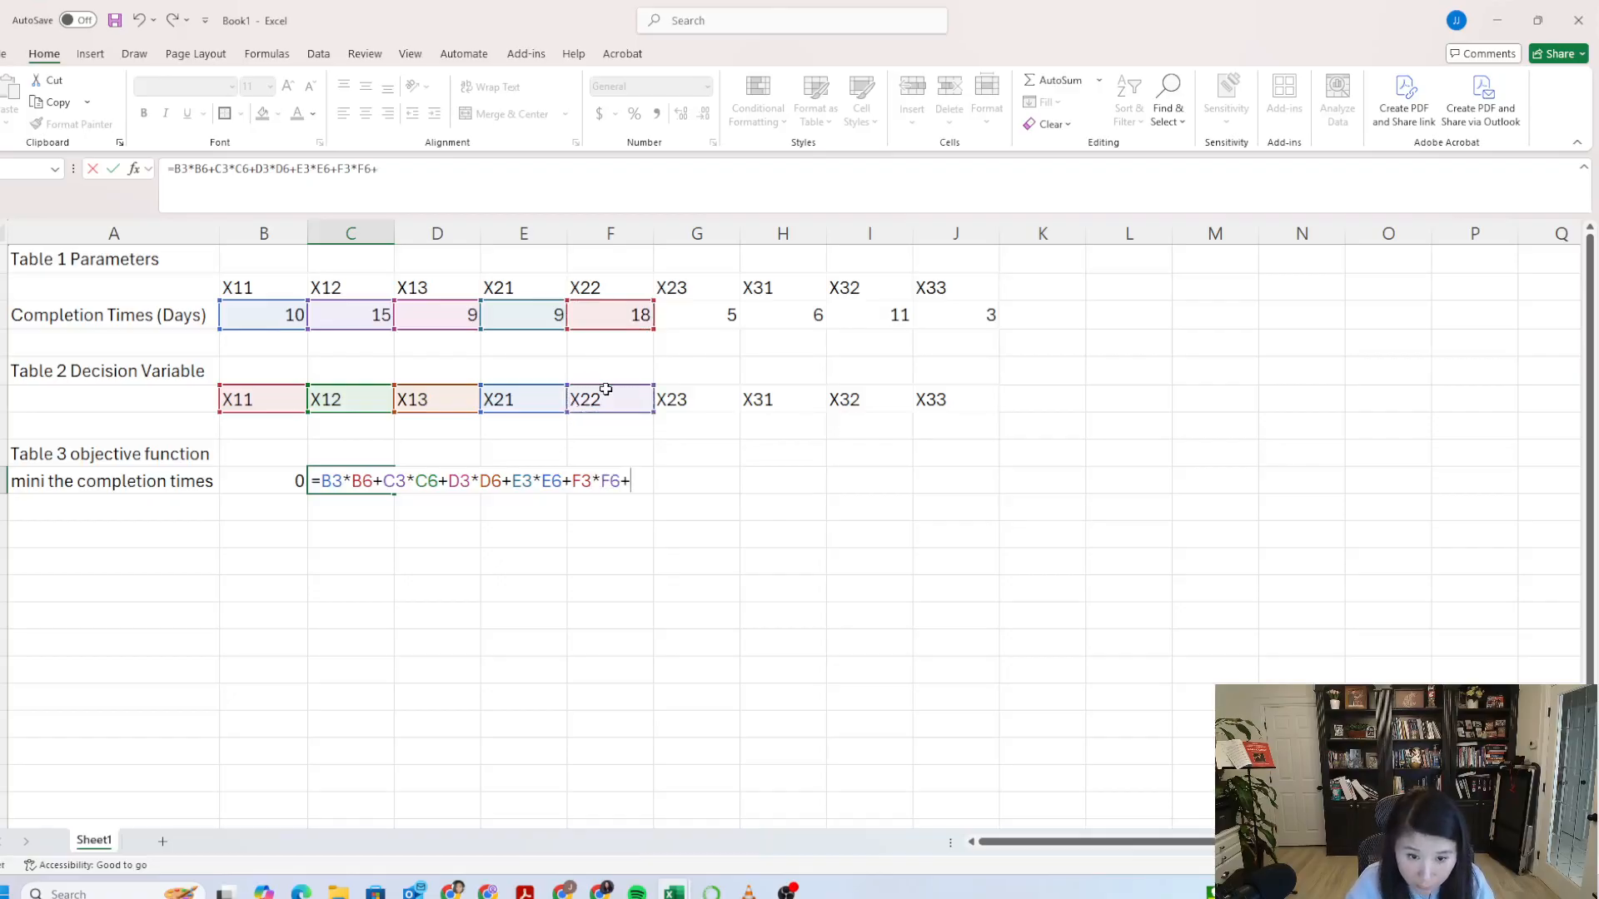
{"action": "left_click", "coordinate": [681, 314]}
{"action": "type", "text": "*"}
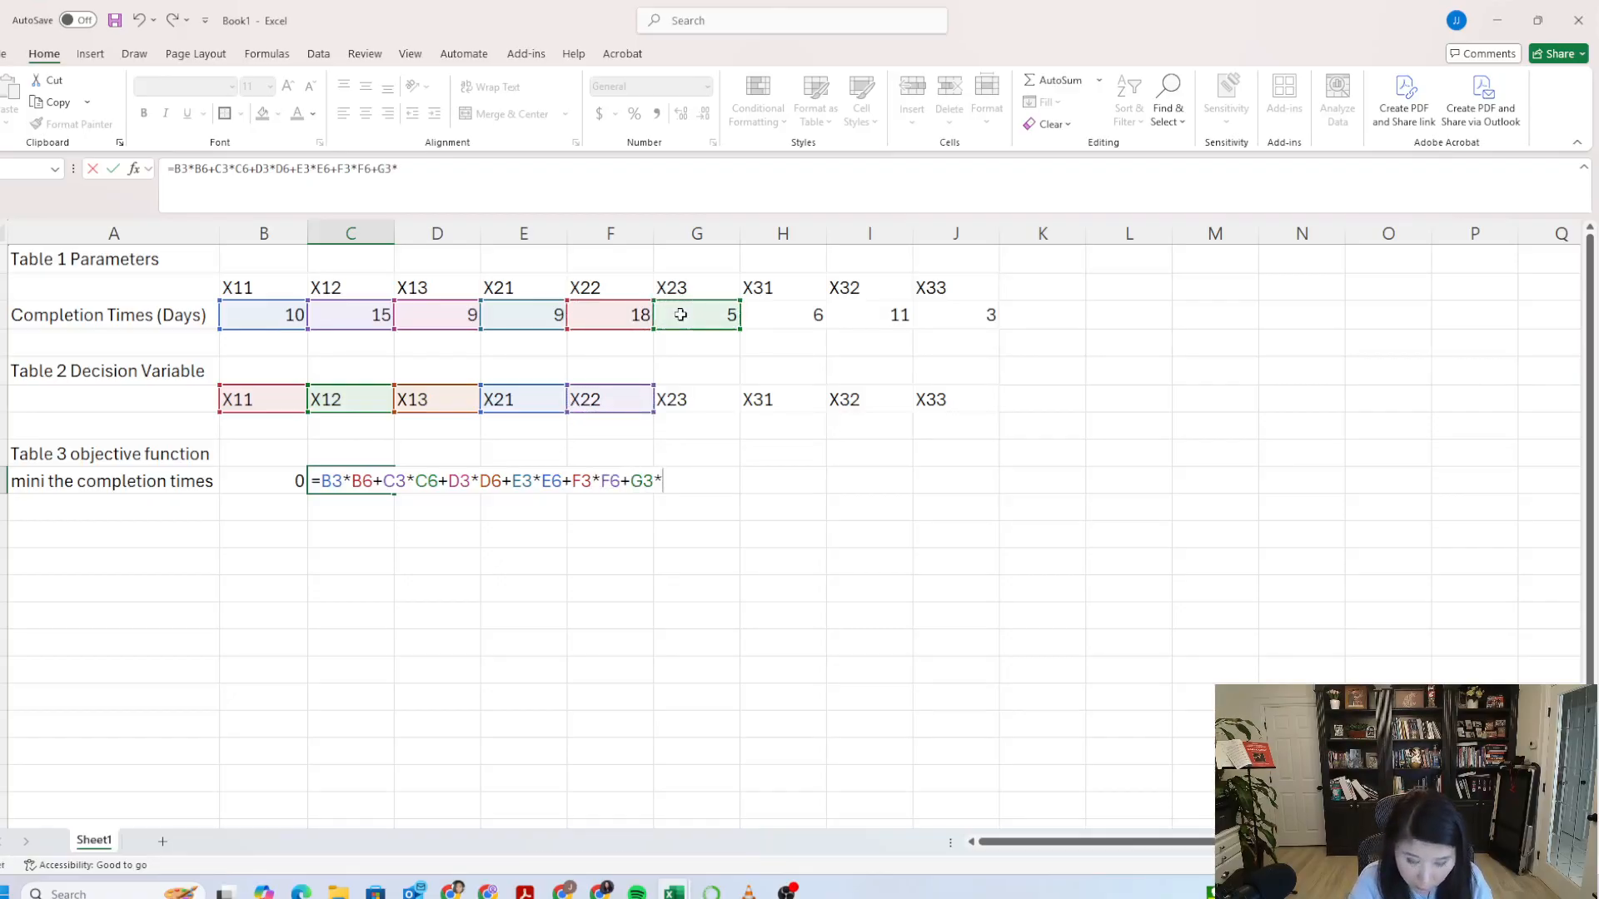
{"action": "left_click", "coordinate": [685, 424]}
{"action": "left_click", "coordinate": [684, 400]}
{"action": "type", "text": "+"}
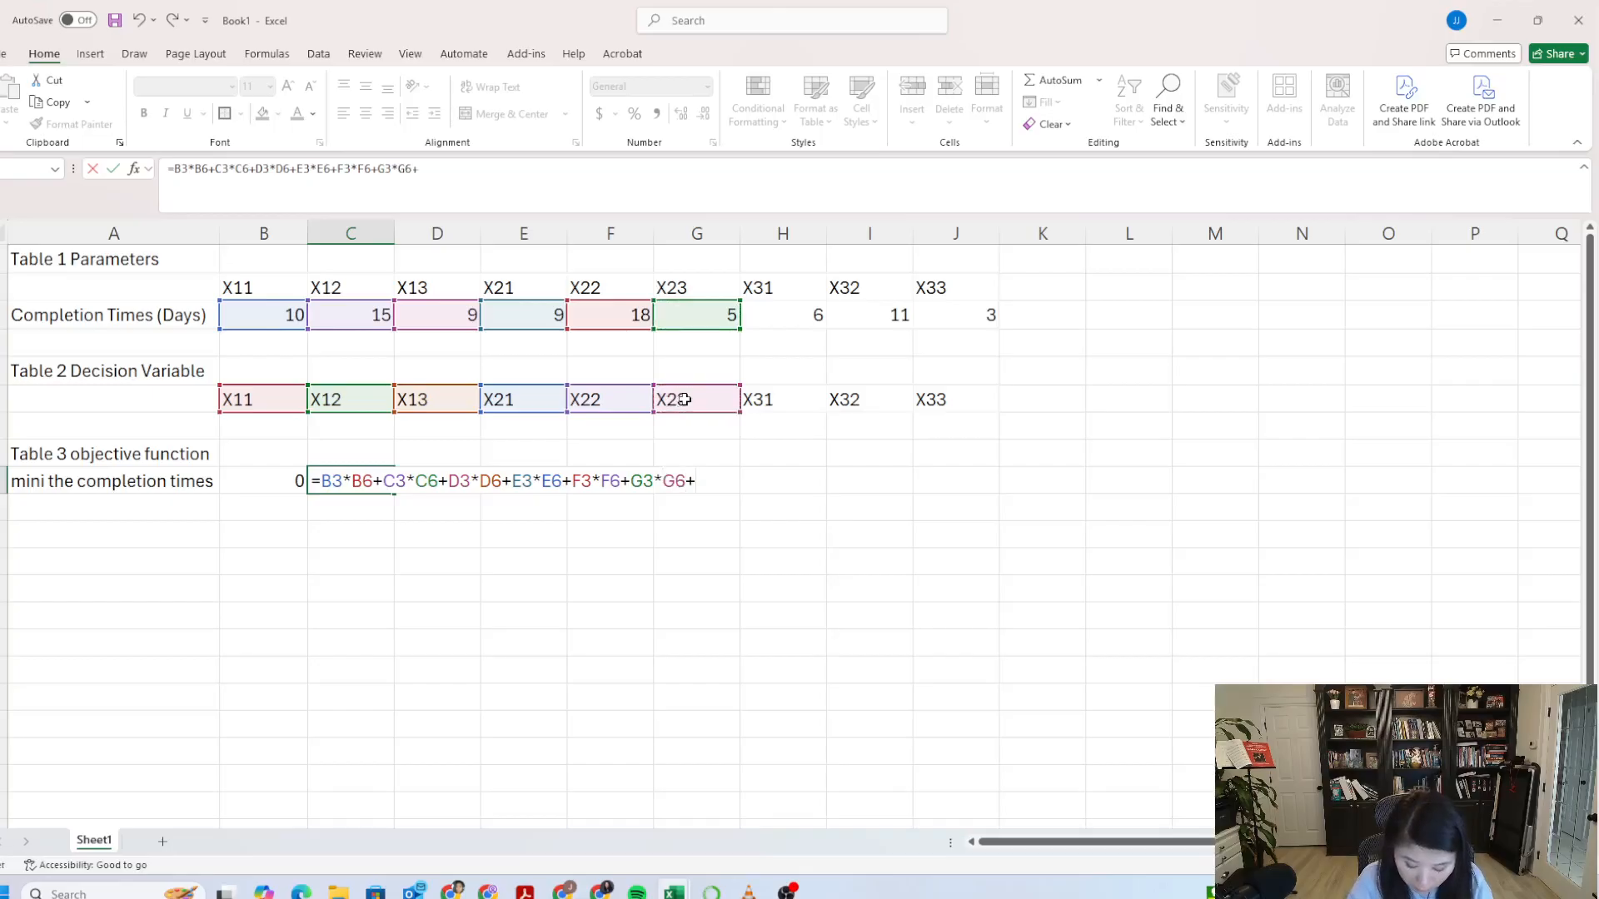
{"action": "left_click", "coordinate": [803, 310]}
{"action": "type", "text": "*"}
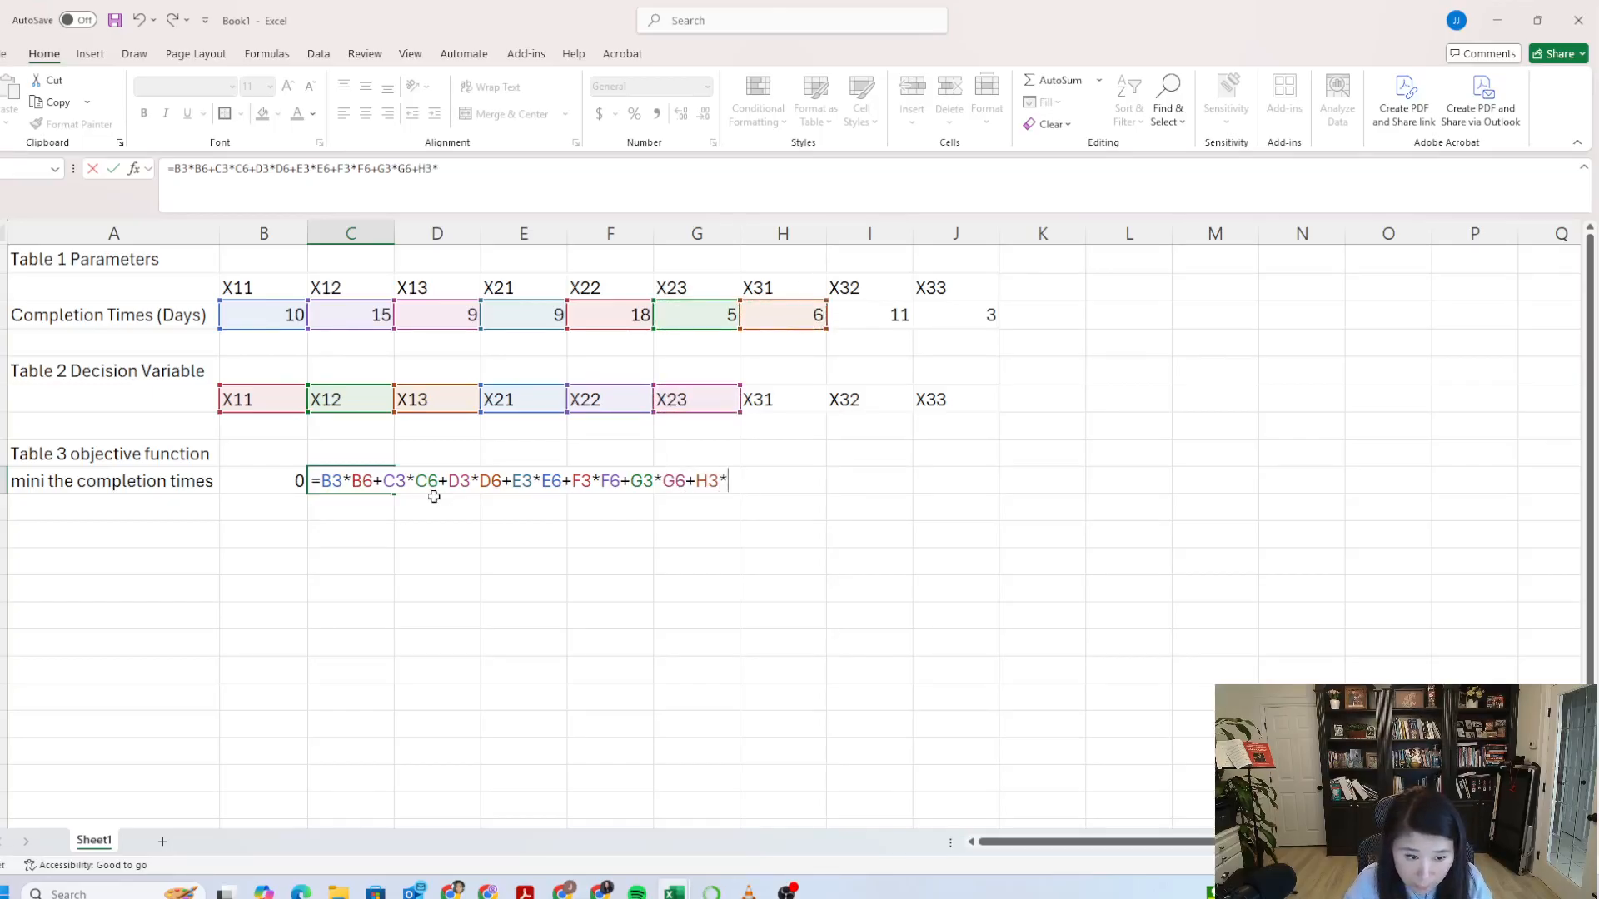
Step: Rewrite the C9 formula after B3* to reference the empty decision variable row, giving =B3*B7+C3*C7+D3*D7+ for X11 to X13
{"action": "left_click_drag", "start_coordinate": [354, 481], "coordinate": [743, 482]}
{"action": "key", "text": "BackSpace"}
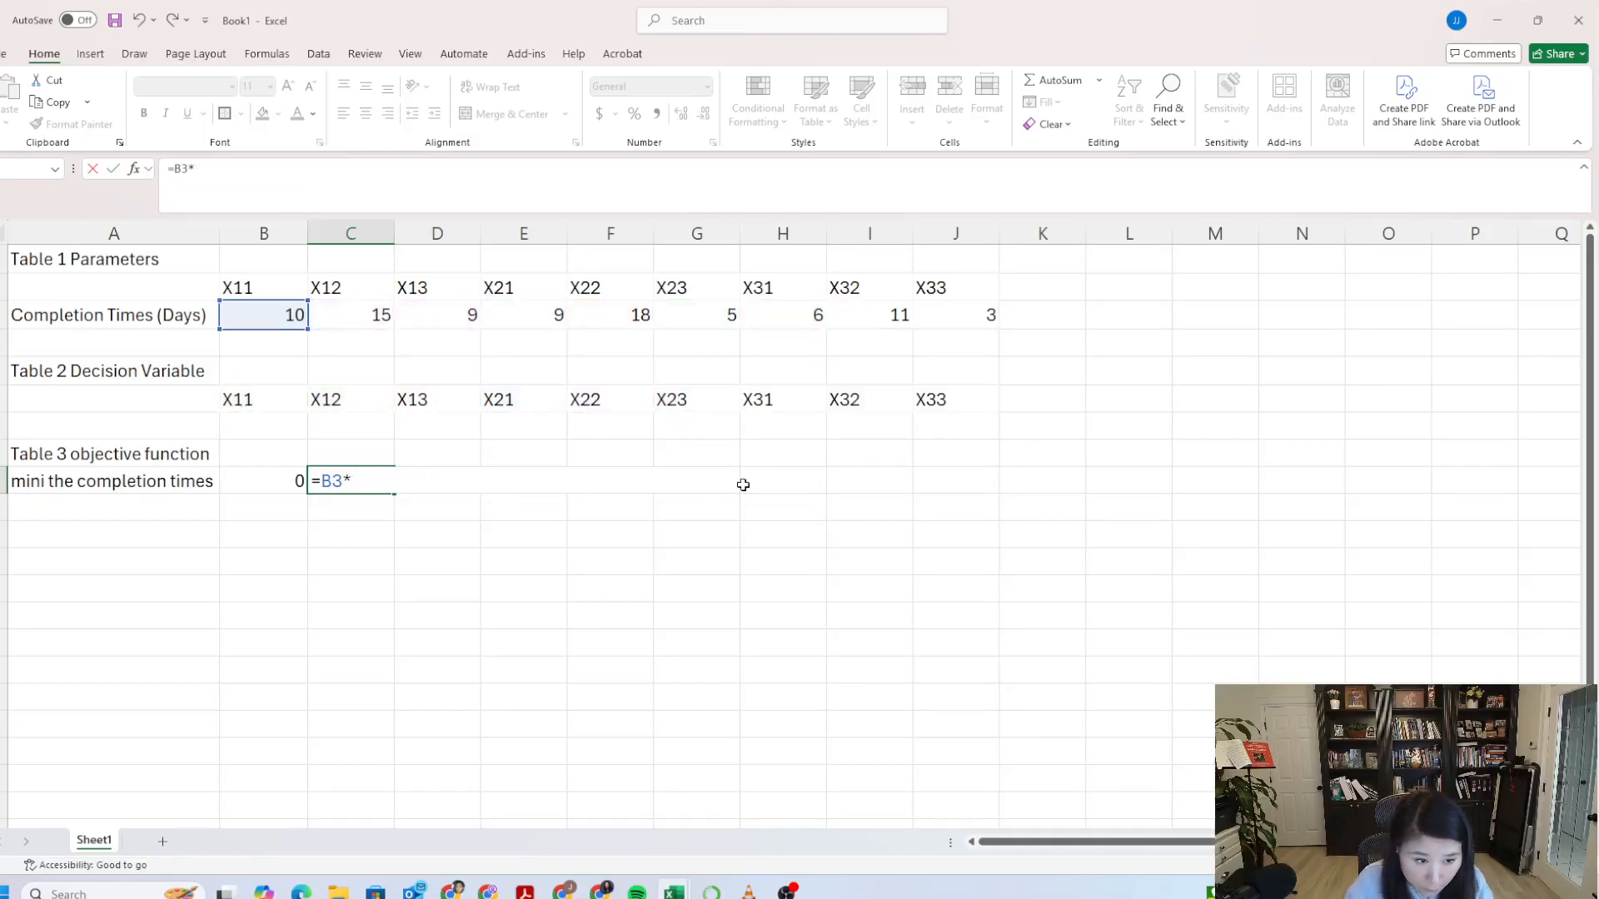
{"action": "left_click", "coordinate": [278, 435]}
{"action": "type", "text": "+"}
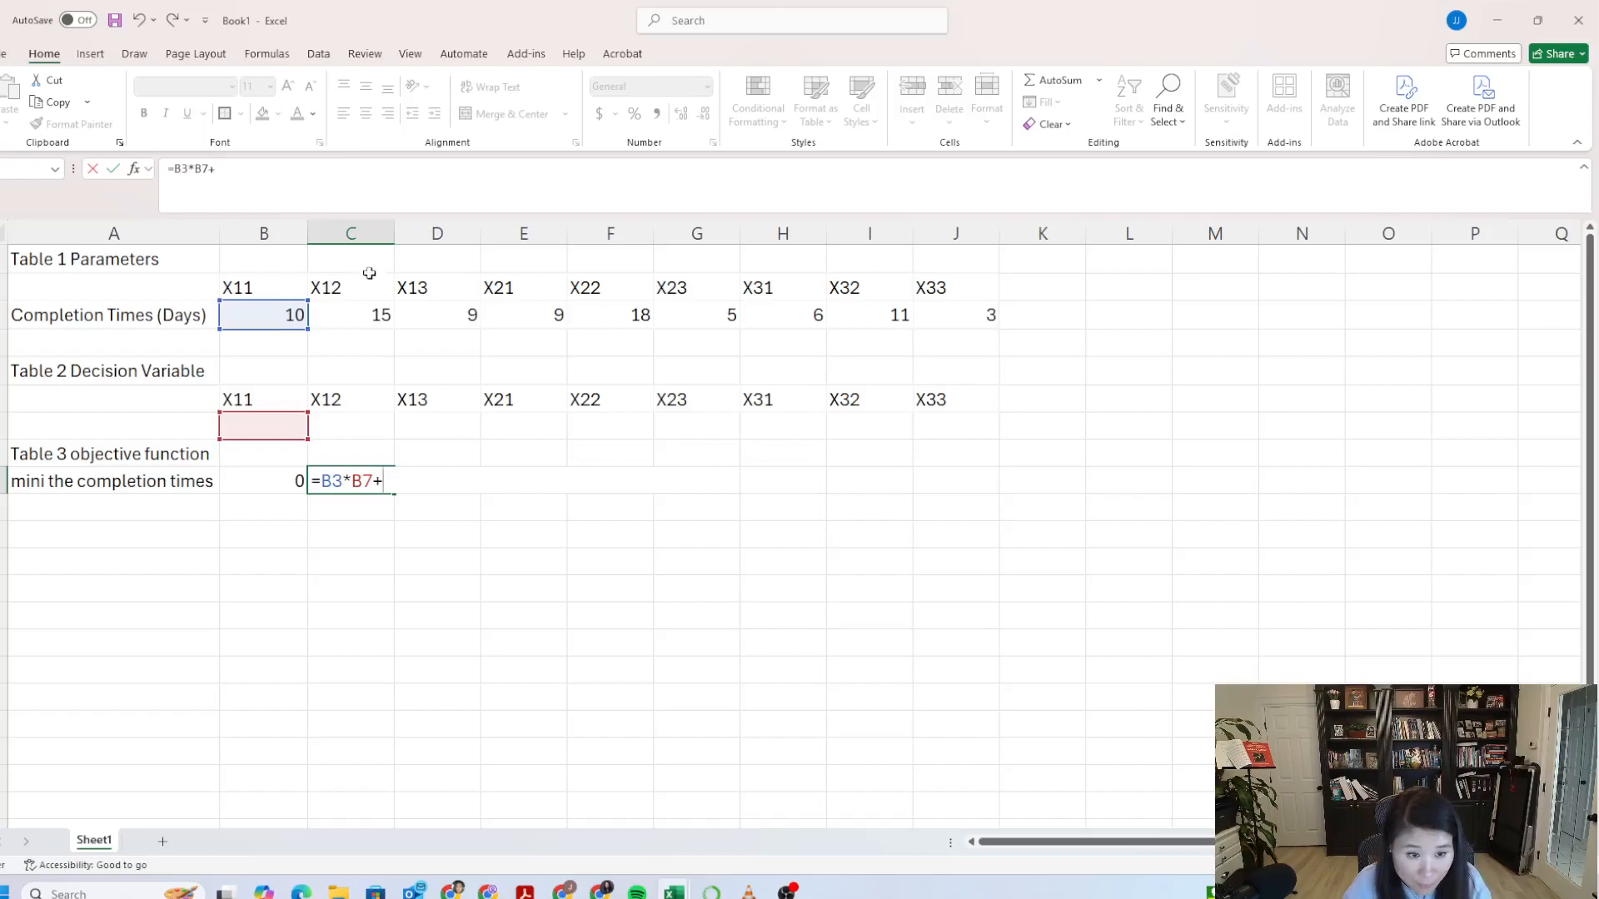
{"action": "left_click", "coordinate": [361, 310]}
{"action": "type", "text": "*"}
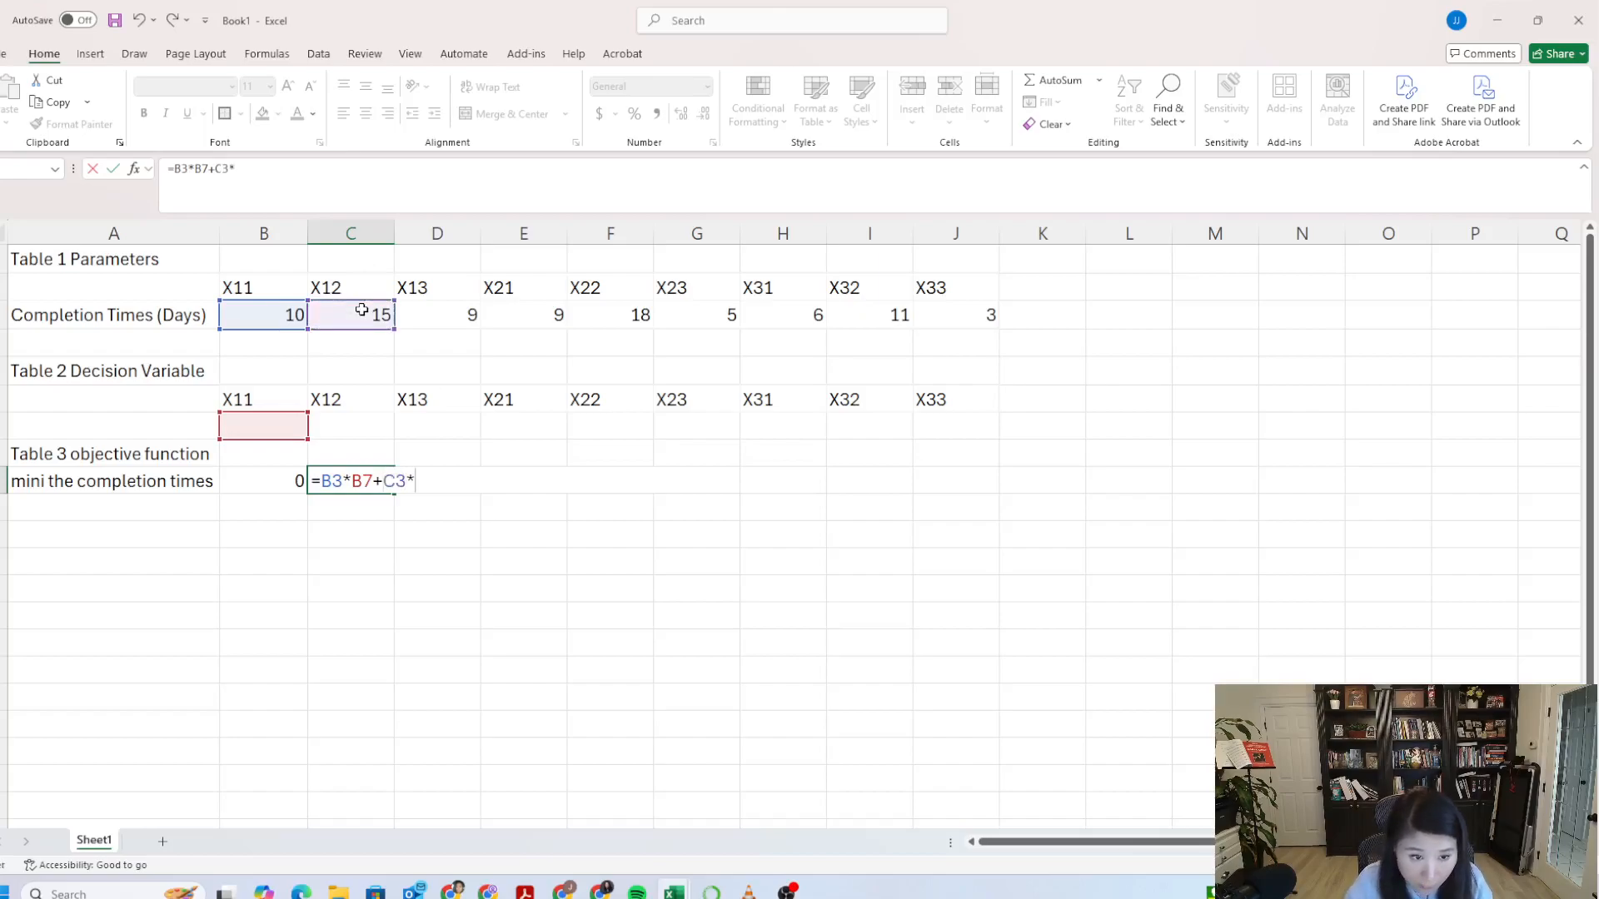
{"action": "left_click", "coordinate": [339, 423]}
{"action": "type", "text": "+"}
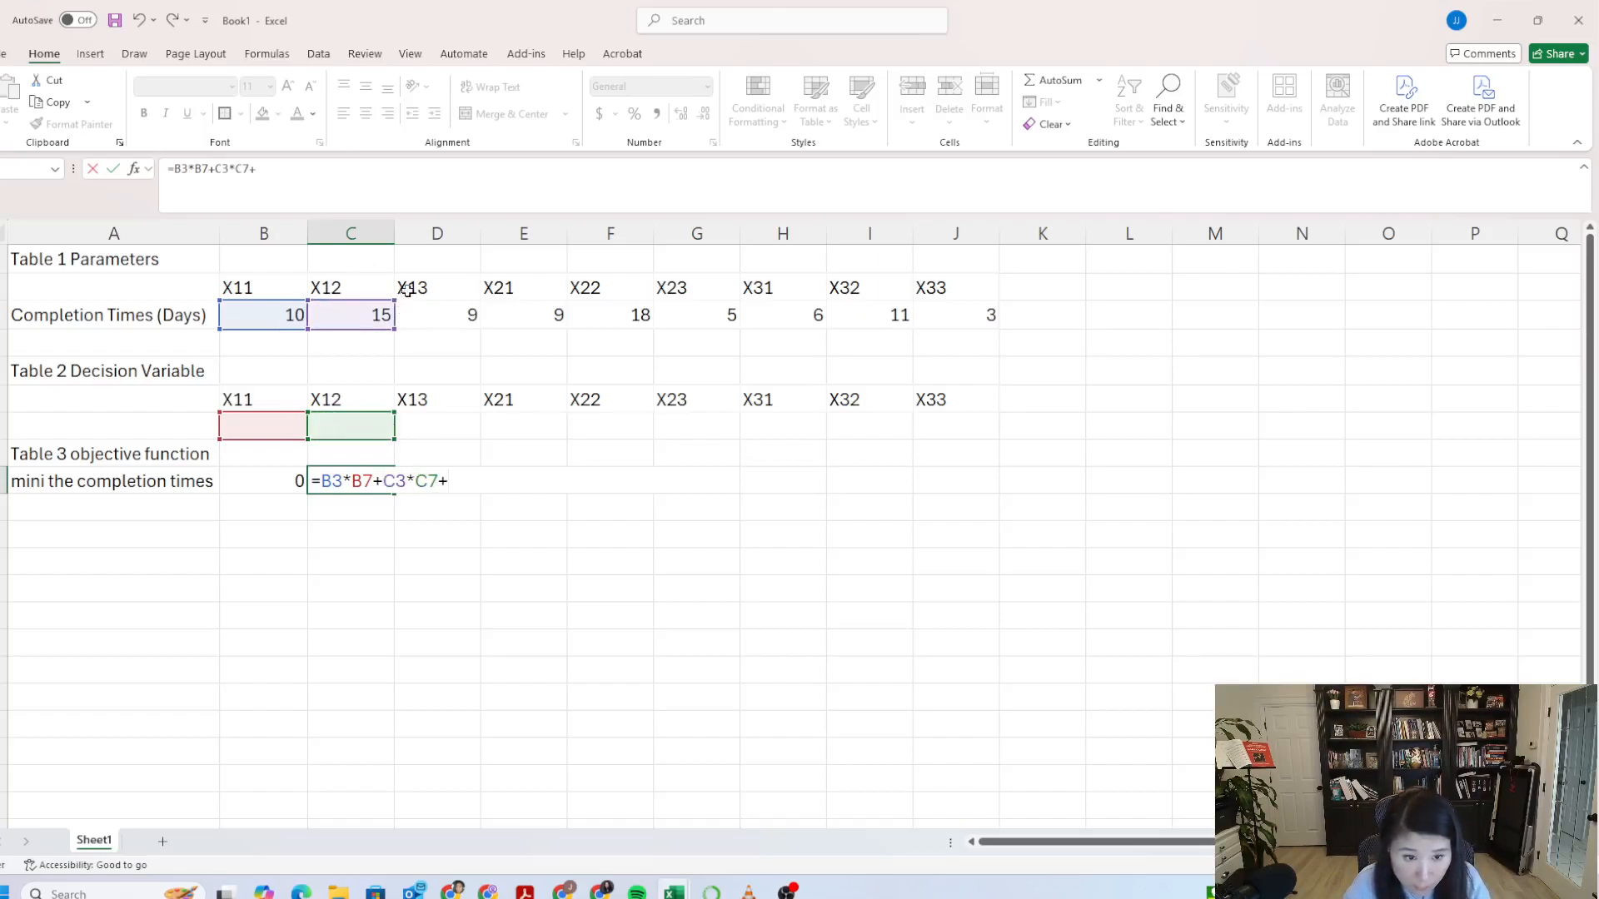
{"action": "left_click", "coordinate": [428, 310]}
{"action": "type", "text": "*"}
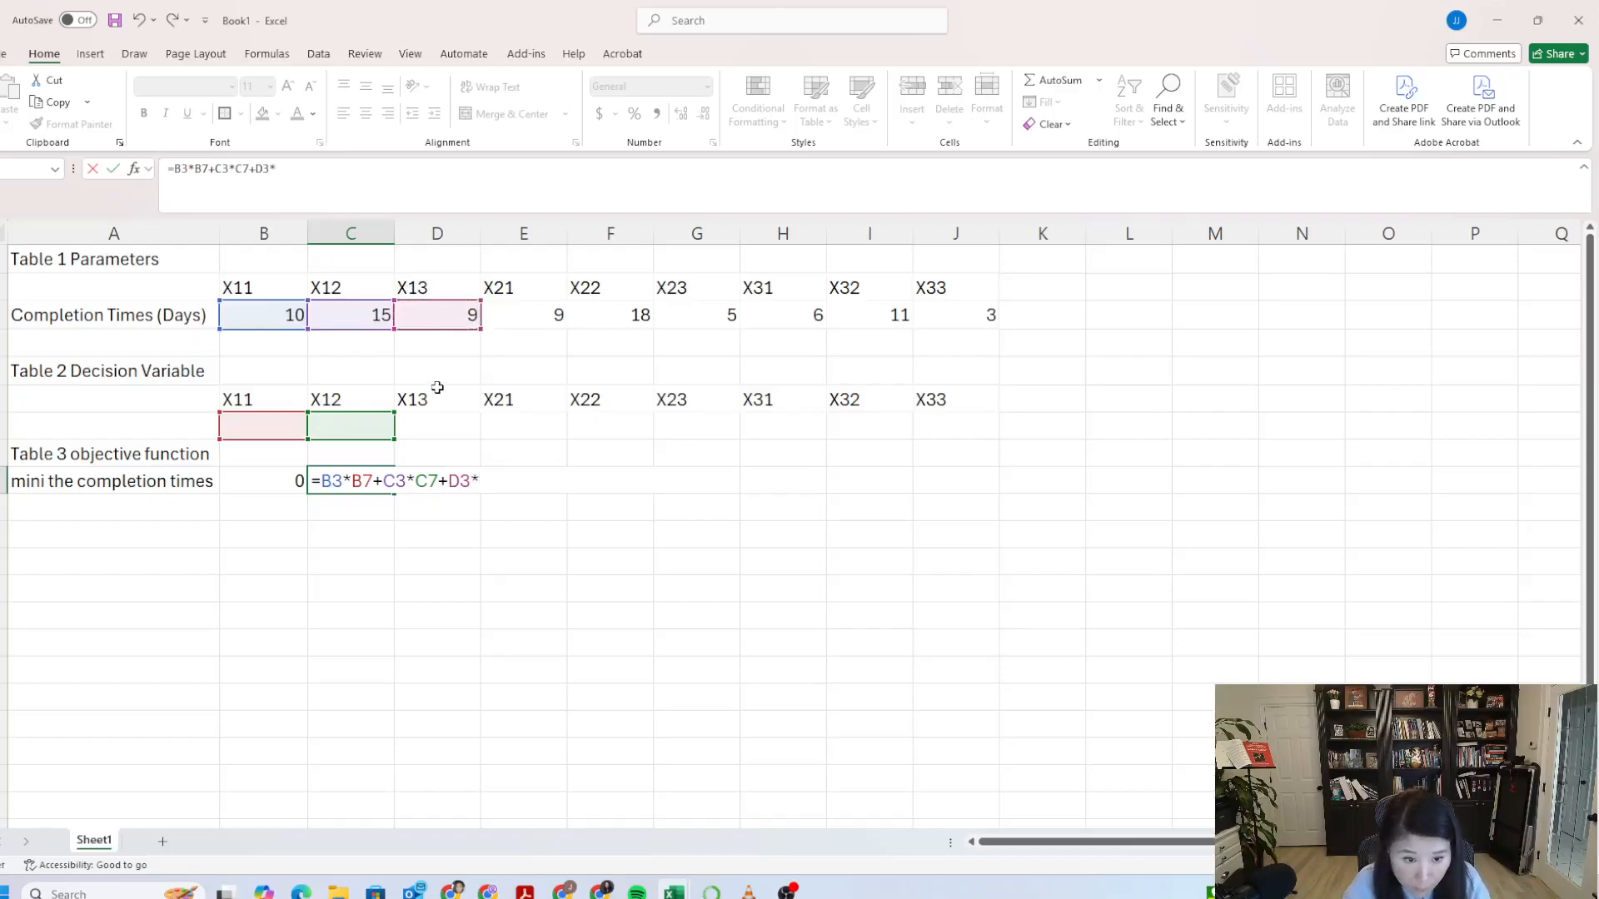
{"action": "left_click", "coordinate": [446, 421]}
{"action": "type", "text": "+"}
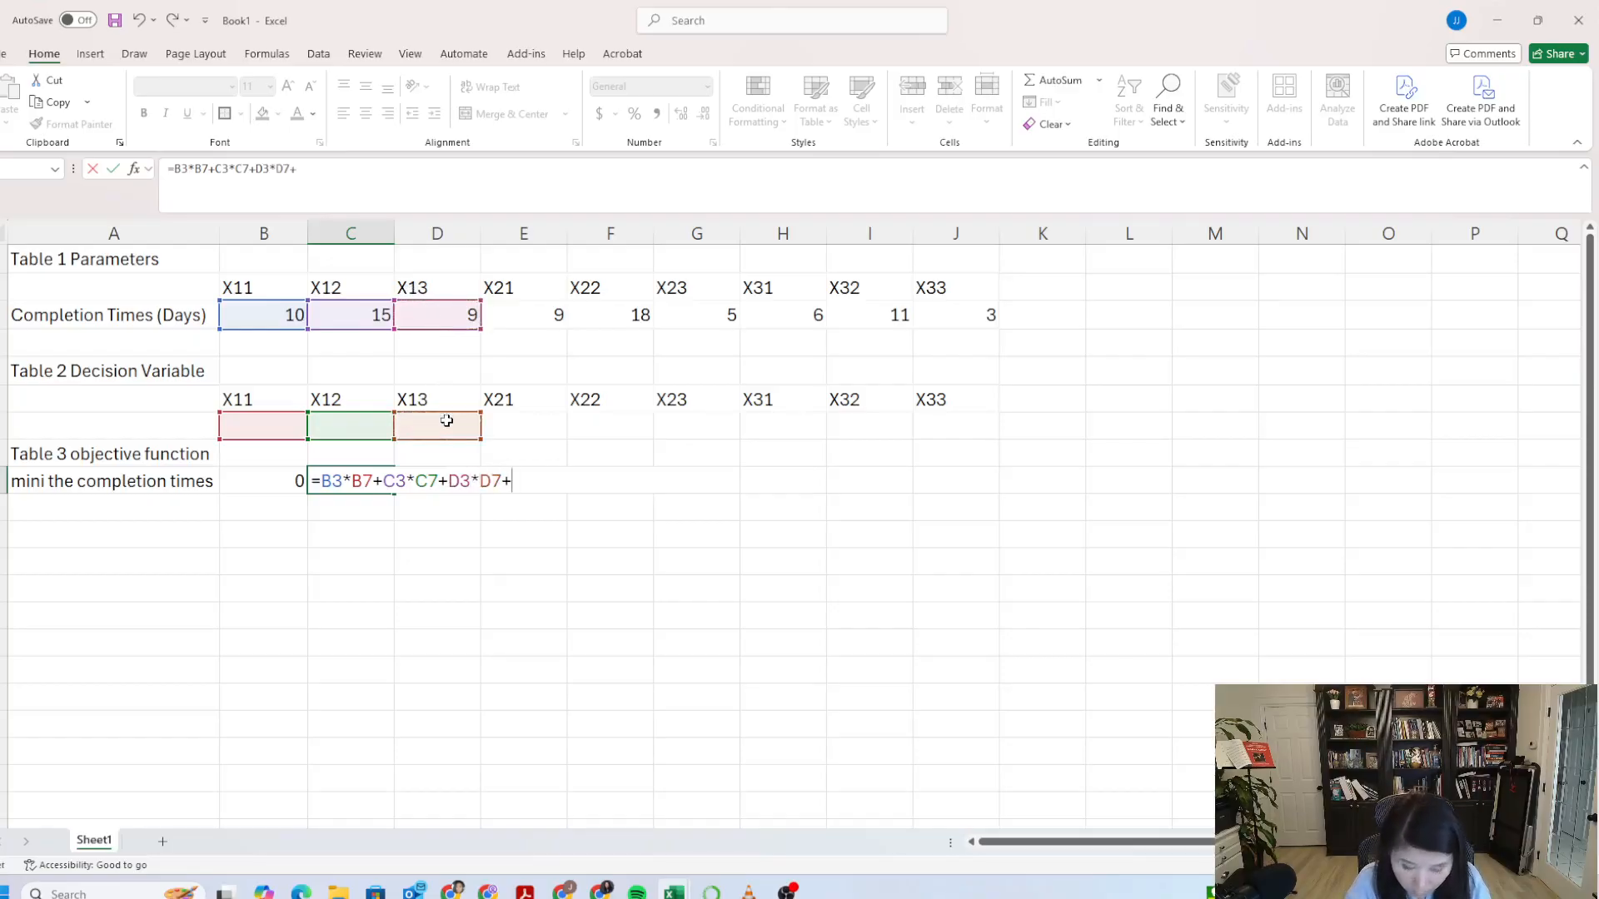
Step: Extend the C9 formula with the X21 to X23 terms E3*E7+F3*F7+G3*G7+
{"action": "left_click", "coordinate": [495, 331]}
{"action": "type", "text": "*"}
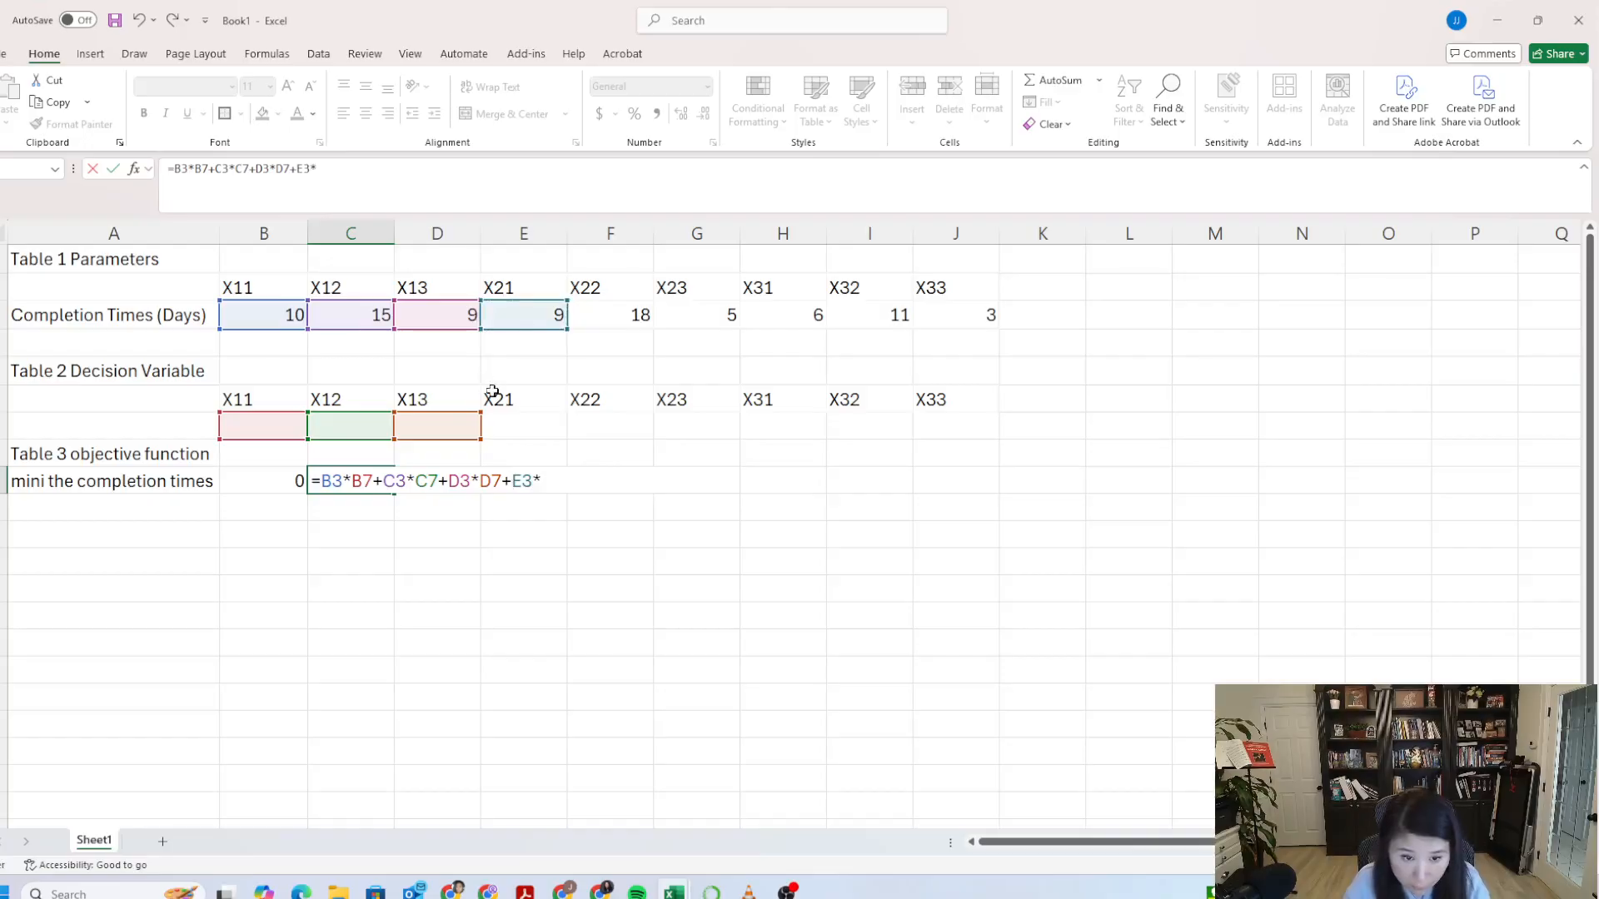
{"action": "left_click", "coordinate": [520, 433]}
{"action": "type", "text": "+"}
{"action": "left_click", "coordinate": [614, 314]}
{"action": "type", "text": "*"}
{"action": "left_click", "coordinate": [625, 423]}
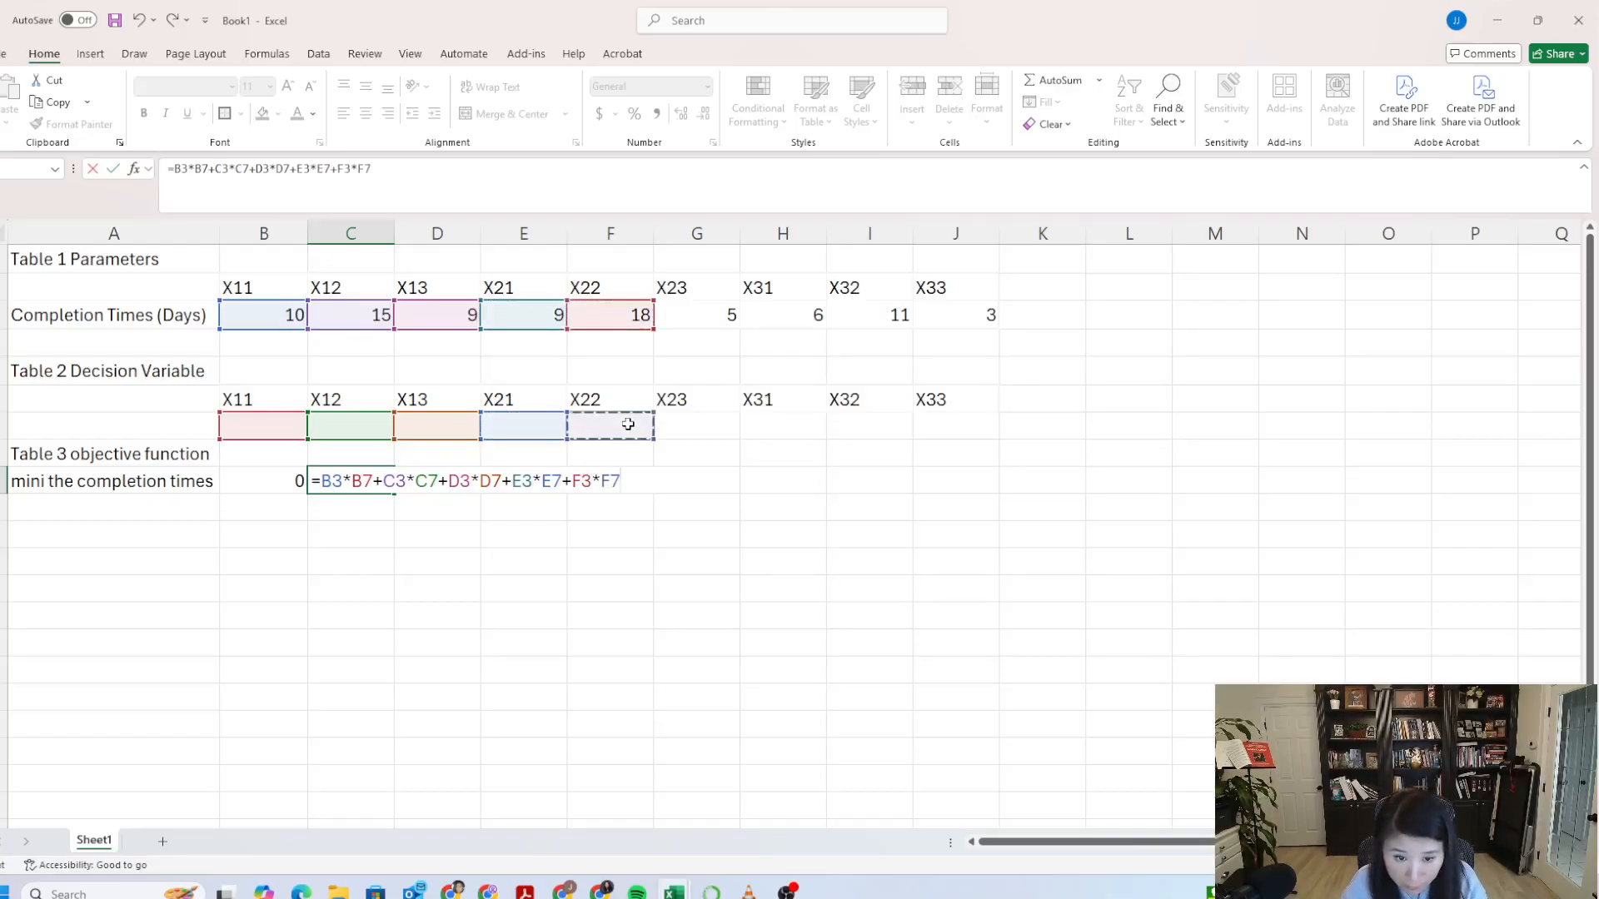
{"action": "type", "text": "+"}
{"action": "left_click", "coordinate": [693, 306]}
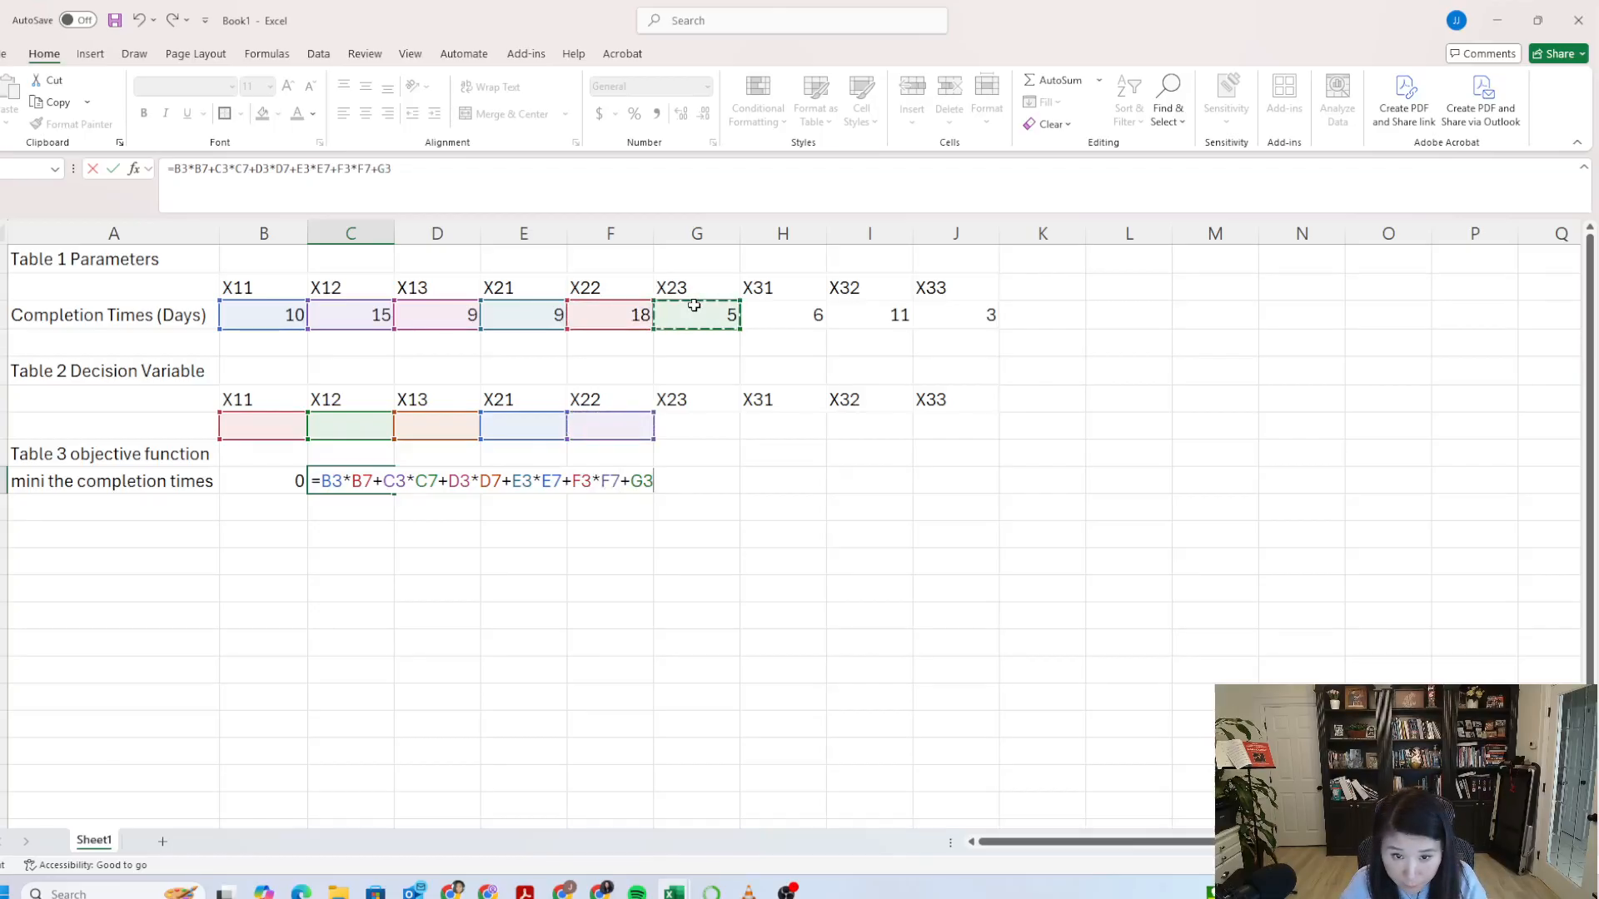
{"action": "type", "text": "*"}
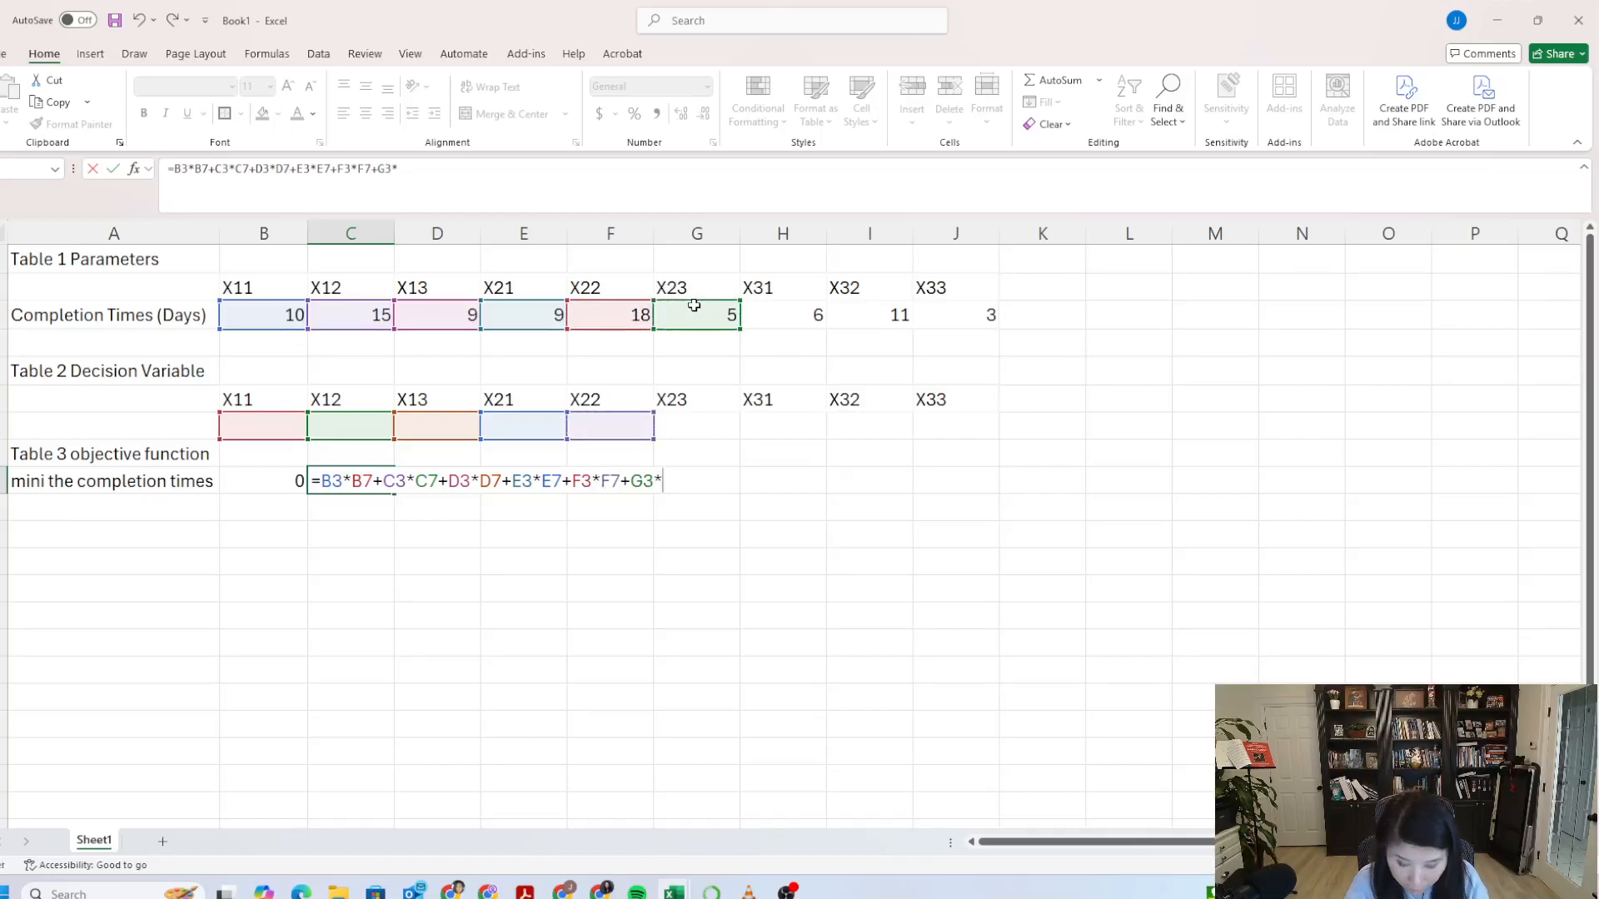
{"action": "left_click", "coordinate": [707, 431]}
{"action": "type", "text": "+"}
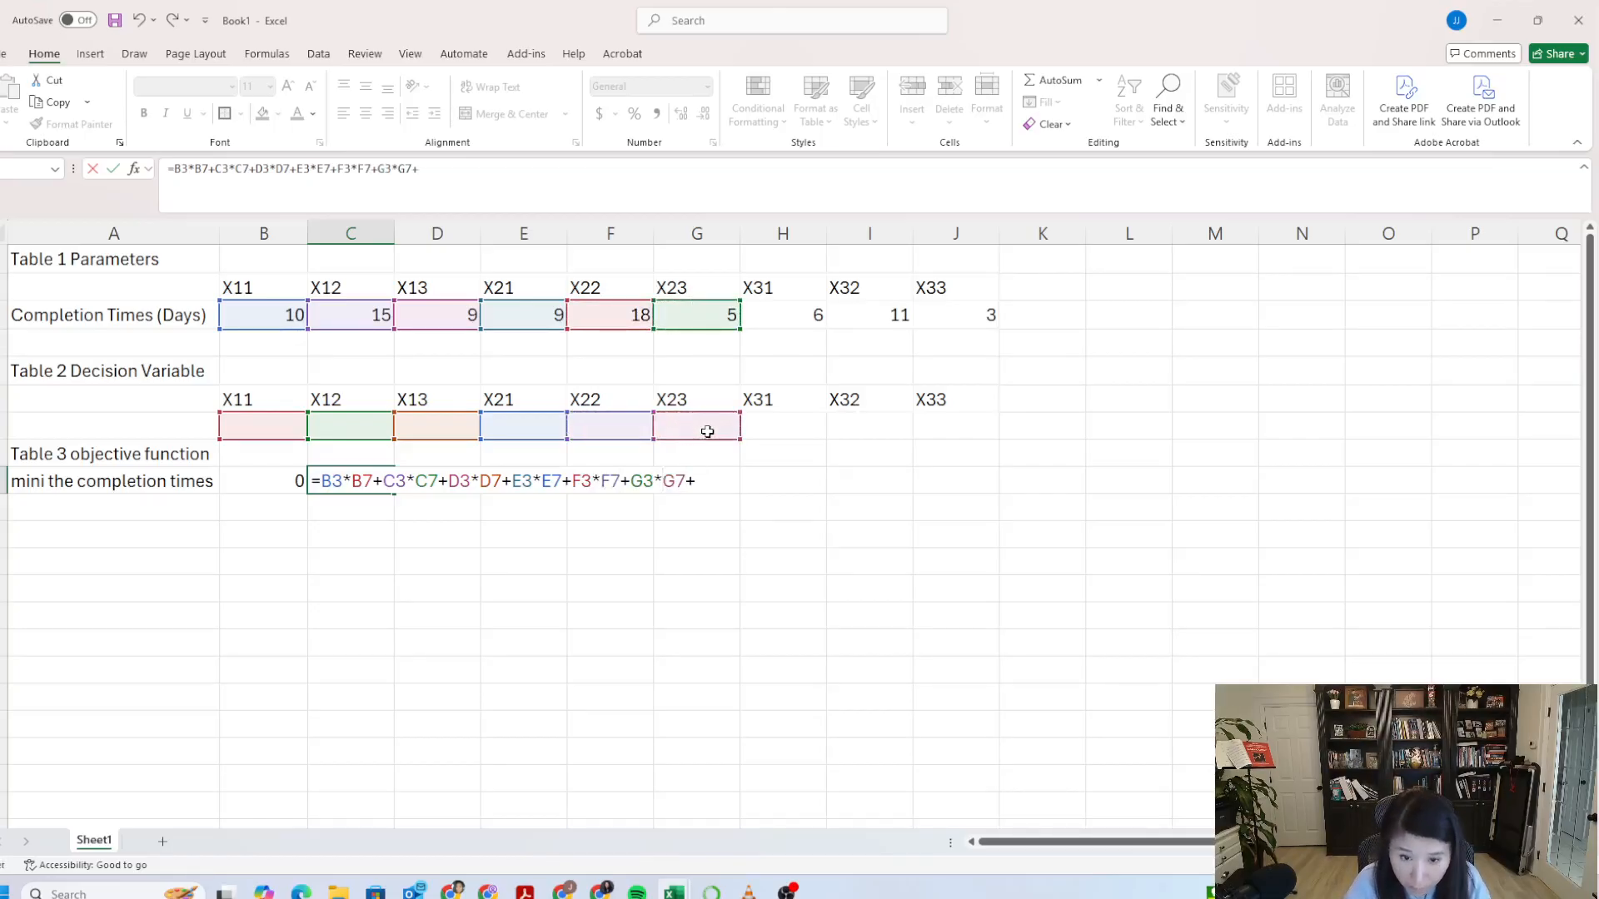
Step: Complete the C9 formula with the X31 to X33 terms H3*H7+I3*I7+J3*J7 and enter it
{"action": "left_click", "coordinate": [773, 312]}
{"action": "type", "text": "*"}
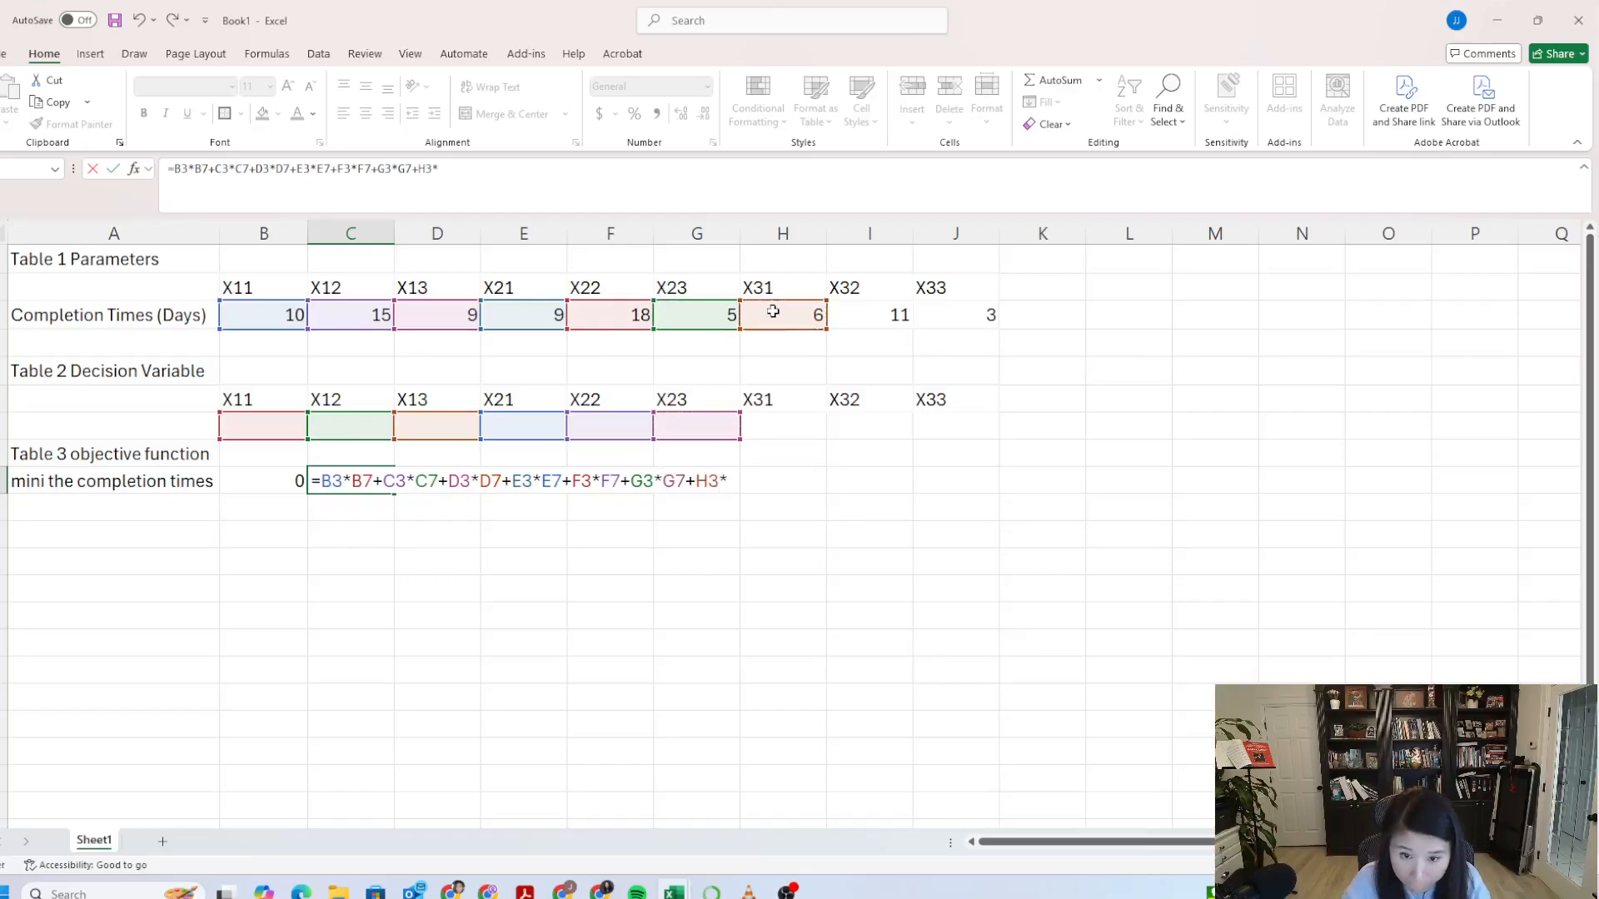
{"action": "left_click", "coordinate": [775, 425]}
{"action": "type", "text": "+"}
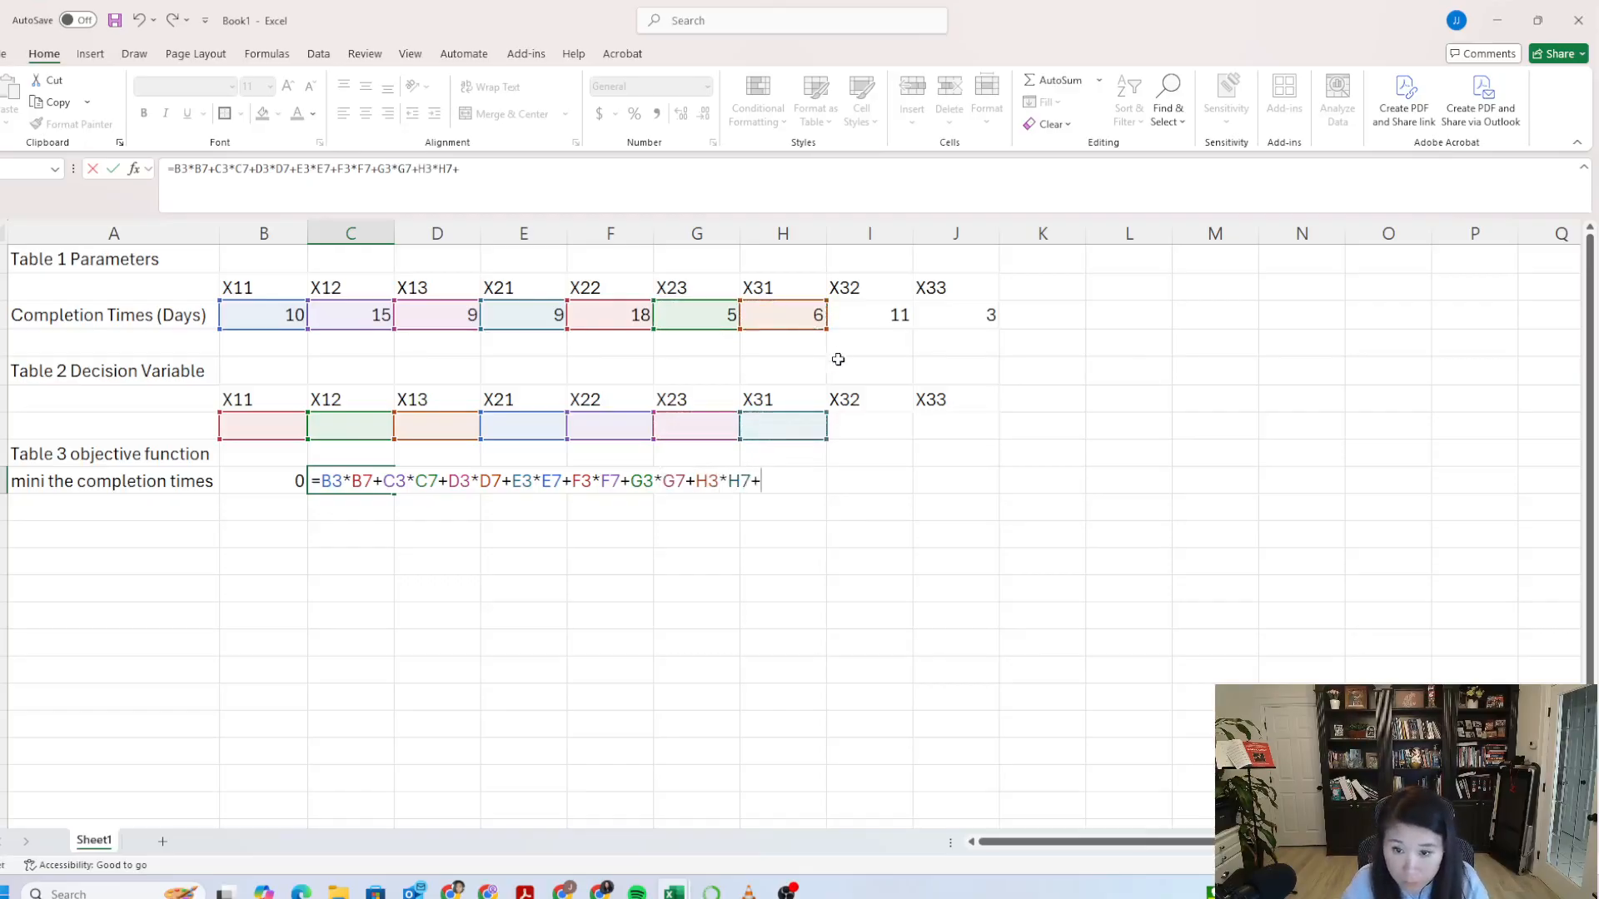
{"action": "left_click", "coordinate": [867, 314]}
{"action": "type", "text": "*"}
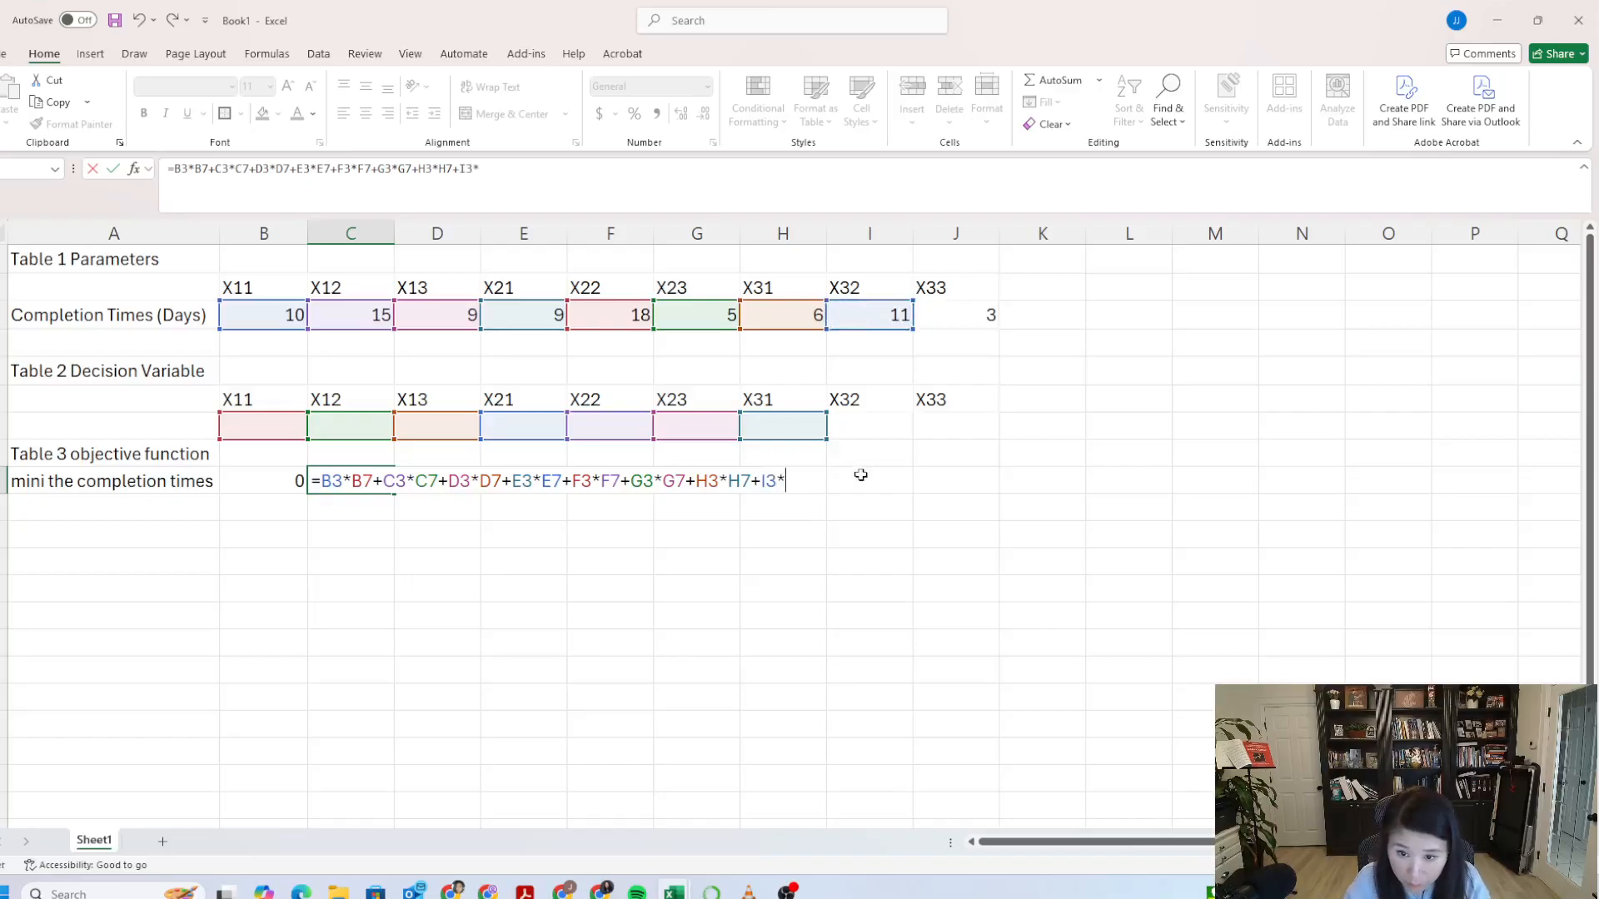
{"action": "left_click", "coordinate": [868, 432]}
{"action": "type", "text": "+"}
{"action": "left_click", "coordinate": [946, 319]}
{"action": "type", "text": "*"}
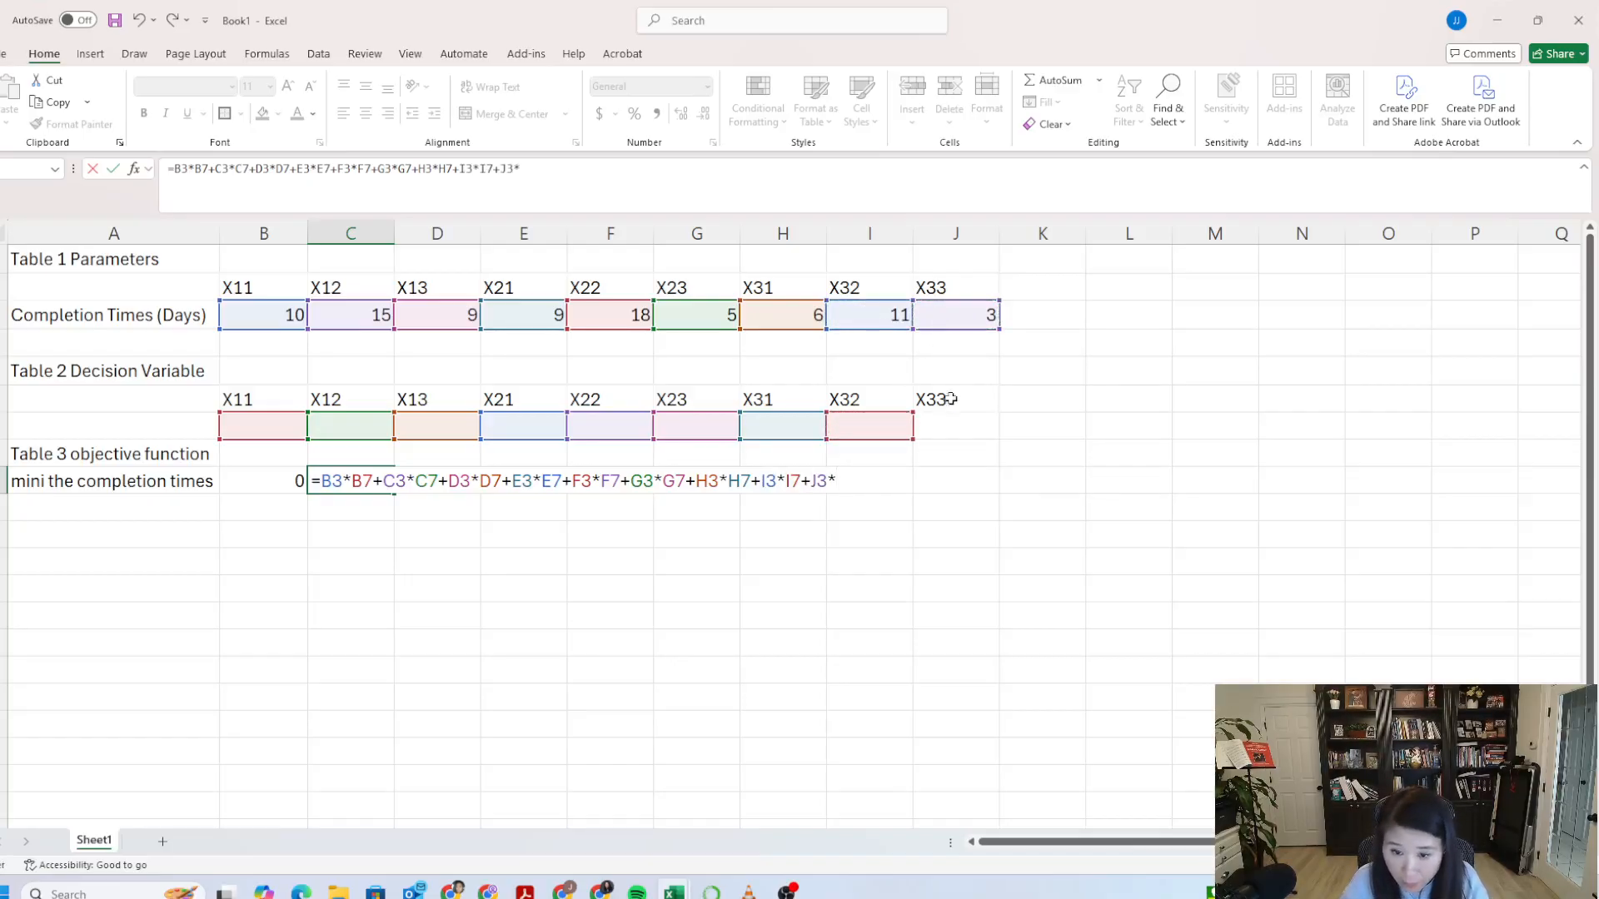
{"action": "left_click", "coordinate": [956, 426]}
{"action": "key", "text": "Return"}
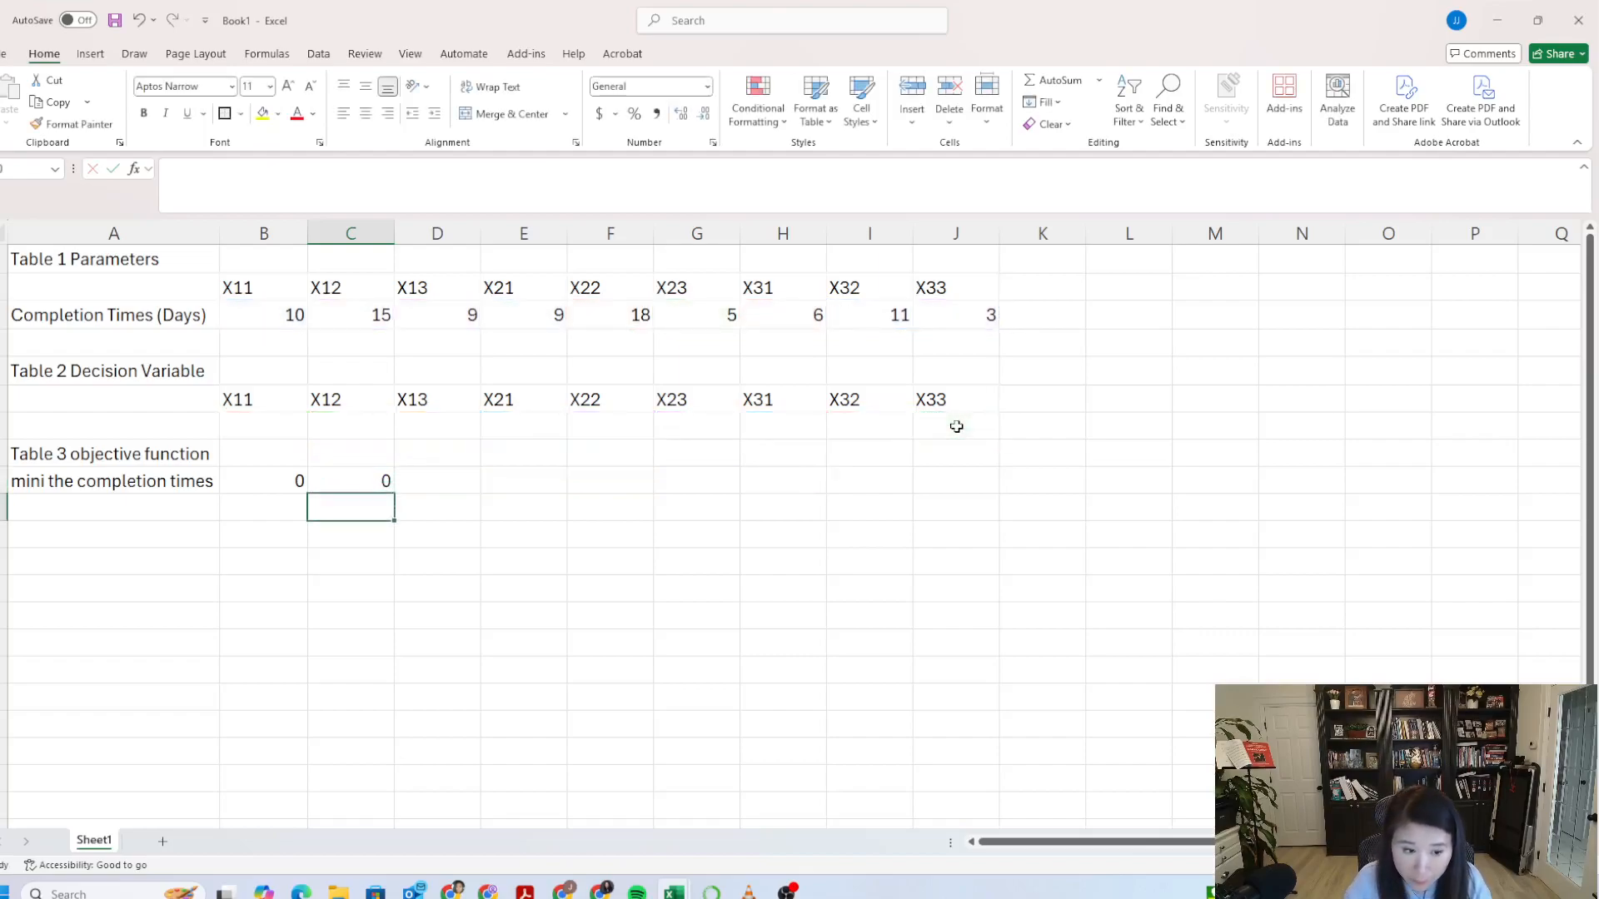
Step: Enter the label "project completed by" in A7, beside the empty decision variable row
{"action": "left_click_drag", "start_coordinate": [247, 418], "coordinate": [944, 427]}
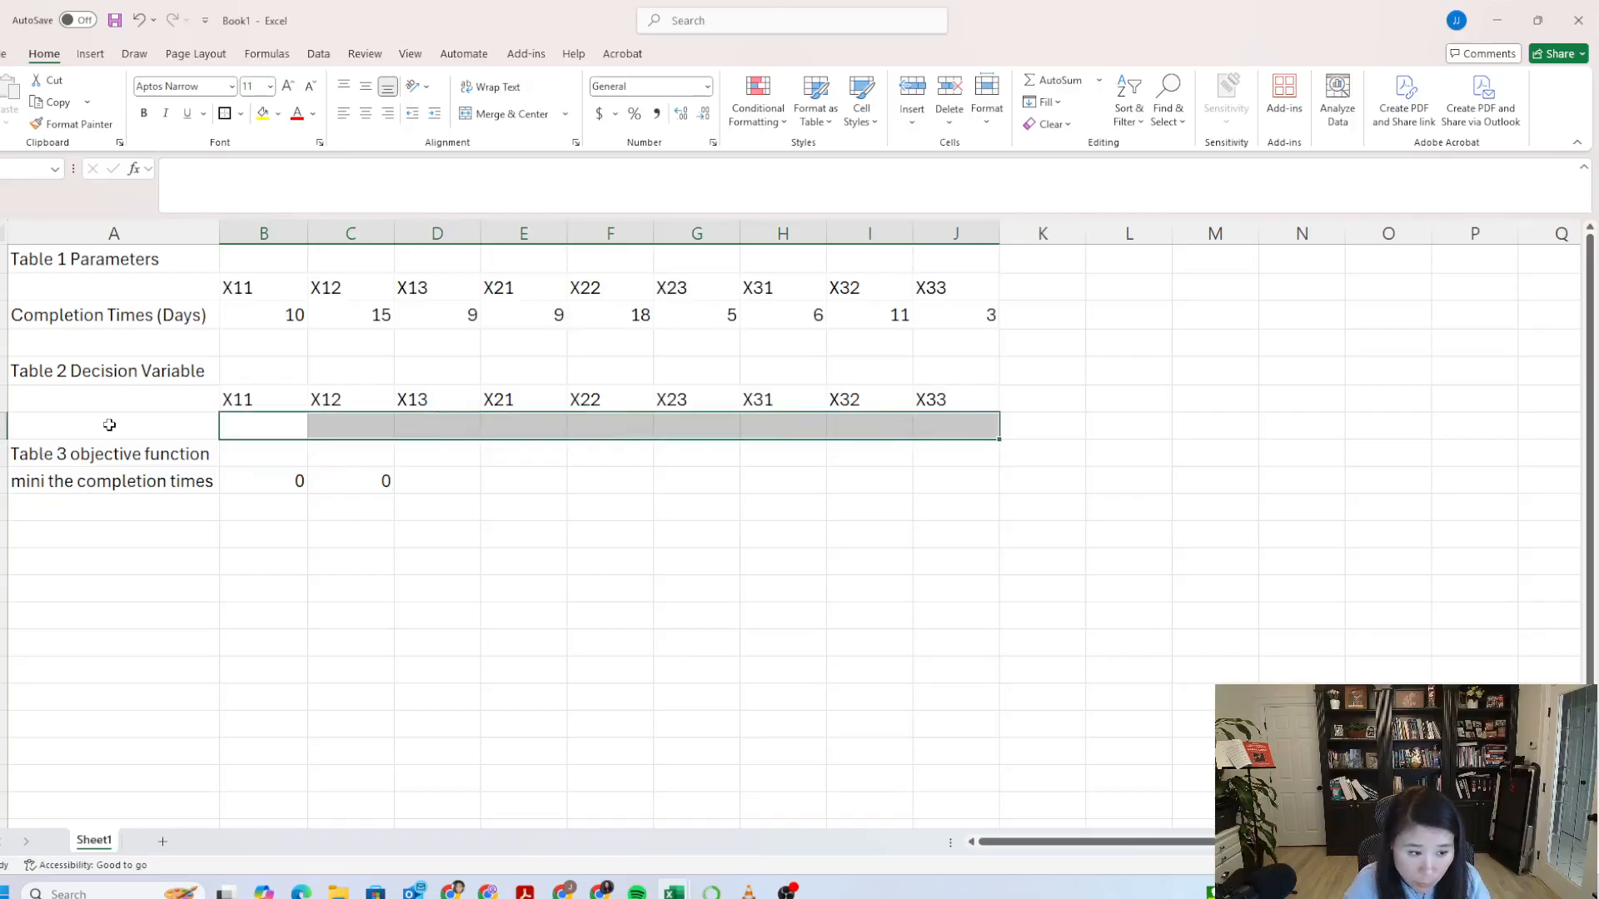
{"action": "left_click", "coordinate": [110, 424]}
{"action": "type", "text": "pr"}
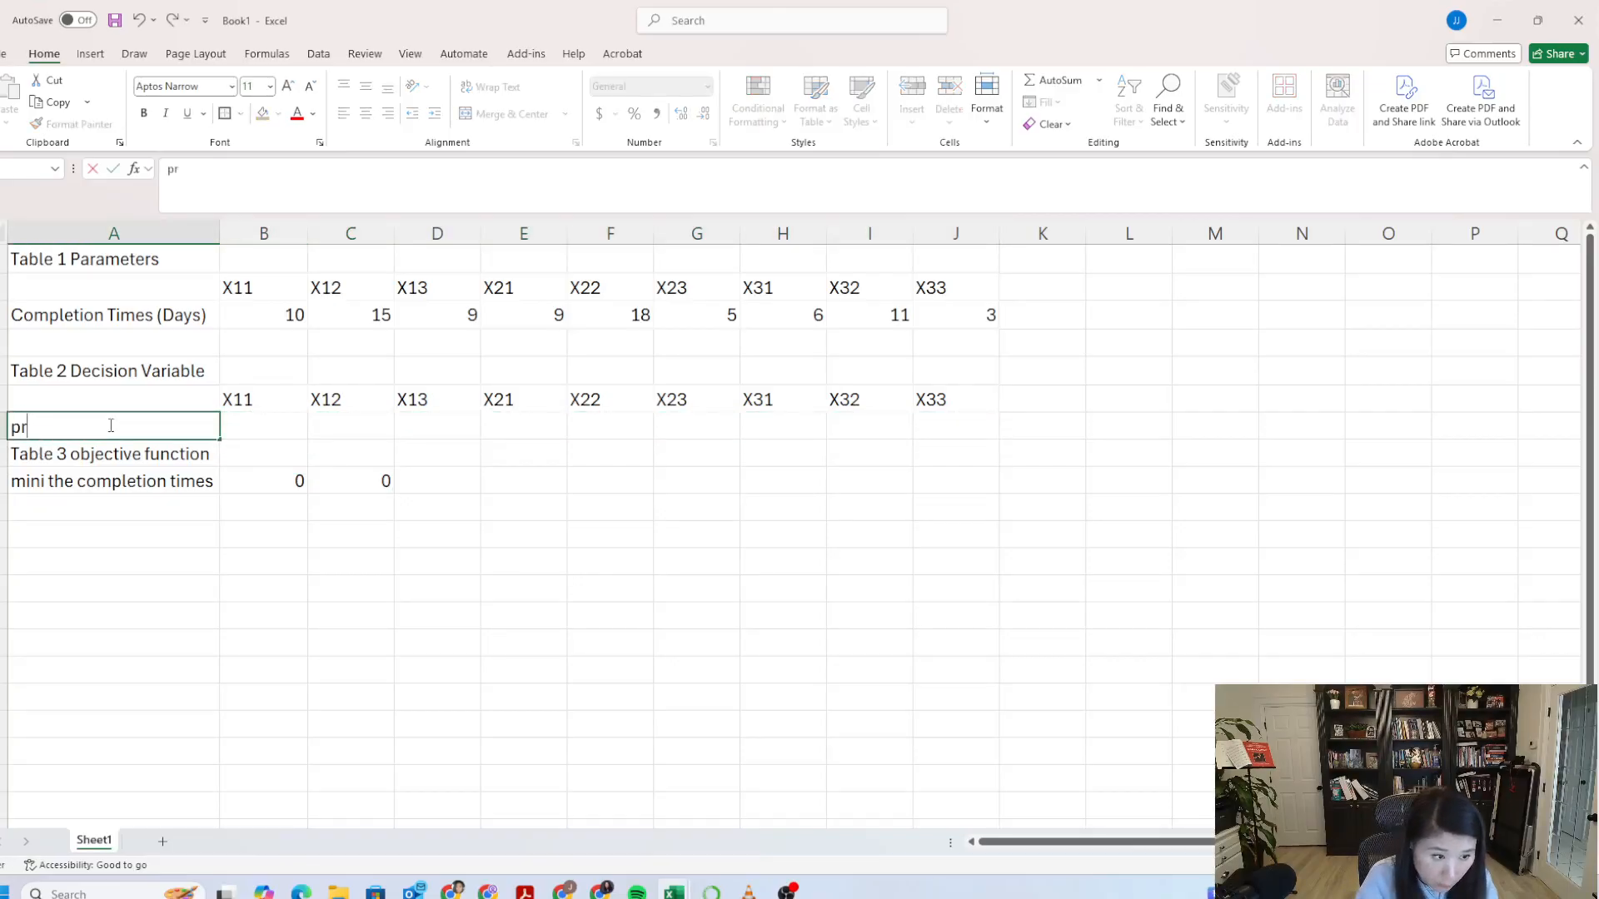
{"action": "type", "text": "oject com"}
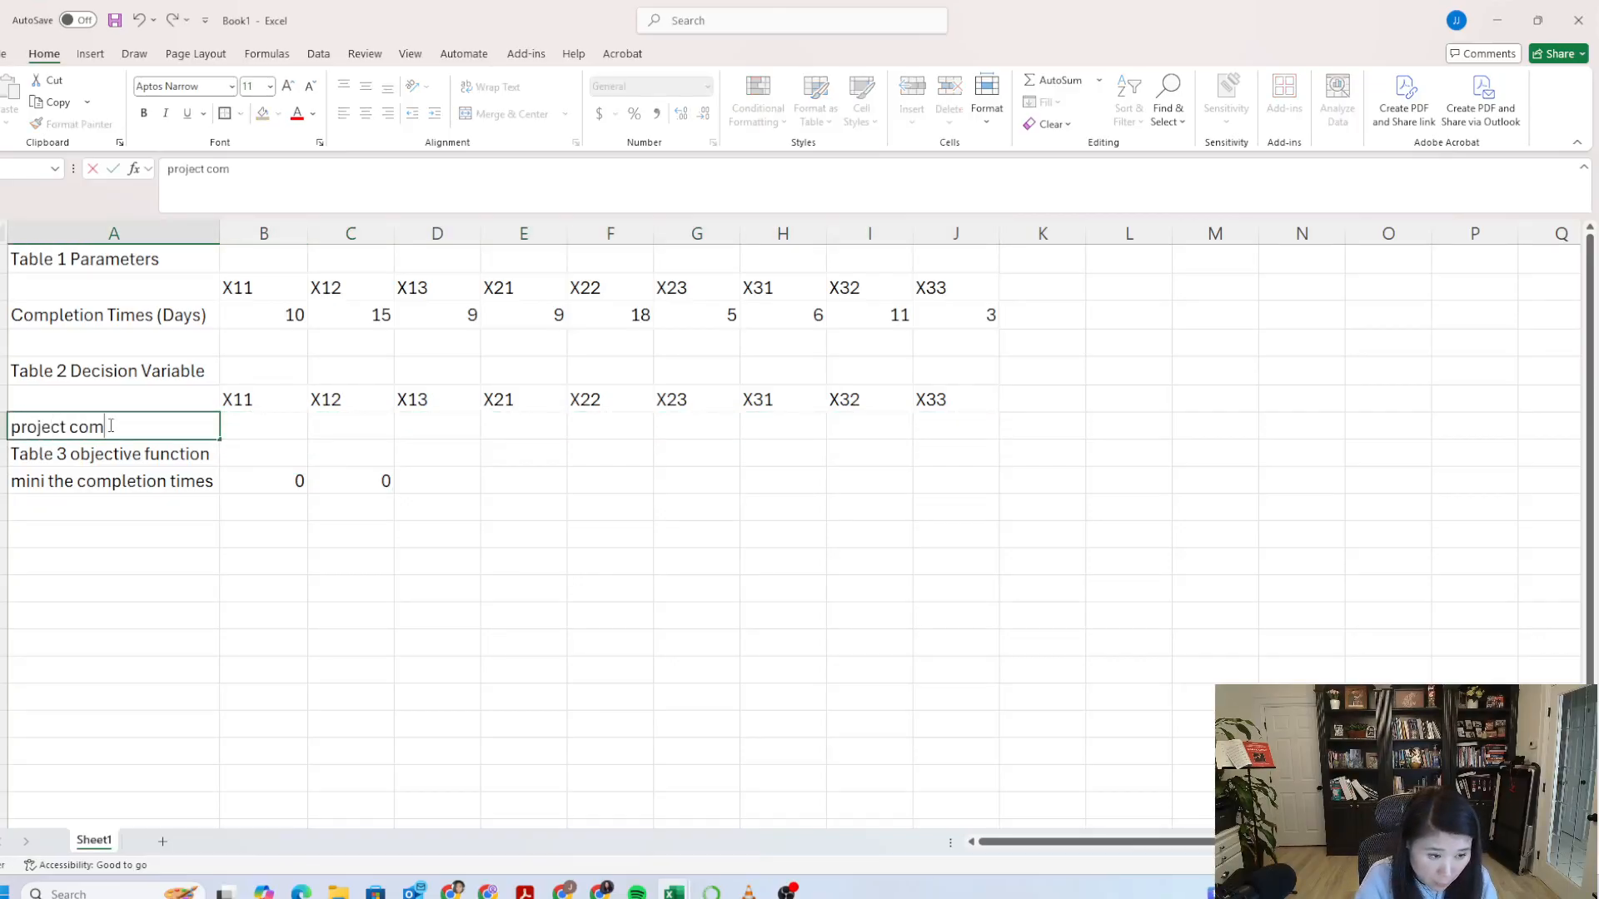
{"action": "type", "text": "pleted by"}
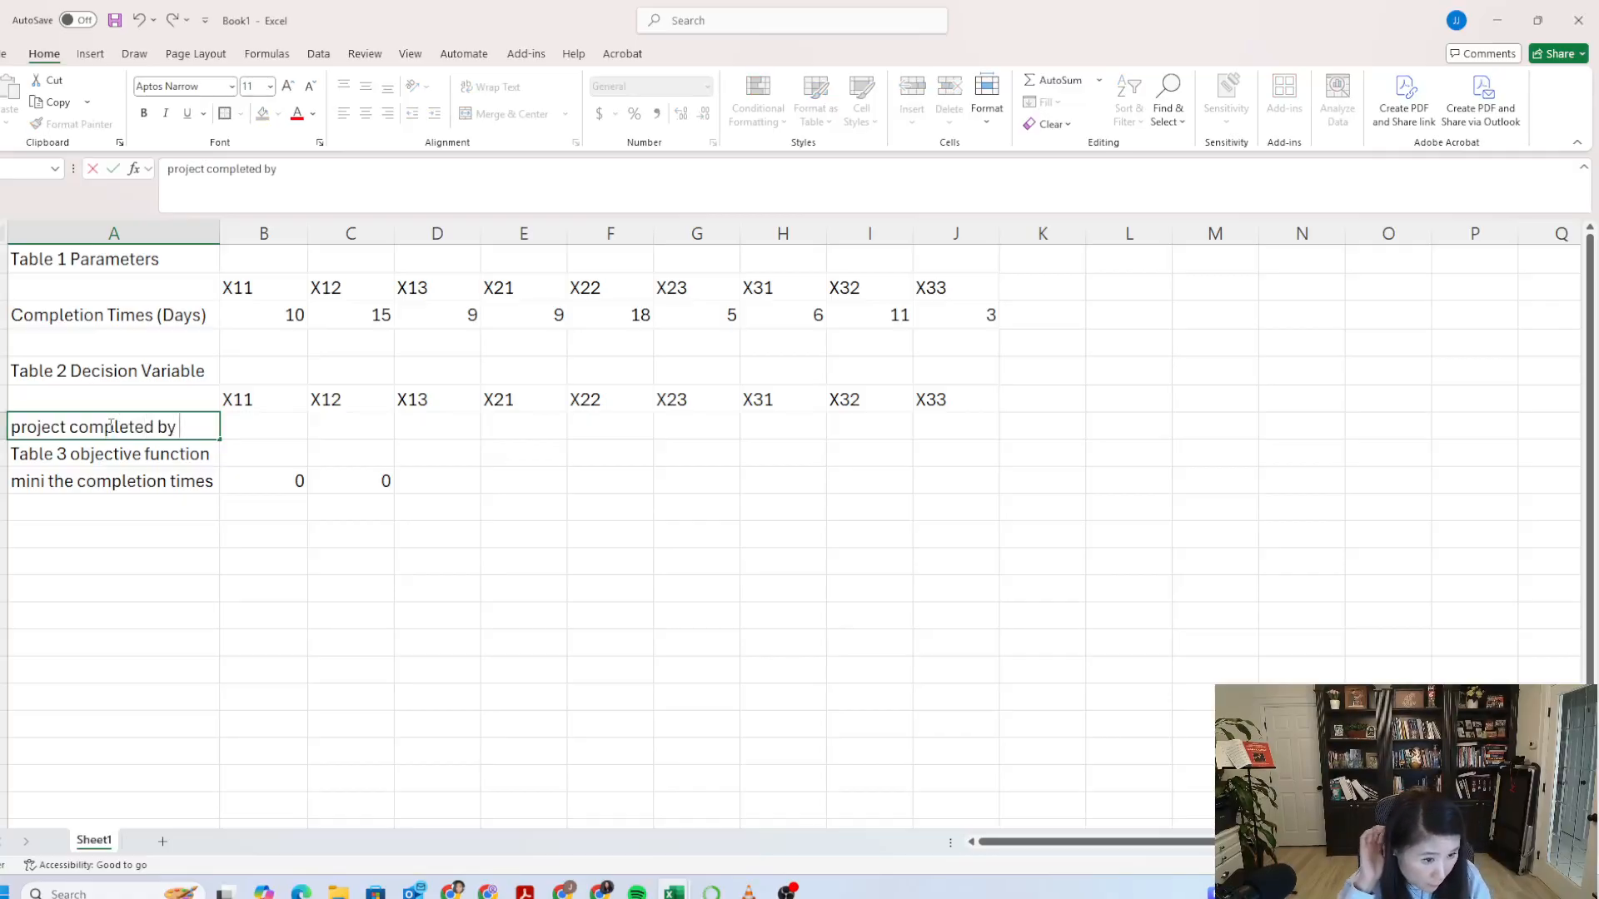
{"action": "left_click", "coordinate": [287, 646]}
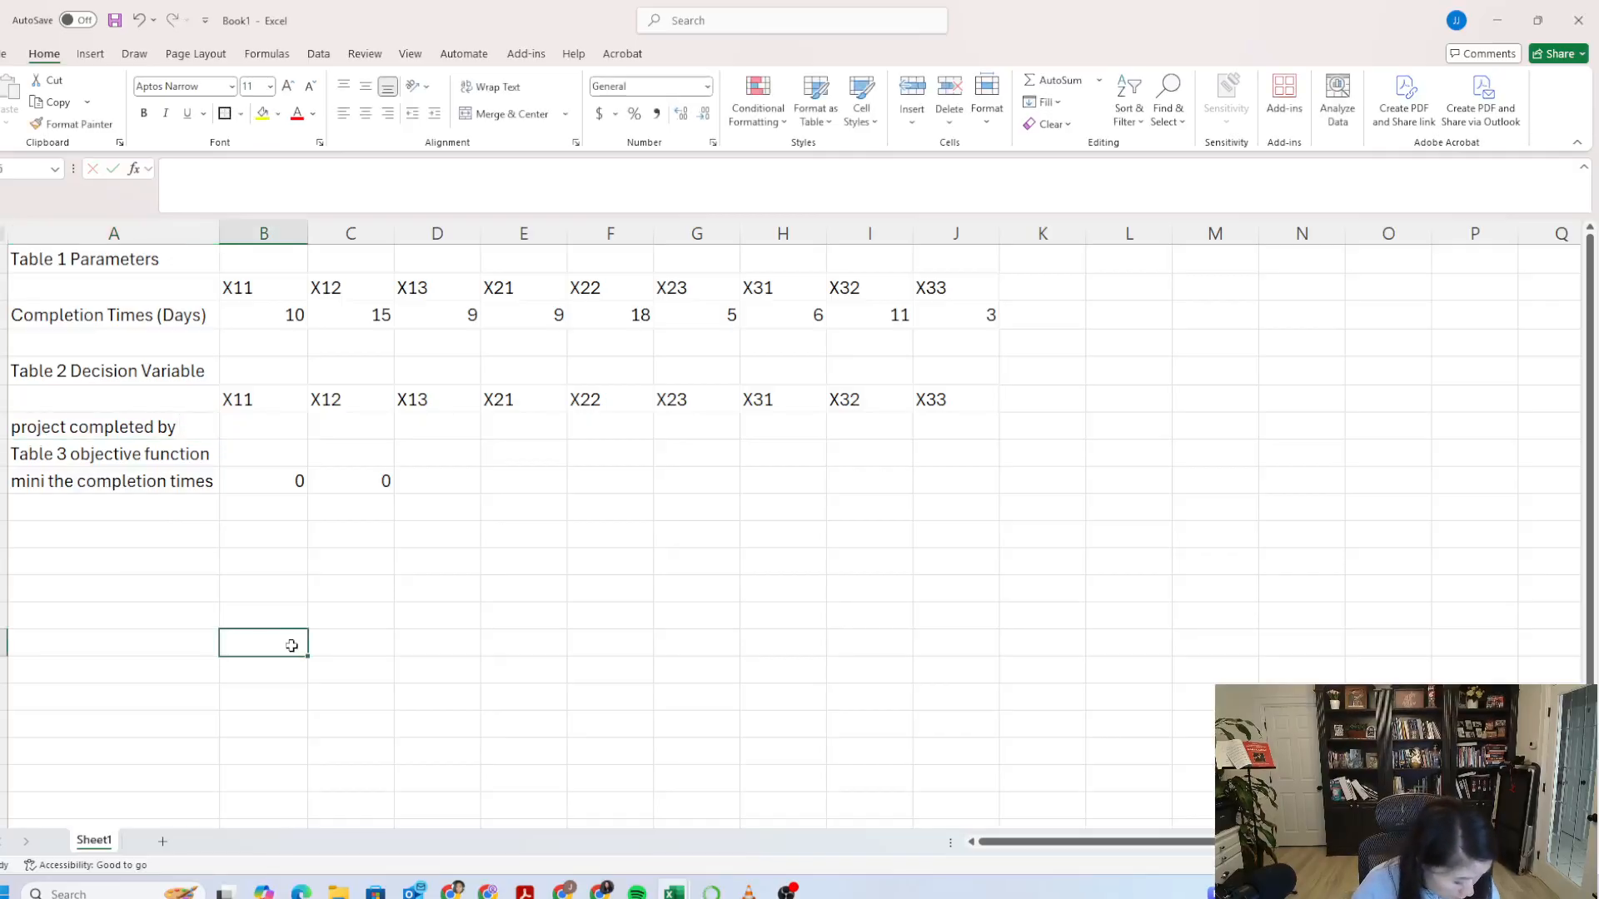
Step: Compare the SUMPRODUCT formula in B9 with the written-out sum of products in C9
{"action": "left_click", "coordinate": [273, 487]}
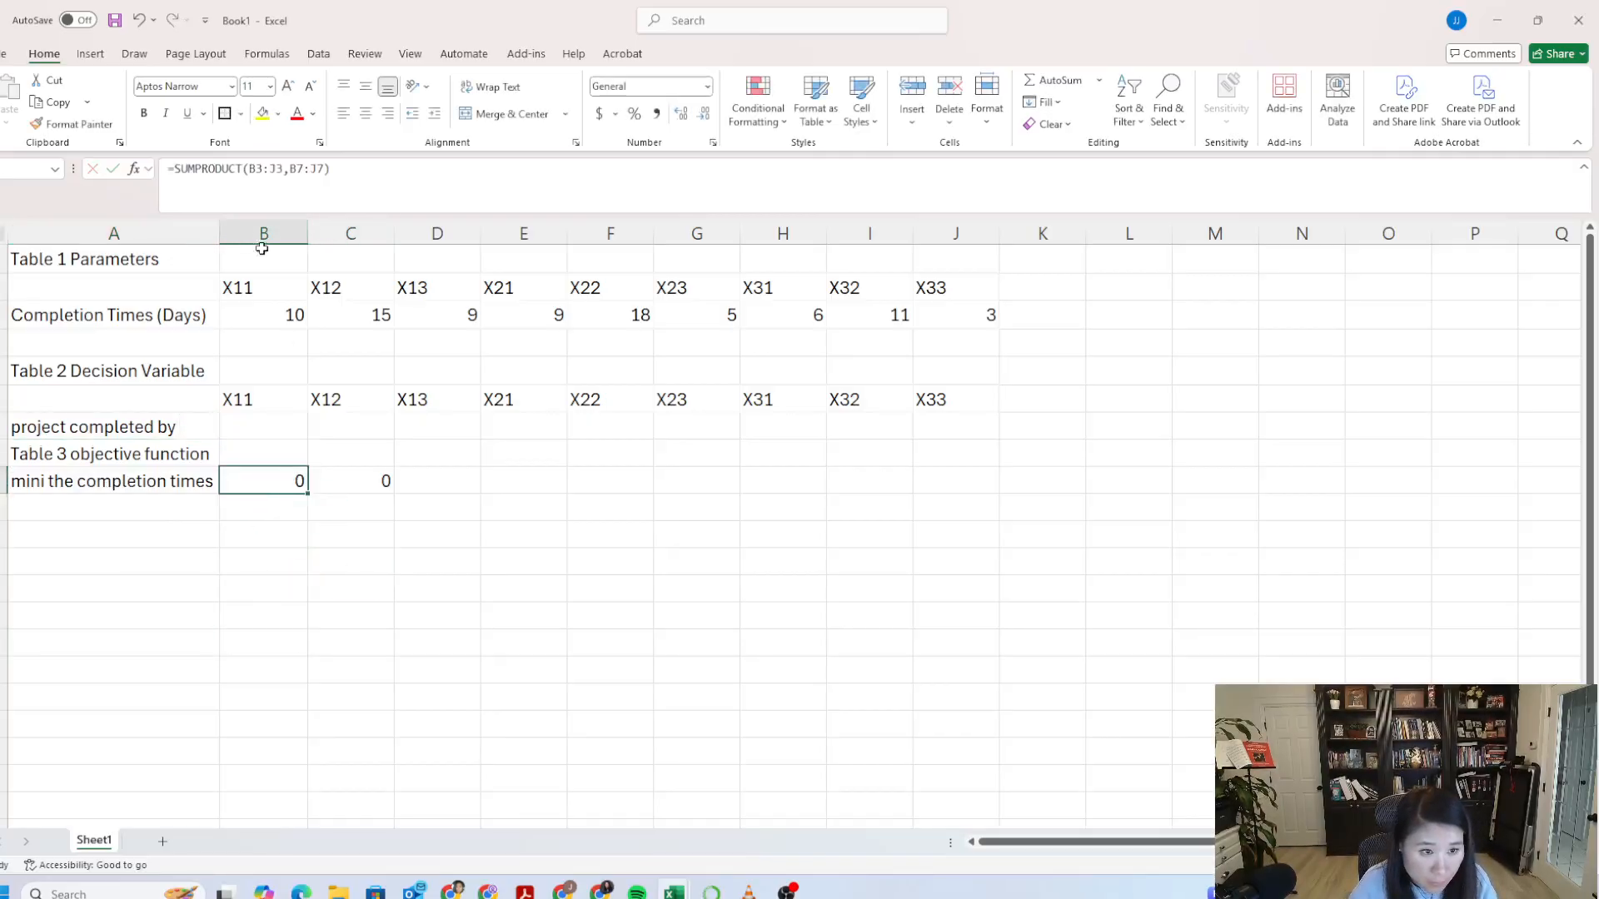
{"action": "left_click", "coordinate": [360, 480]}
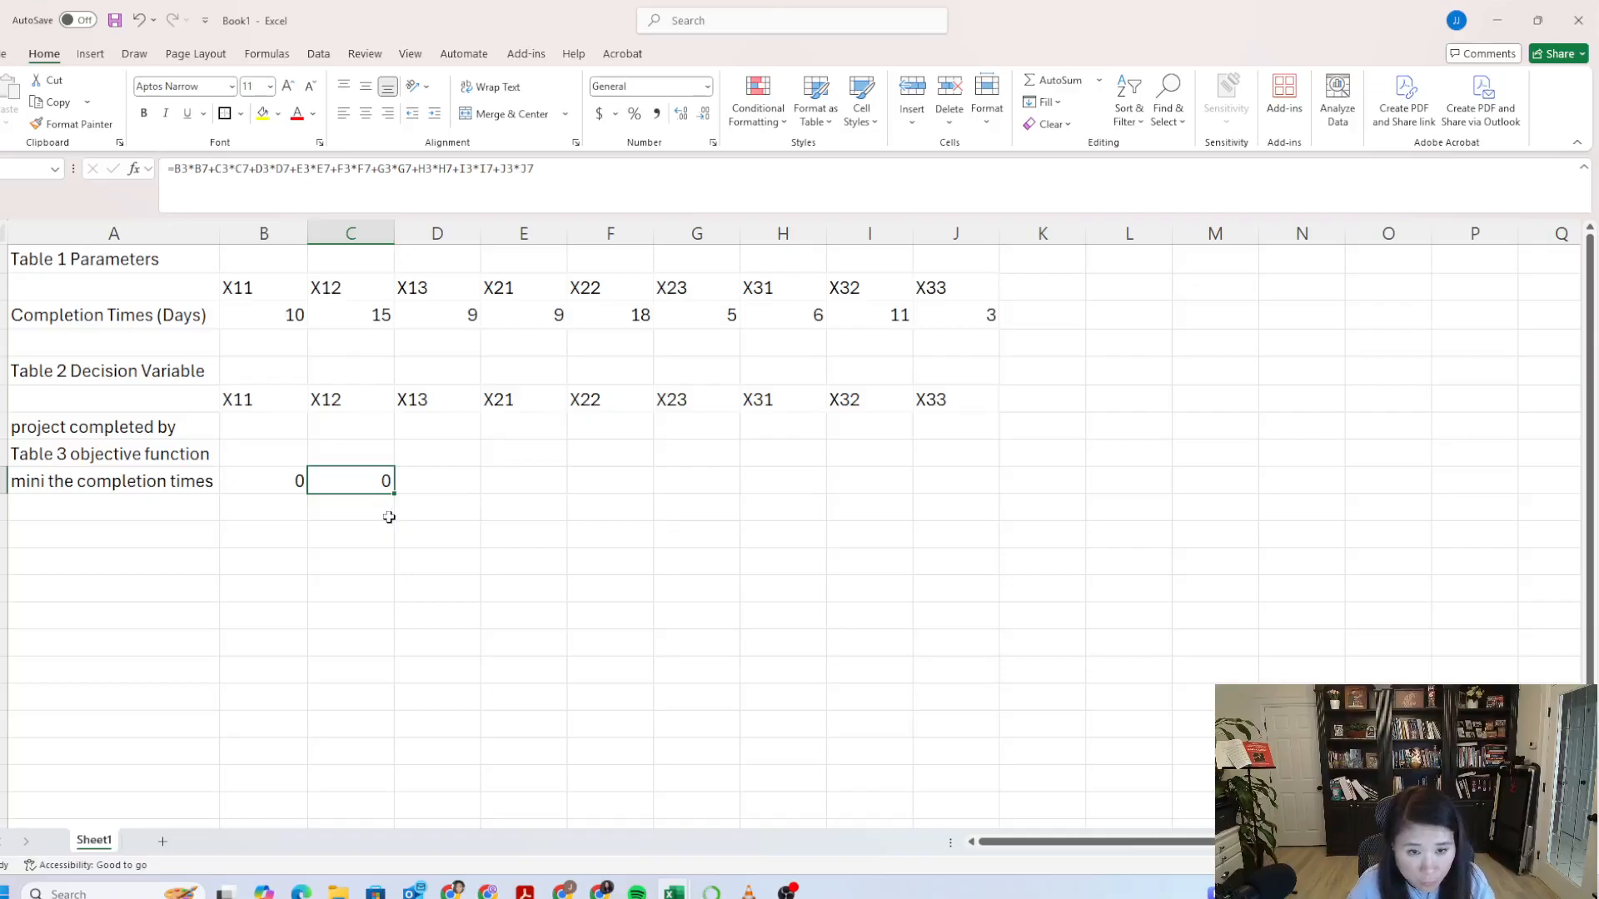
{"action": "left_click", "coordinate": [280, 486]}
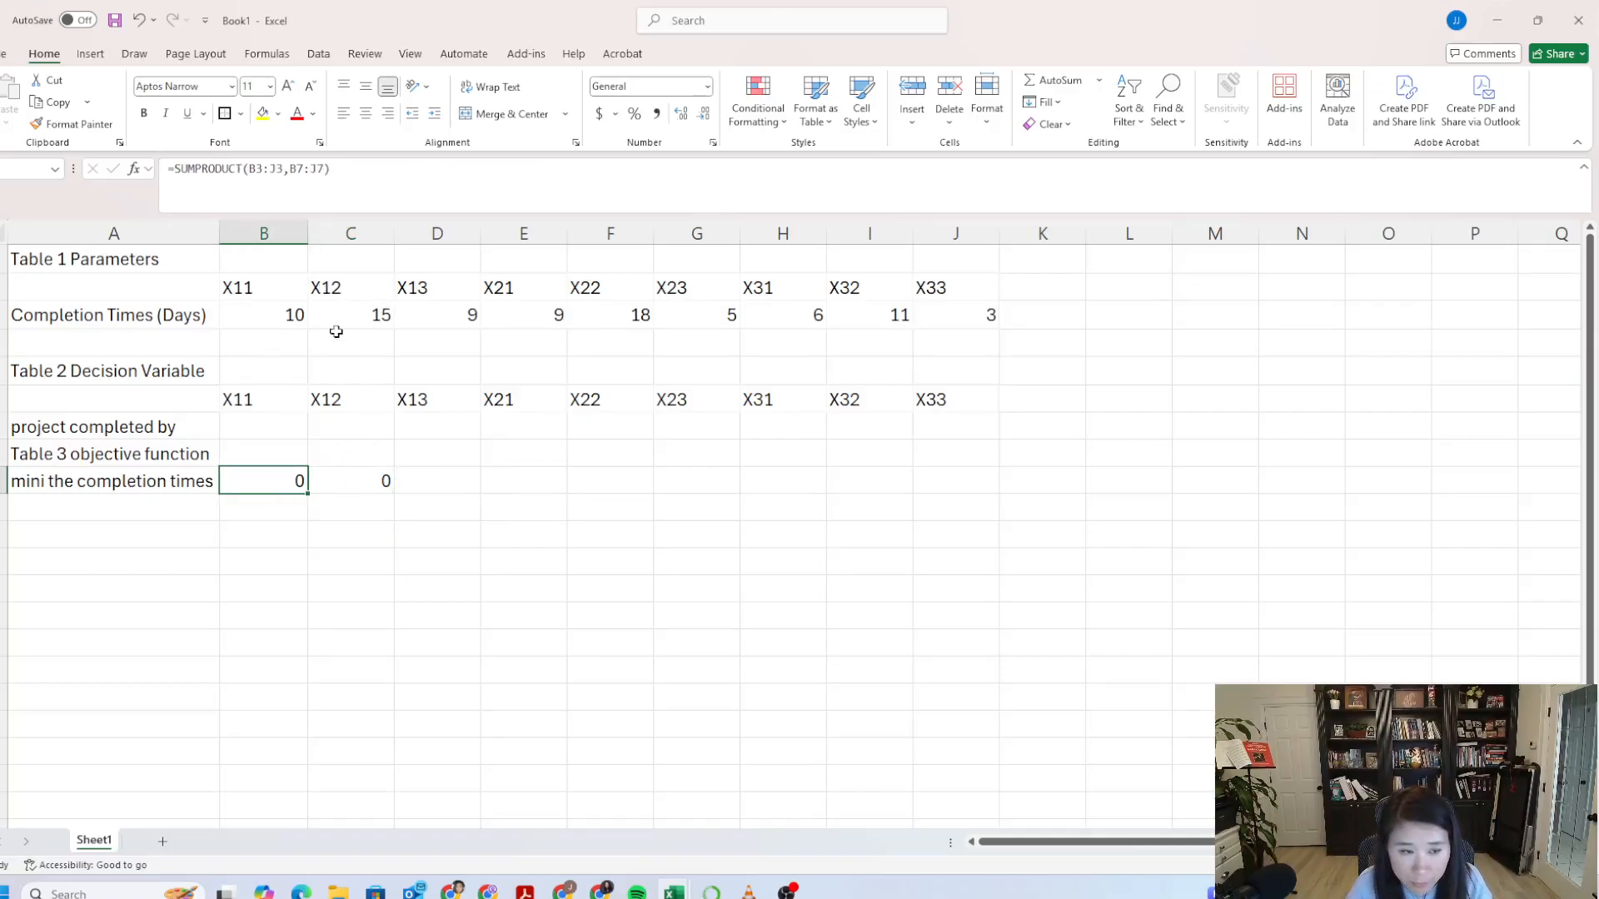
Step: Enter the title "Table 4 constraints" in A11, leaving a blank row below Table 3
{"action": "left_click", "coordinate": [125, 529]}
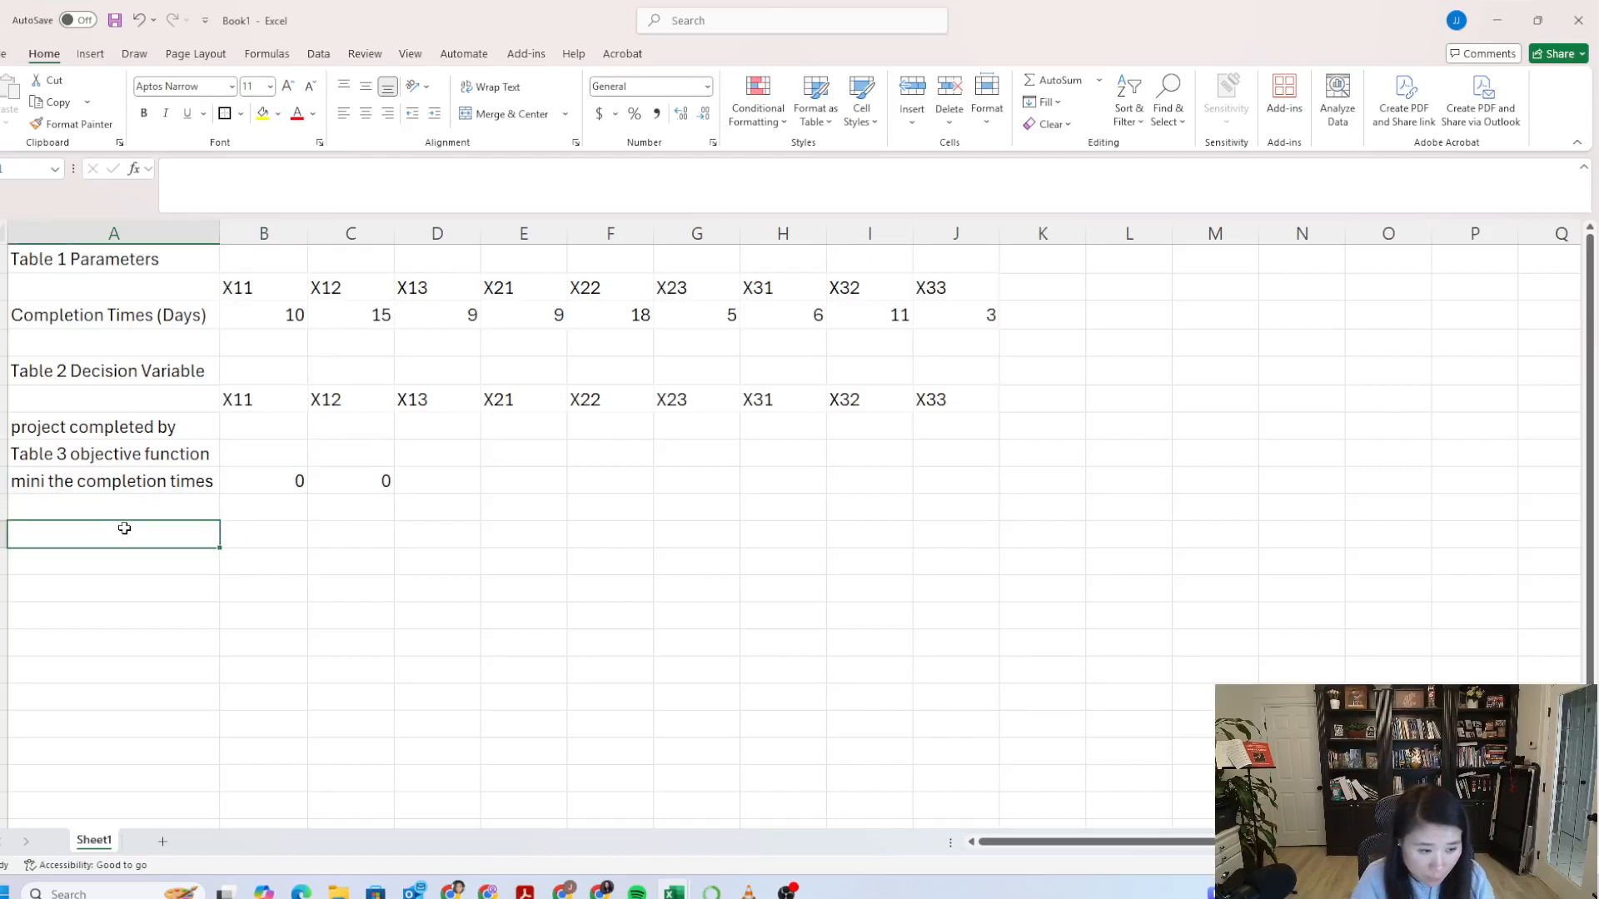
{"action": "key", "text": "Caps_Lock"}
{"action": "type", "text": "Table 4"}
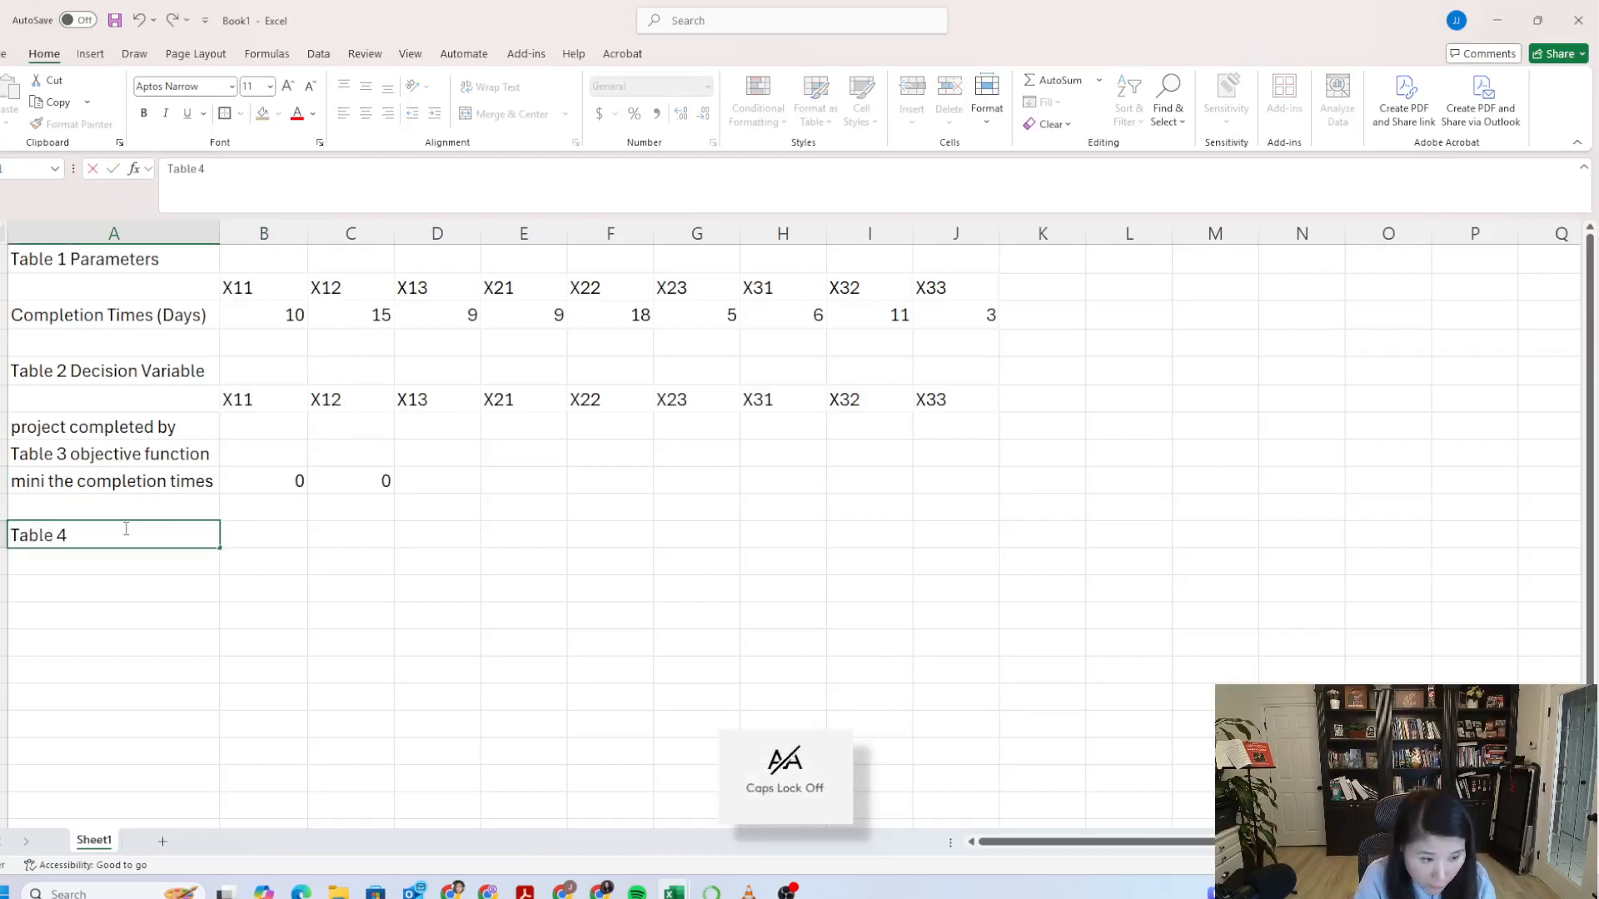
{"action": "type", "text": "  constraints"}
{"action": "key", "text": "Return"}
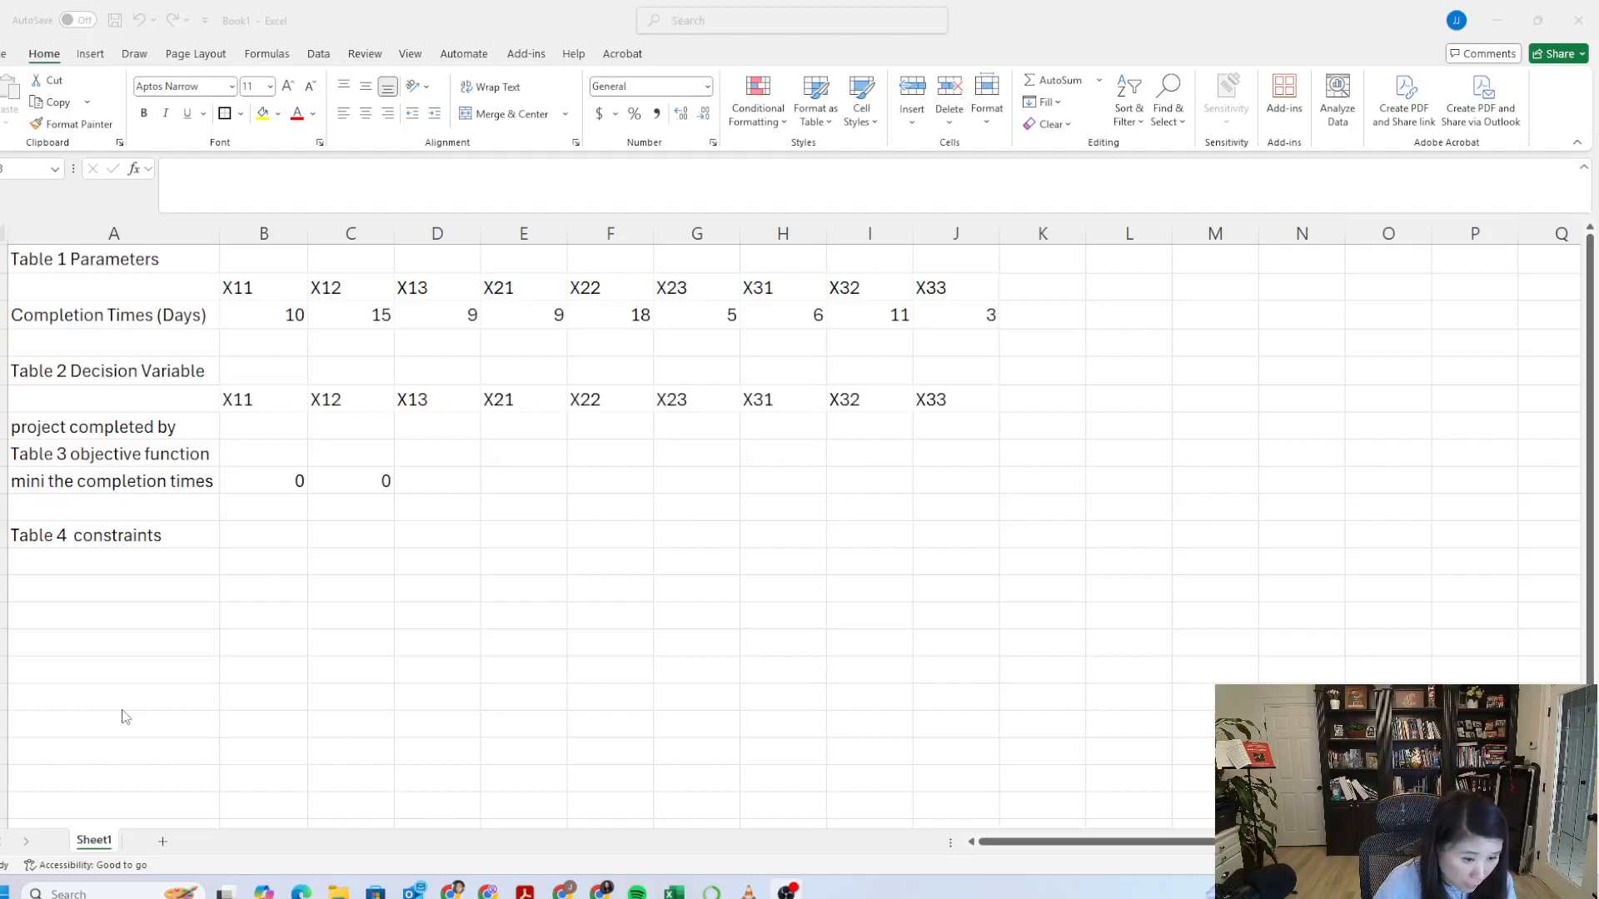
Step: Label A12 under the Table 4 title with the first worker's name in the possessive followed by "assignment"
{"action": "left_click", "coordinate": [158, 565]}
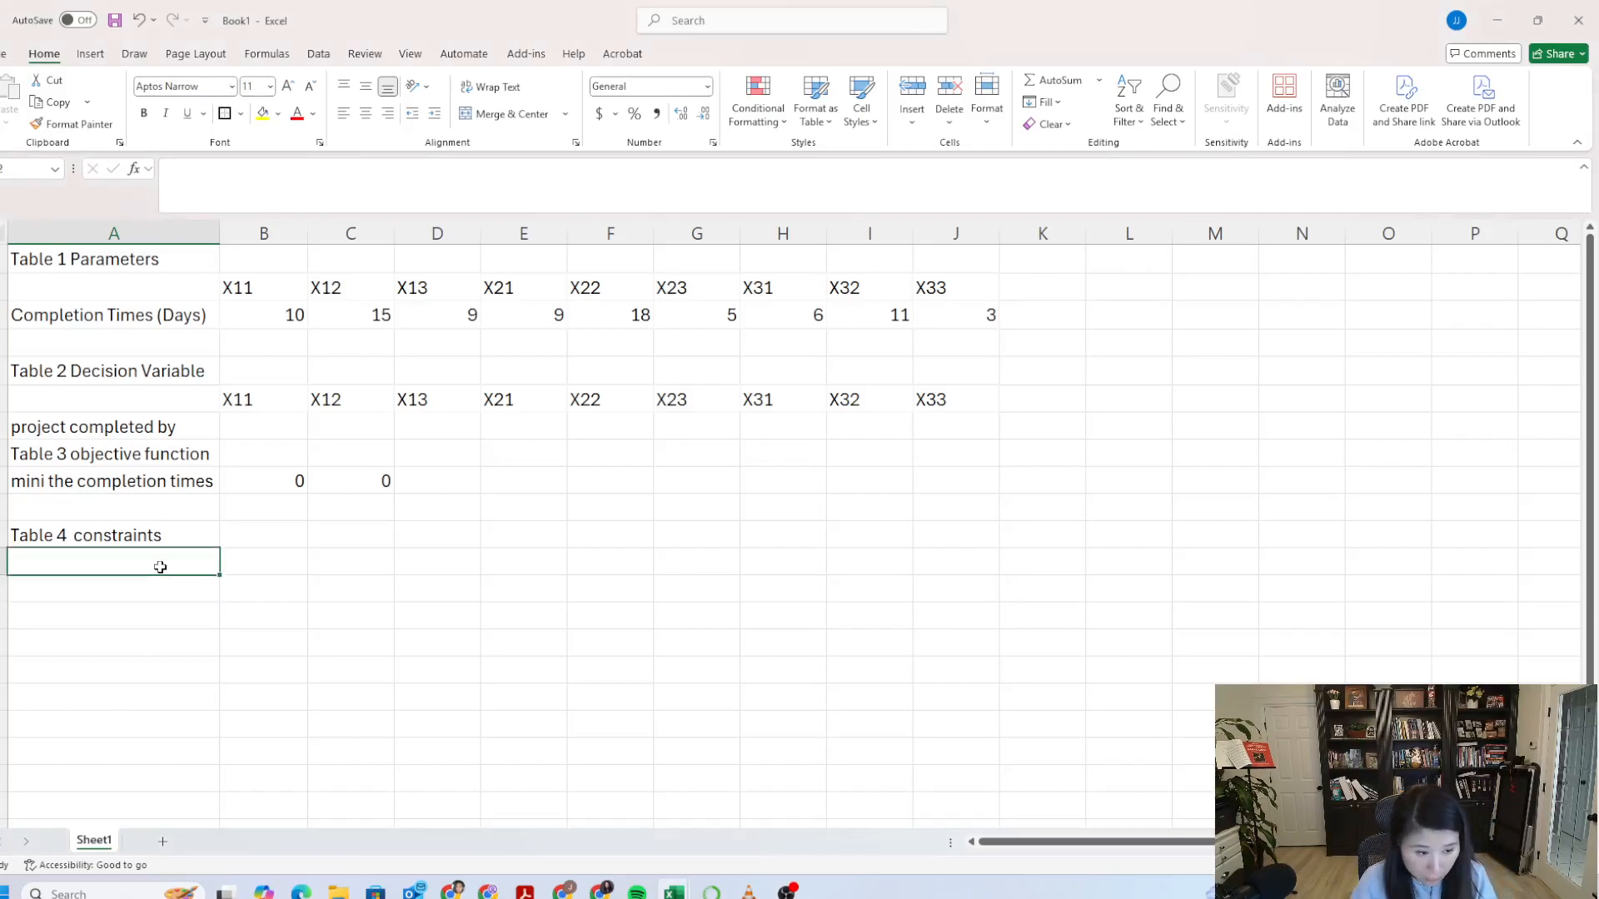
{"action": "key", "text": "Caps_Lock"}
{"action": "type", "text": "T"}
{"action": "key", "text": "Caps_Lock"}
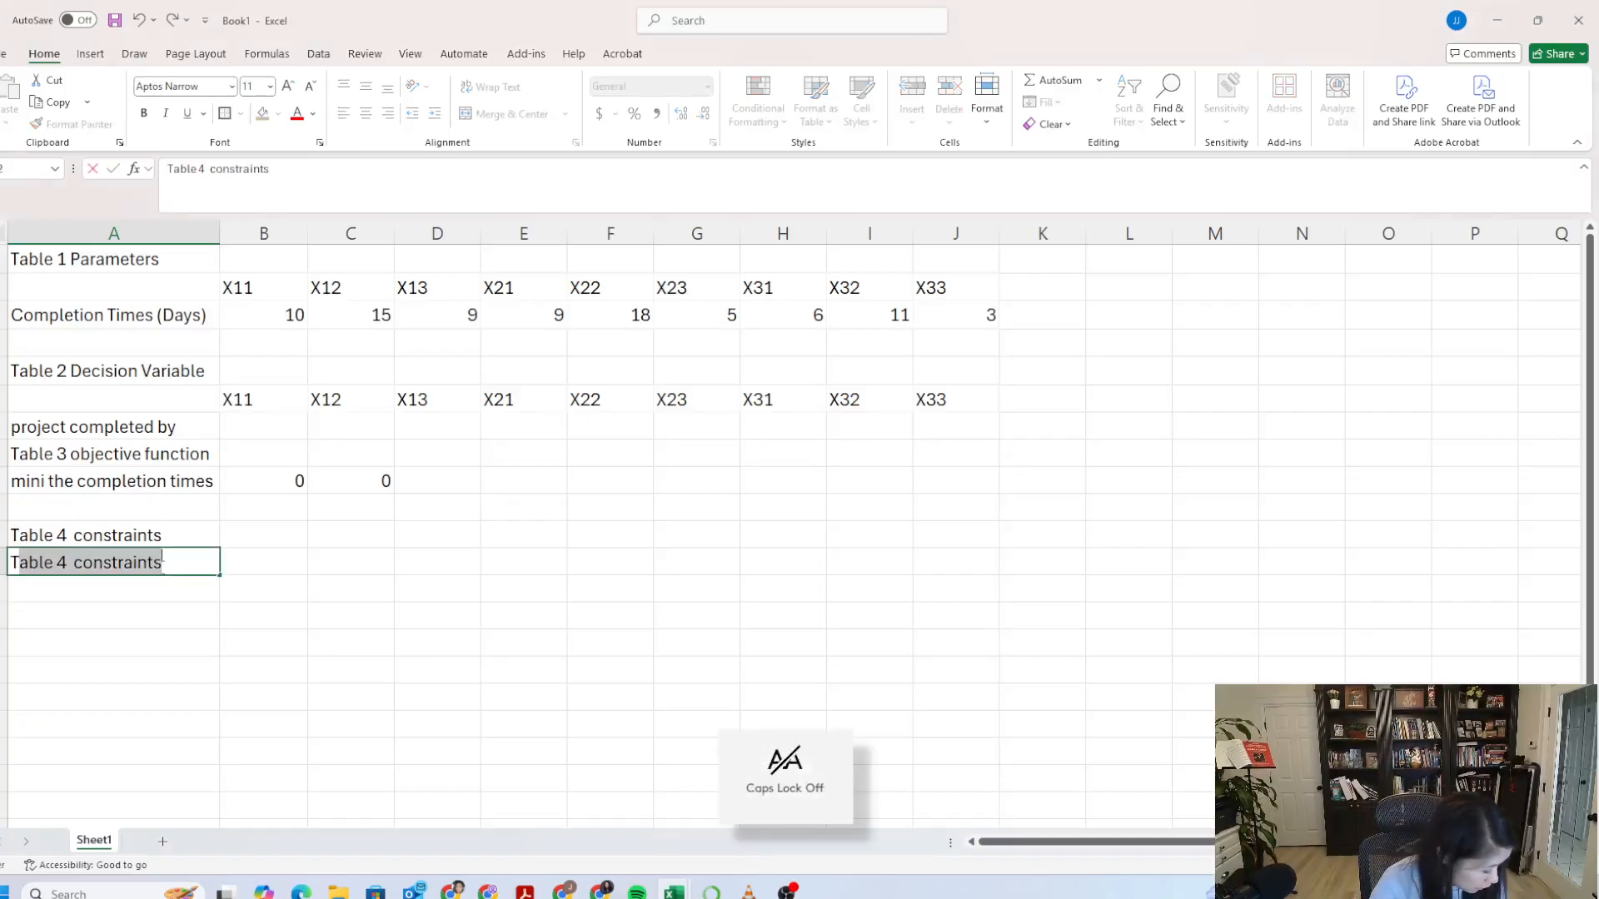
{"action": "type", "text": "erry's assignment"}
{"action": "left_click", "coordinate": [266, 539]}
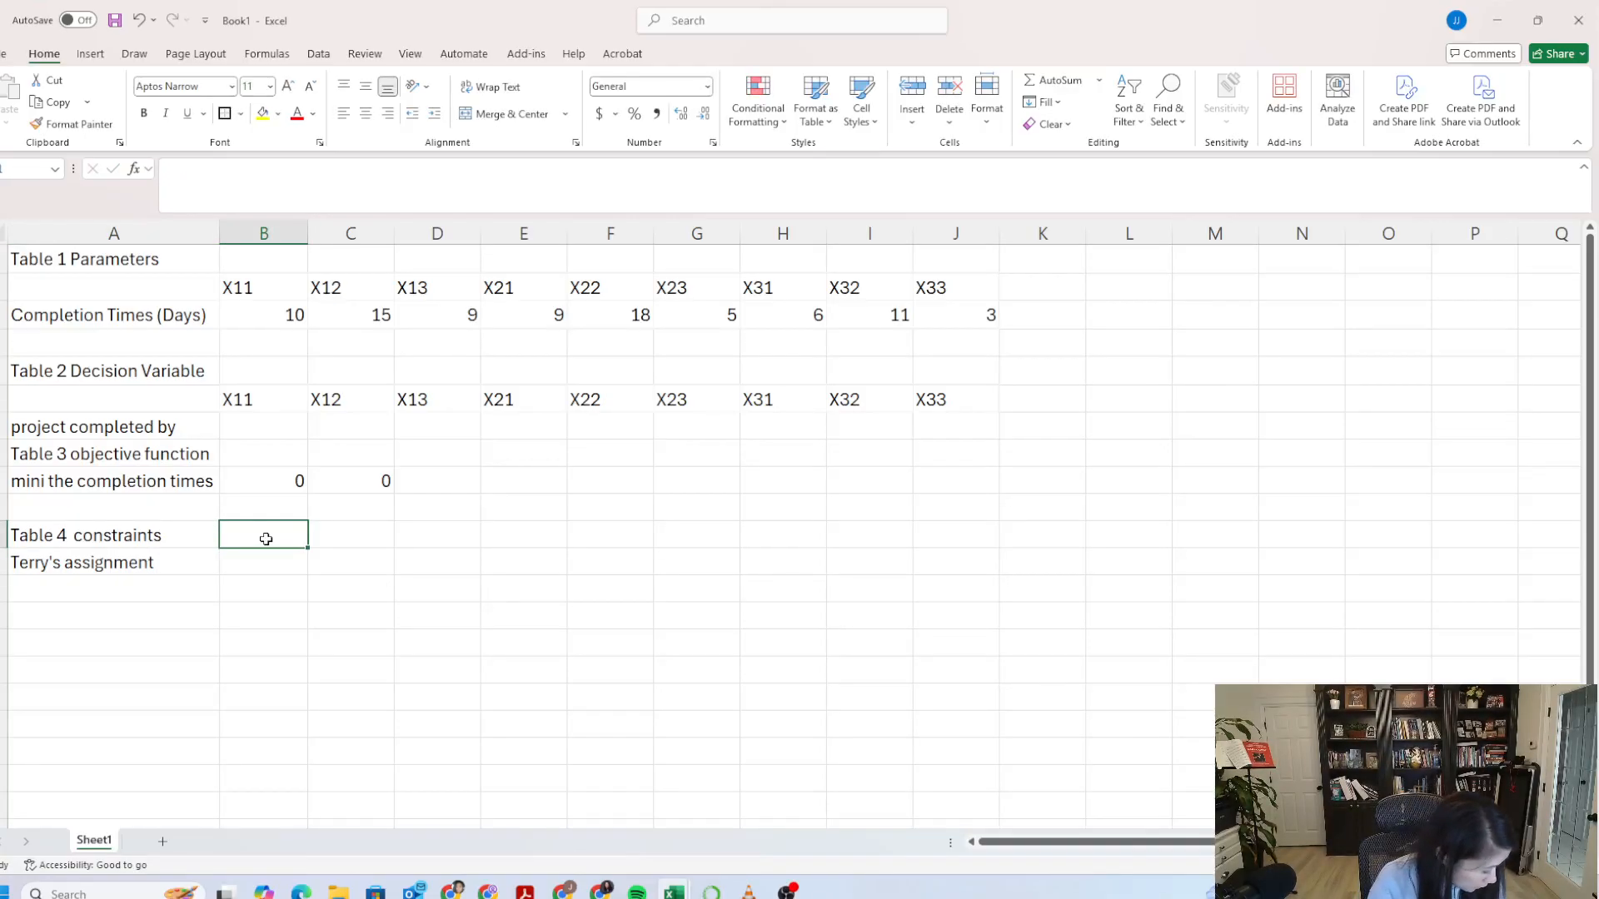
Step: Add the headers "time of completion", "operator" and "limits" in B11:D11 and fit columns B to D to their contents
{"action": "type", "text": "time"}
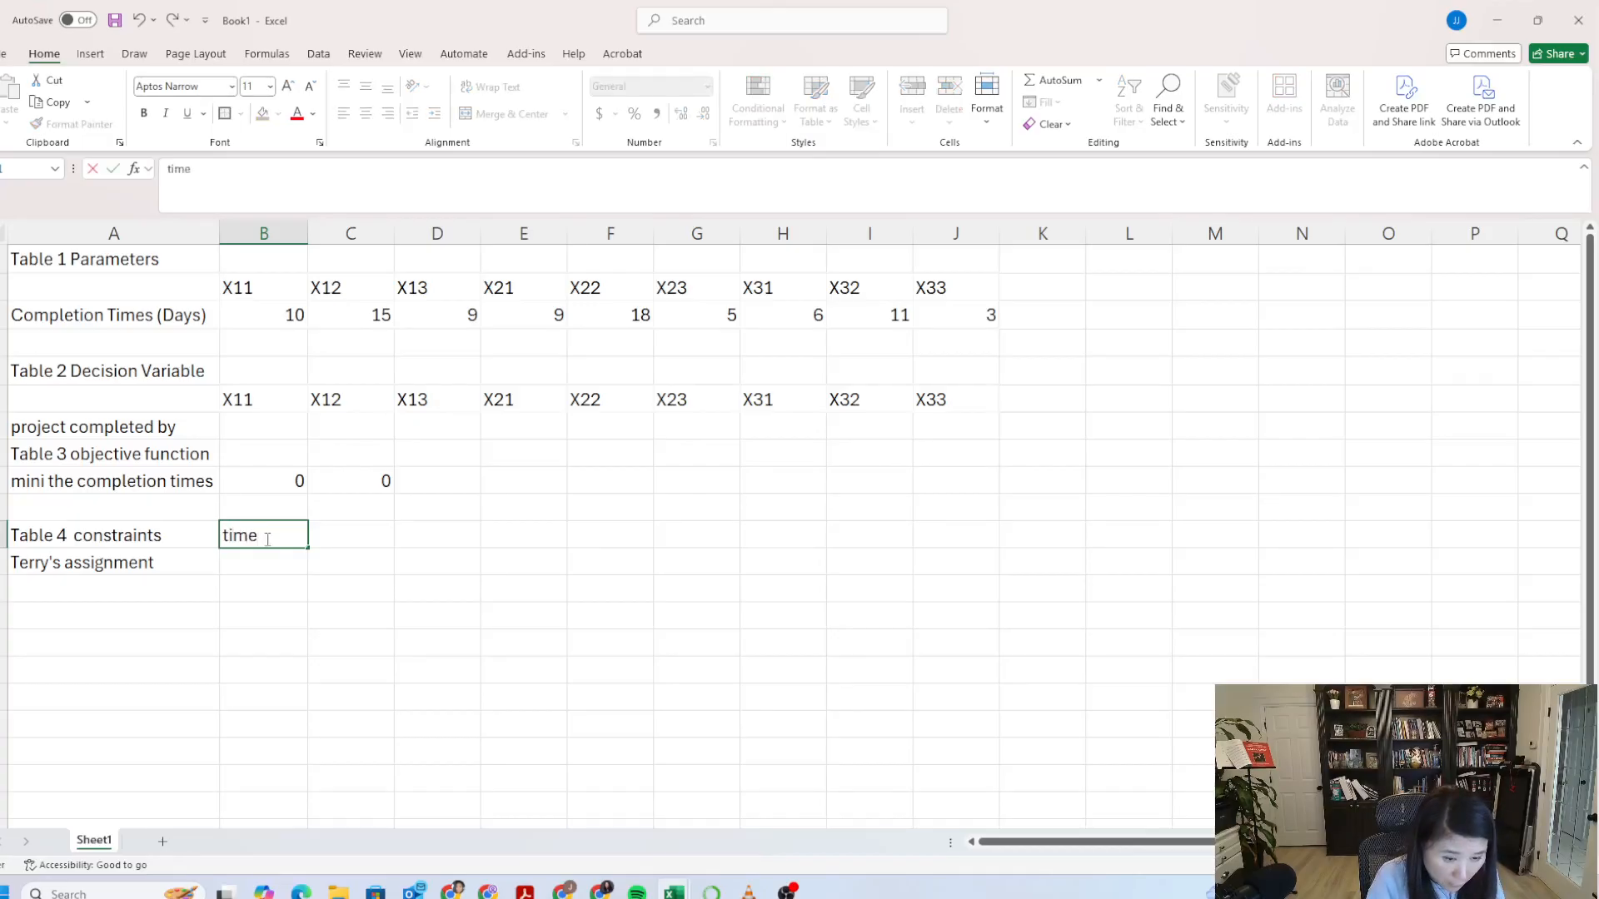
{"action": "type", "text": " of compl"}
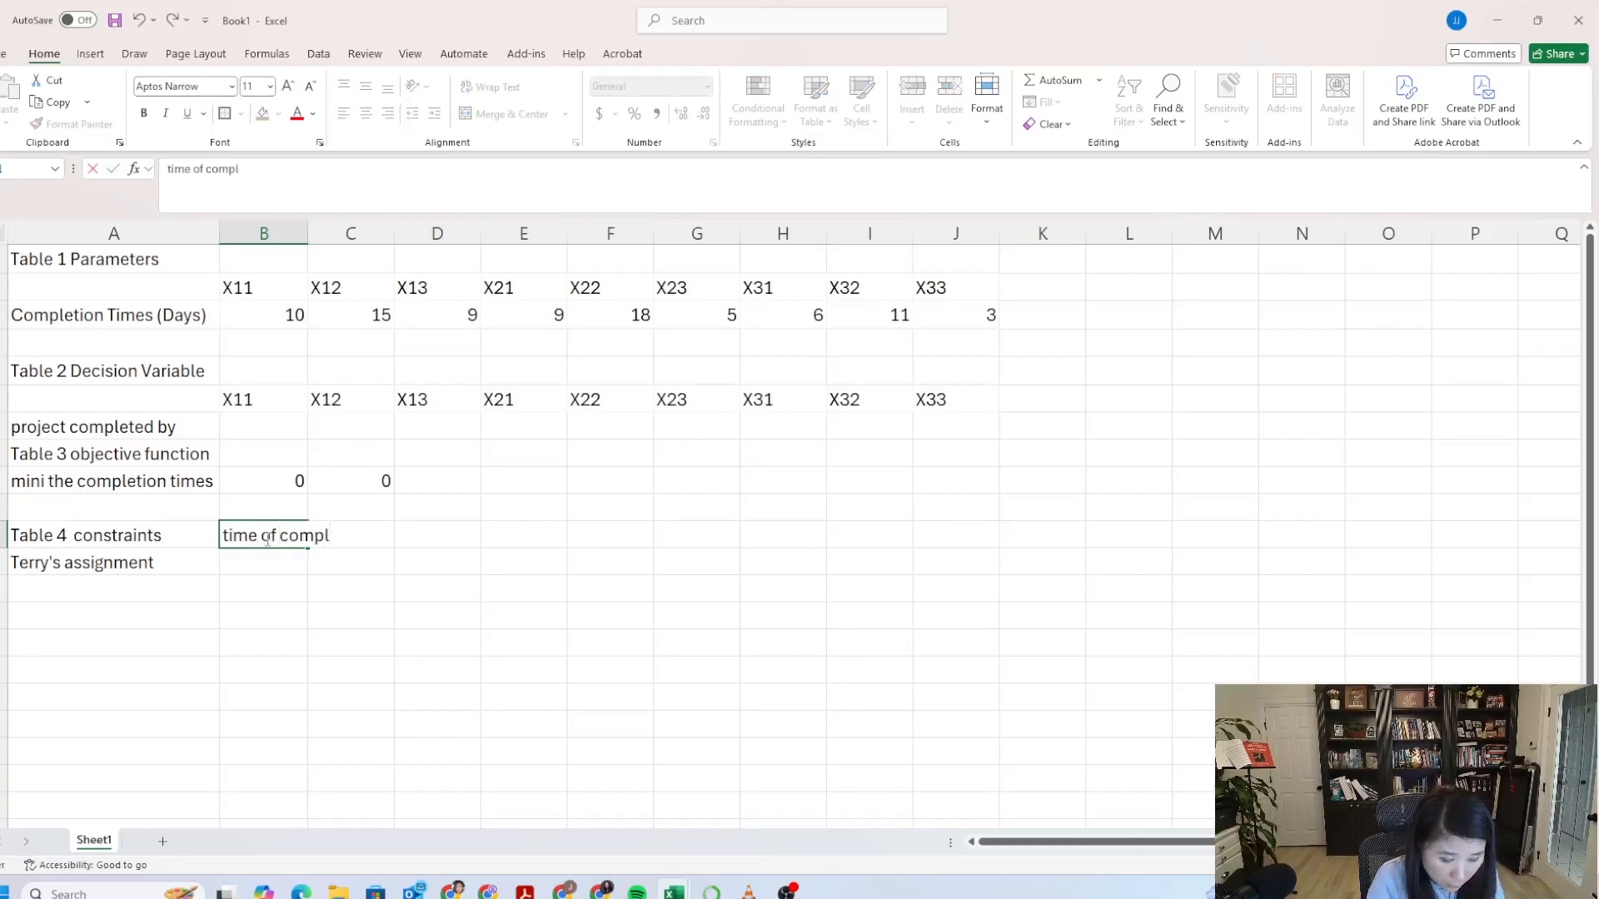
{"action": "type", "text": "etion"}
{"action": "key", "text": "Tab"}
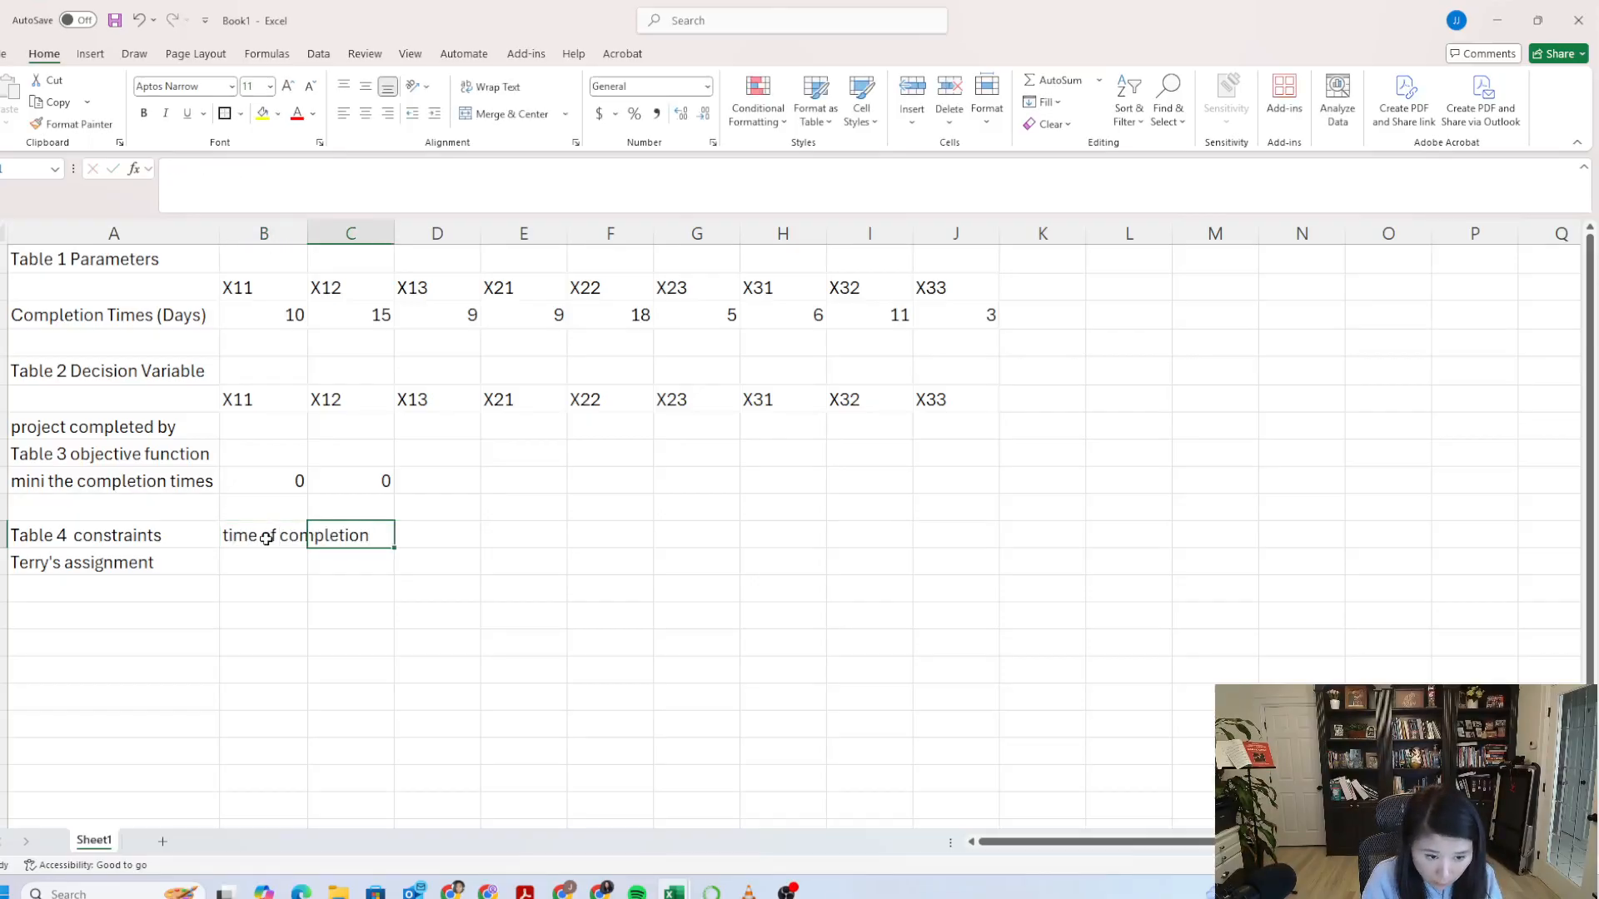
{"action": "type", "text": "operator"}
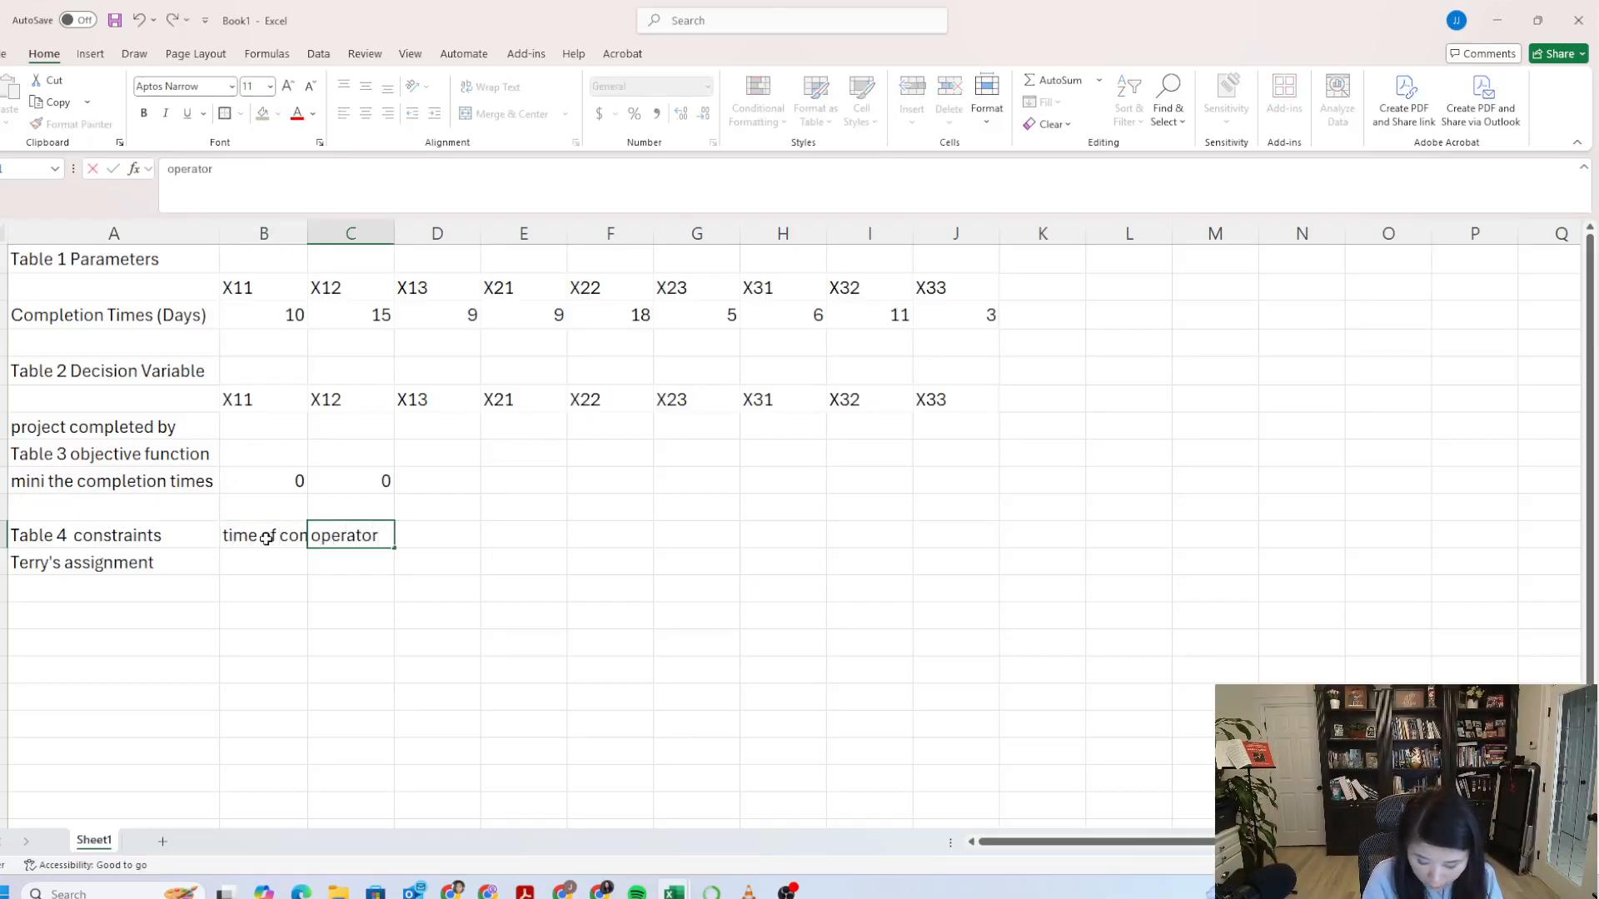
{"action": "key", "text": "Tab"}
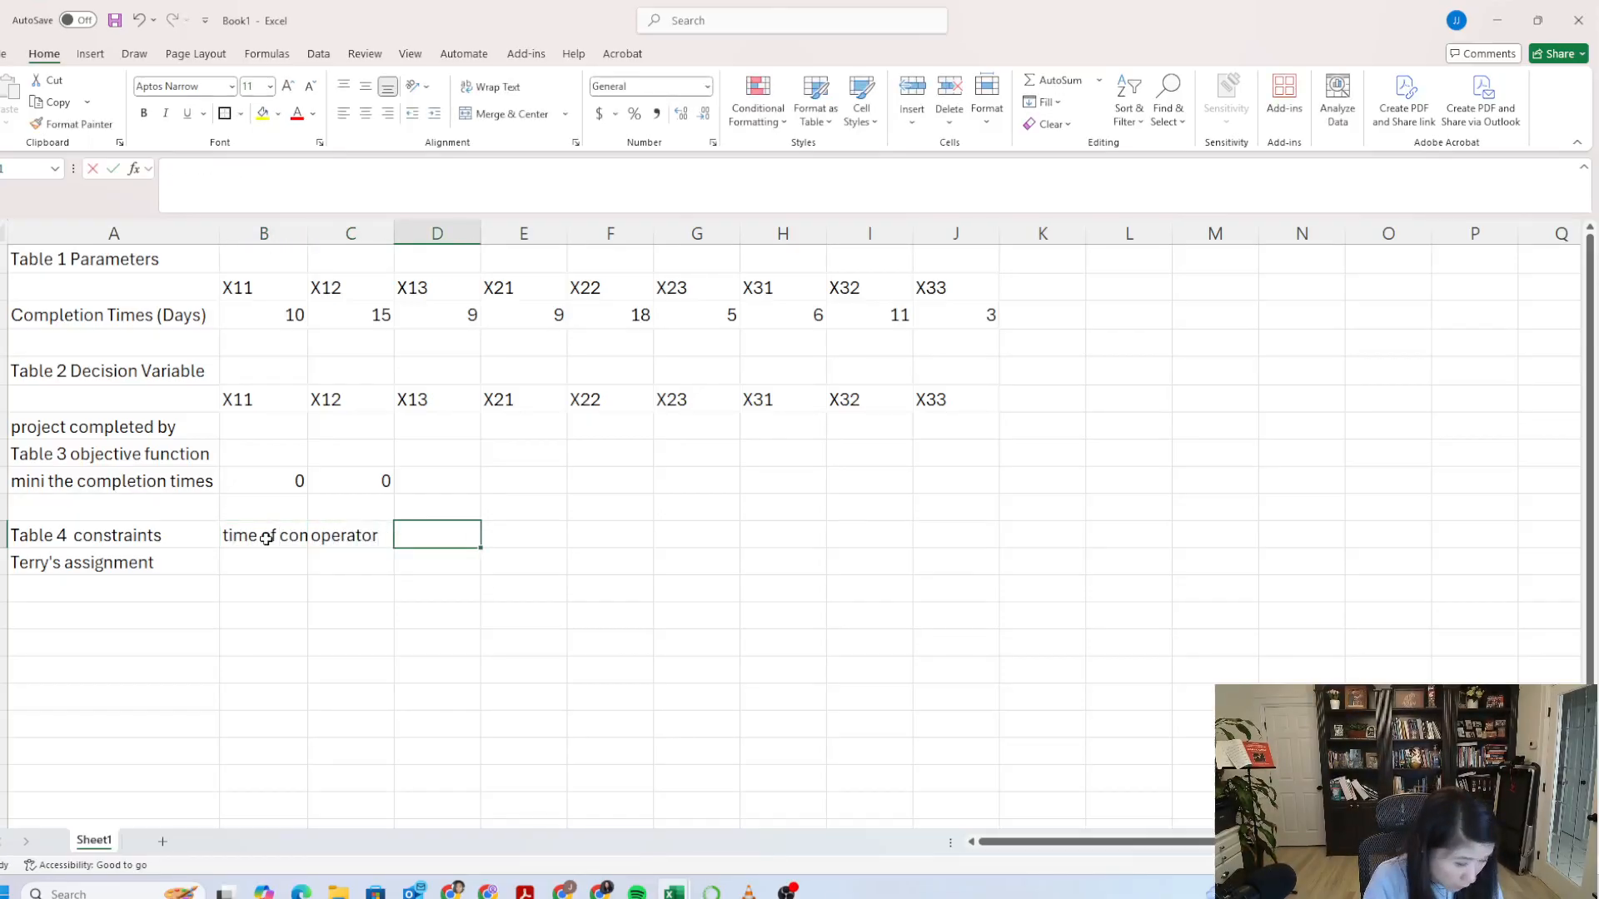
{"action": "type", "text": "limits"}
{"action": "left_click_drag", "start_coordinate": [296, 238], "coordinate": [396, 234]}
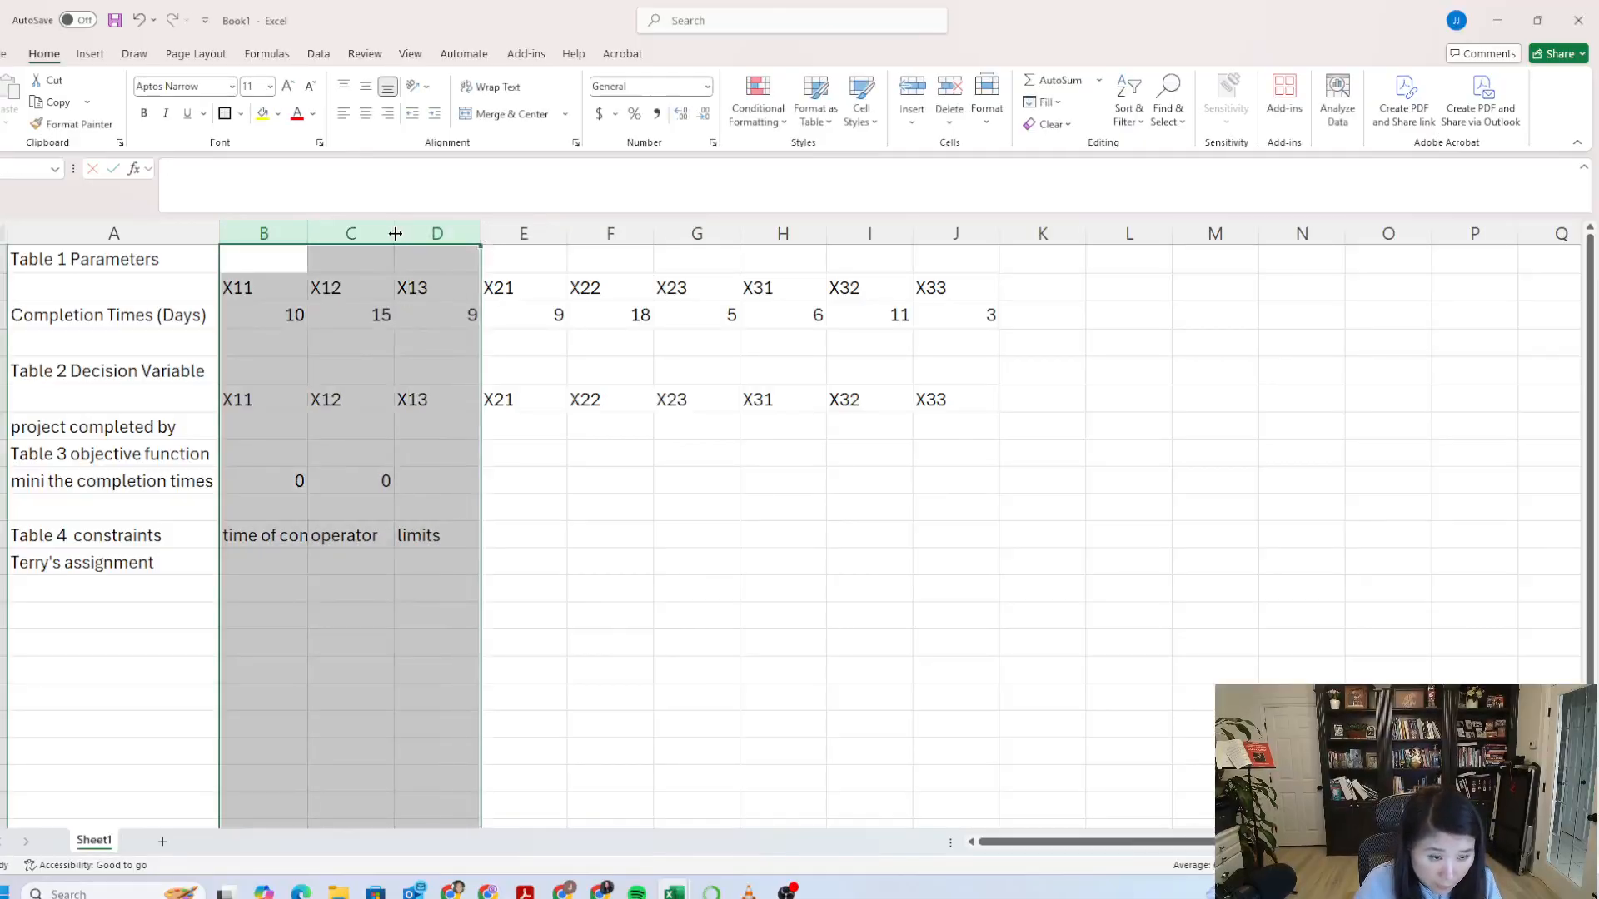
{"action": "double_click", "coordinate": [396, 233]}
Step: Enter =SUM(B7:D7) in B12 to total the first worker's decision variables X11 to X13
{"action": "left_click", "coordinate": [300, 563]}
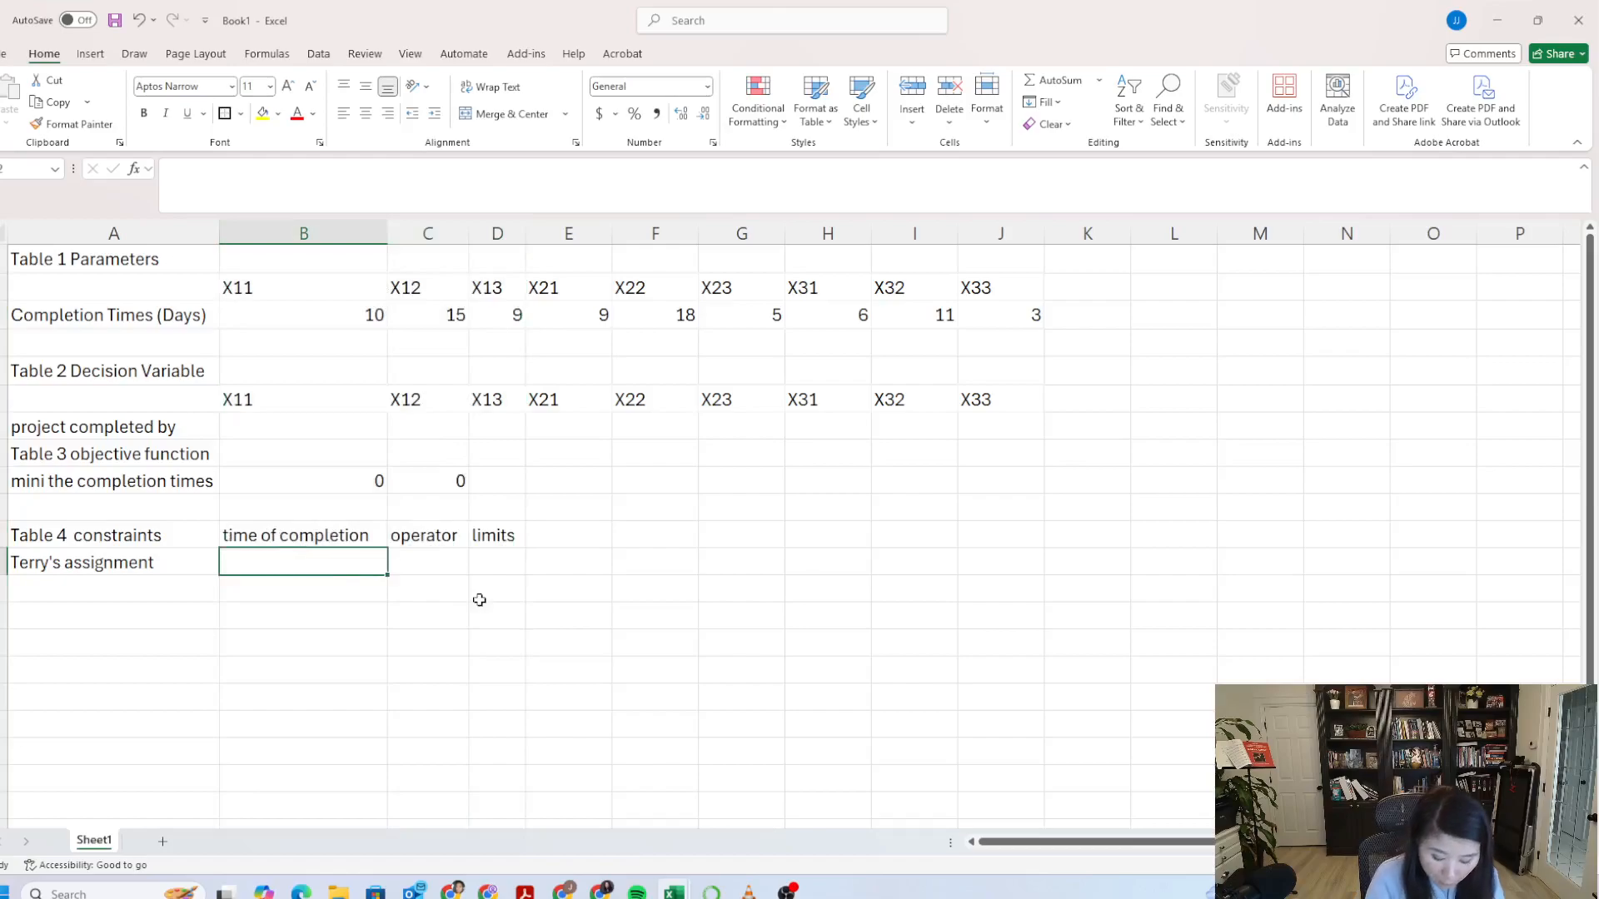
{"action": "type", "text": "="}
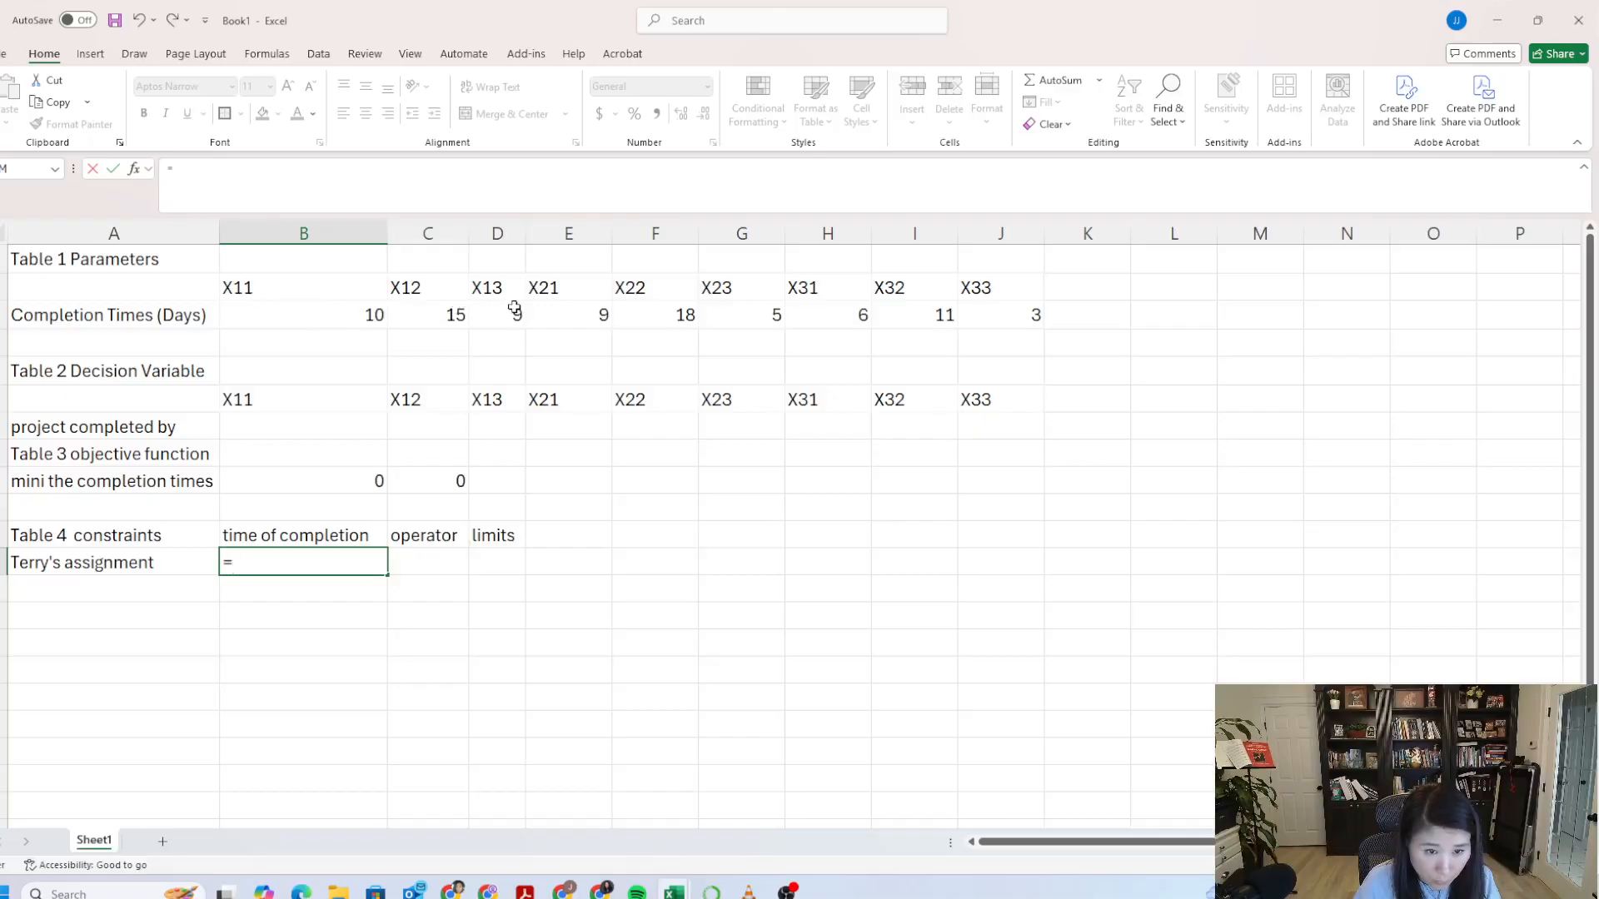
{"action": "type", "text": "sum"}
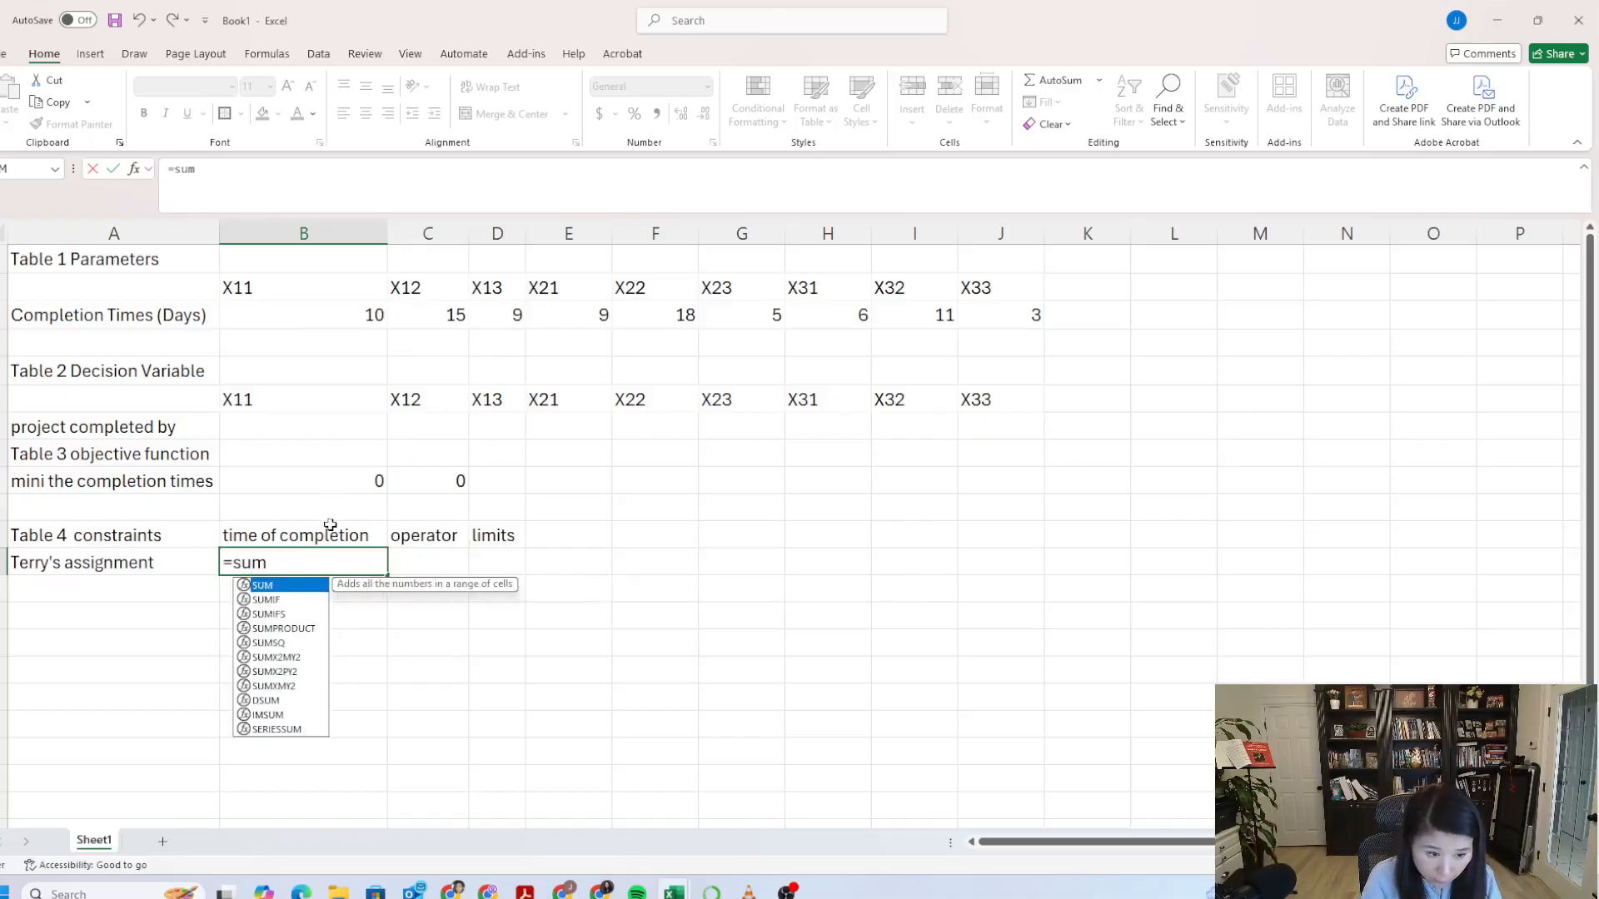
{"action": "type", "text": "("}
{"action": "left_click_drag", "start_coordinate": [325, 318], "coordinate": [494, 317]}
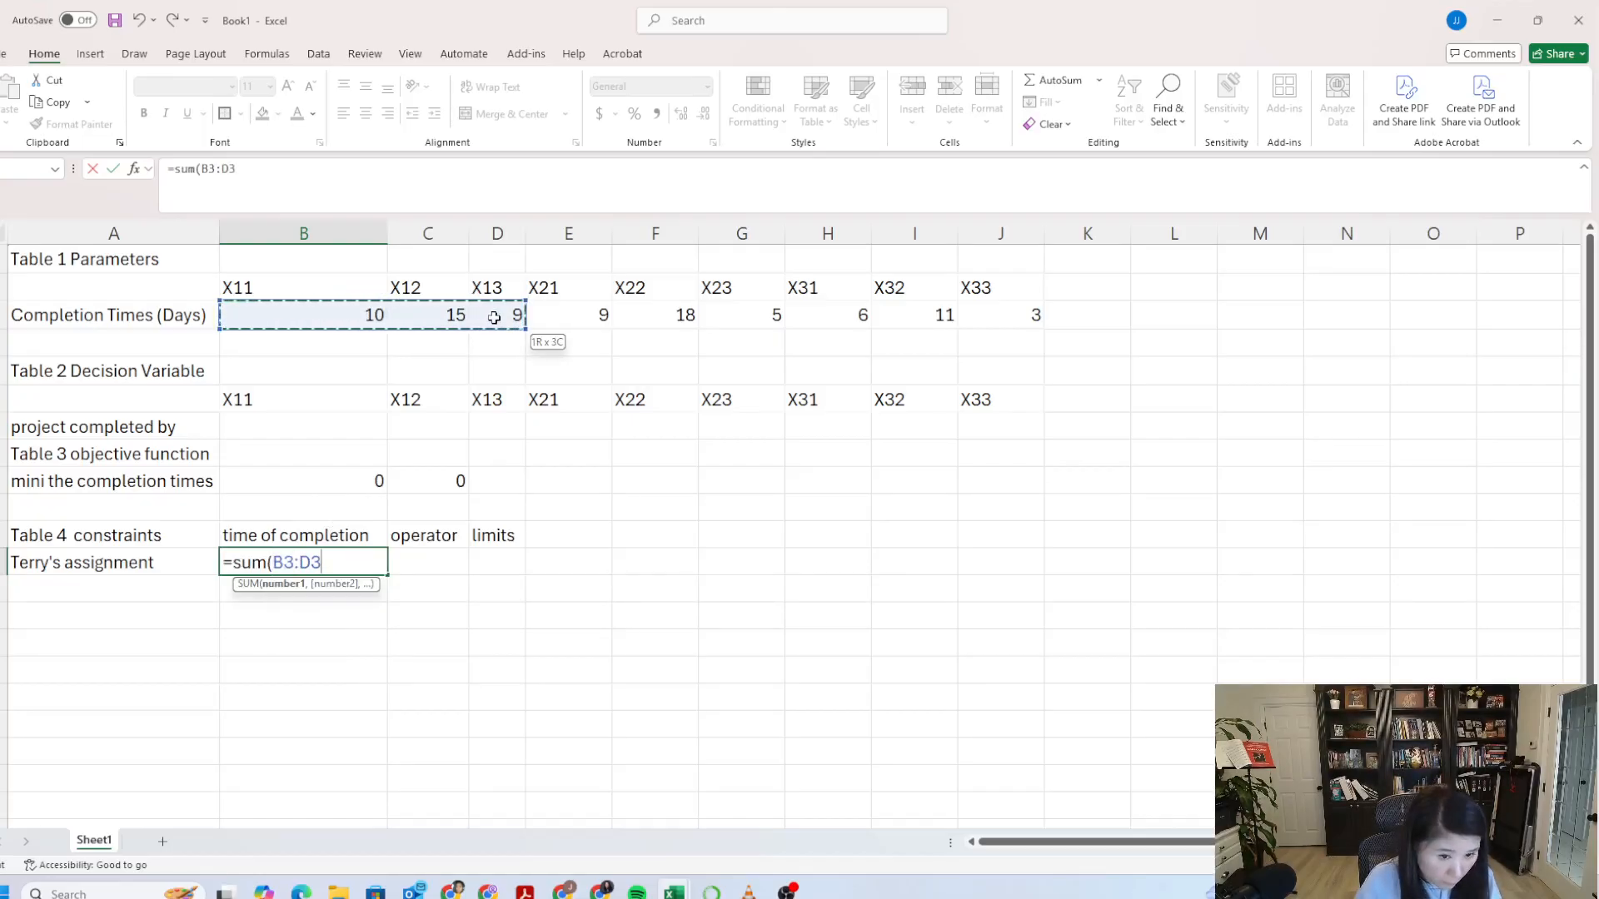
{"action": "left_click_drag", "start_coordinate": [292, 425], "coordinate": [486, 427]}
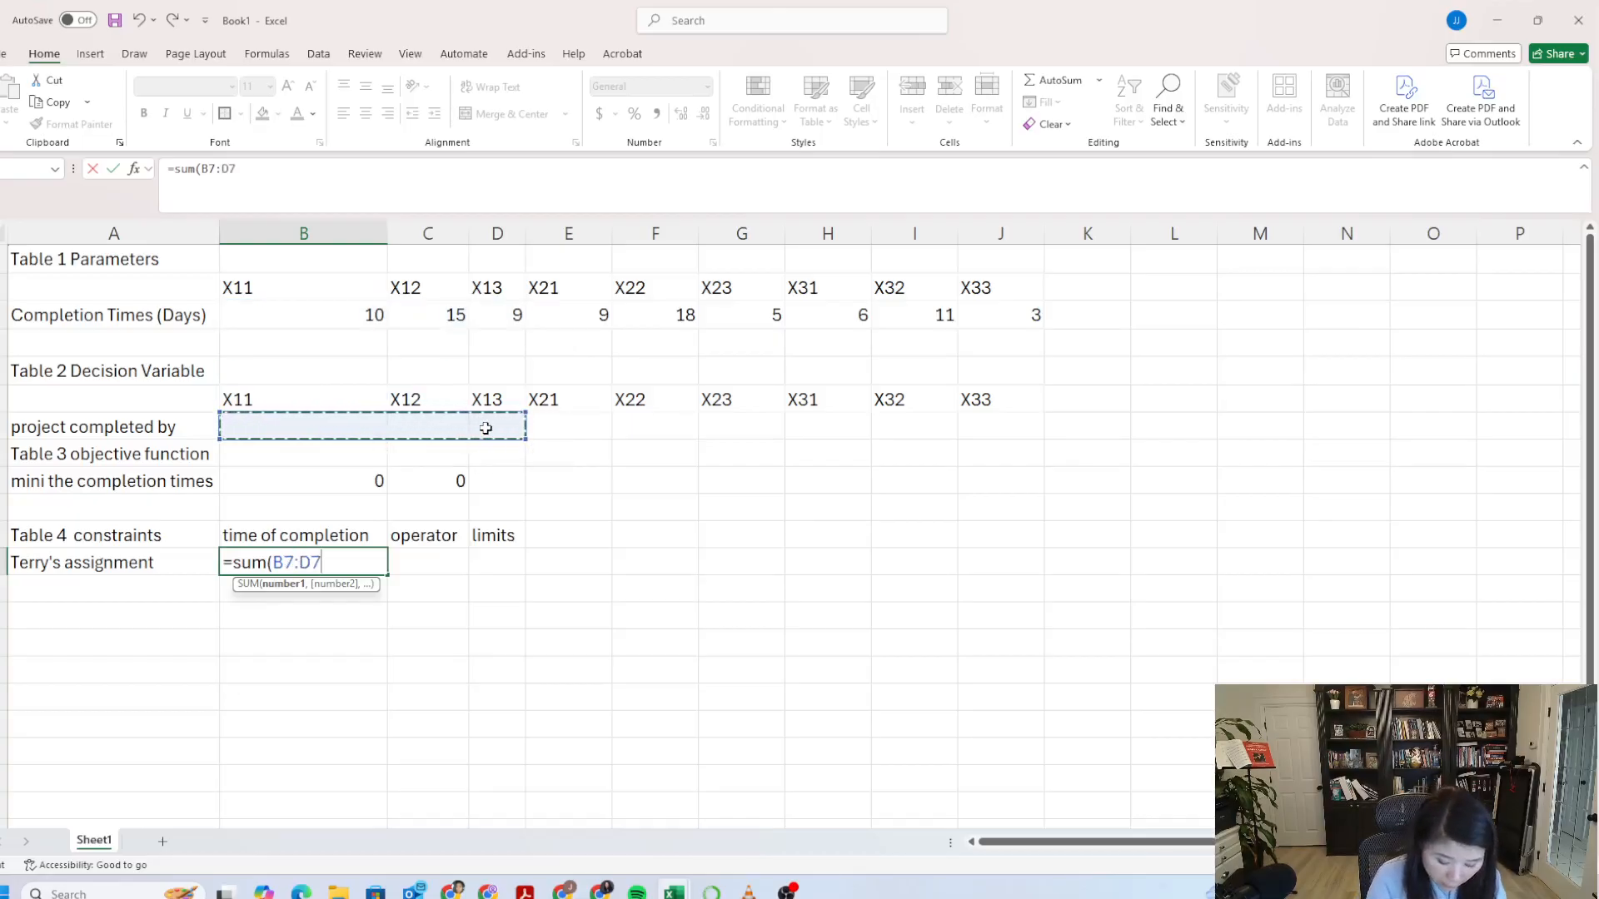
{"action": "type", "text": ")"}
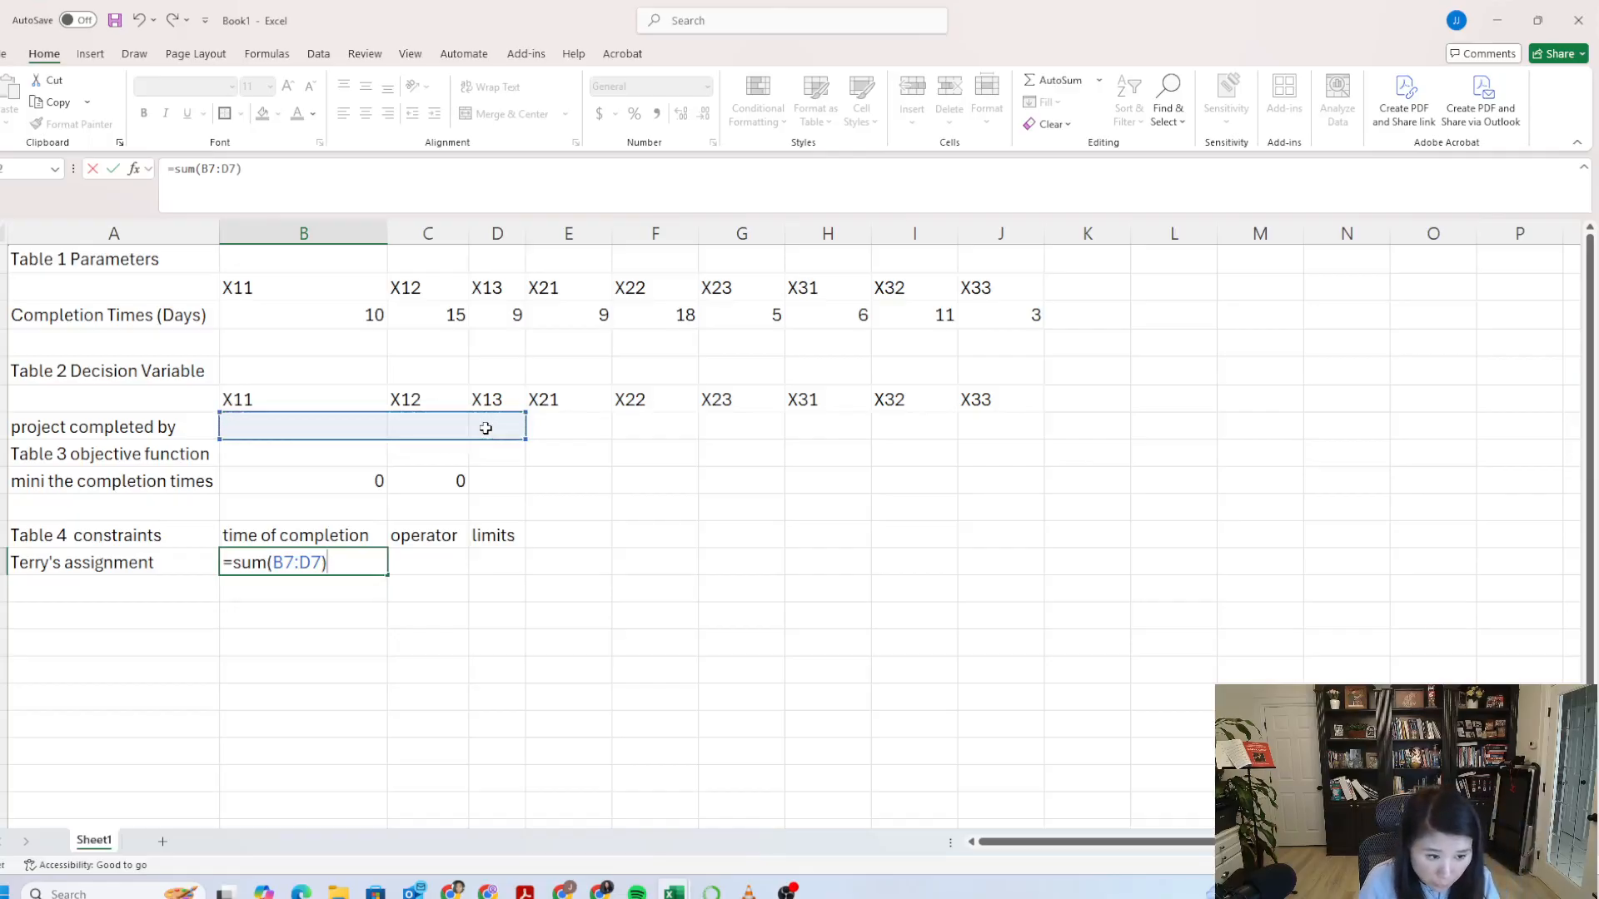
{"action": "key", "text": "Return"}
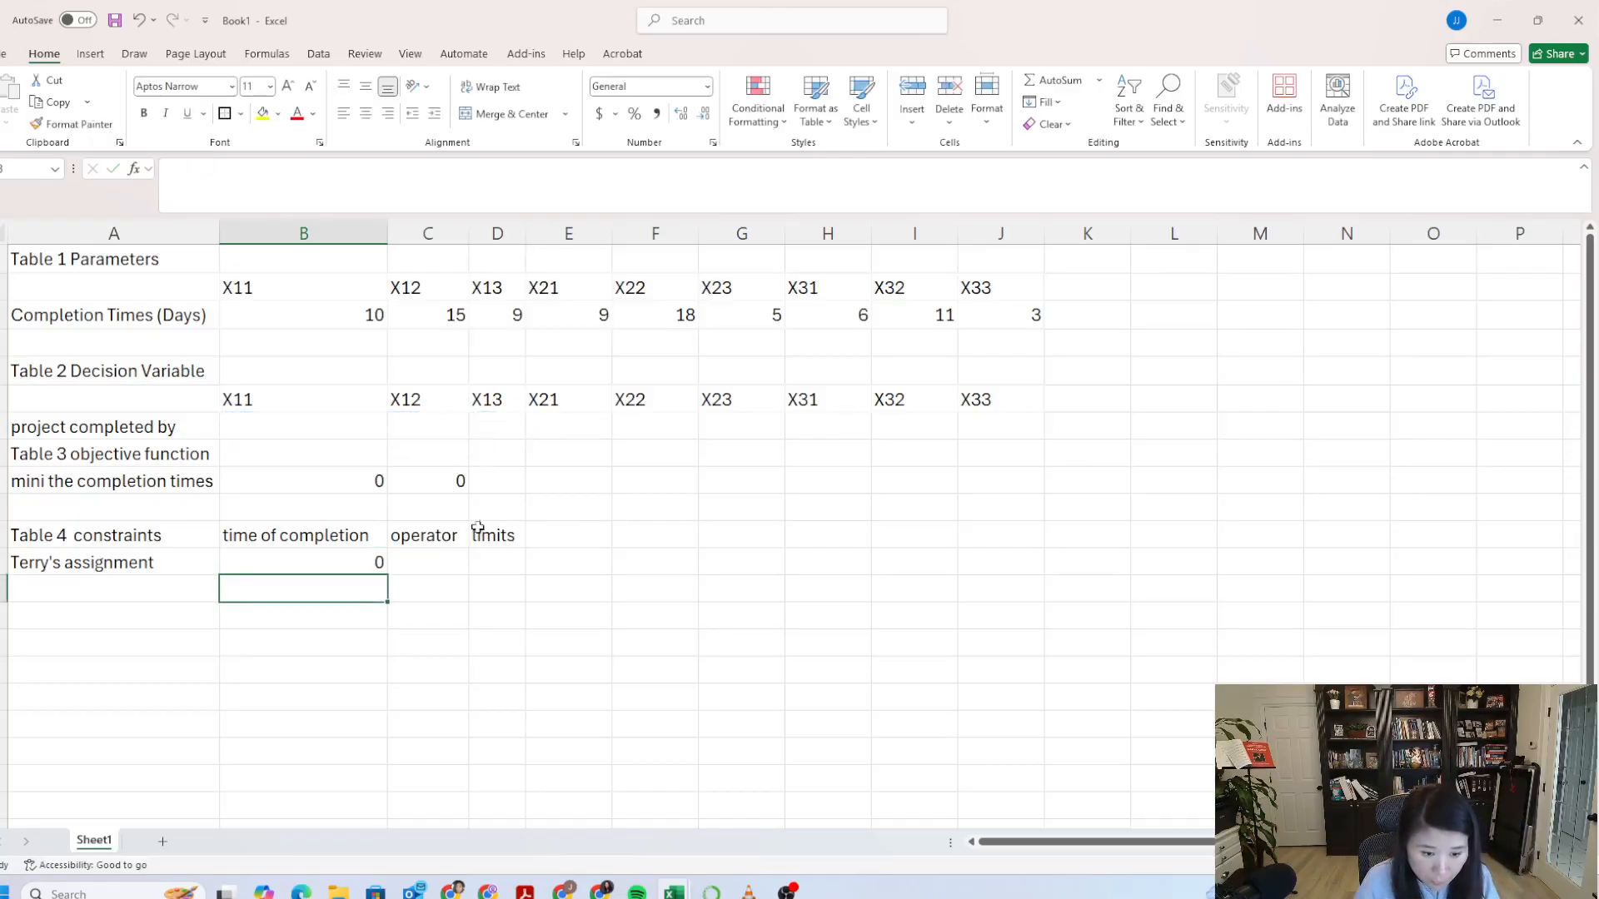
Step: Give the first worker's constraint the operator "<=" in C12 and the limit 1 in D12
{"action": "left_click", "coordinate": [445, 562]}
{"action": "type", "text": "<="}
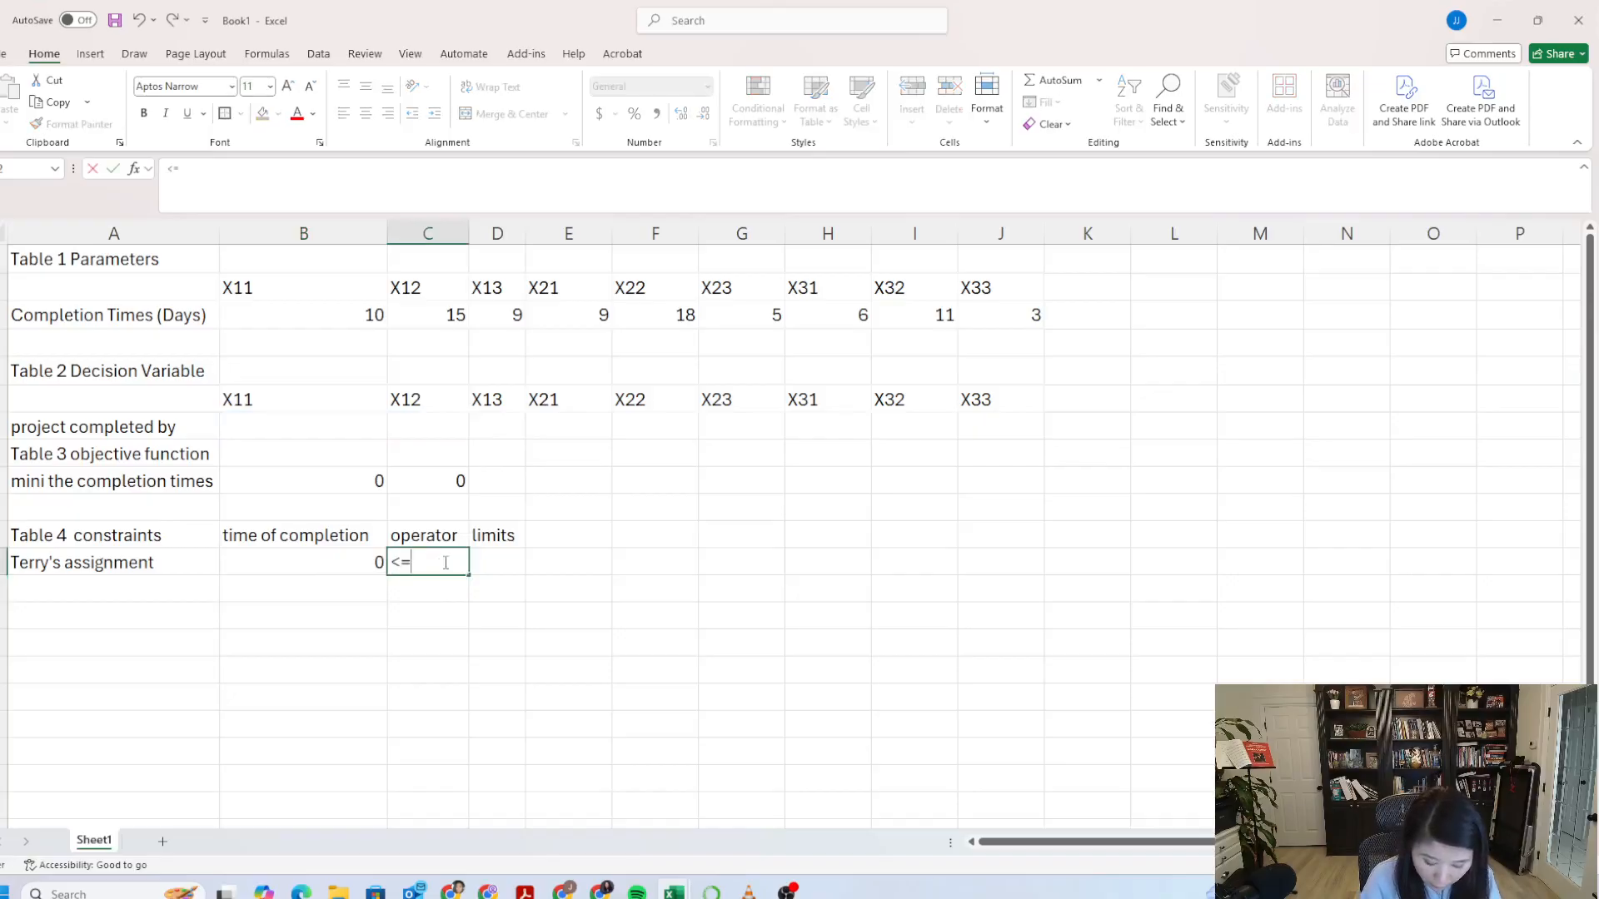
{"action": "left_click", "coordinate": [500, 562]}
{"action": "type", "text": "1"}
Step: Label A13 with the second worker's name in the possessive followed by "assignment"
{"action": "left_click", "coordinate": [105, 587]}
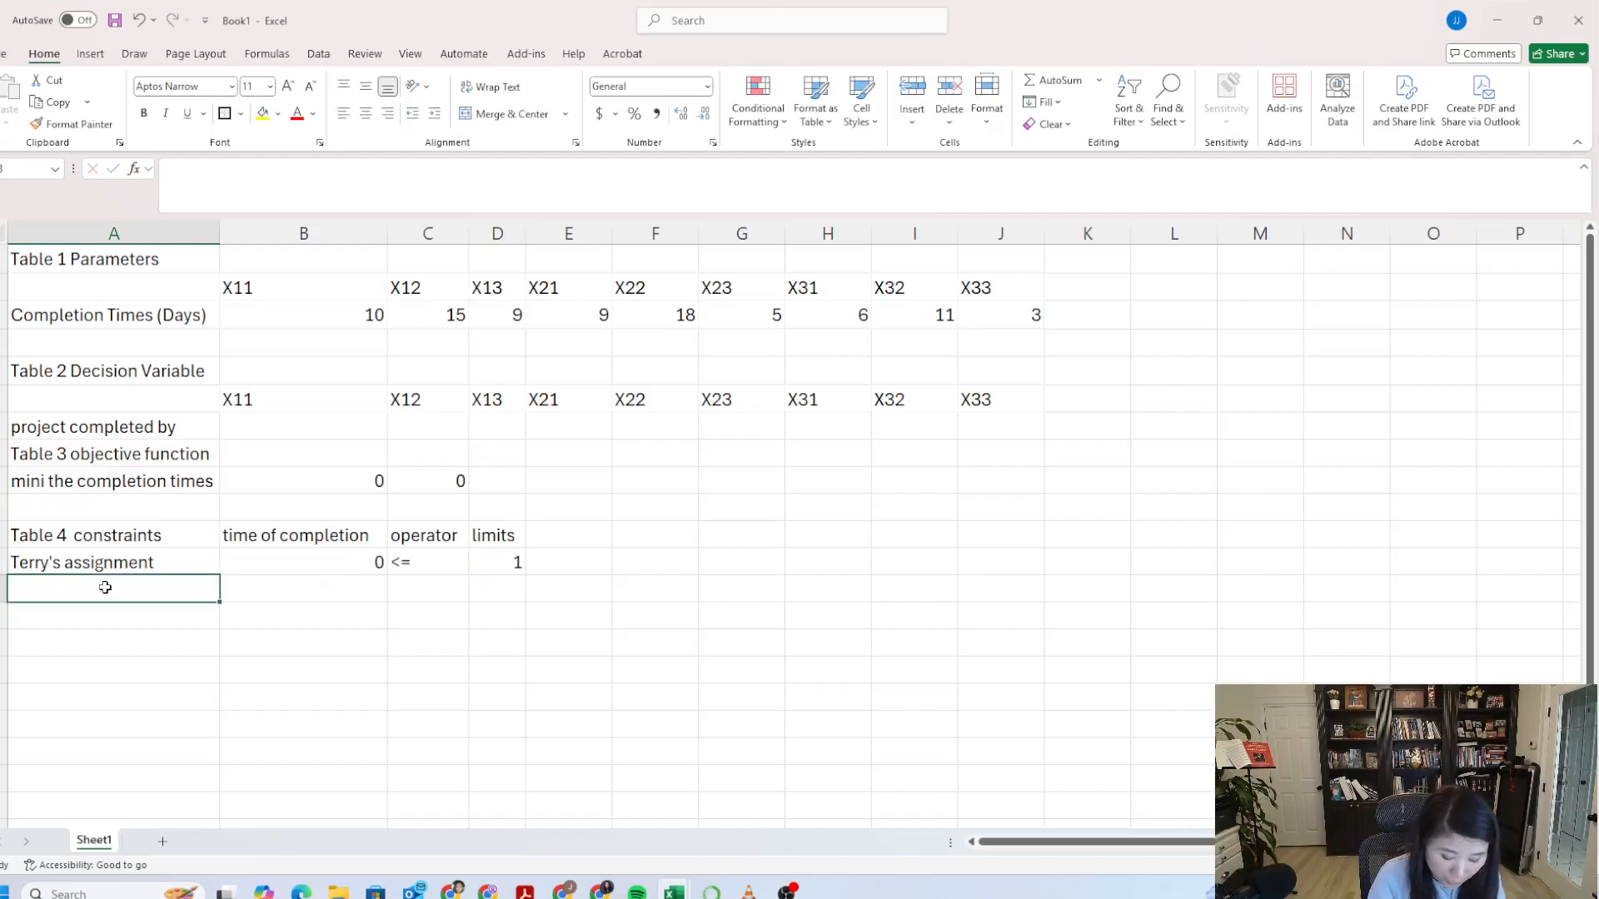
{"action": "key", "text": "Caps_Lock"}
{"action": "type", "text": "C"}
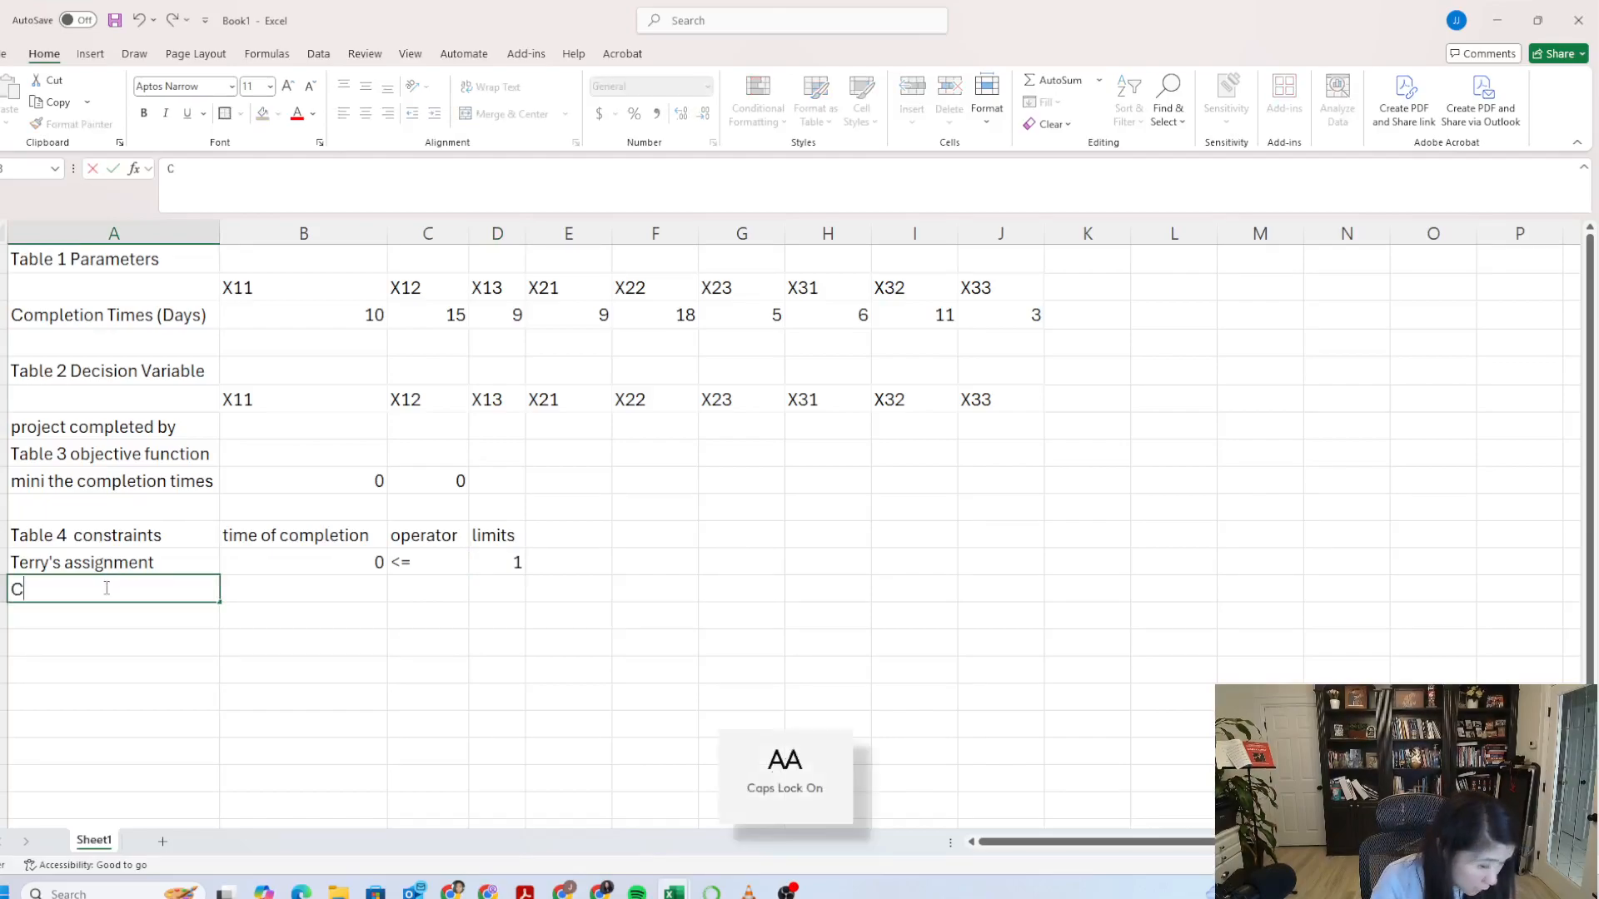
{"action": "key", "text": "Caps_Lock"}
{"action": "type", "text": "arle"}
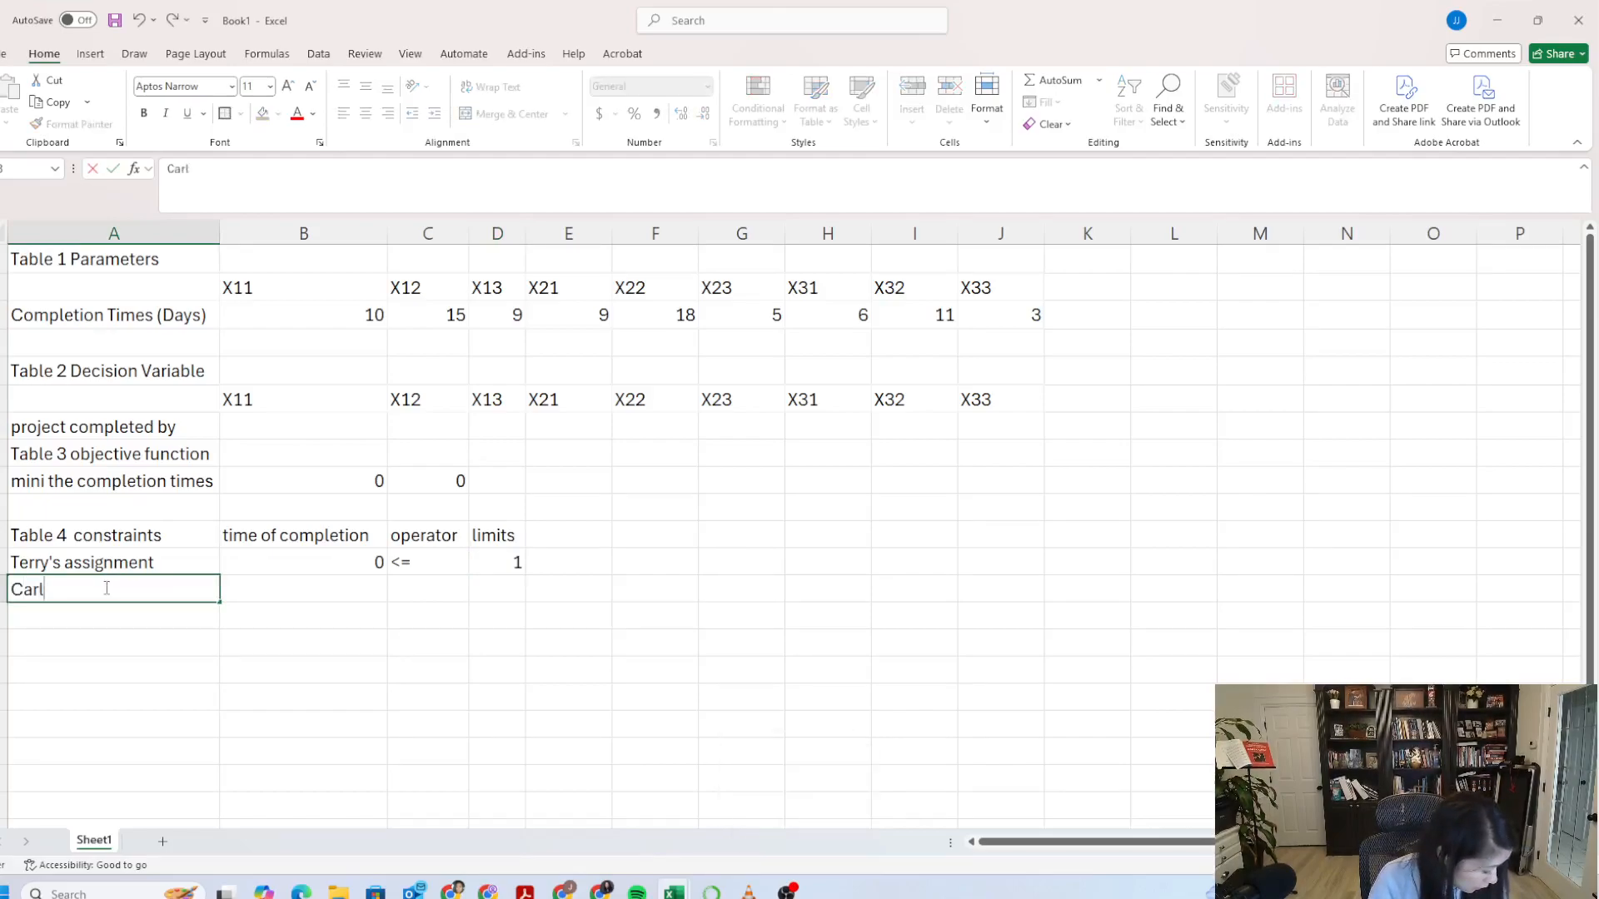
{"action": "type", "text": "'s as"}
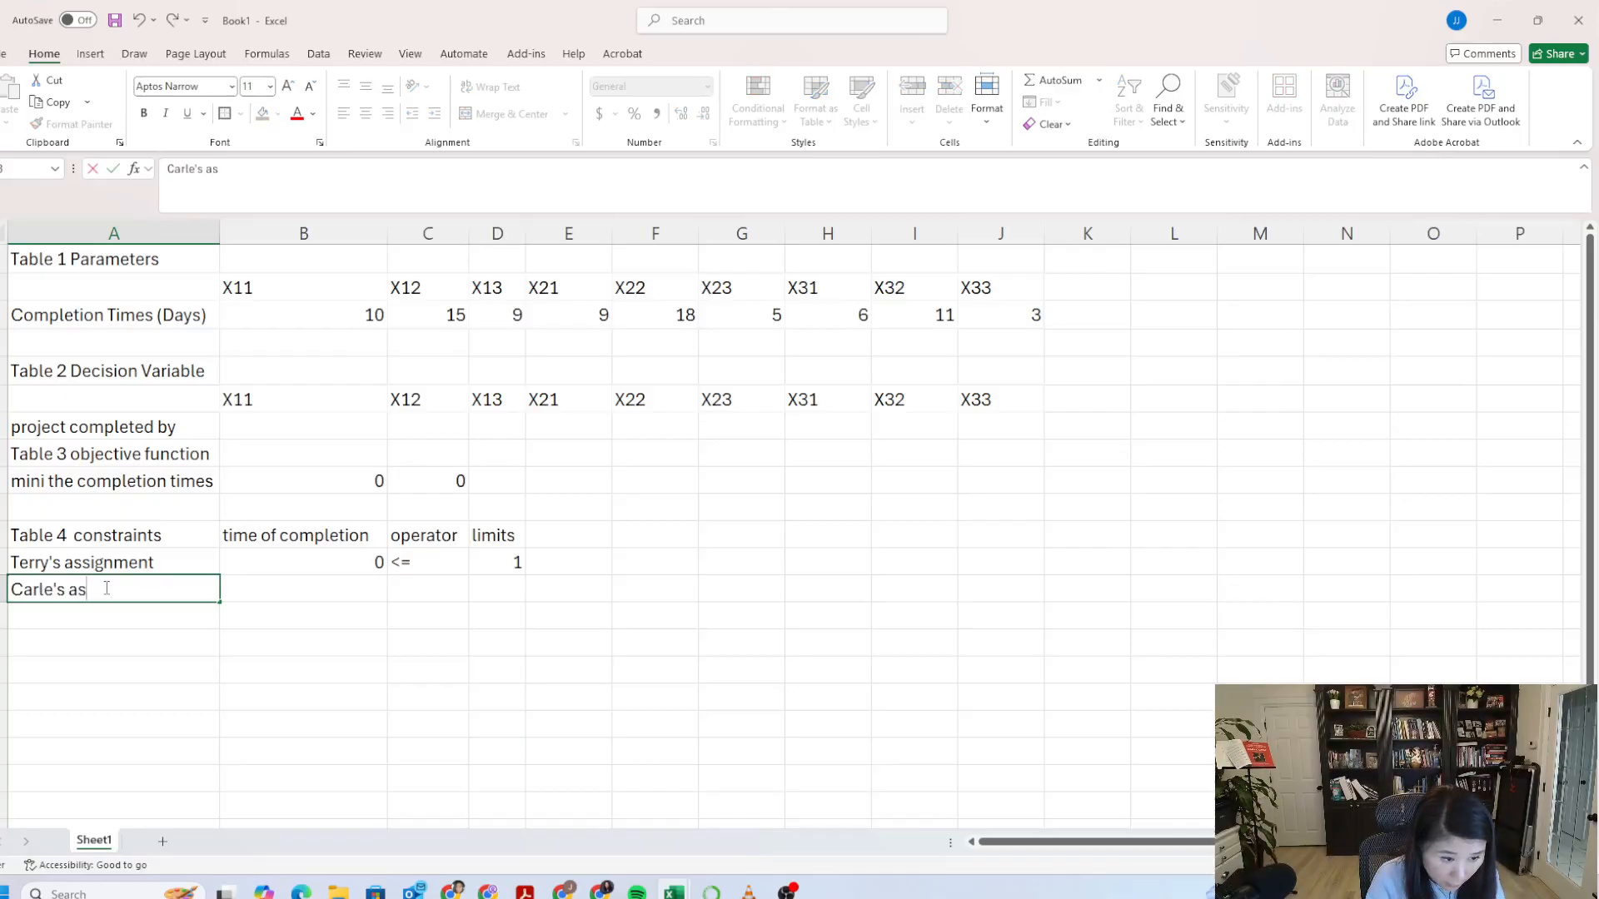
{"action": "type", "text": "signment"}
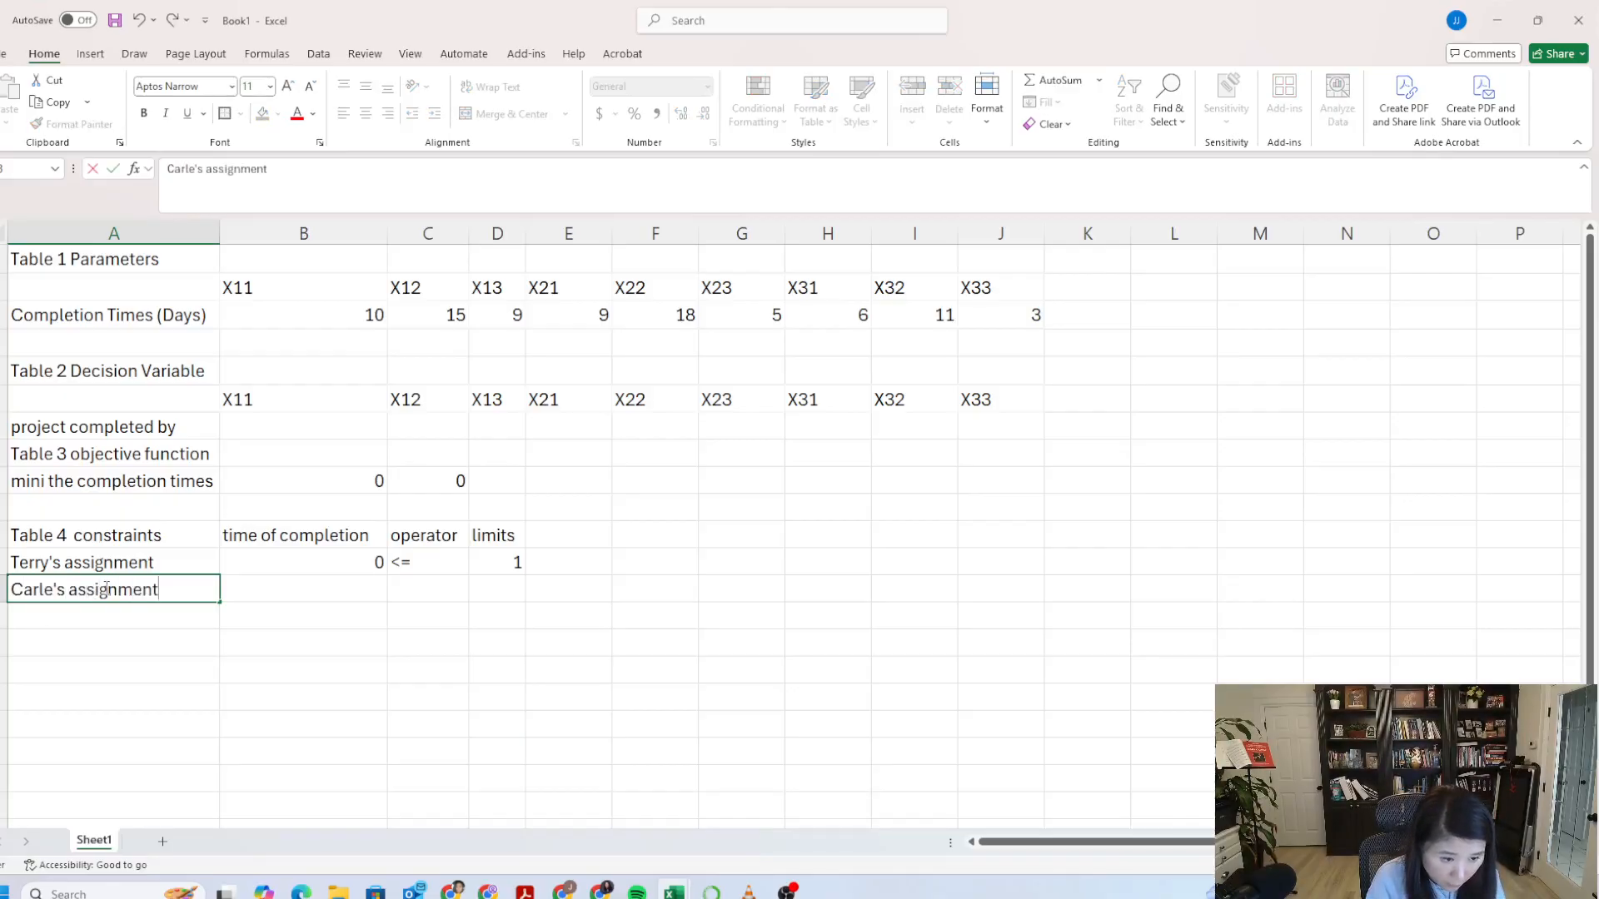
Step: Enter =SUM(E7:G7) in B13 to total the second worker's decision variables X21 to X23
{"action": "left_click", "coordinate": [322, 591]}
{"action": "type", "text": "=sum("}
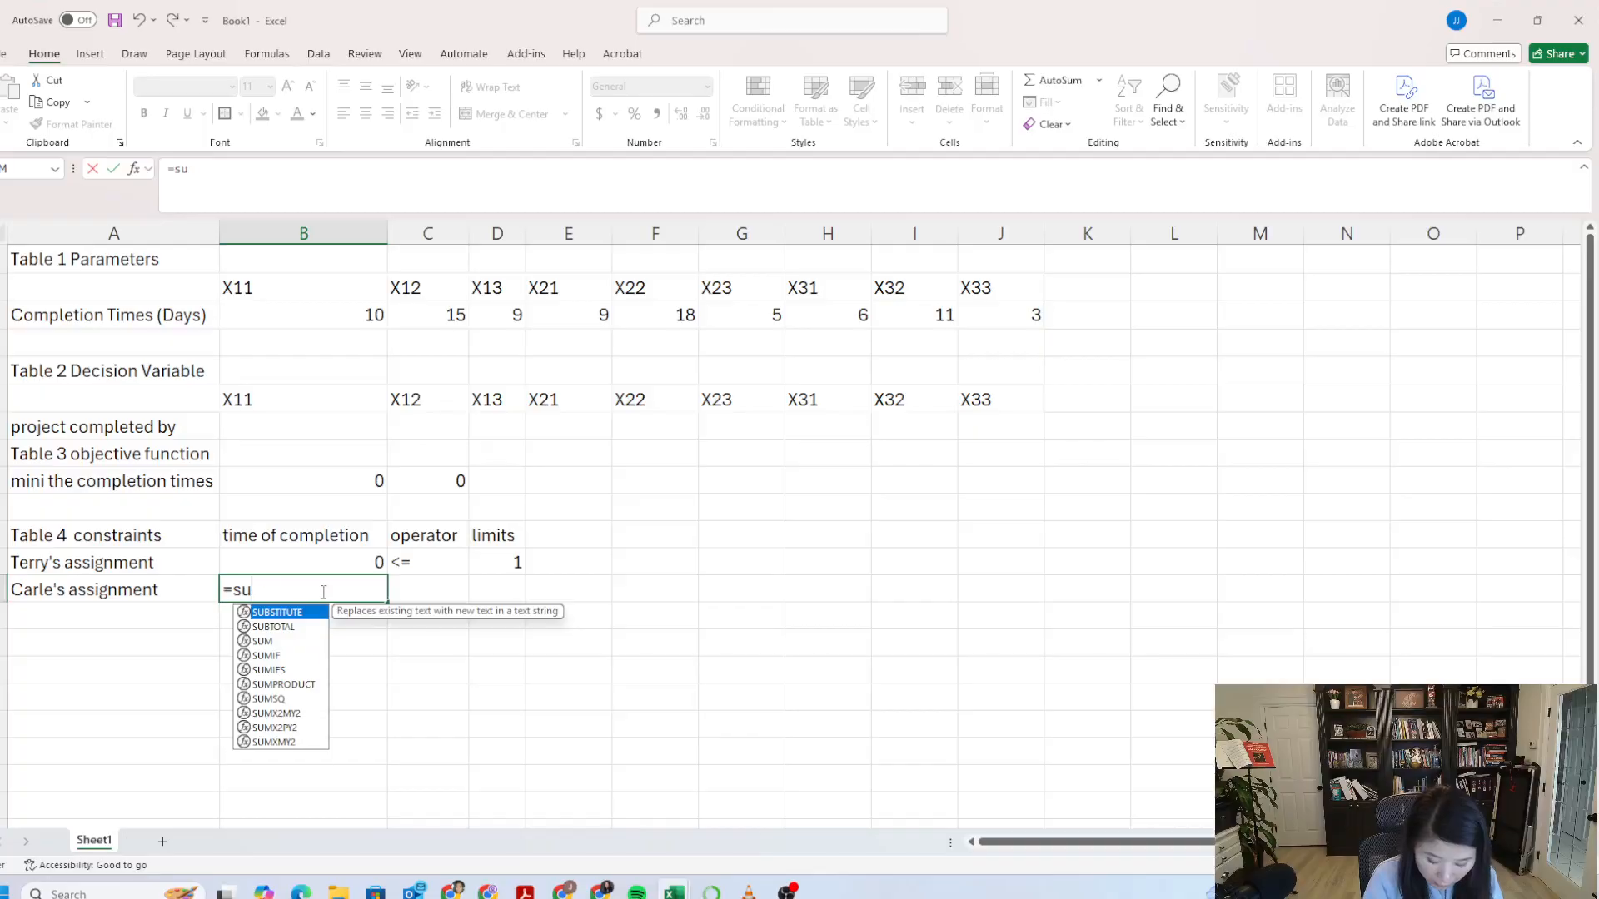
{"action": "left_click", "coordinate": [589, 407]}
{"action": "left_click_drag", "start_coordinate": [596, 425], "coordinate": [708, 424]}
{"action": "type", "text": ")"}
{"action": "key", "text": "Return"}
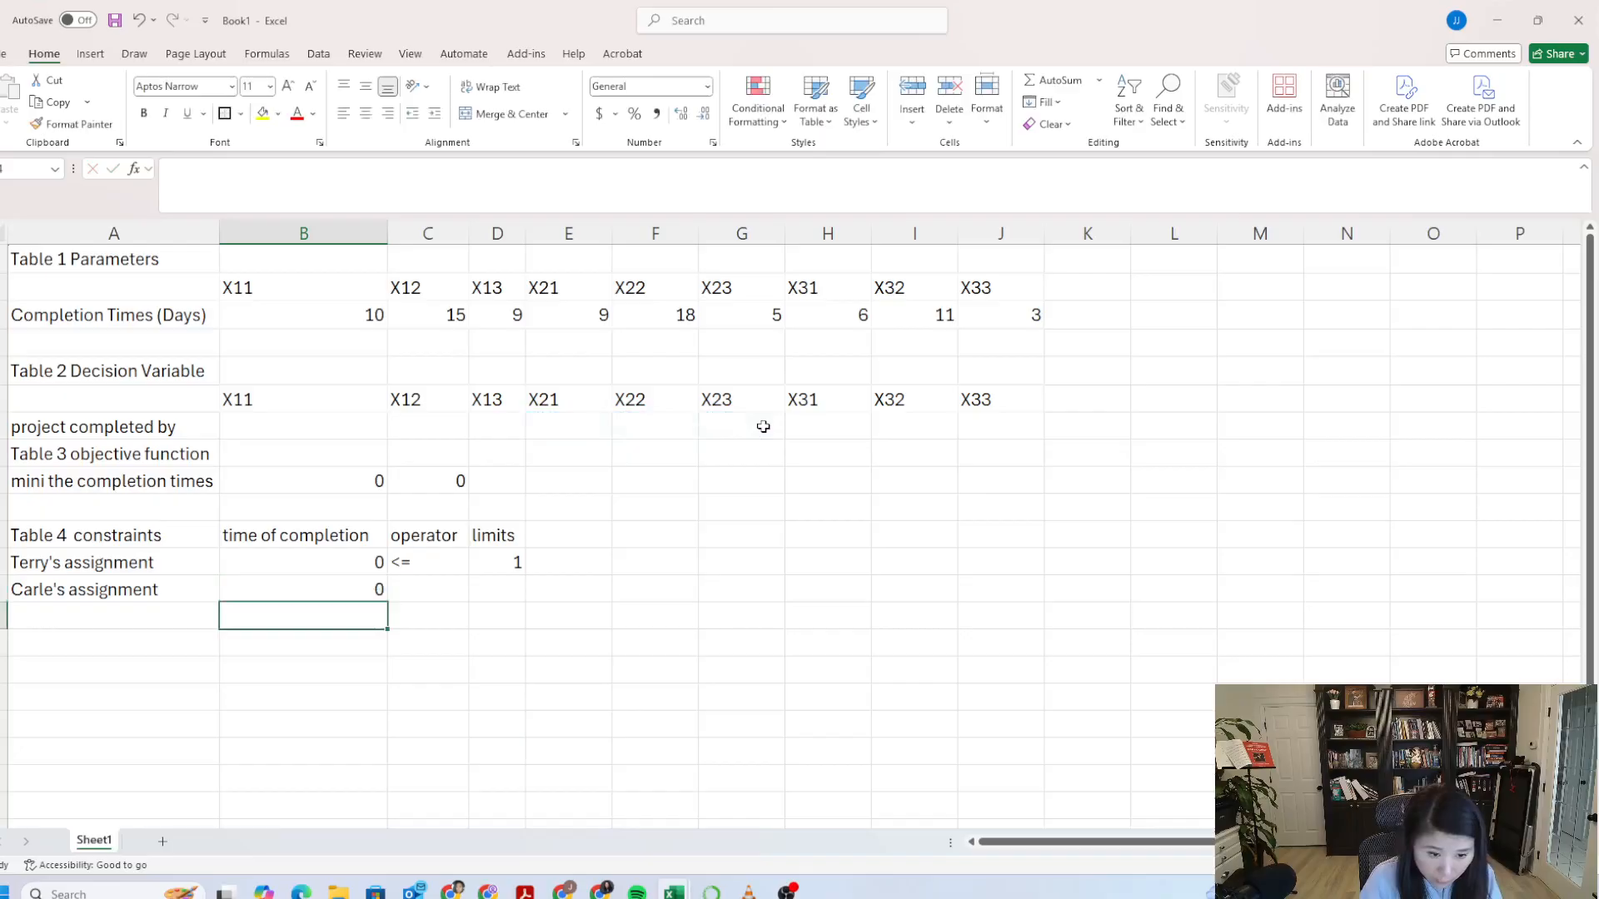
Step: Give the second worker's constraint the operator "<=" in C13 and the limit 1 in D13
{"action": "left_click", "coordinate": [402, 597]}
{"action": "type", "text": "<=1"}
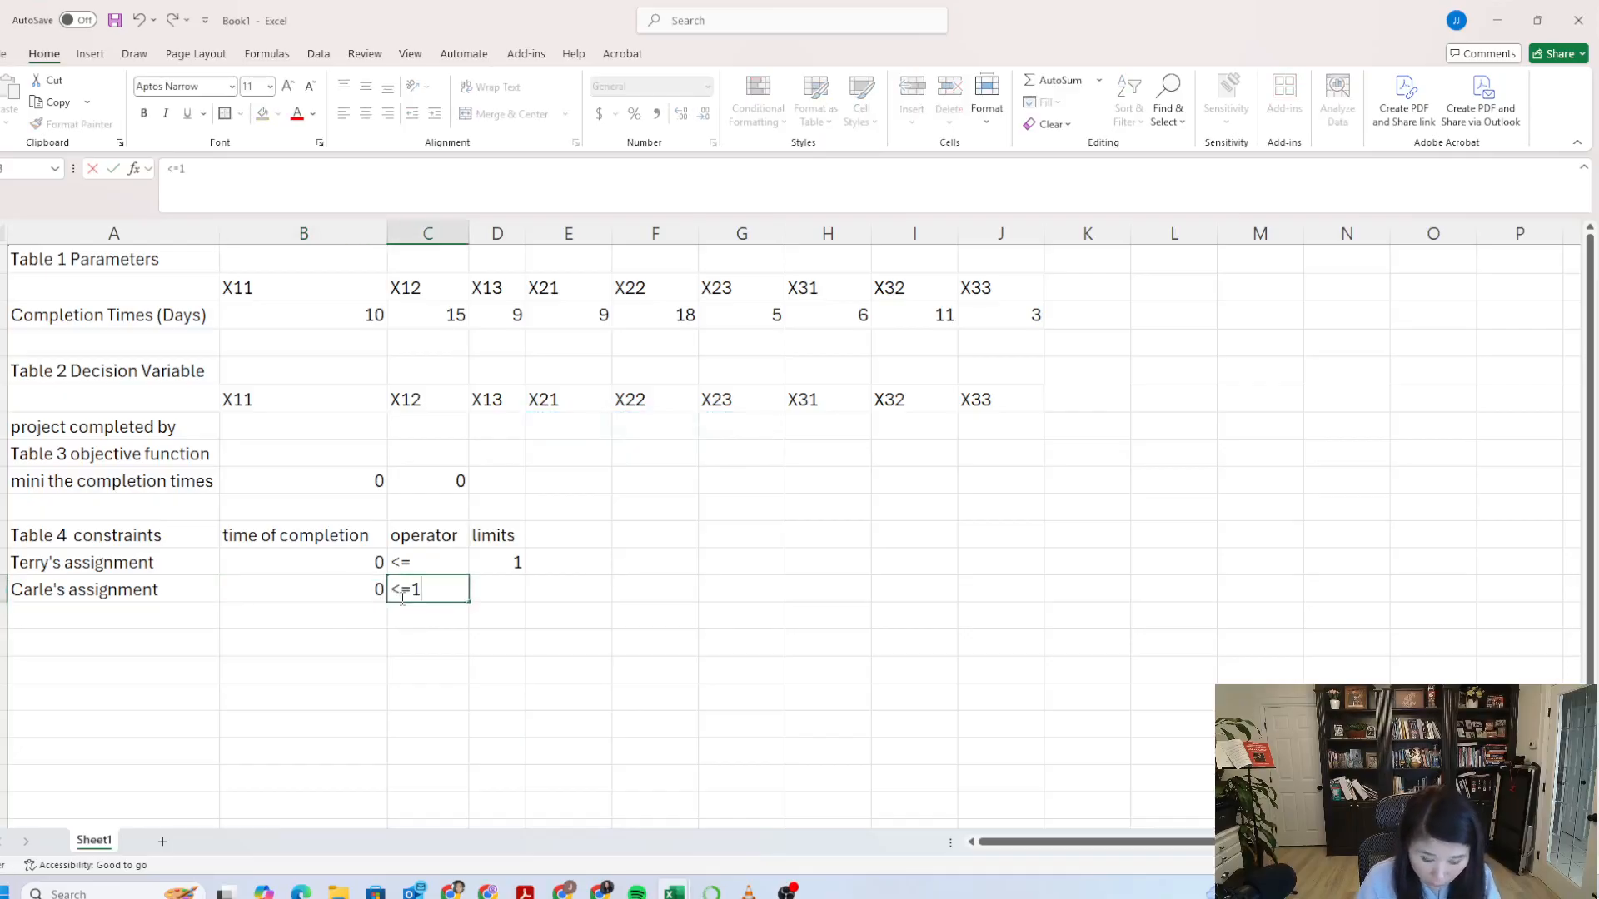
{"action": "left_click", "coordinate": [524, 587]}
{"action": "type", "text": "1"}
Step: Label A14 with the third worker's name in the possessive followed by "assignment"
{"action": "left_click", "coordinate": [84, 620]}
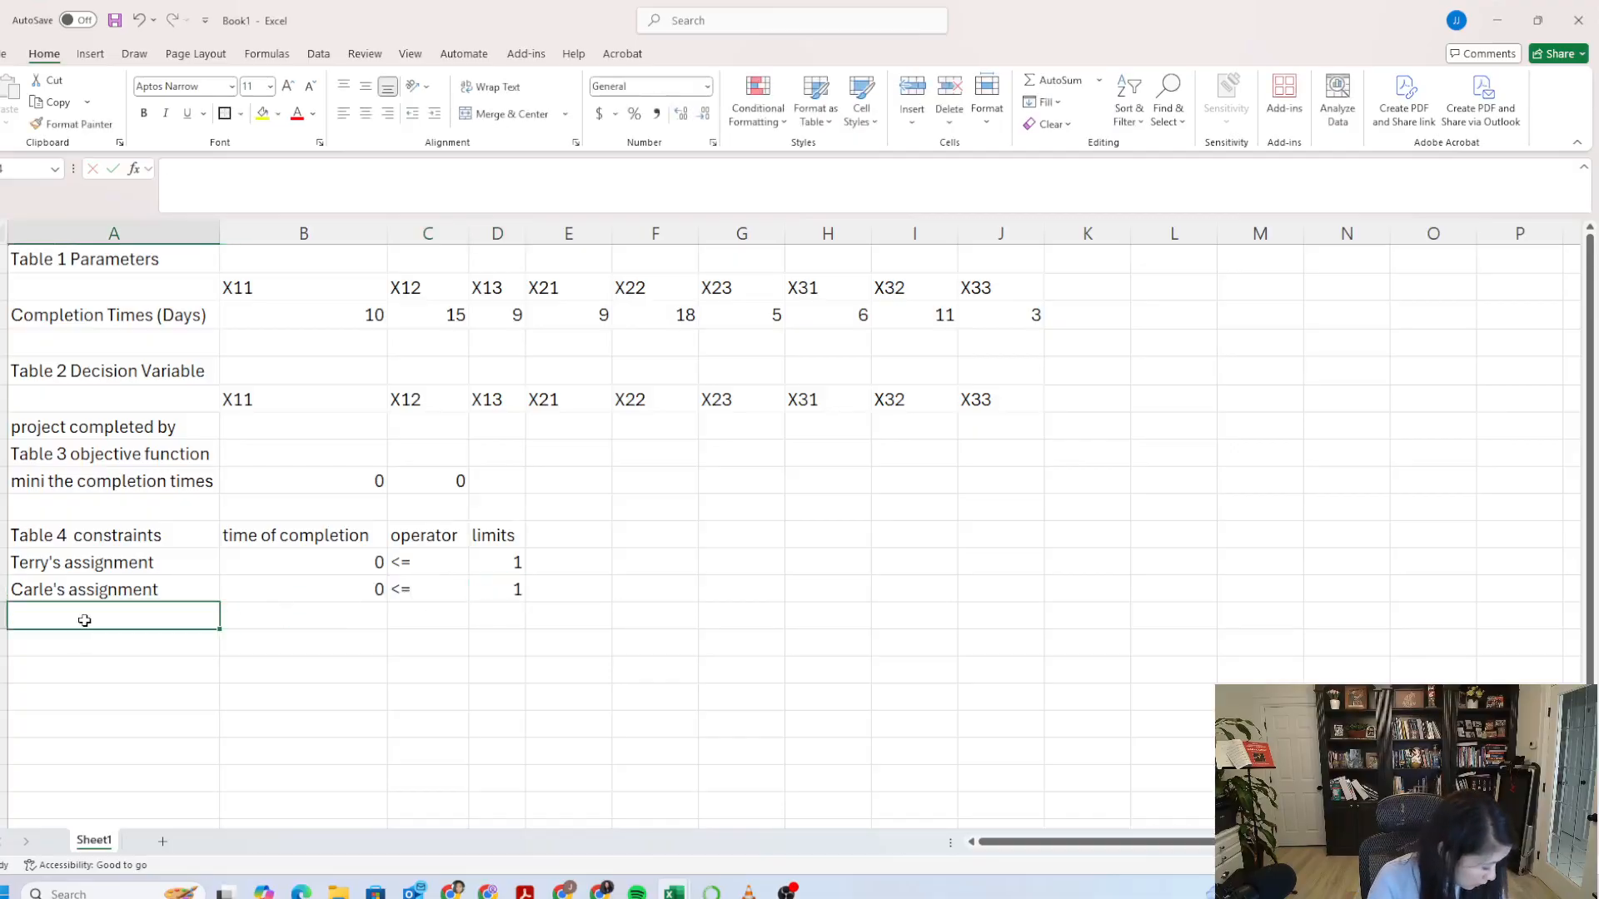
{"action": "key", "text": "Caps_Lock"}
{"action": "type", "text": "M"}
{"action": "key", "text": "Caps_Lock"}
{"action": "type", "text": "c"}
{"action": "key", "text": "Caps_Lock"}
{"action": "type", "text": "C"}
{"action": "key", "text": "Caps_Lock"}
{"action": "type", "text": "lymonds"}
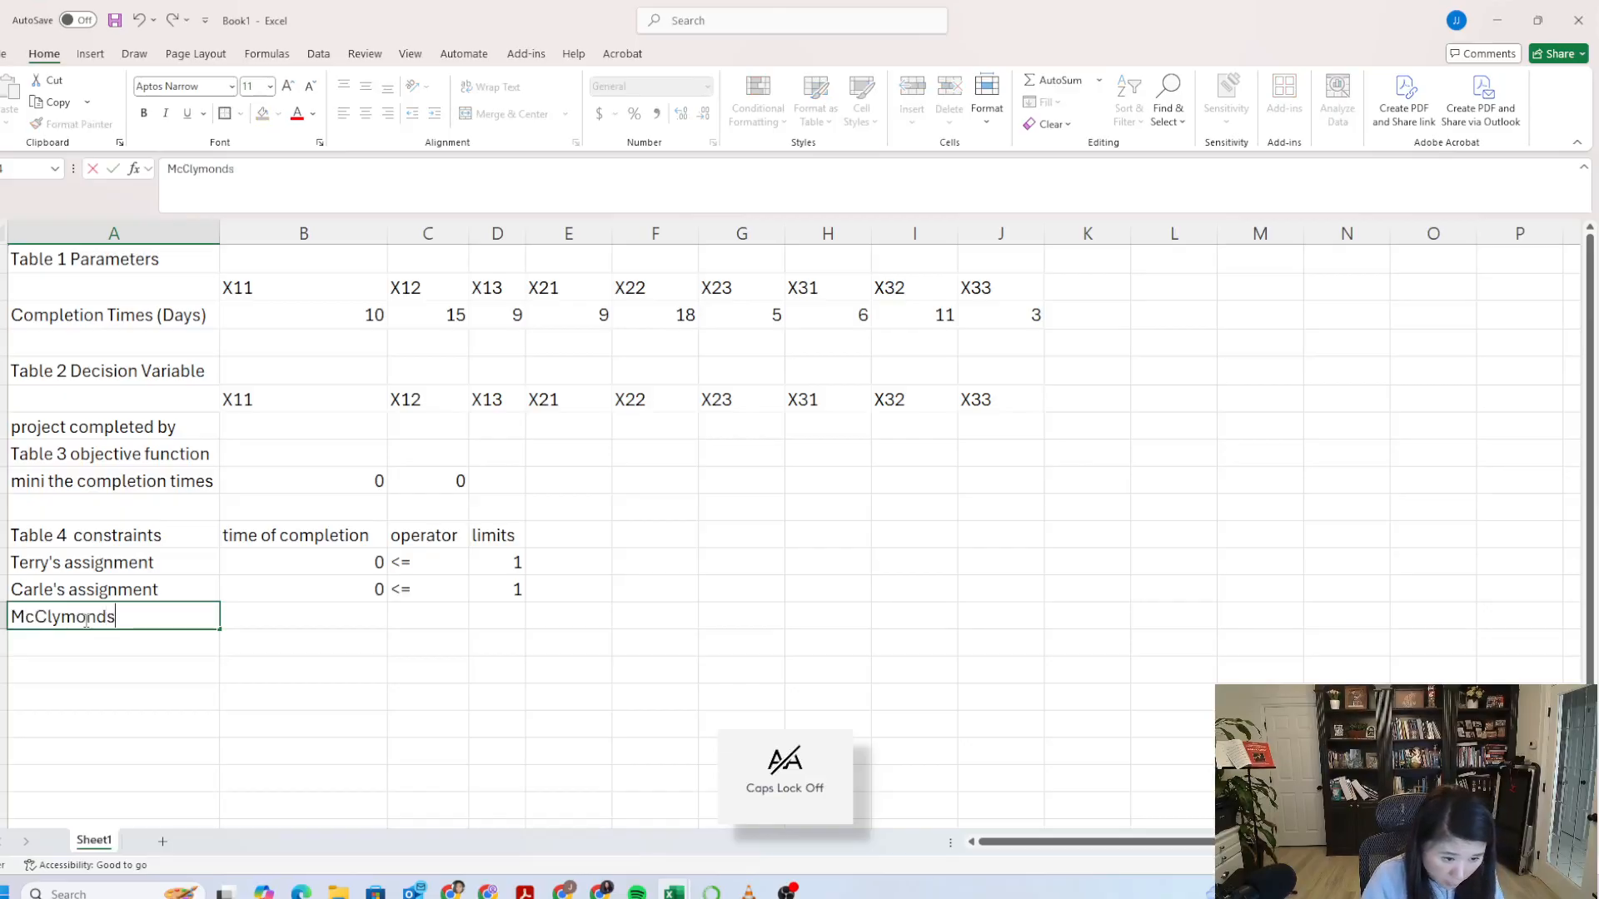
{"action": "type", "text": "' assignment"}
Step: Enter =SUM(H7:J7) in B14 to total the third worker's decision variables X31 to X33
{"action": "left_click", "coordinate": [275, 616]}
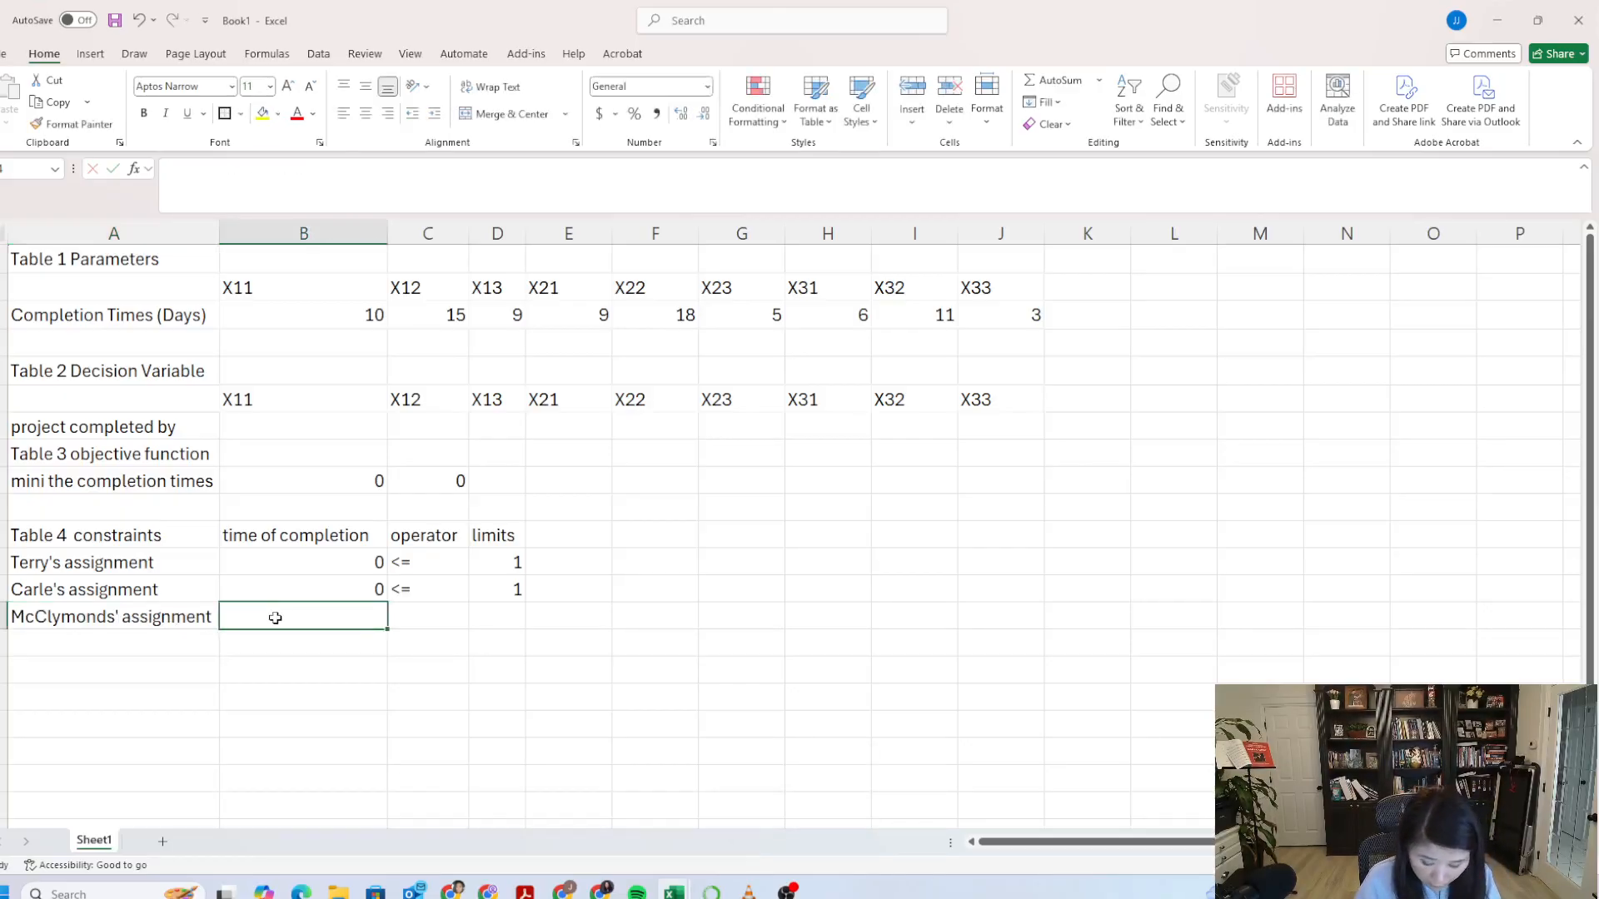
{"action": "type", "text": "=sum("}
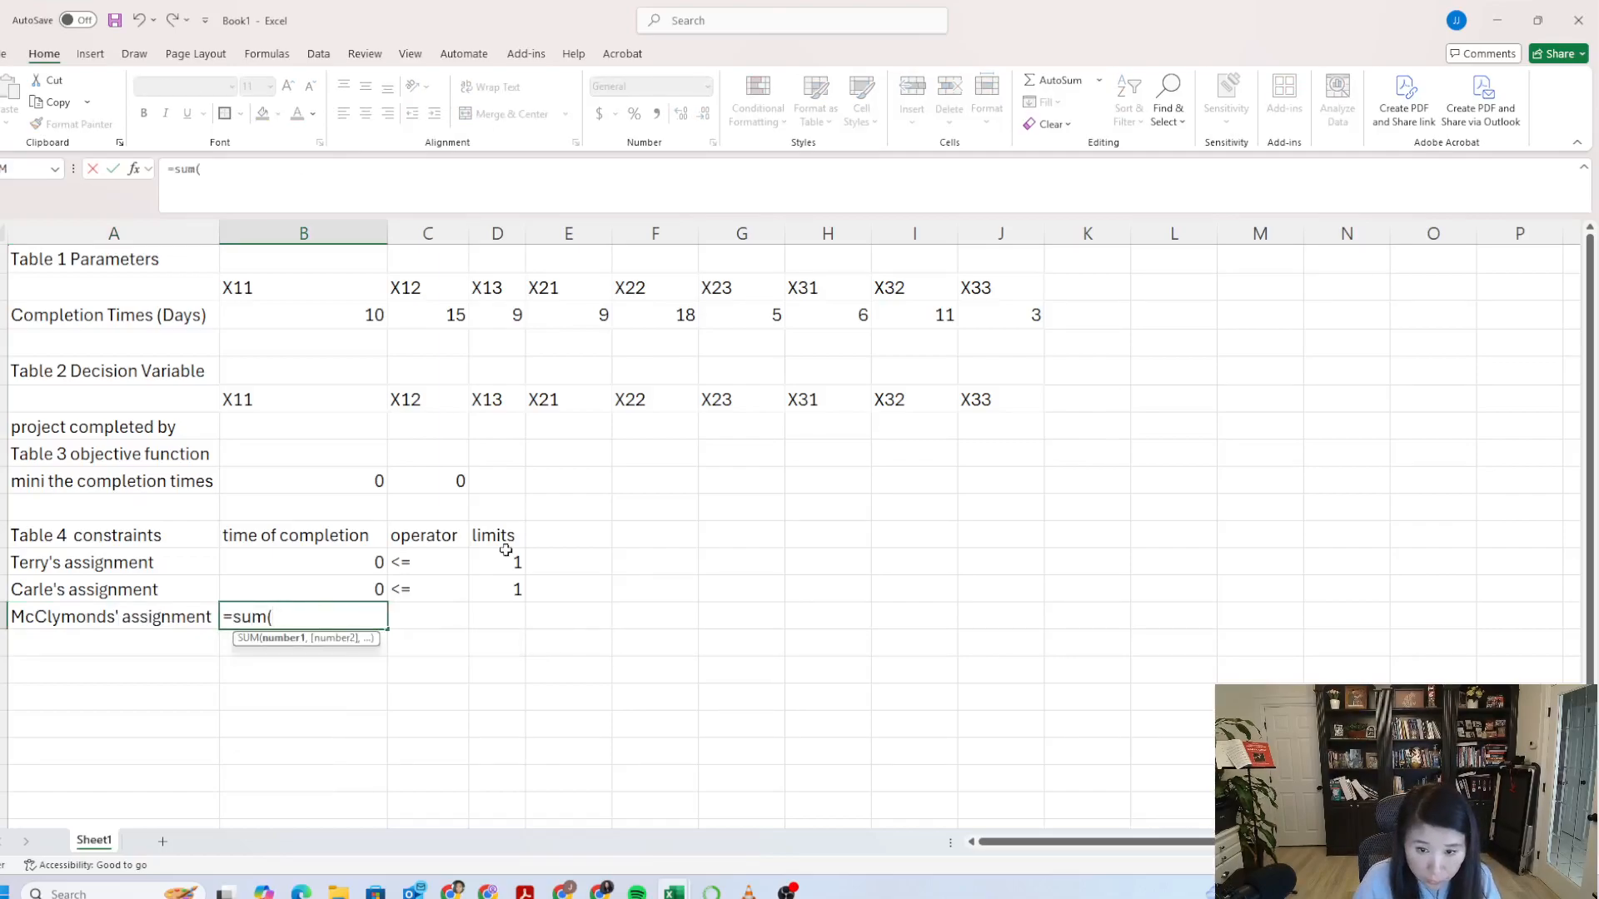
{"action": "left_click_drag", "start_coordinate": [833, 420], "coordinate": [994, 428]}
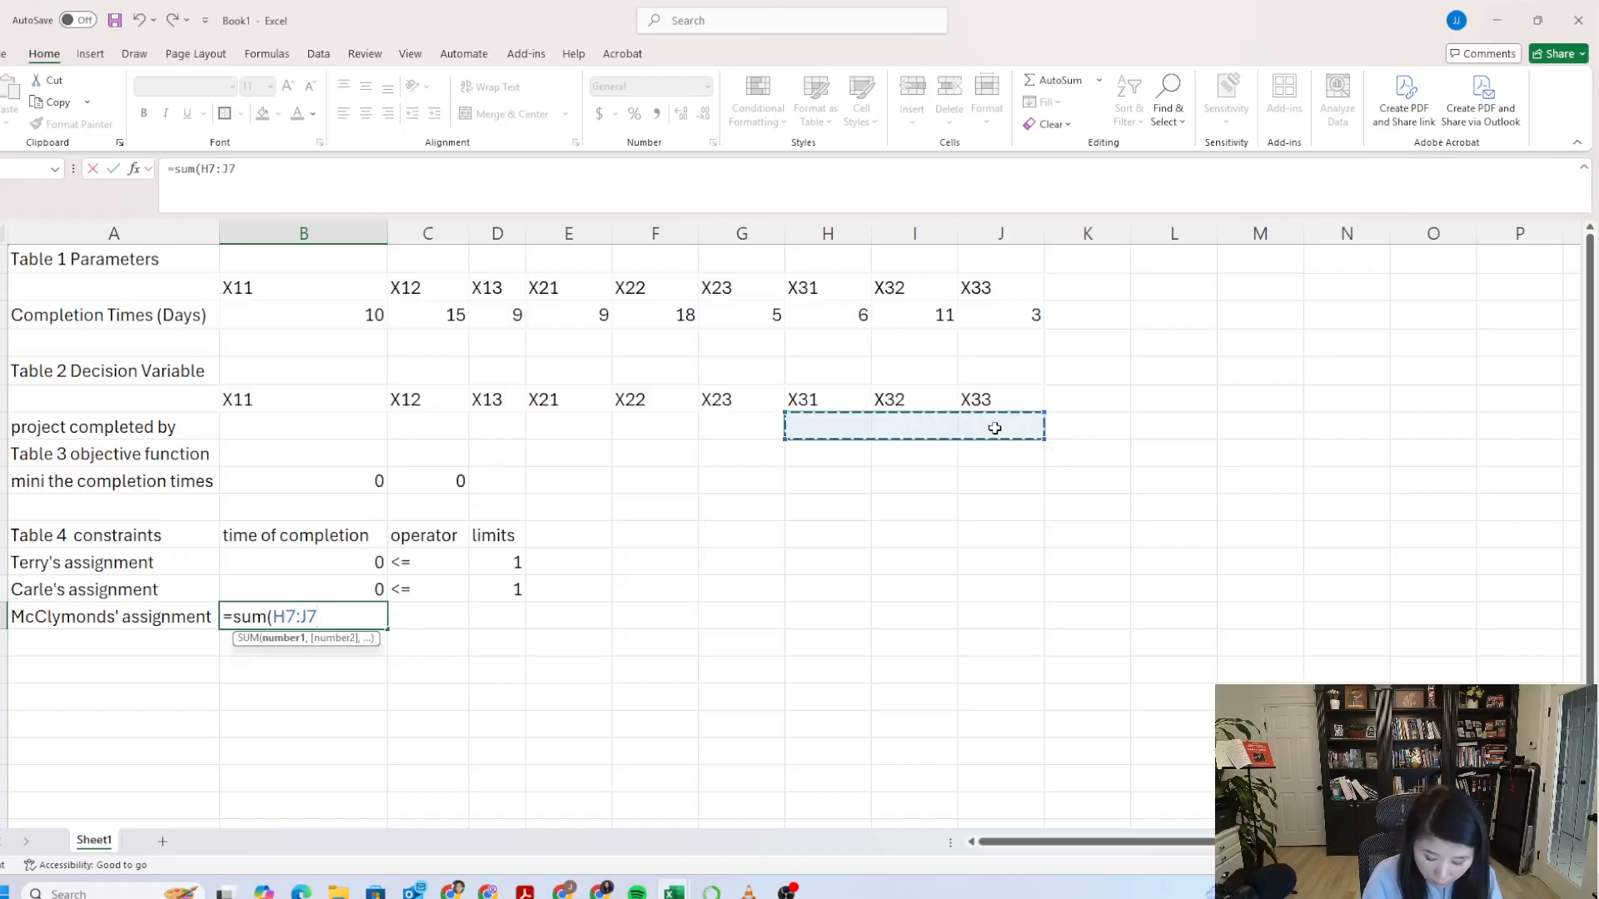
{"action": "type", "text": ")"}
Step: Give the third worker's constraint the operator "<=" in C14 and the limit 1 in D14
{"action": "left_click", "coordinate": [452, 614]}
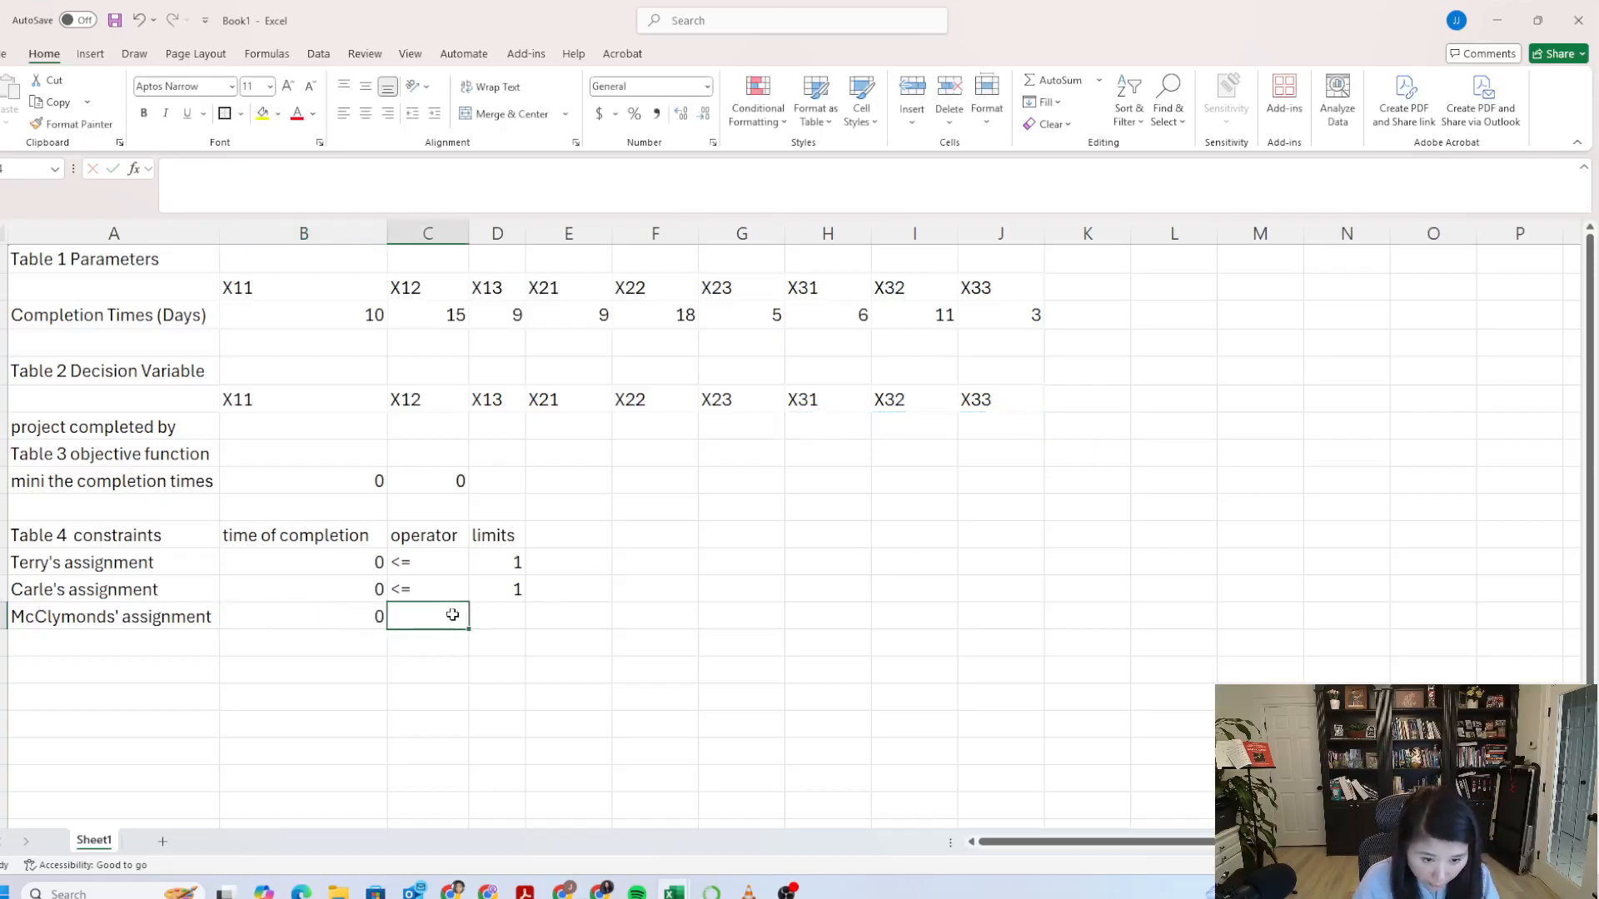
{"action": "type", "text": "<="}
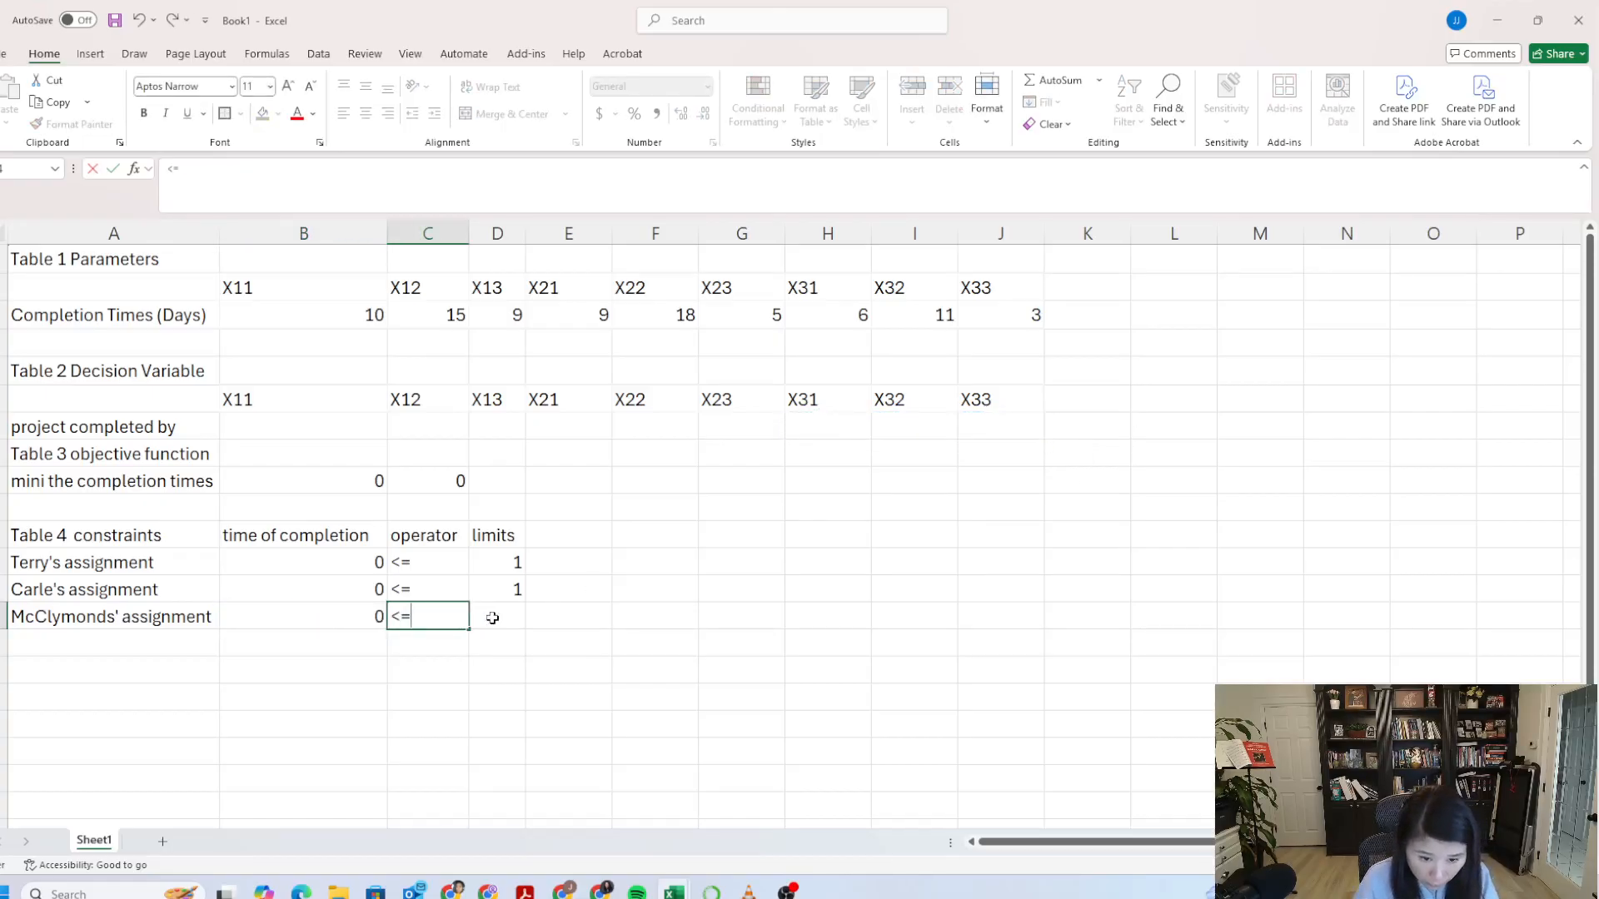
{"action": "left_click", "coordinate": [488, 615]}
{"action": "type", "text": "1"}
Step: Enter the label "client 1" in A15, below the three worker constraints
{"action": "left_click", "coordinate": [178, 641]}
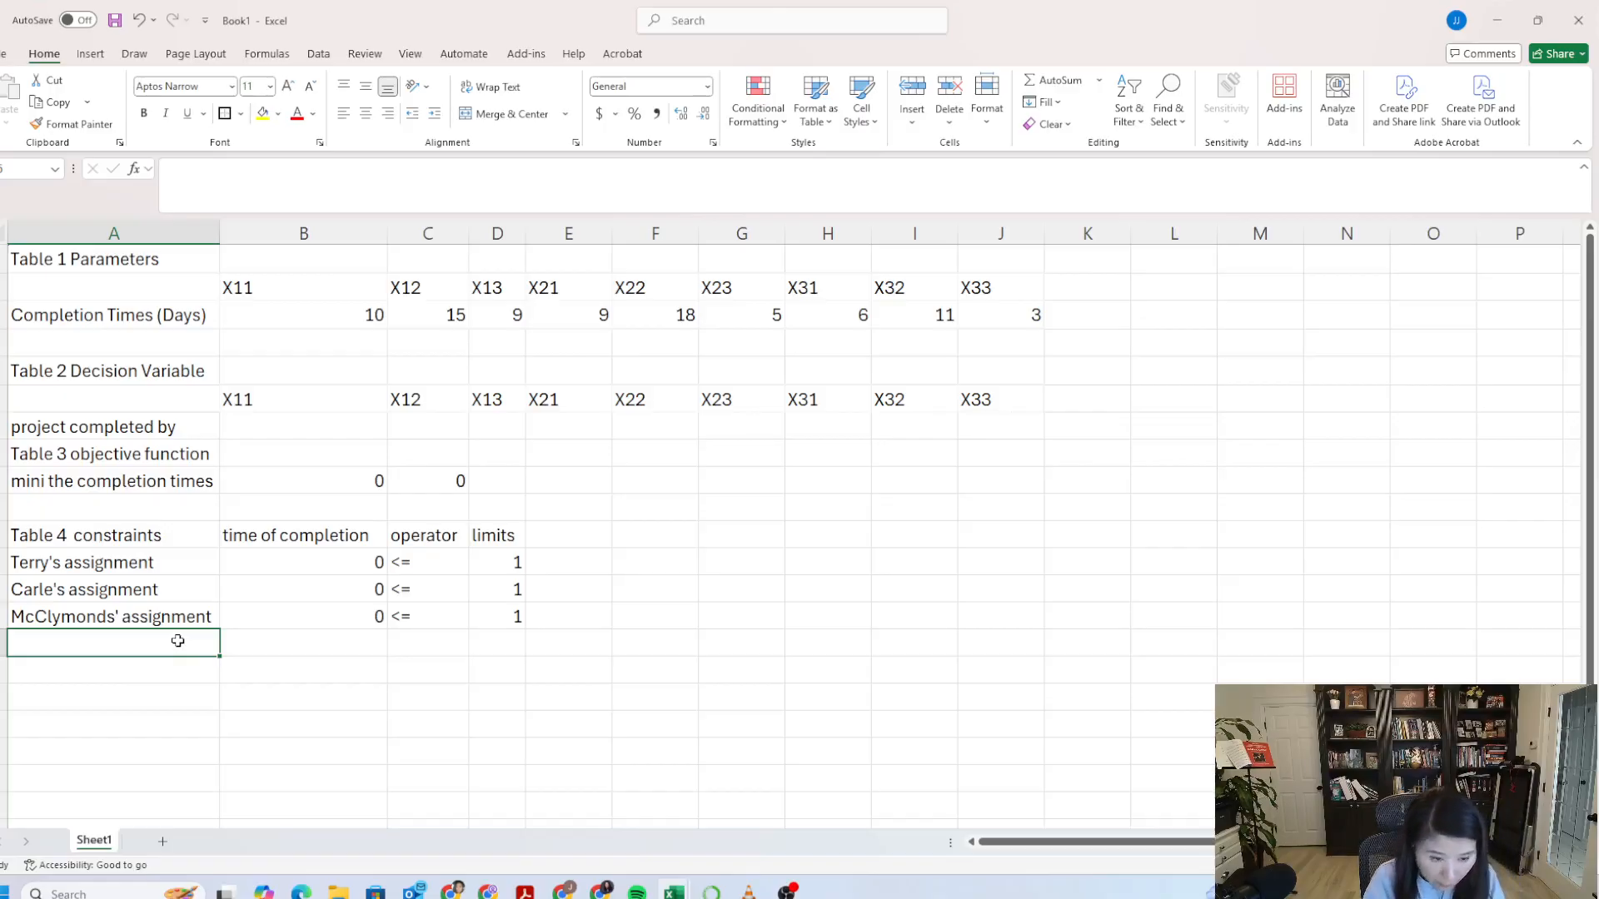
{"action": "type", "text": "cli"}
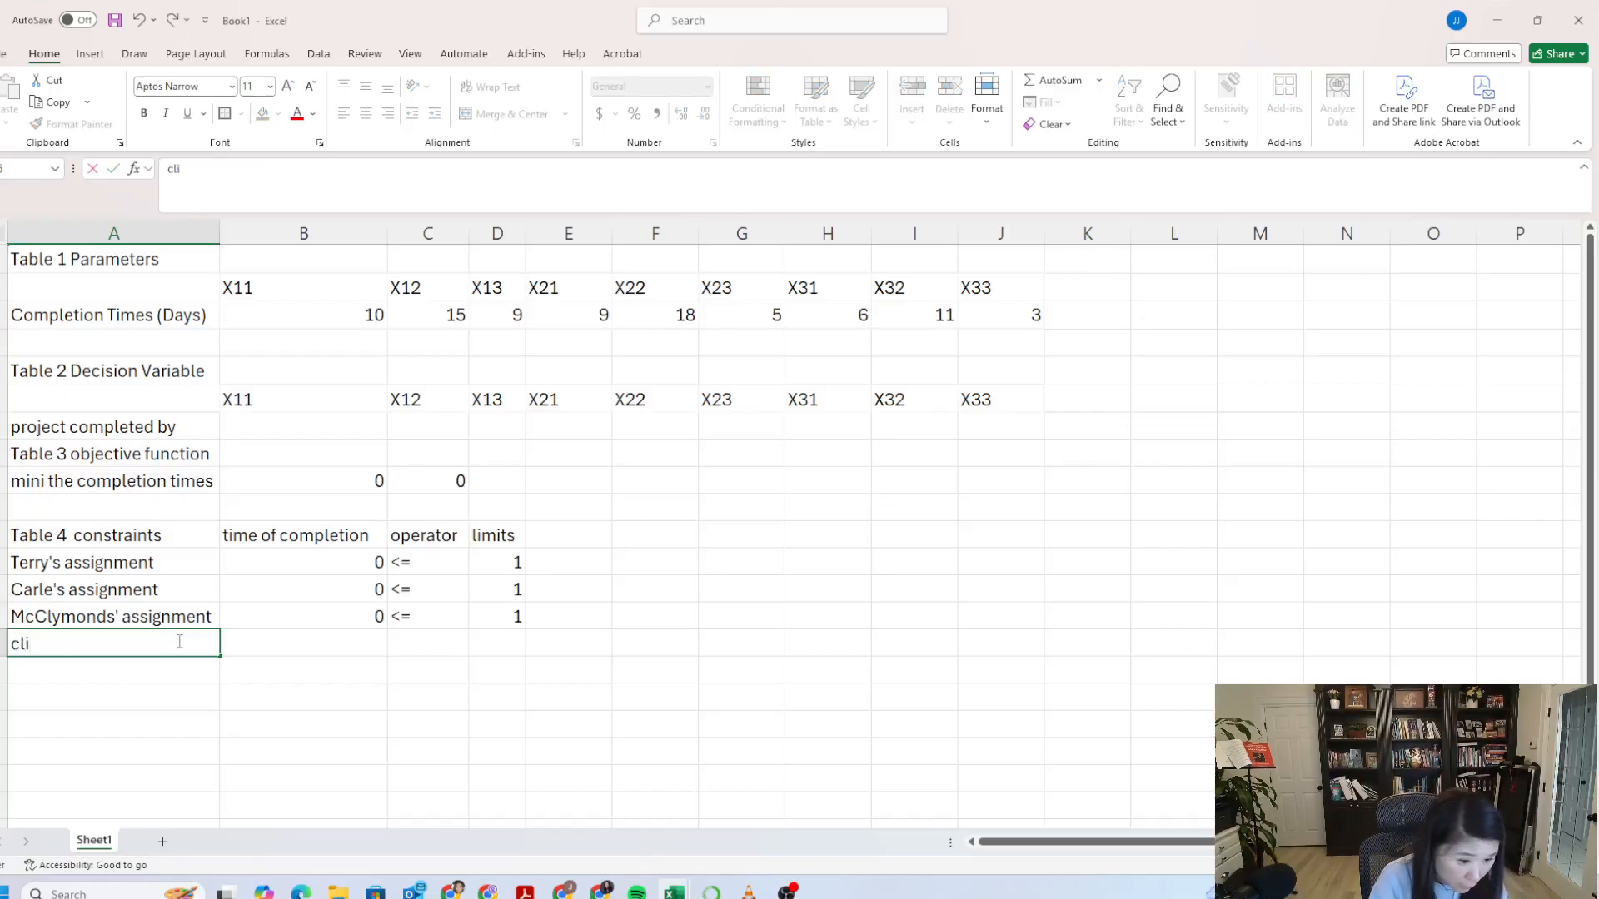
{"action": "type", "text": "ent 1"}
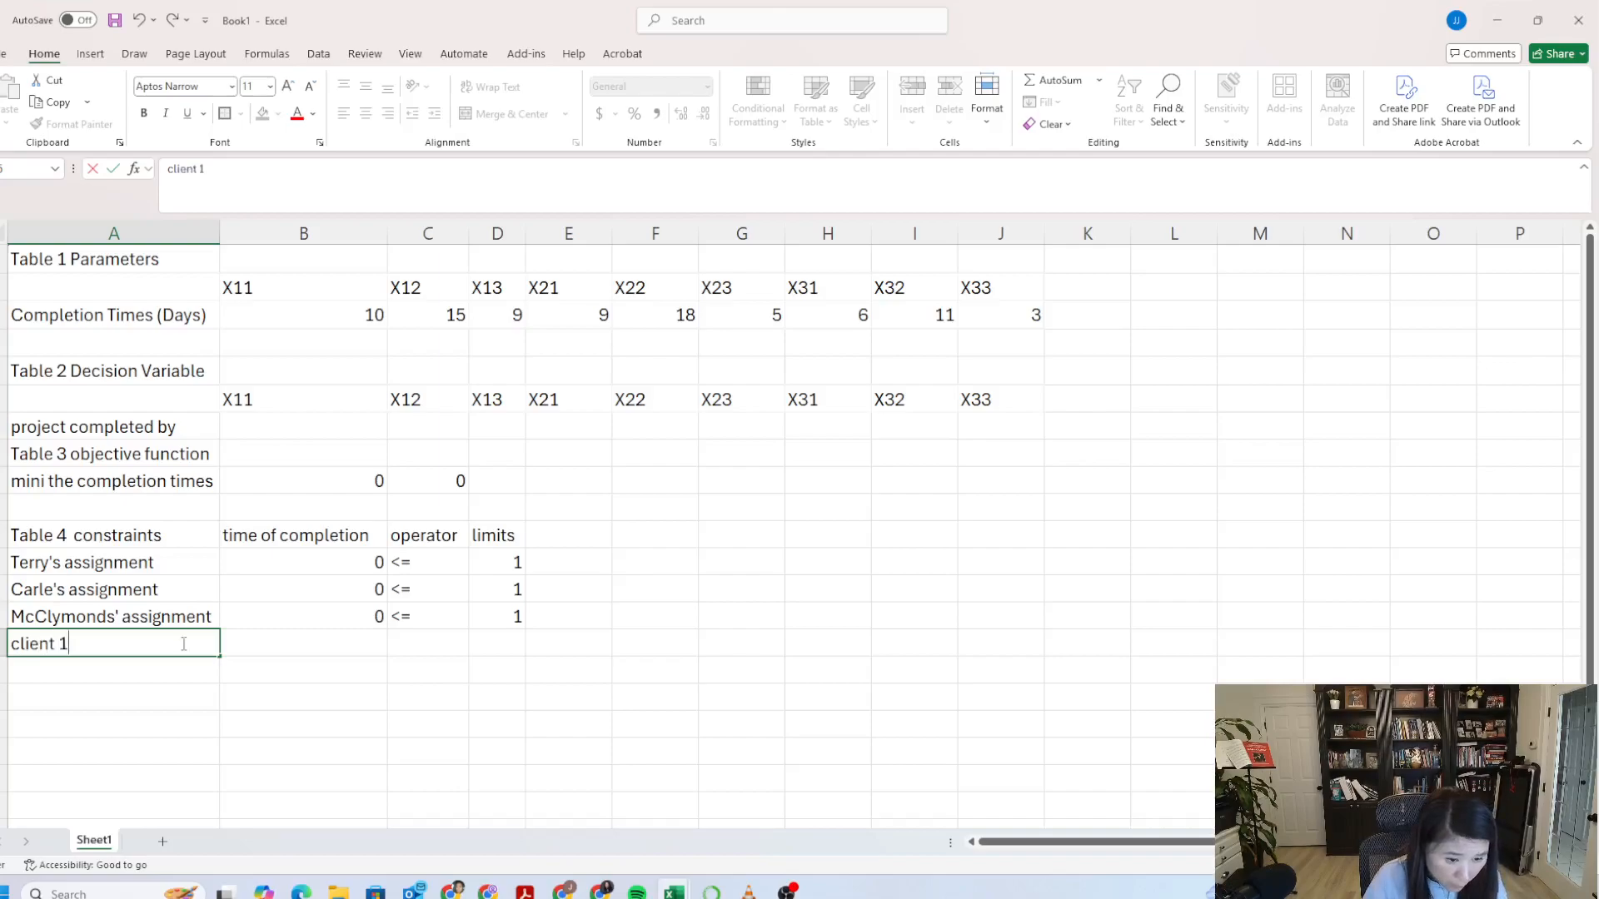
Step: Enter =B7+E7+H7 in B15 to add client 1's decision variables X11, X21 and X31
{"action": "left_click", "coordinate": [367, 645]}
{"action": "type", "text": "="}
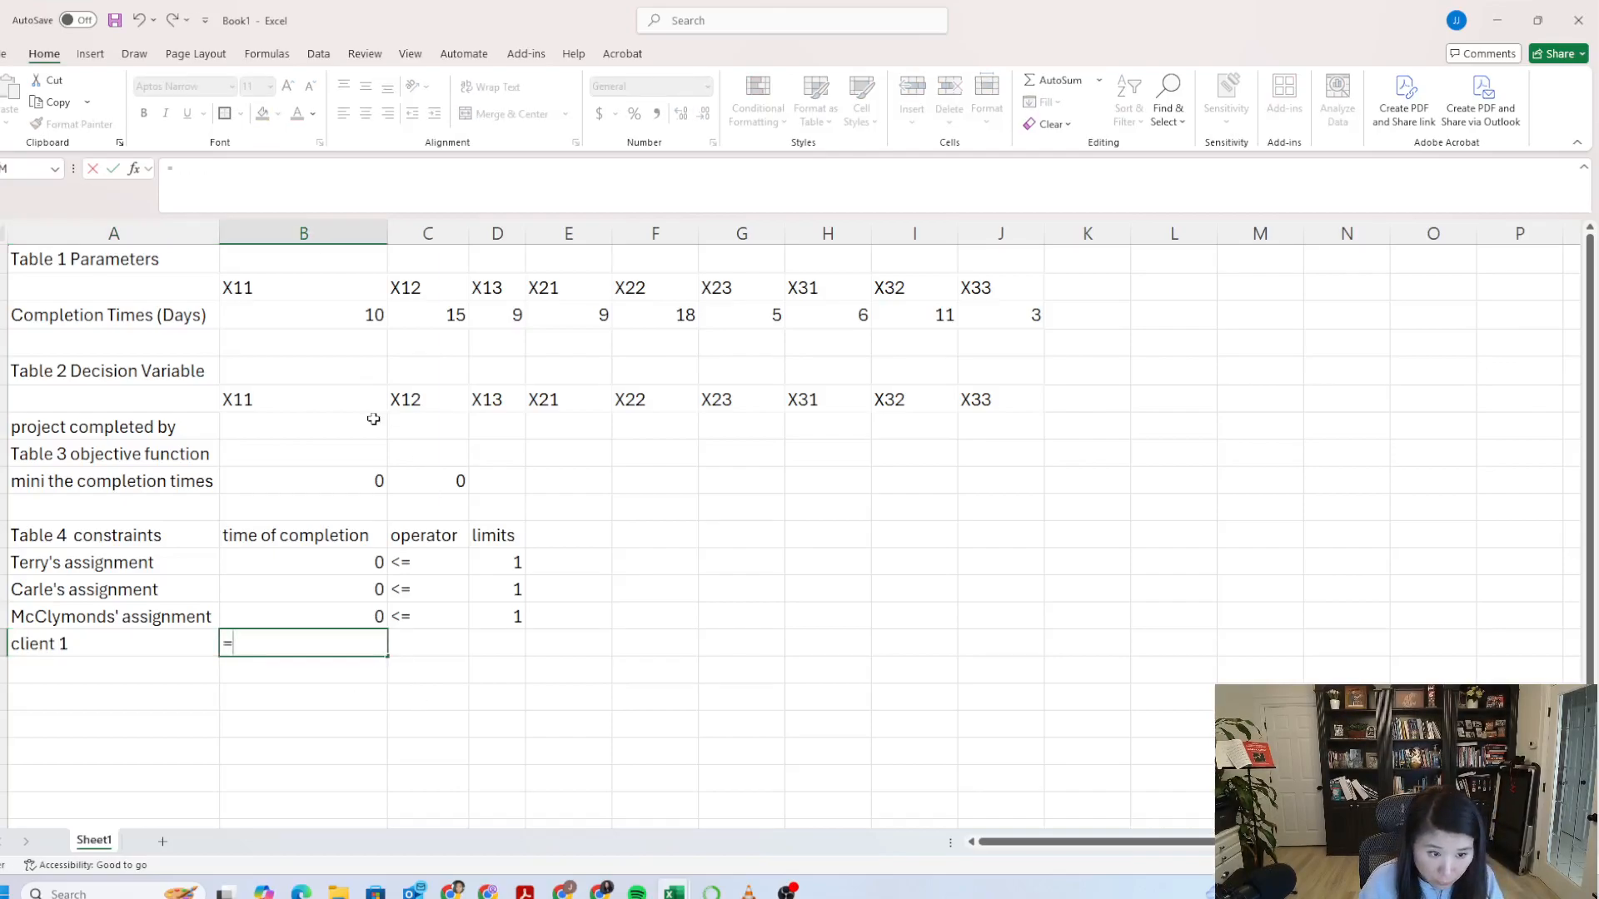
{"action": "left_click", "coordinate": [313, 428]}
{"action": "type", "text": "+"}
{"action": "left_click", "coordinate": [583, 428]}
{"action": "type", "text": "+"}
{"action": "left_click", "coordinate": [833, 426]}
{"action": "key", "text": "Return"}
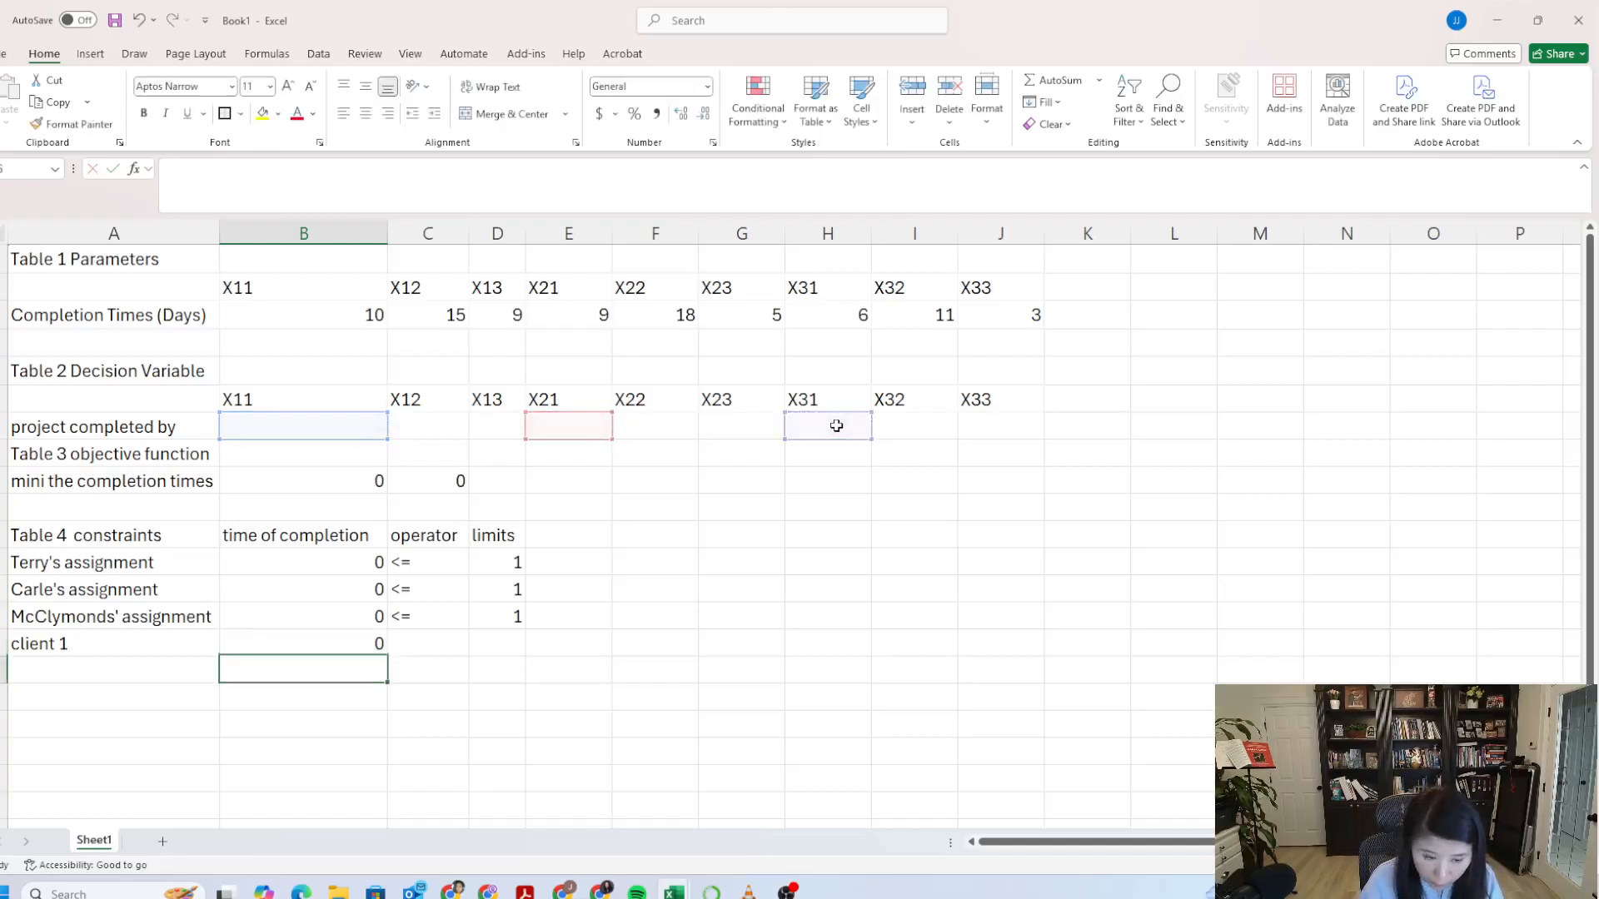
Step: Give client 1's constraint the text operator "=" in C15 and the limit 1 in D15
{"action": "left_click", "coordinate": [453, 642]}
{"action": "type", "text": "="}
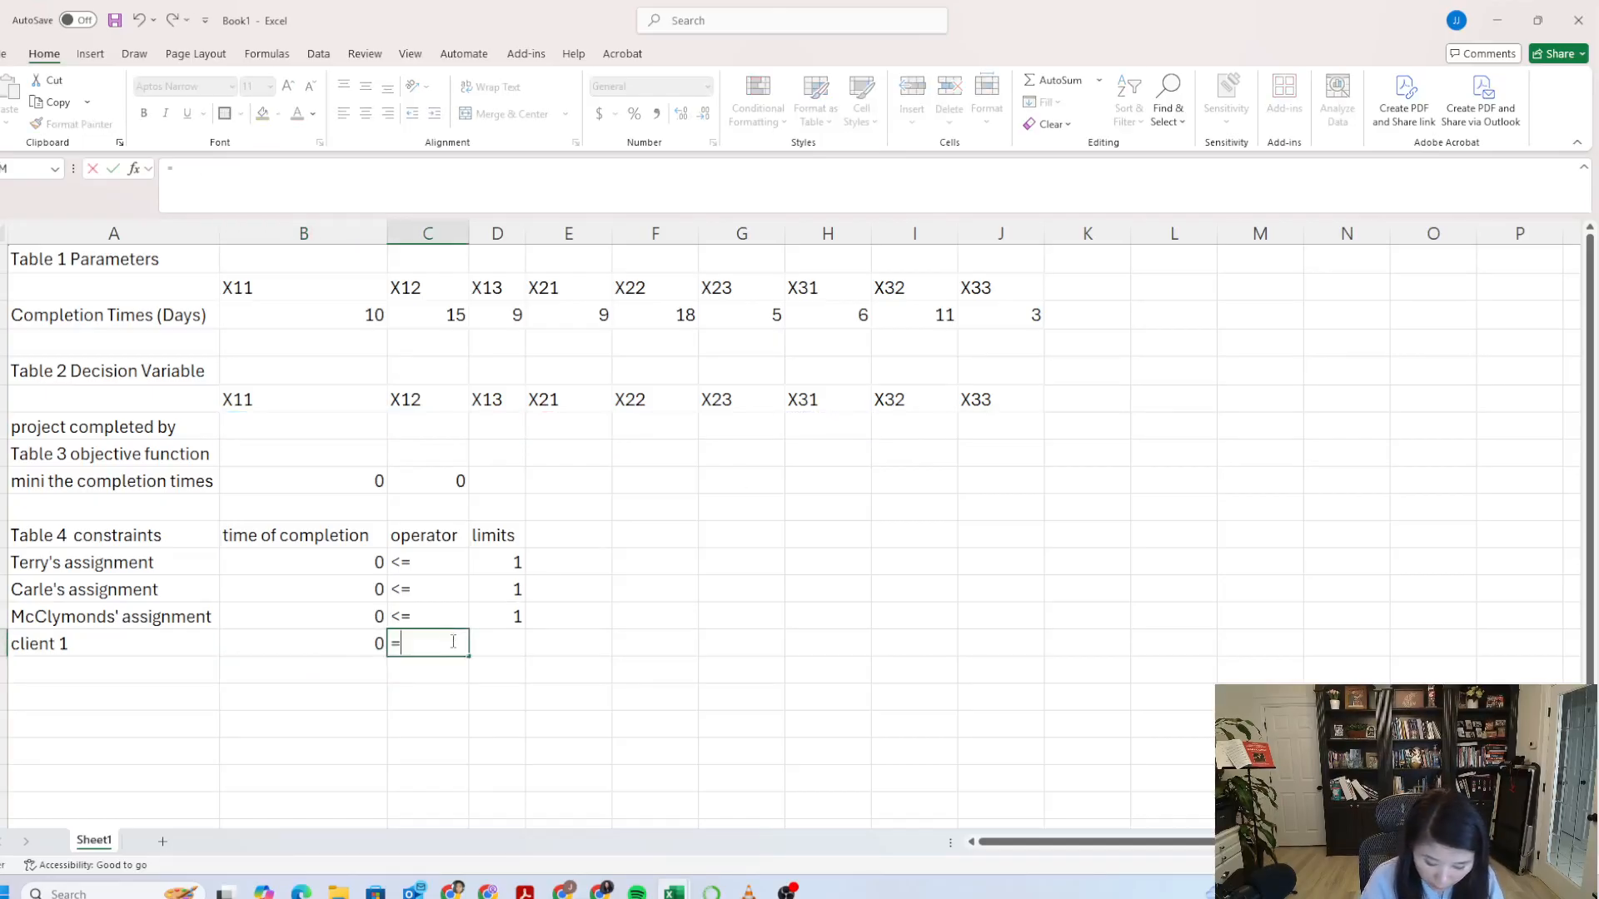
{"action": "left_click", "coordinate": [494, 639]}
{"action": "key", "text": "Escape"}
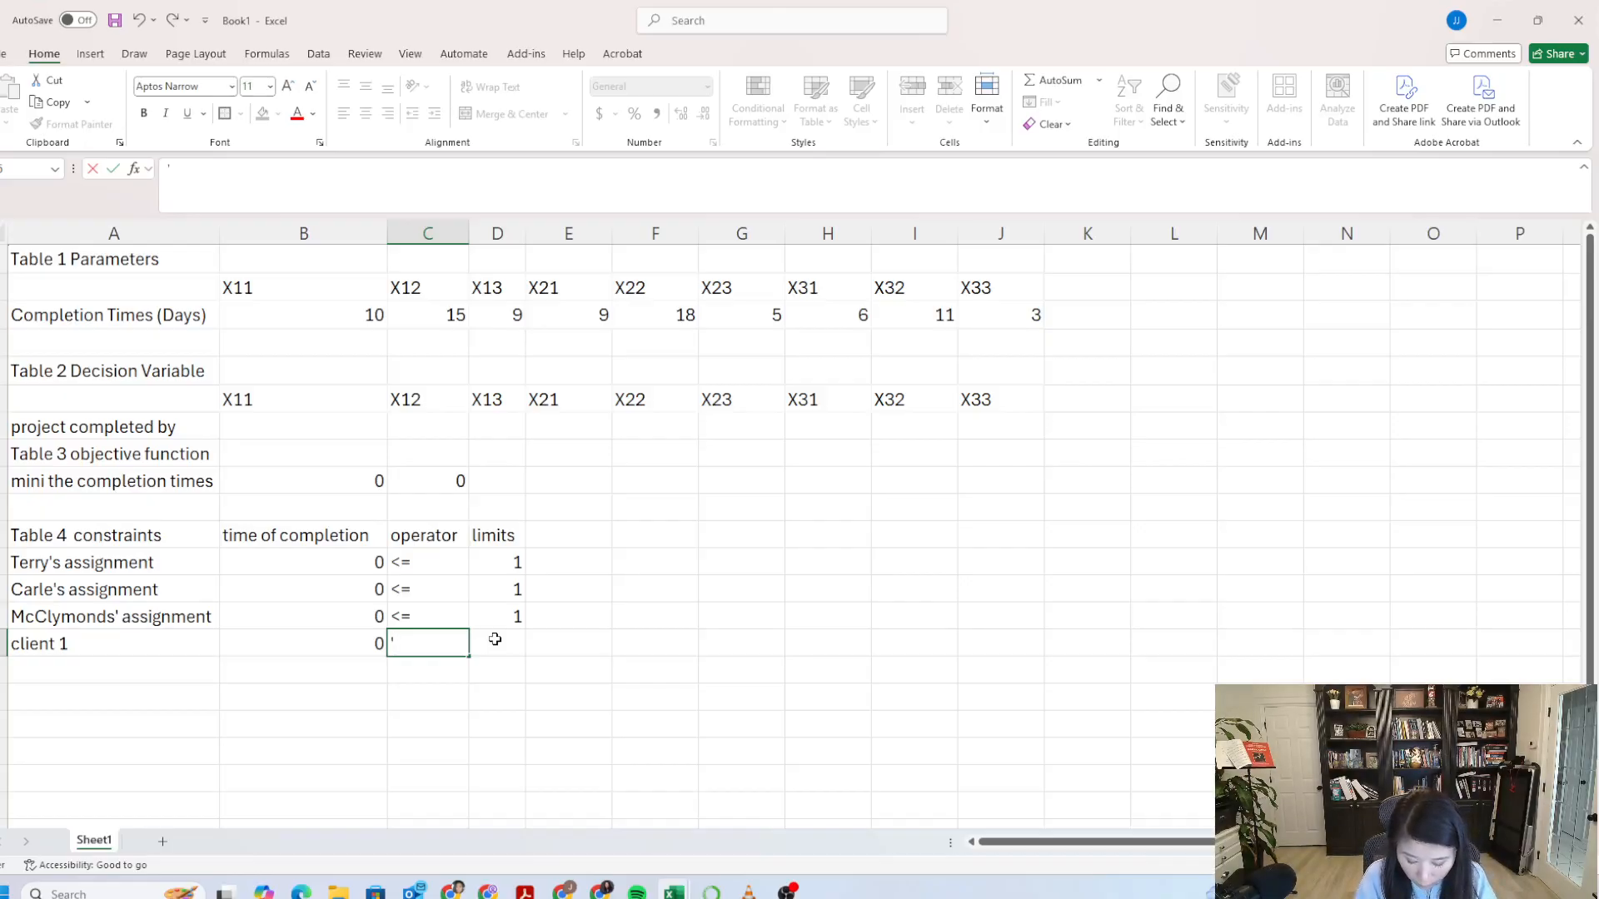
{"action": "type", "text": "="}
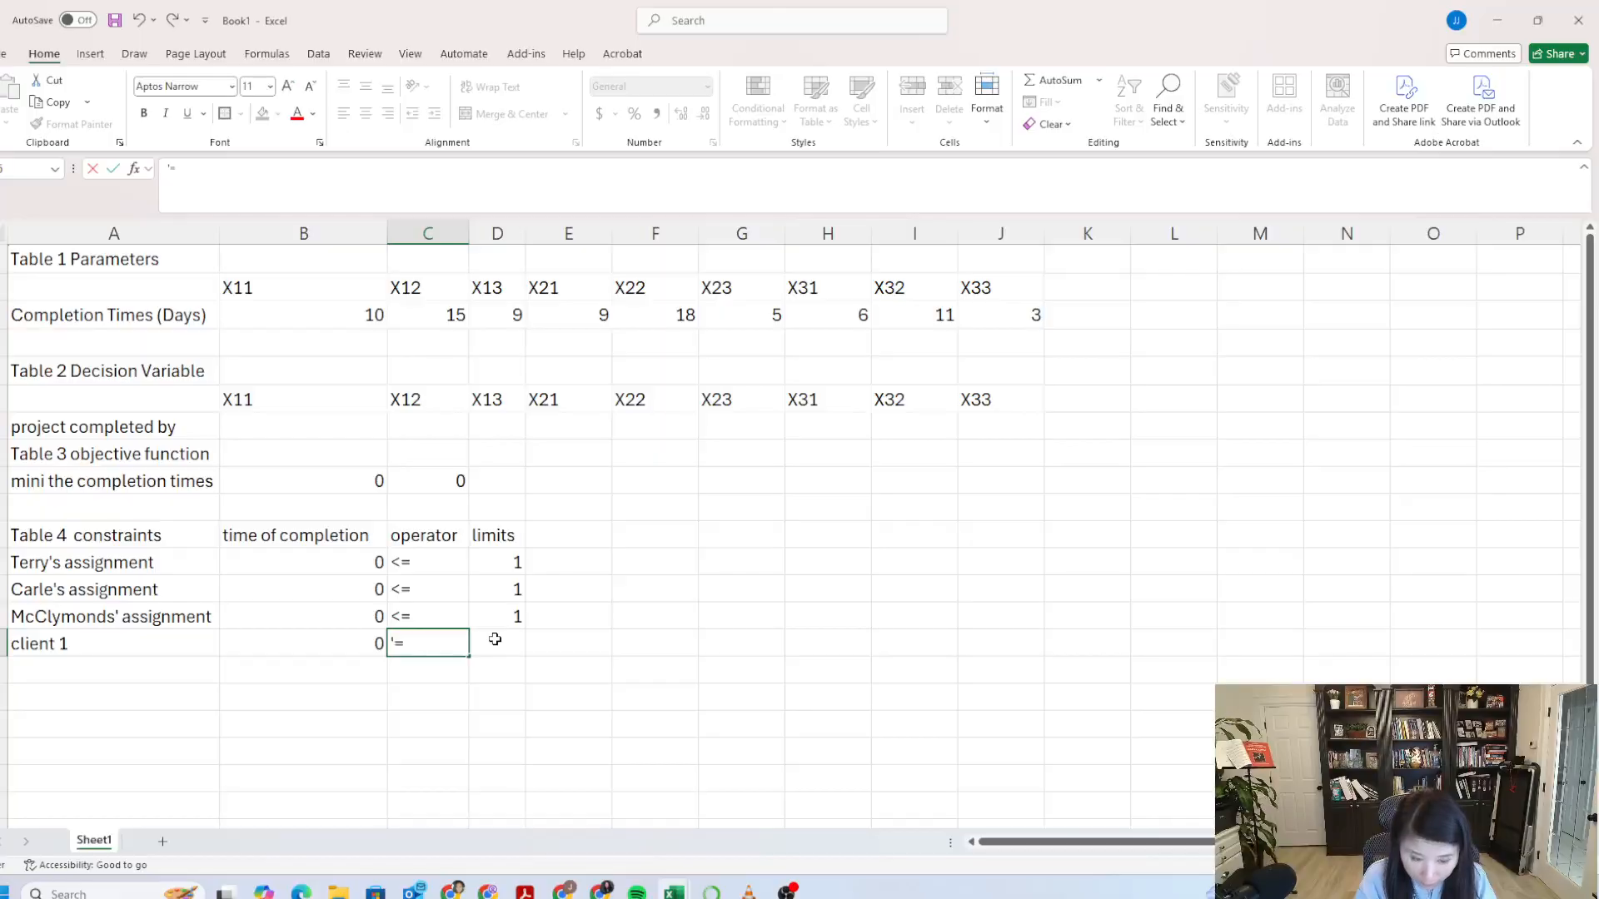
{"action": "key", "text": "Return"}
{"action": "left_click", "coordinate": [495, 638]}
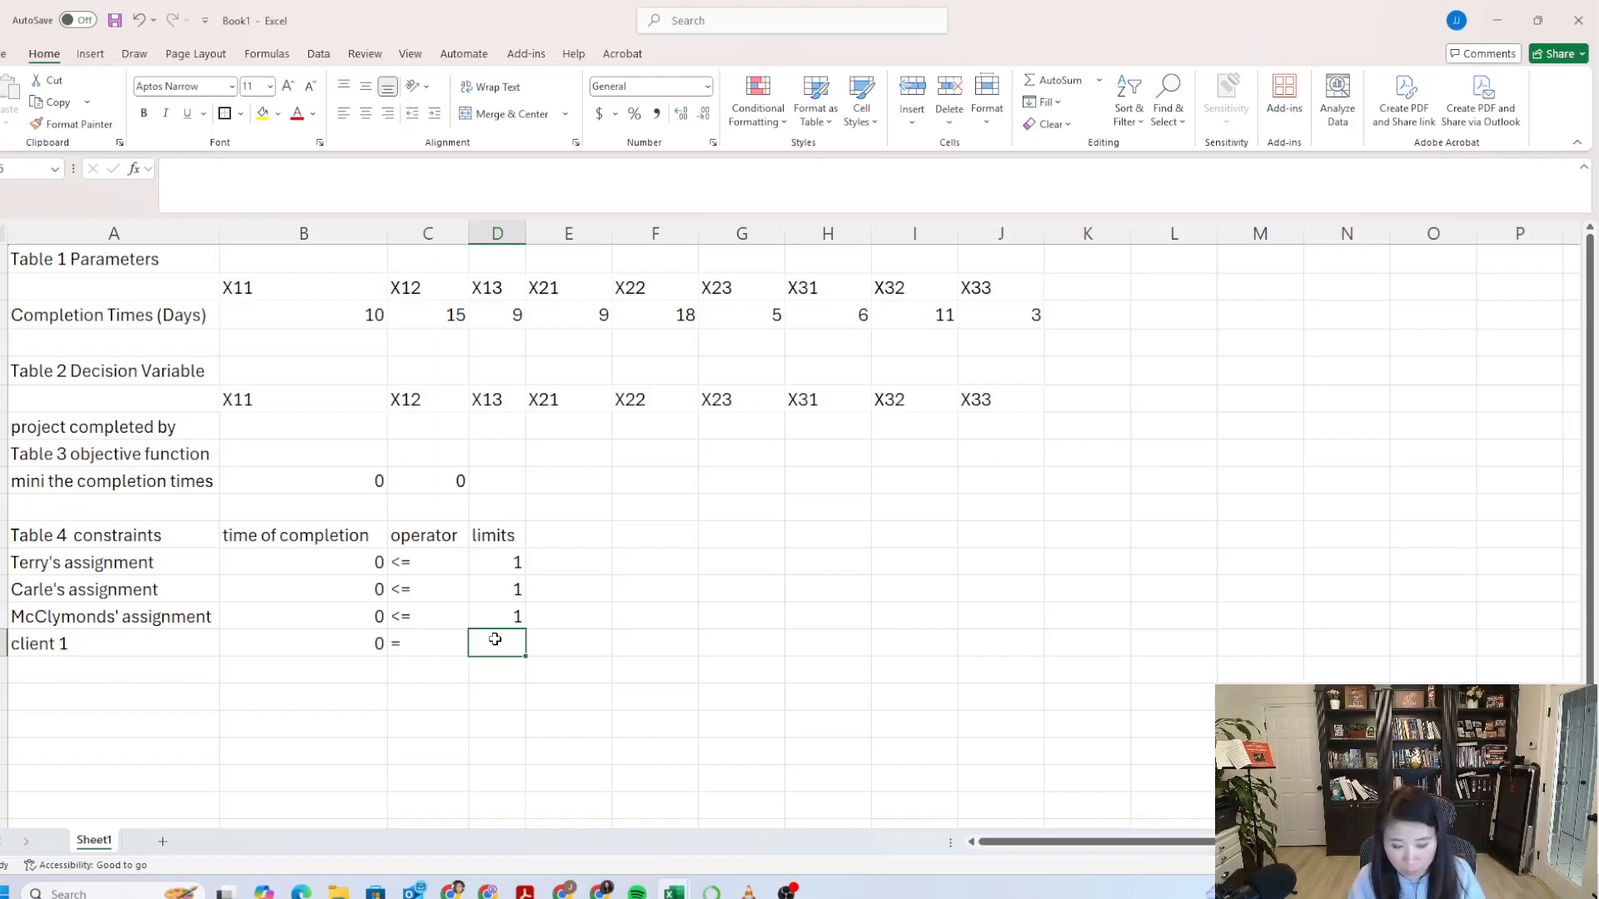
{"action": "type", "text": "1"}
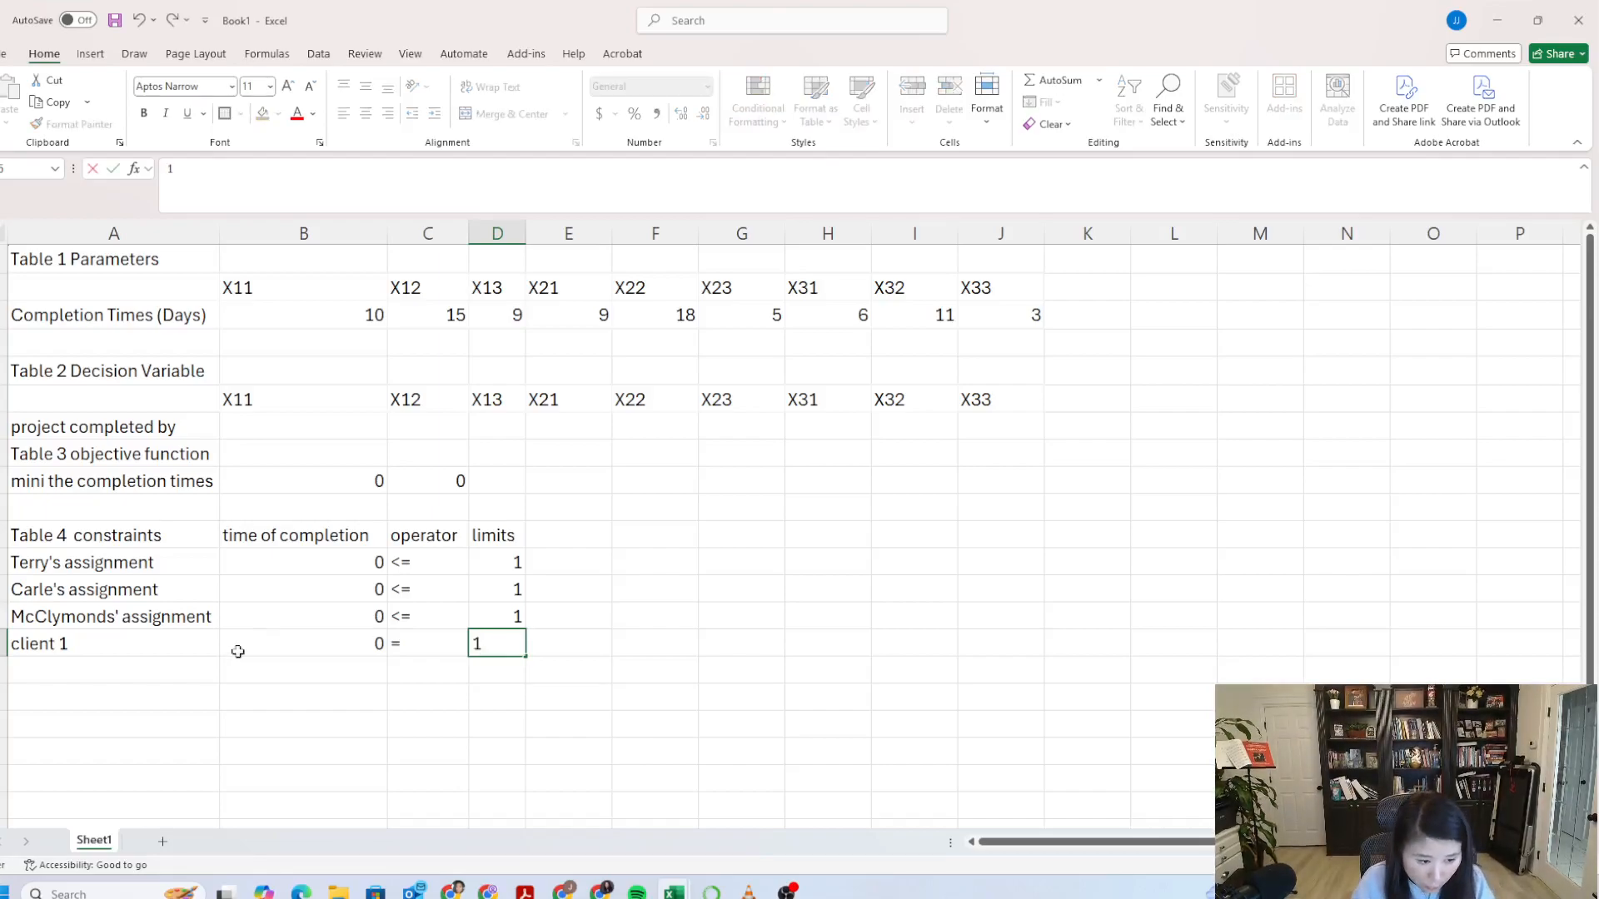
Step: Enter the label "client 2" in A16, below client 1
{"action": "left_click", "coordinate": [214, 679]}
{"action": "type", "text": "client "}
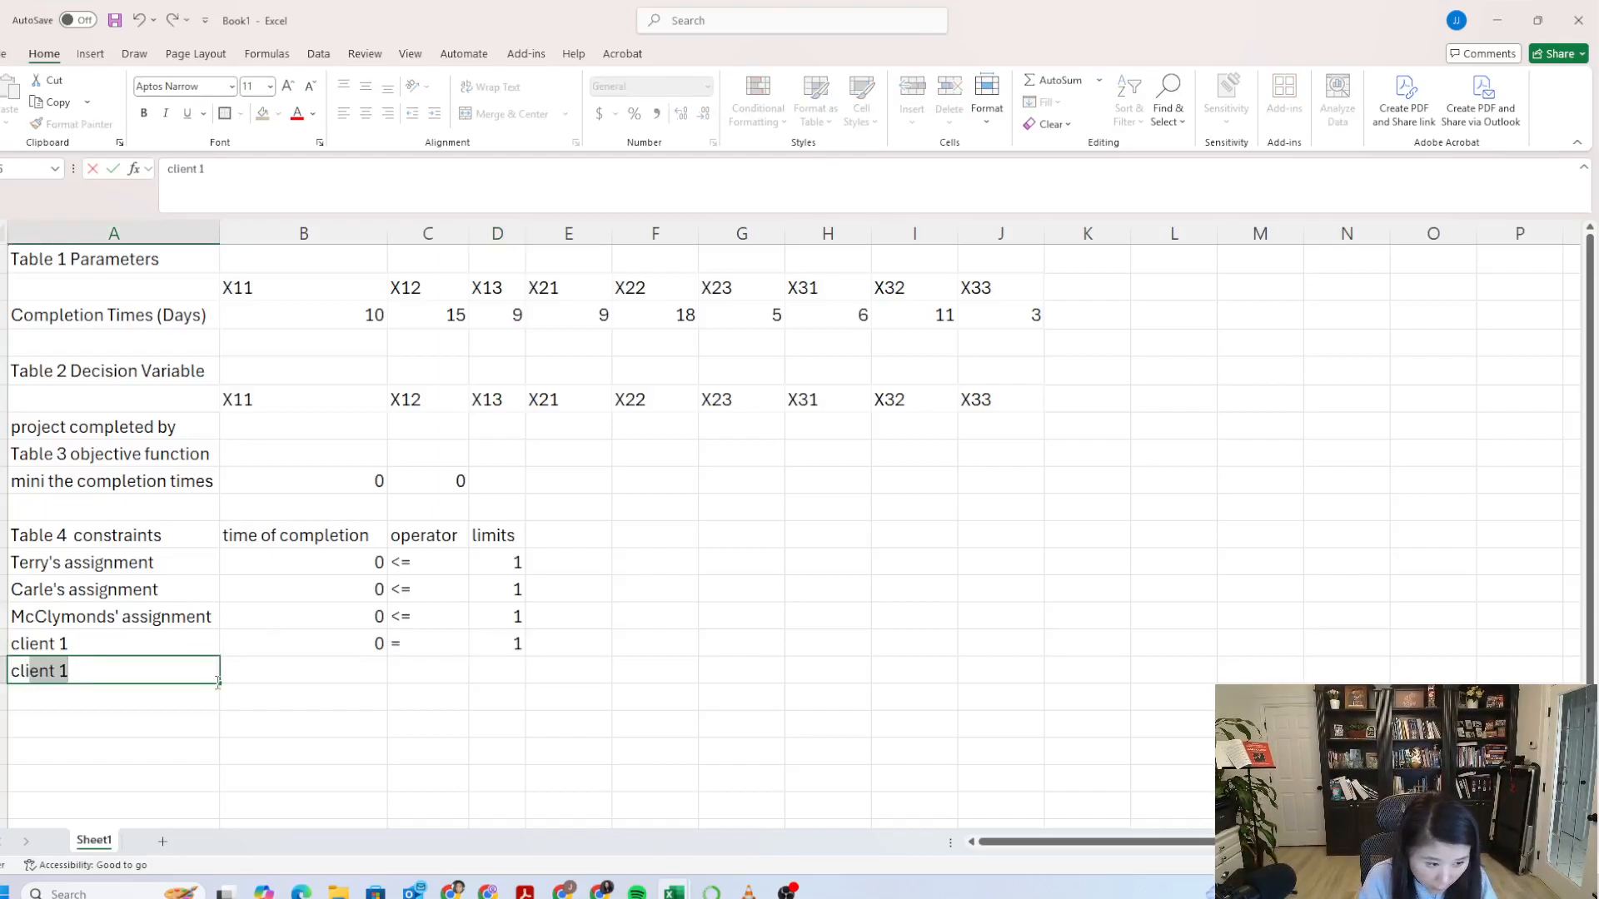
{"action": "type", "text": "2"}
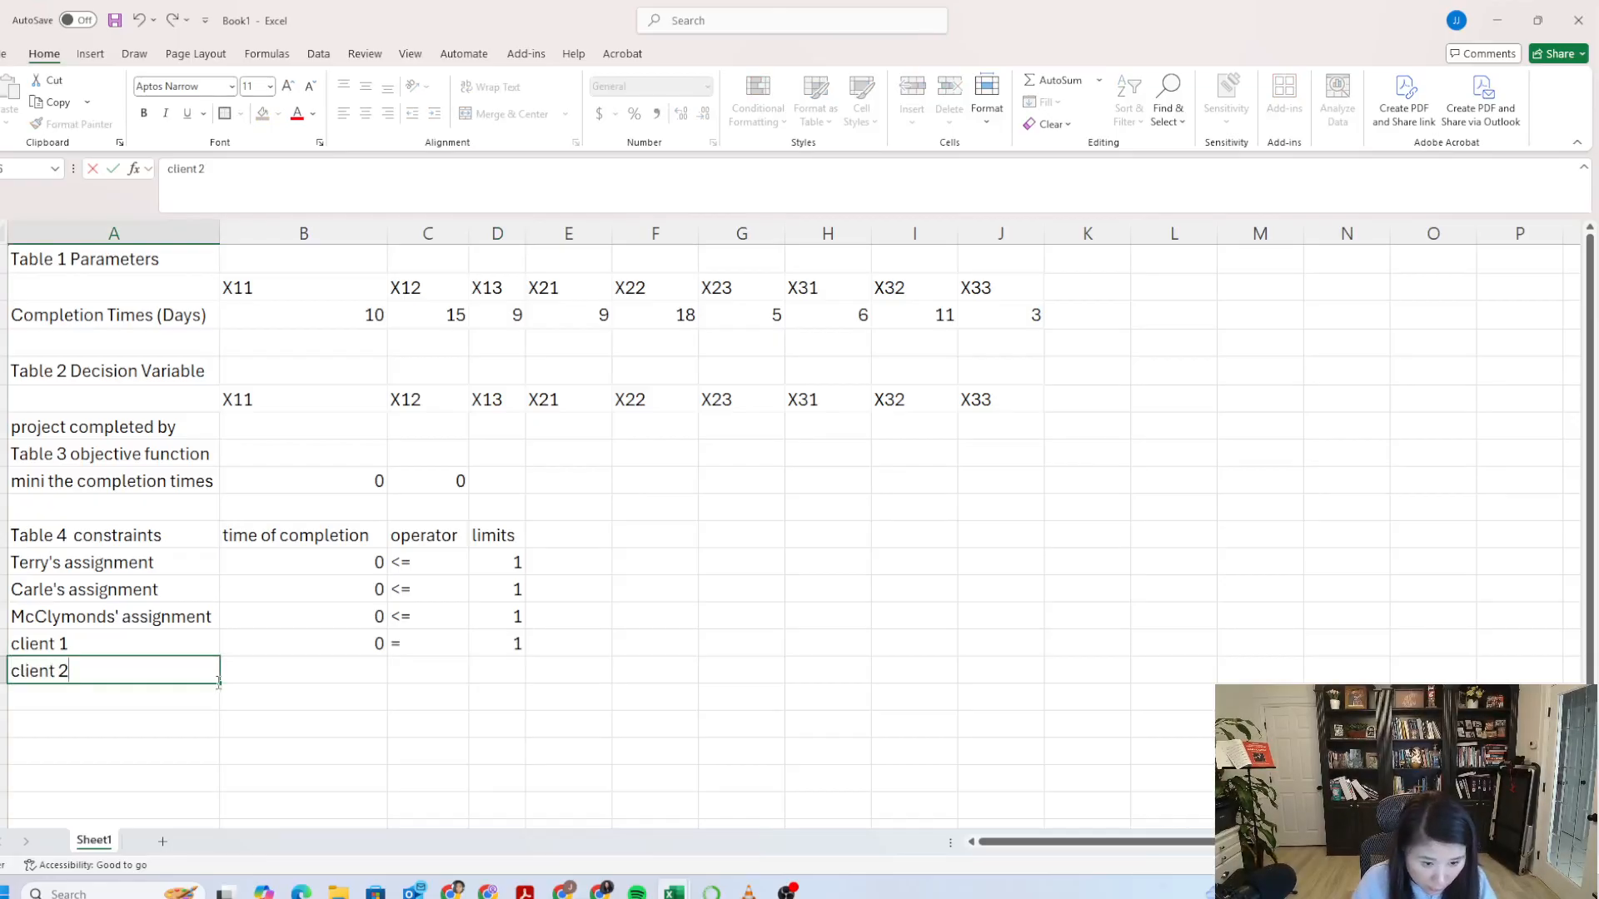
Step: Enter =C7+F7+I7 in B16 to add client 2's decision variables X12, X22 and X32
{"action": "left_click", "coordinate": [369, 674]}
{"action": "type", "text": "="}
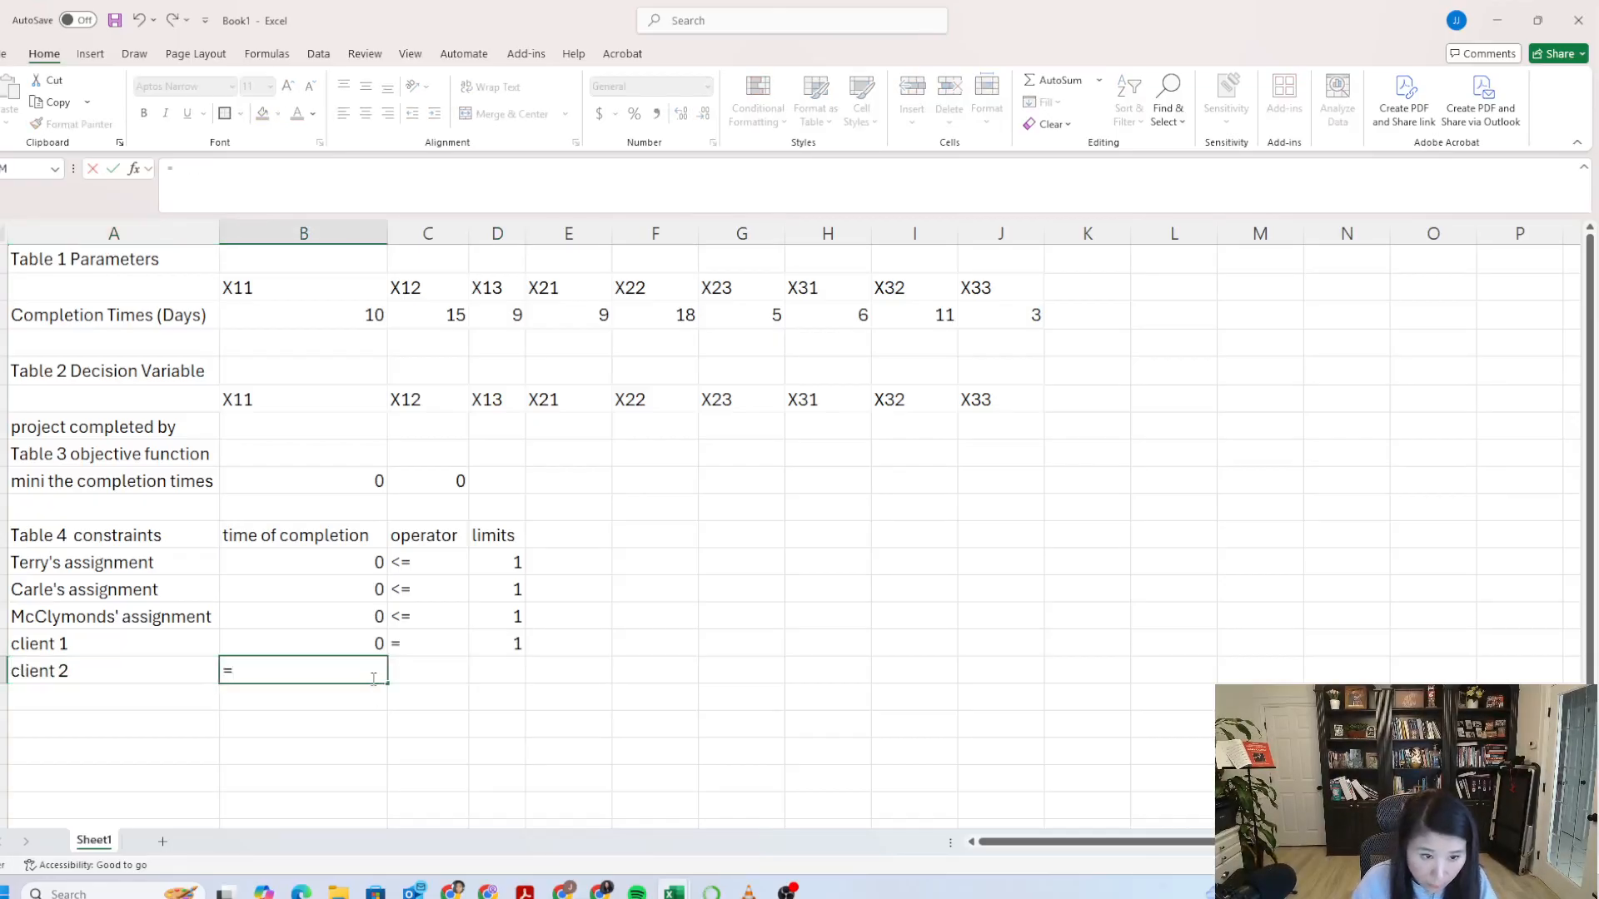
{"action": "left_click", "coordinate": [433, 426]}
{"action": "type", "text": "+"}
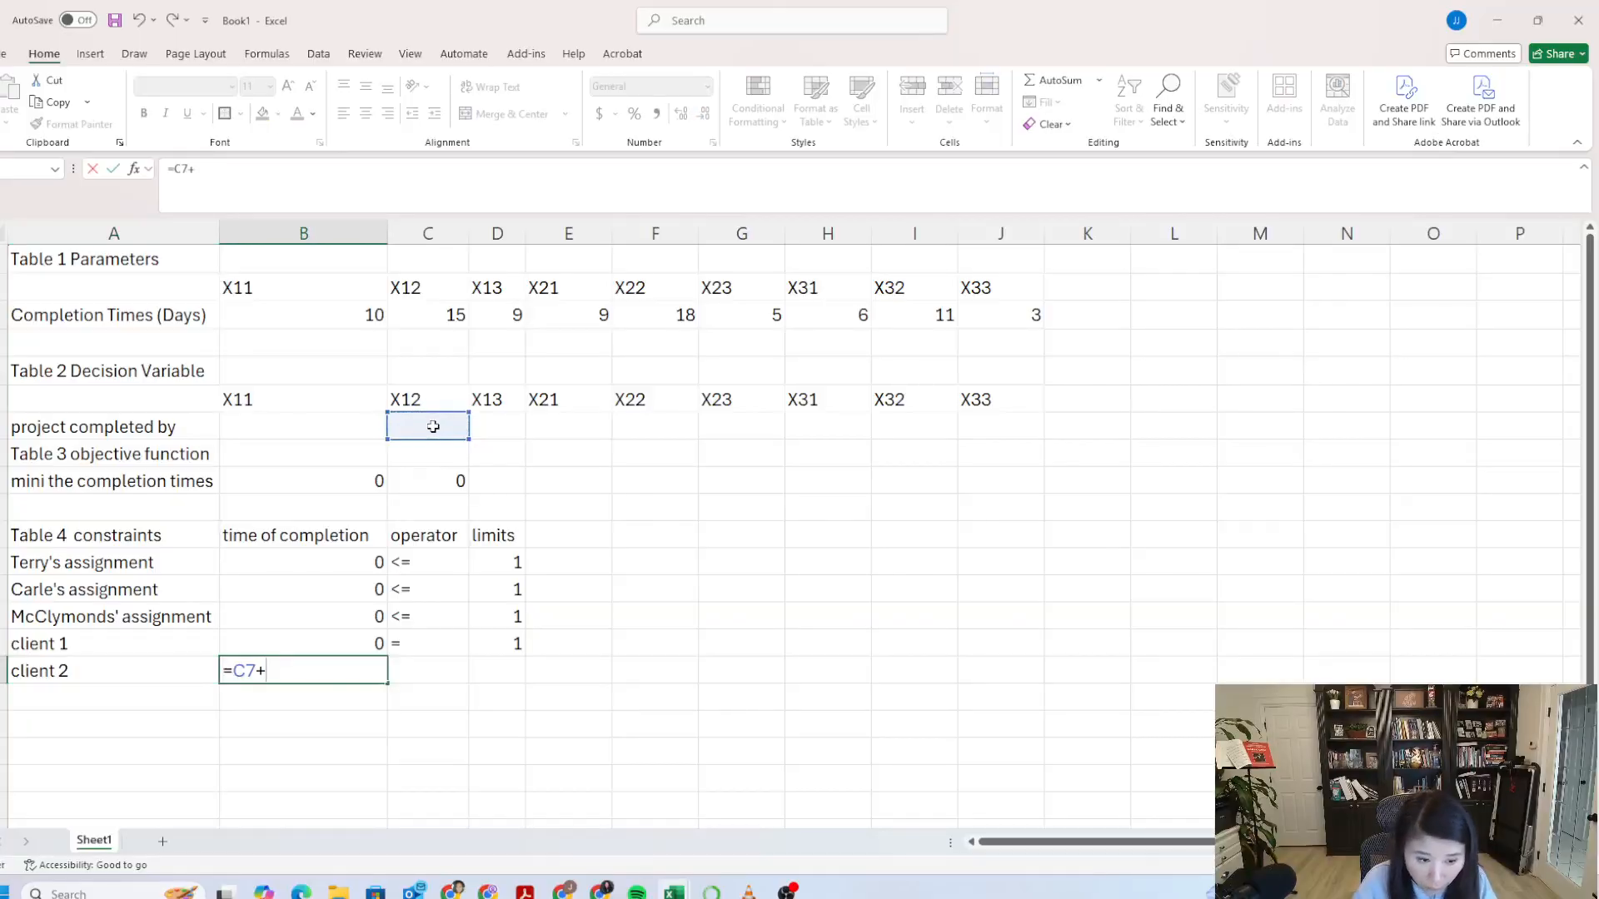
{"action": "left_click", "coordinate": [646, 425]}
{"action": "type", "text": "+"}
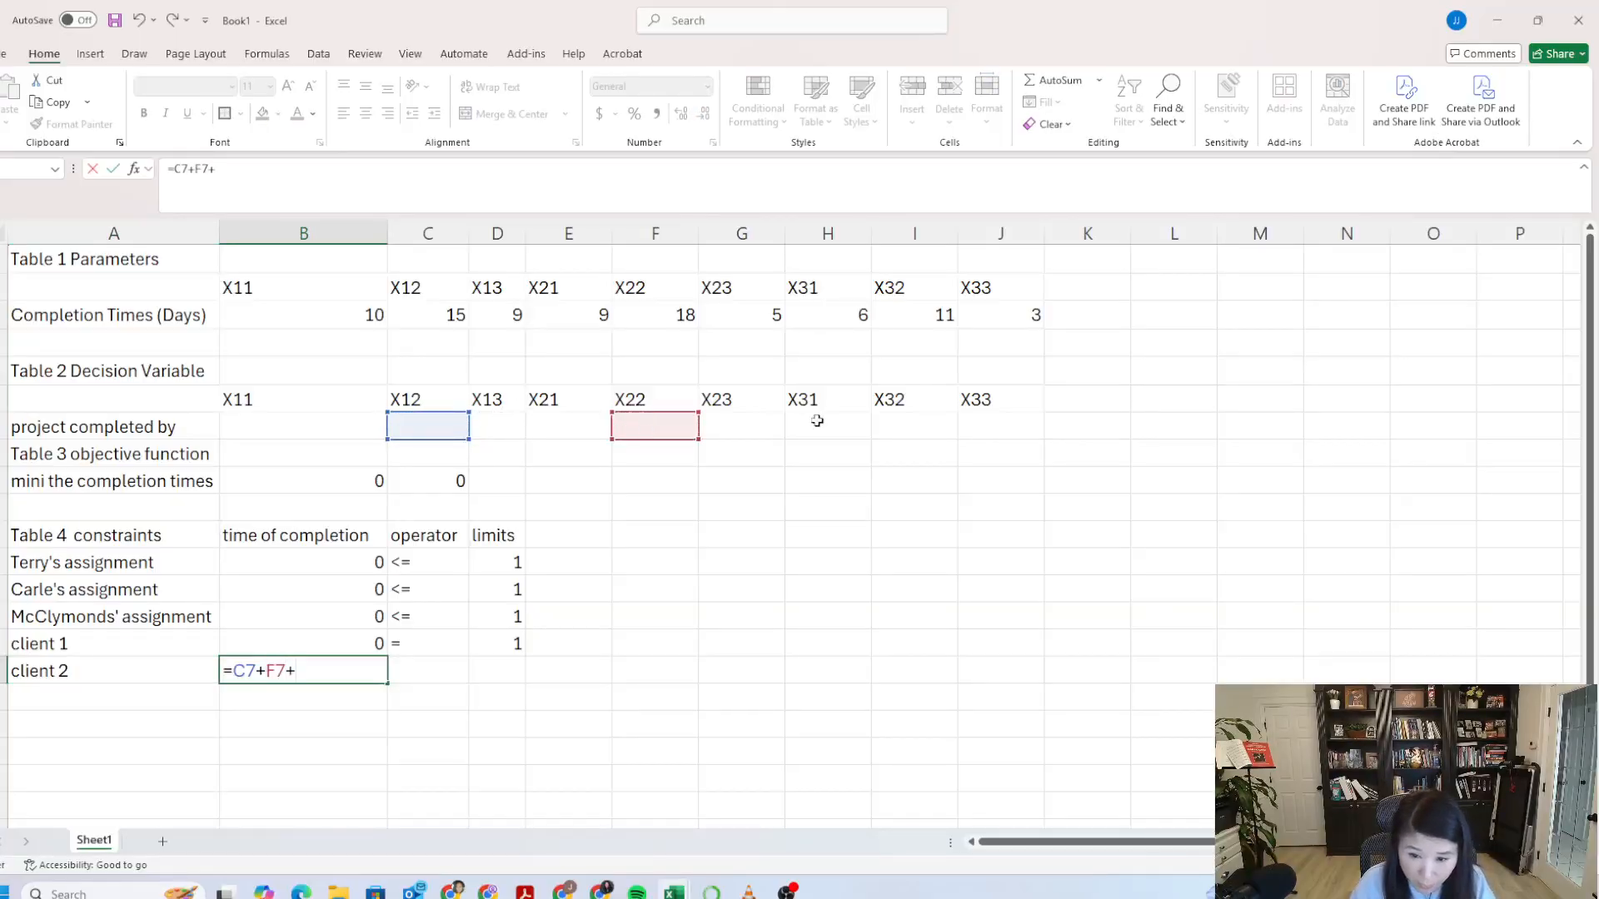
{"action": "left_click", "coordinate": [924, 429]}
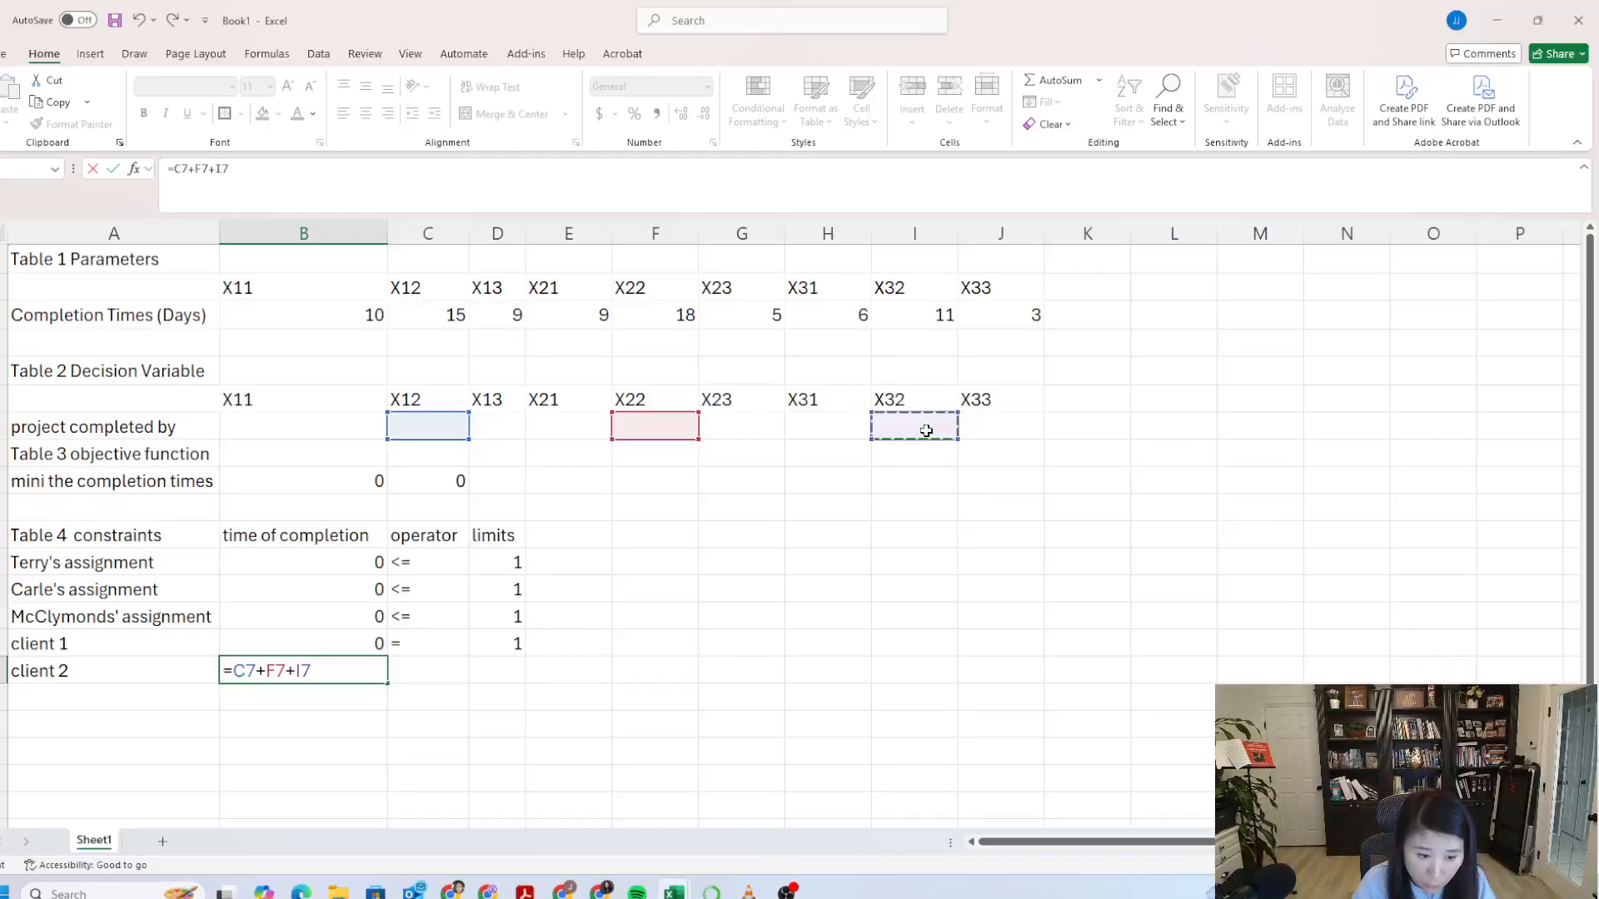
{"action": "key", "text": "Return"}
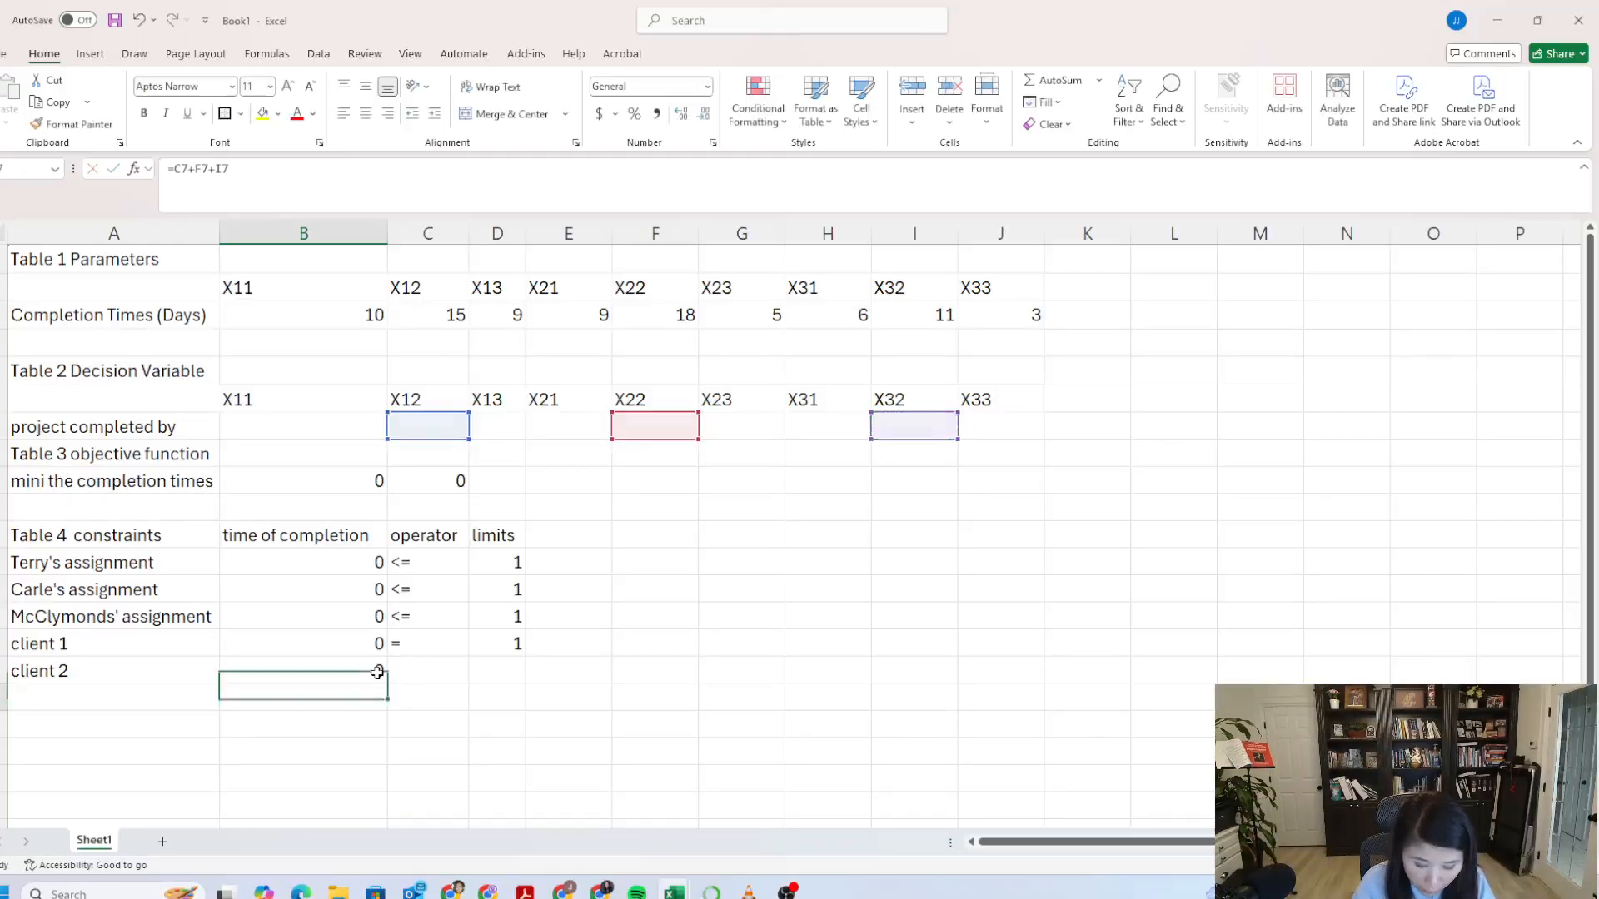
Step: Give client 2's constraint the text operator "=" in C16 and the limit 1 in D16
{"action": "left_click", "coordinate": [411, 670]}
{"action": "type", "text": "'="}
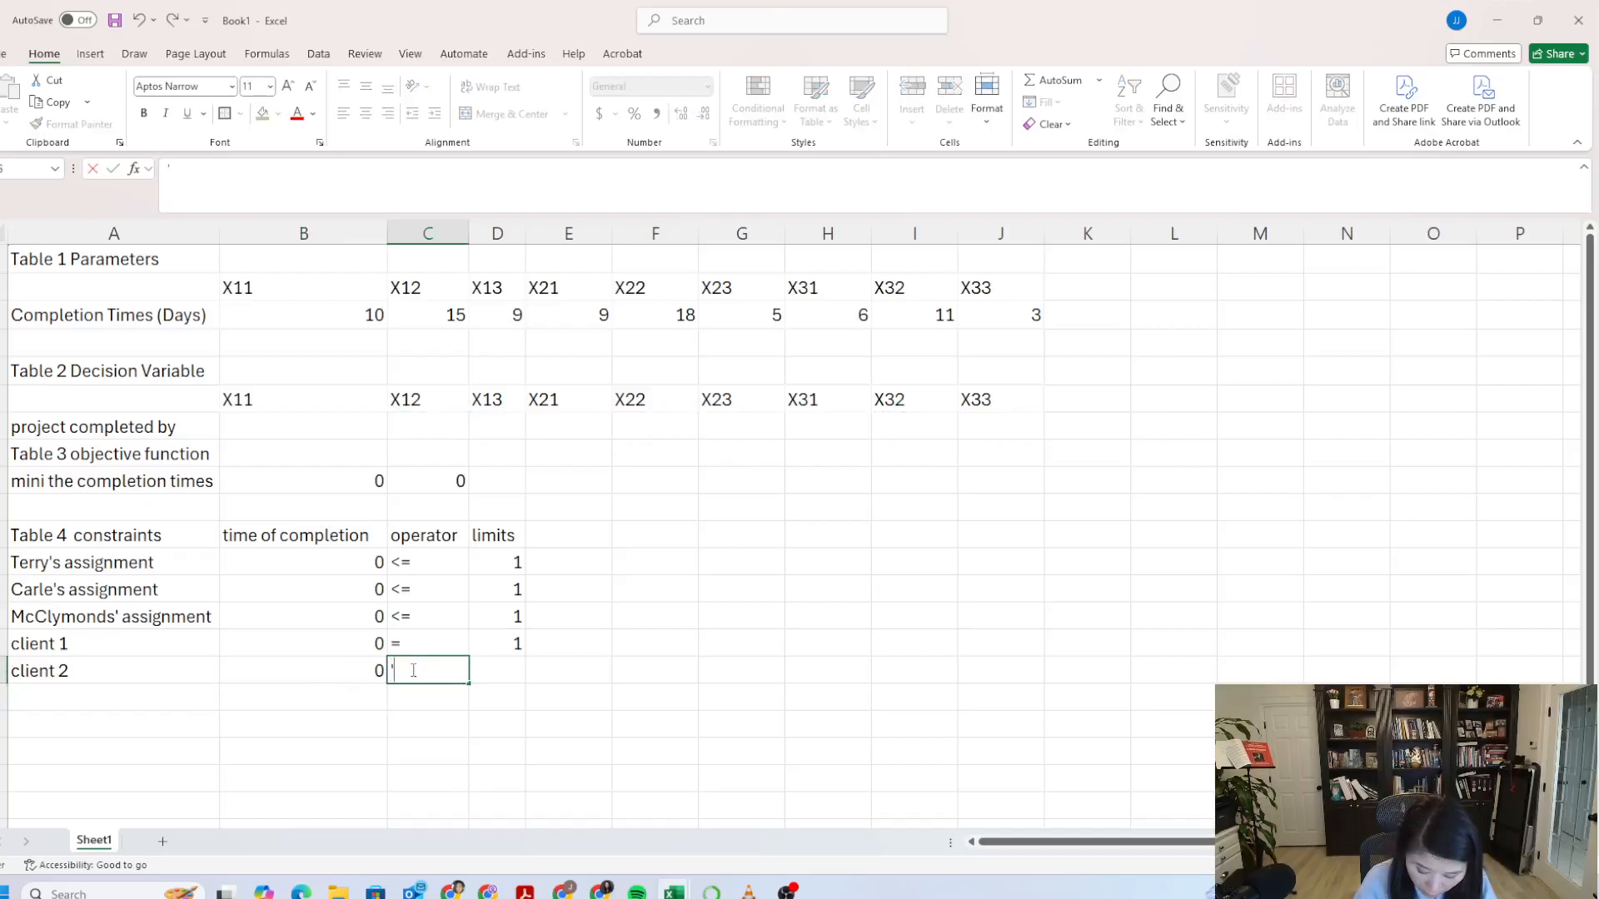
{"action": "left_click", "coordinate": [497, 671]}
{"action": "type", "text": "1"}
Step: Enter the label "client 3" in A17, below client 2
{"action": "left_click", "coordinate": [103, 687]}
{"action": "type", "text": "cl"}
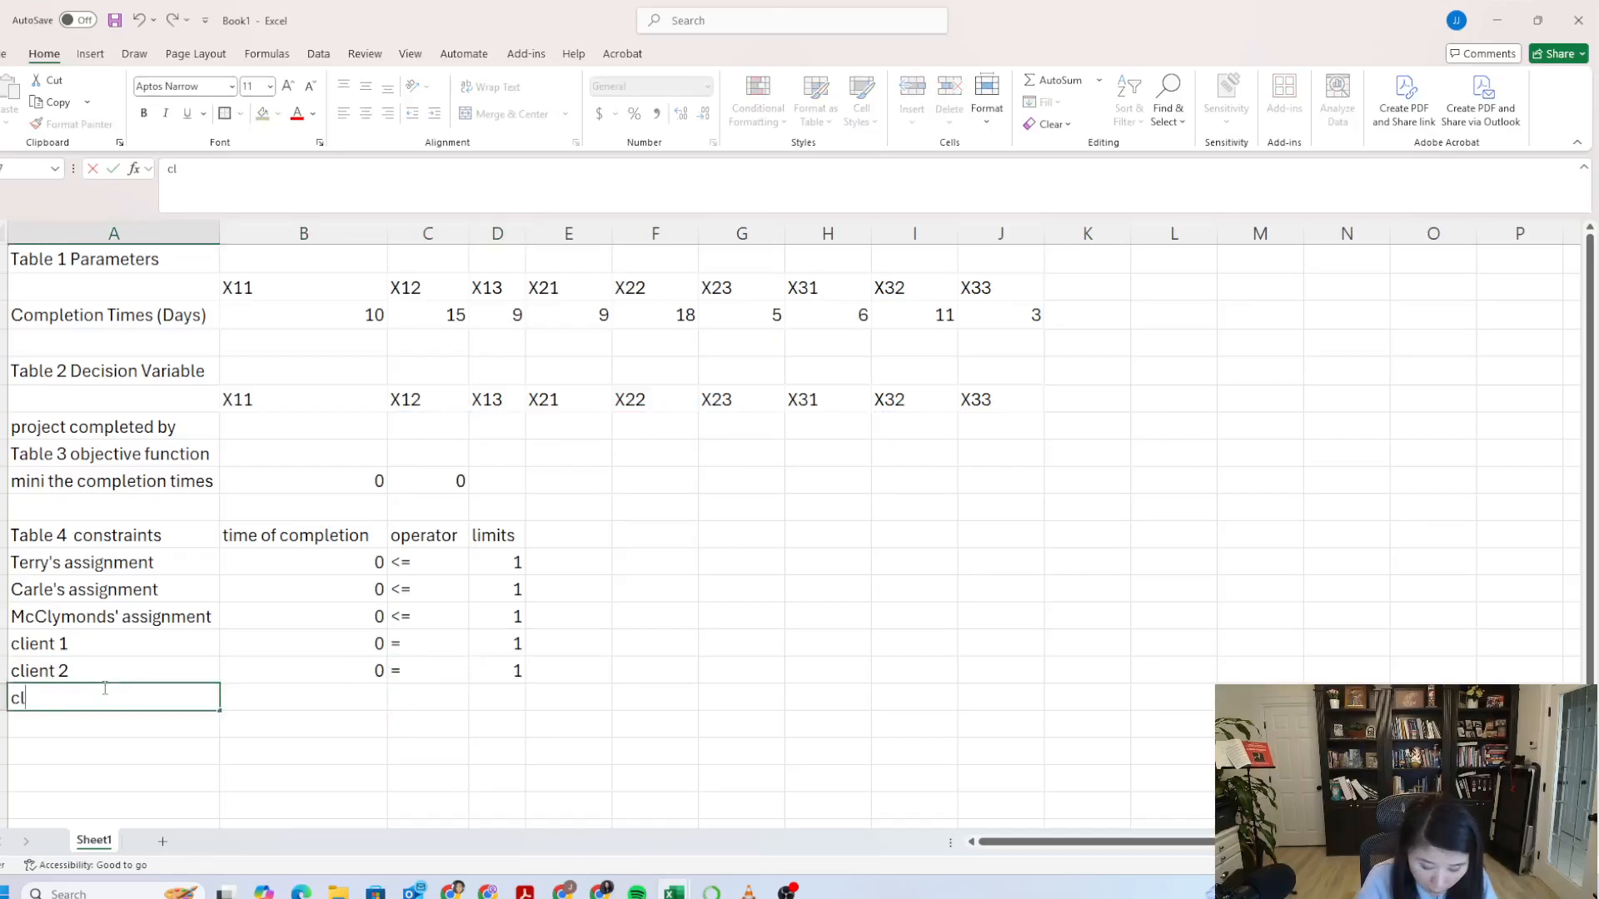
{"action": "type", "text": "ient 3"}
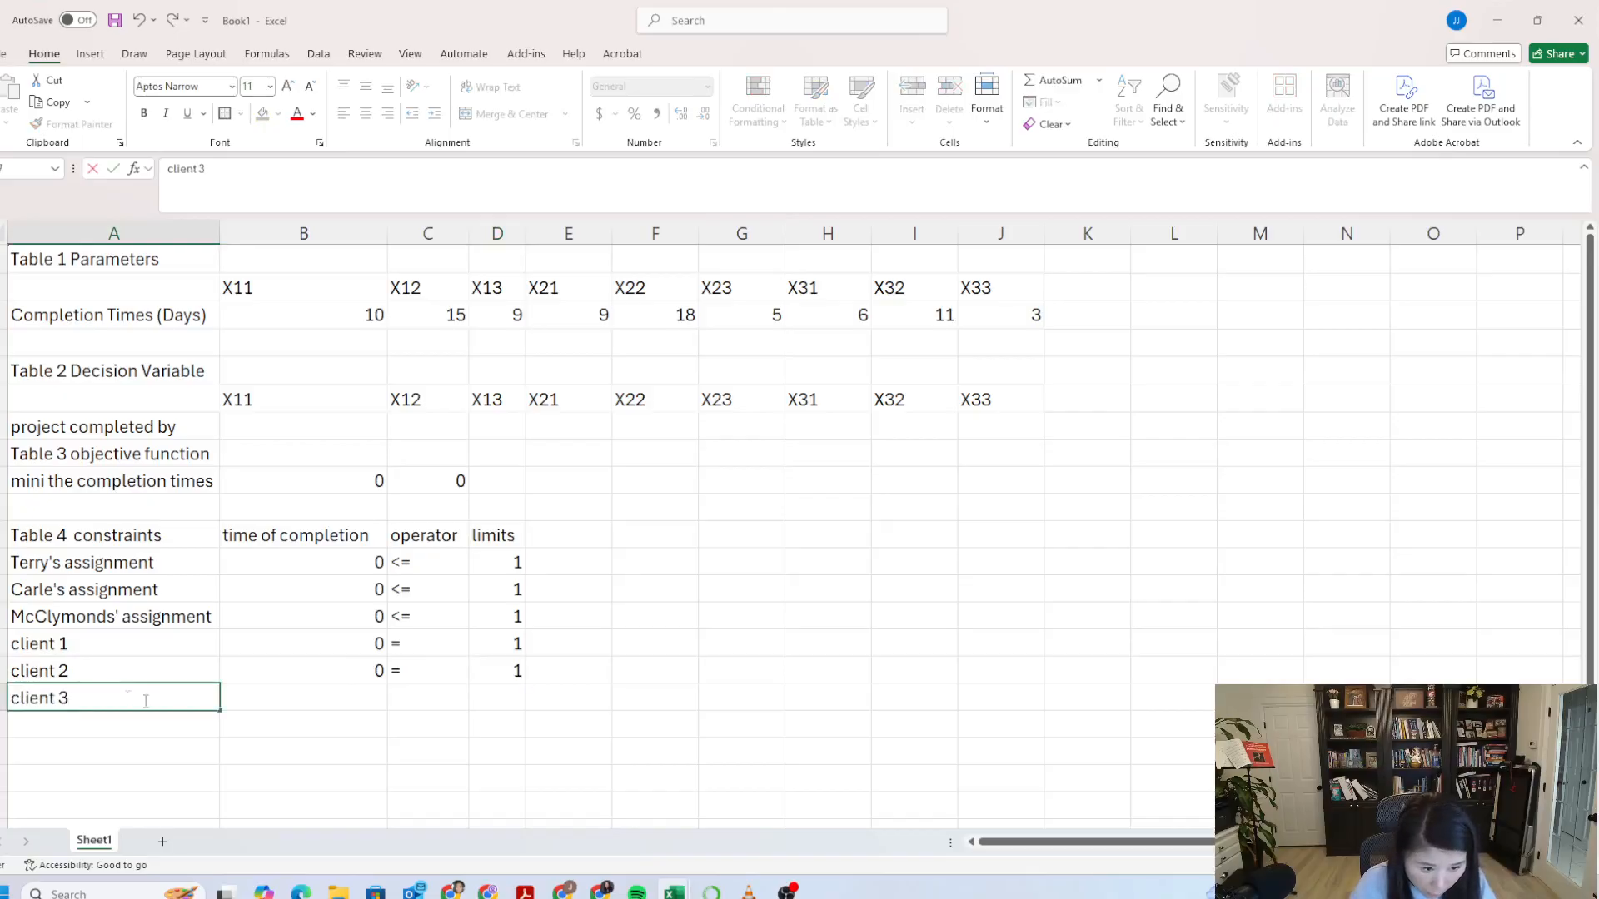
Step: Enter =D7+G7+J7 in B17 to add client 3's decision variables X13, X23 and X33
{"action": "left_click", "coordinate": [318, 710]}
{"action": "type", "text": "="}
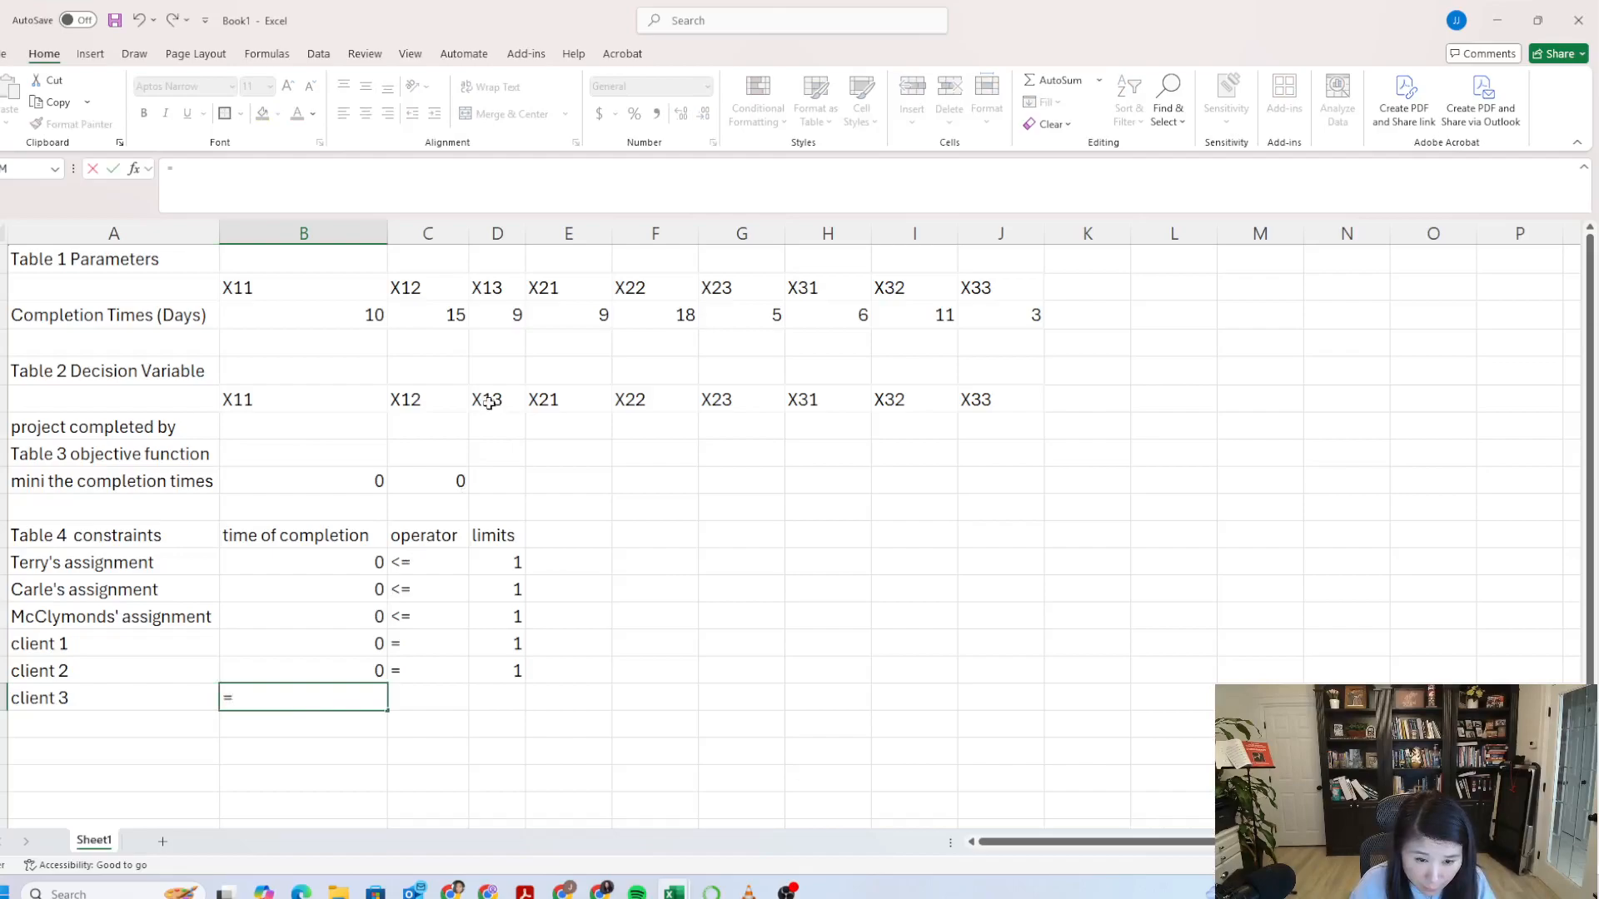
{"action": "left_click", "coordinate": [493, 430]}
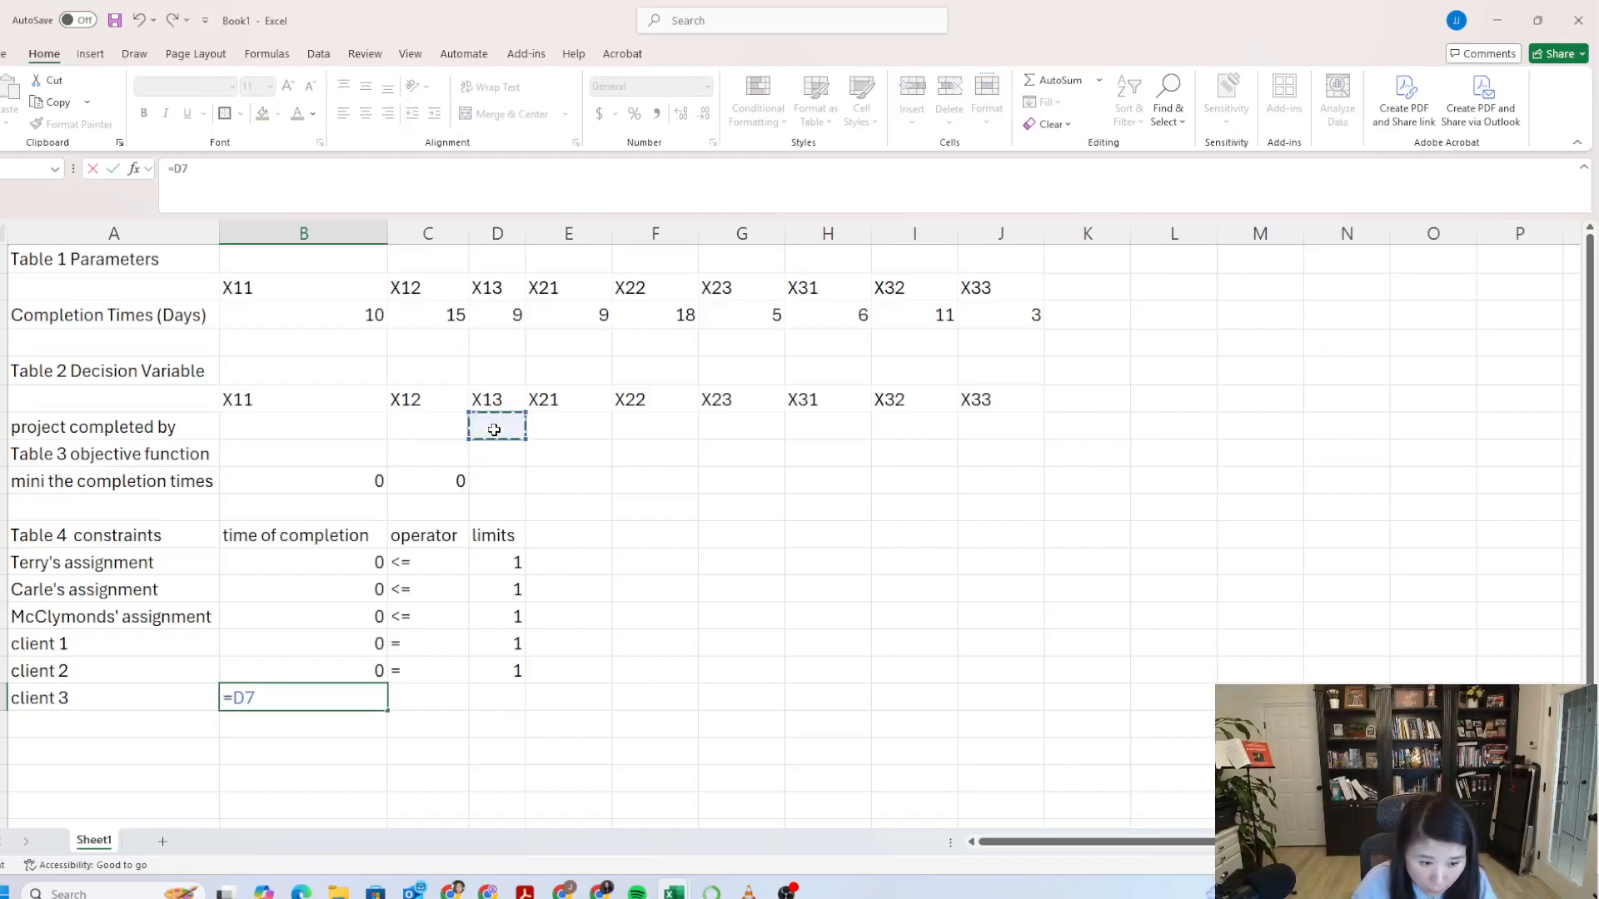
{"action": "type", "text": "+"}
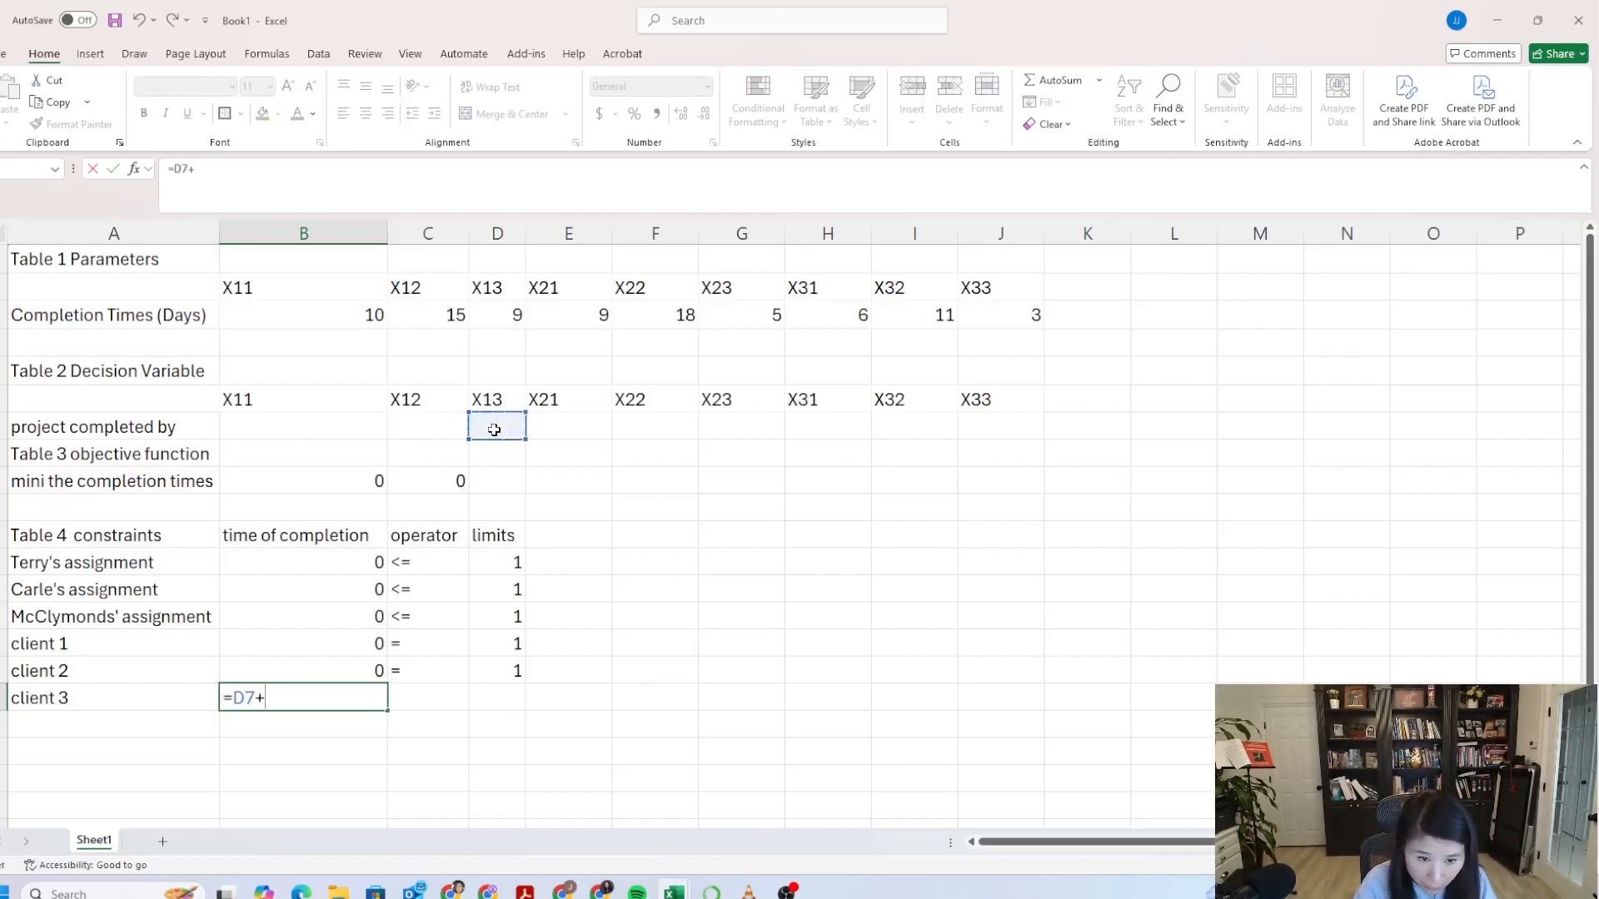
{"action": "left_click", "coordinate": [751, 432]}
{"action": "type", "text": "+"}
{"action": "left_click", "coordinate": [976, 421]}
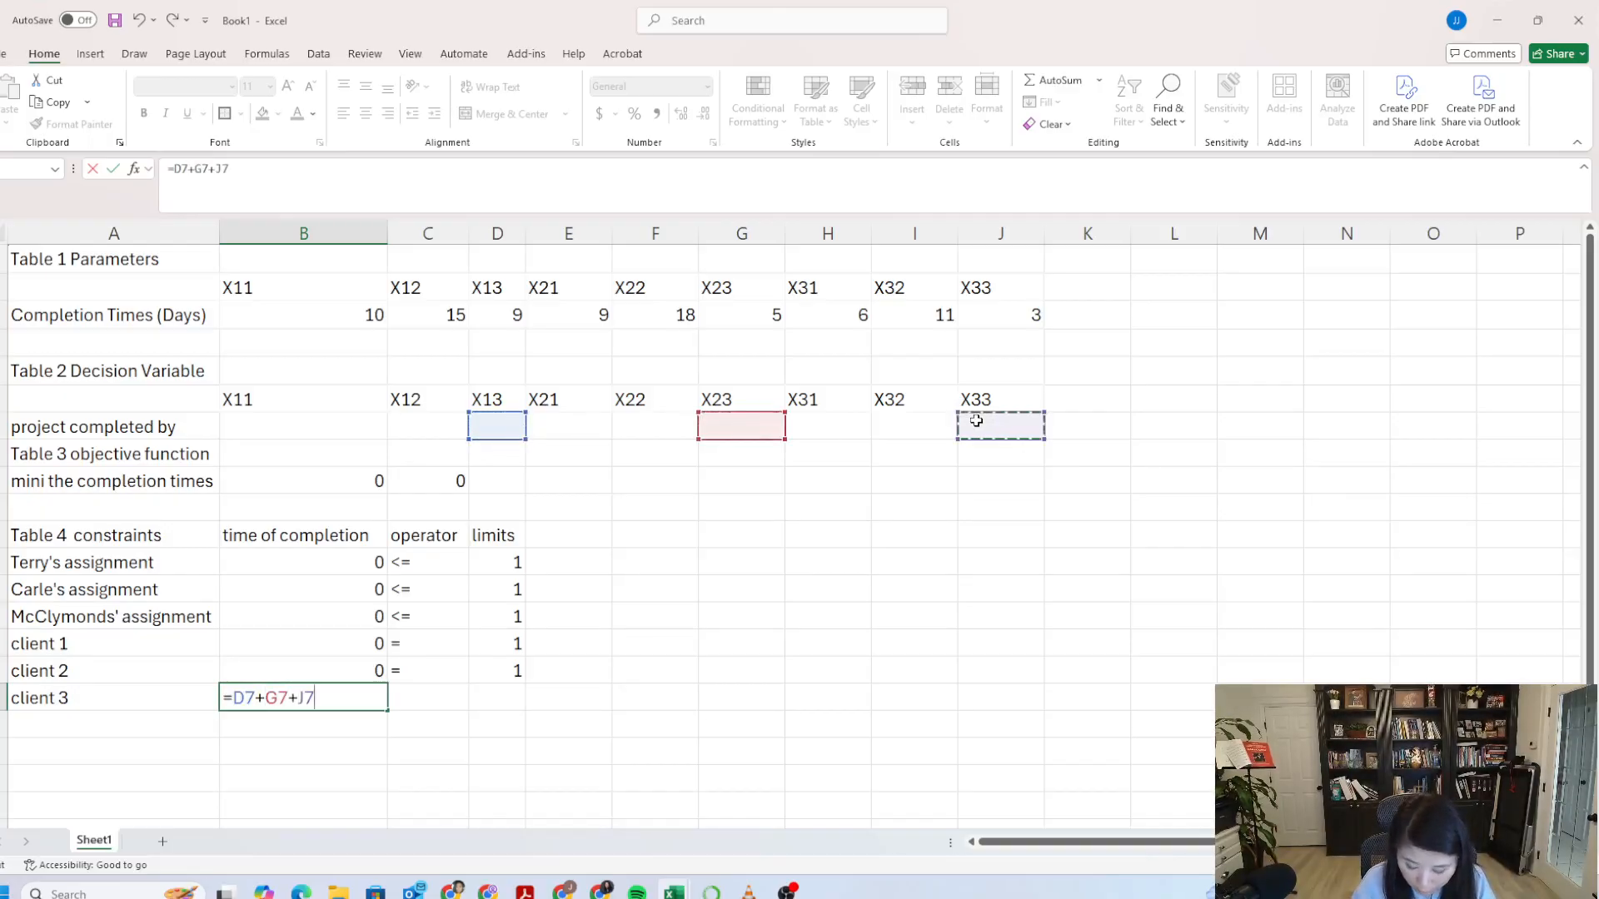
{"action": "key", "text": "Return"}
Step: Give client 3's constraint the text operator "=" in C17 and the limit 1 in D17
{"action": "left_click", "coordinate": [415, 694]}
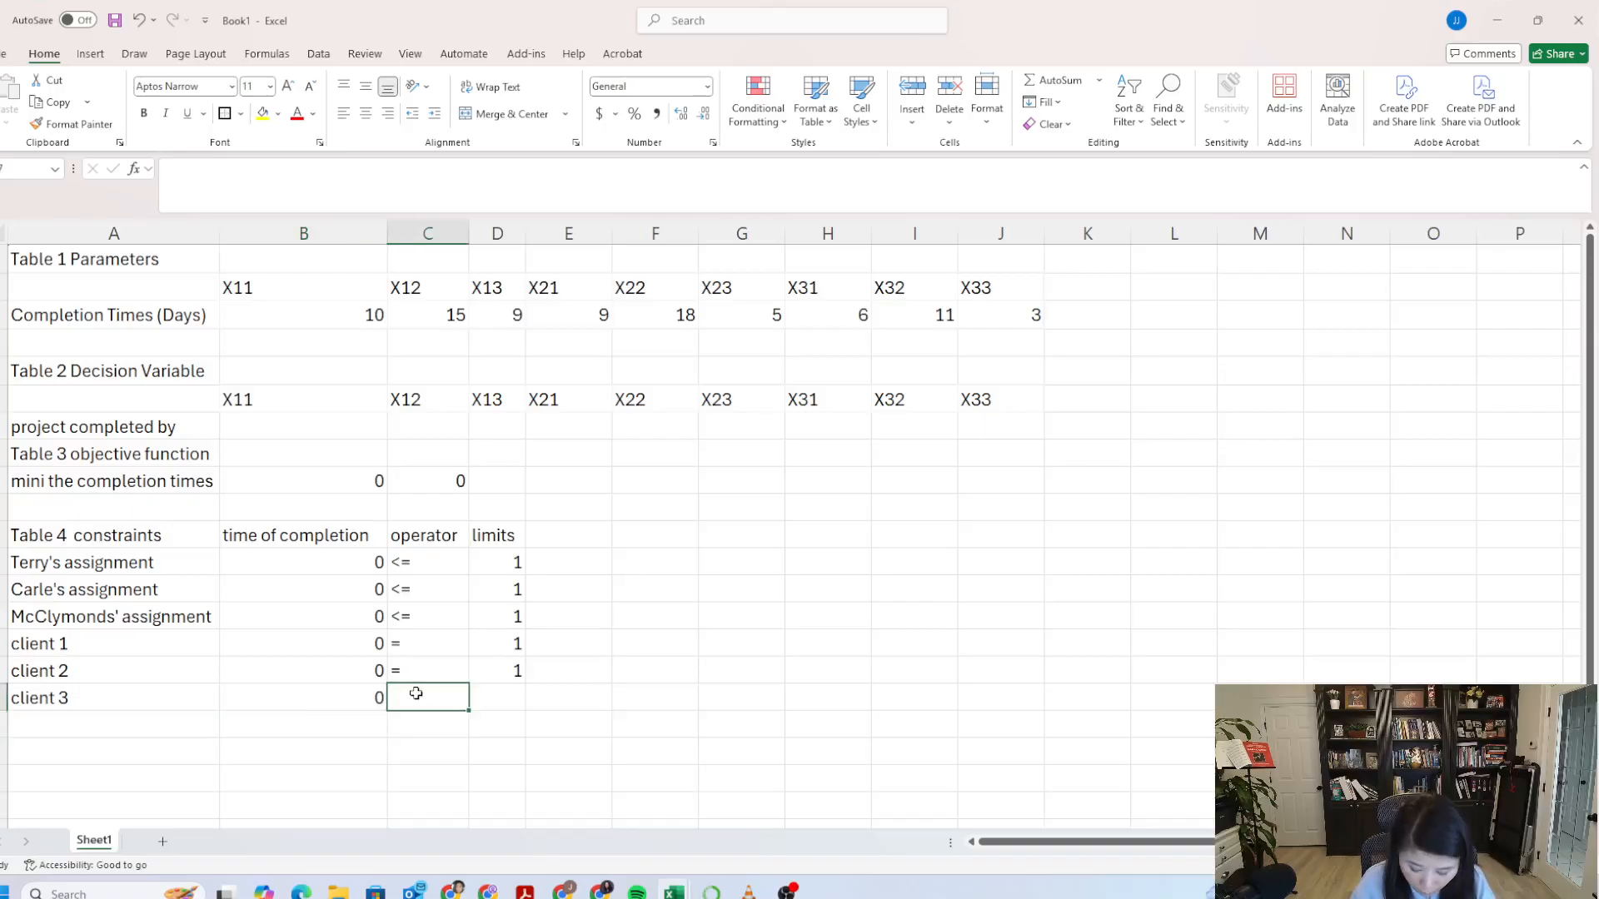
{"action": "type", "text": "'="}
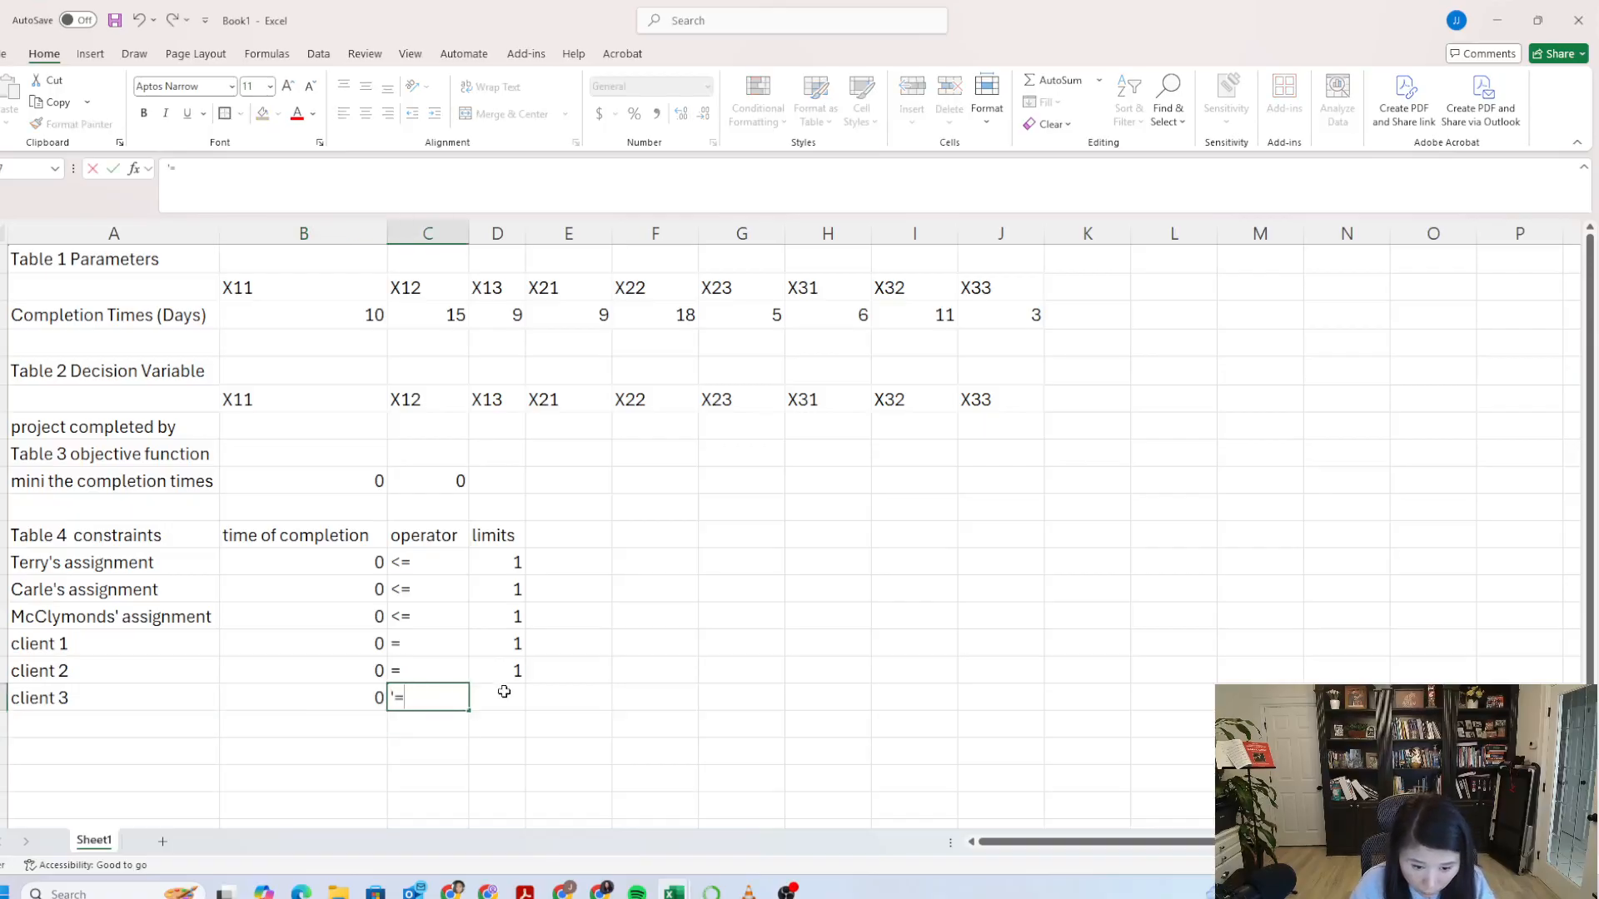
{"action": "left_click", "coordinate": [503, 691]}
{"action": "type", "text": "1"}
{"action": "key", "text": "Return"}
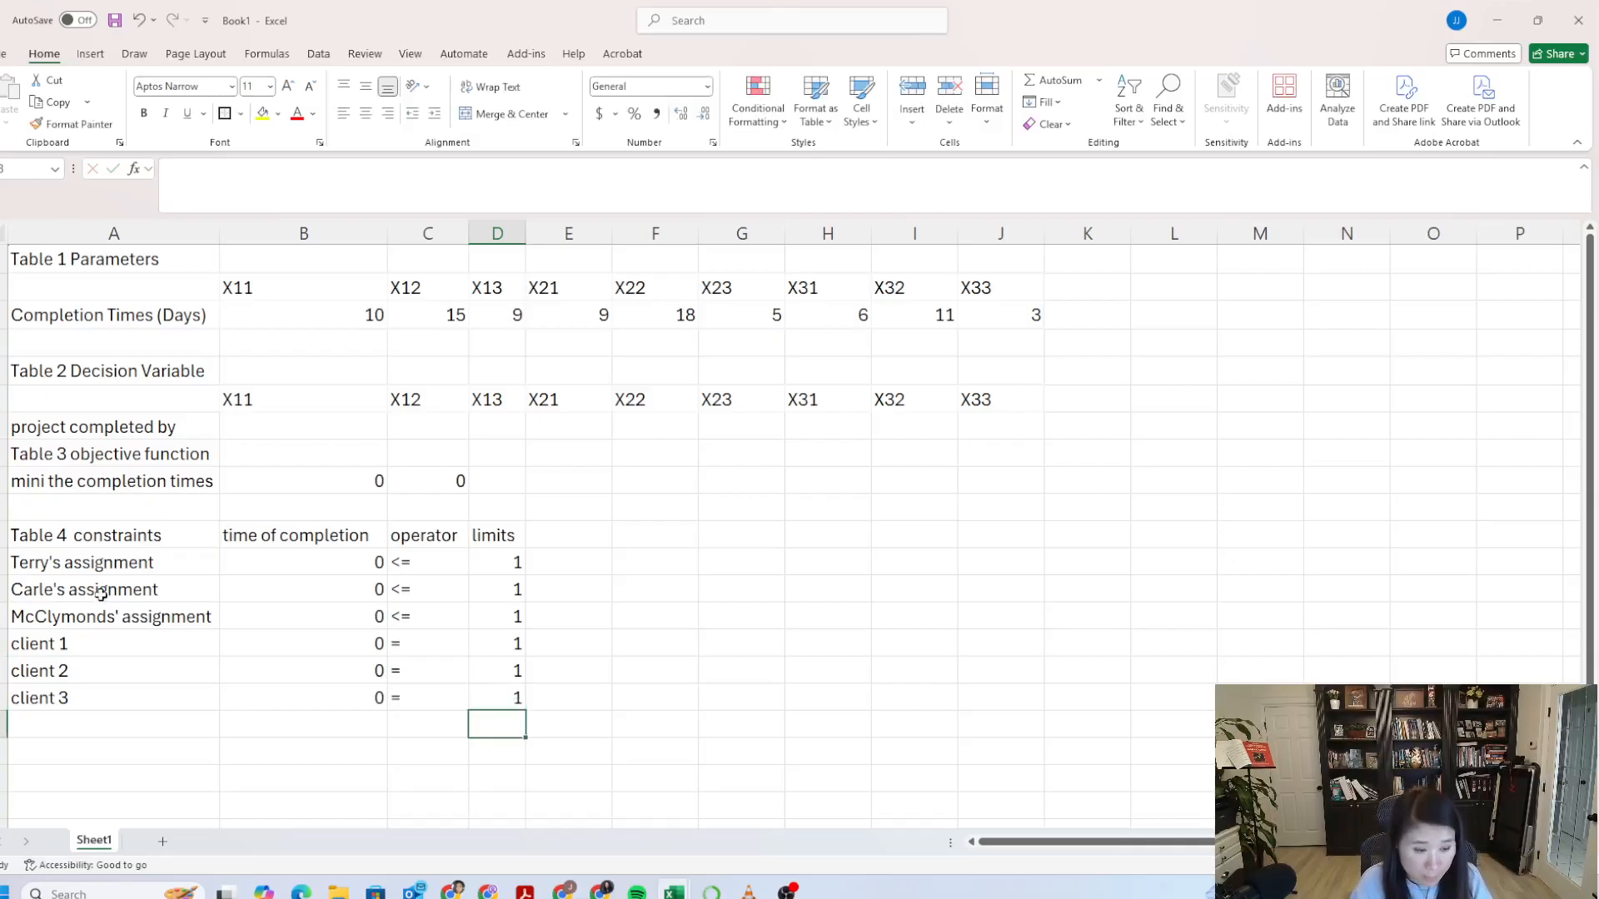
Step: Enter the label "non negativities" in A18, below the client constraints
{"action": "left_click", "coordinate": [111, 721]}
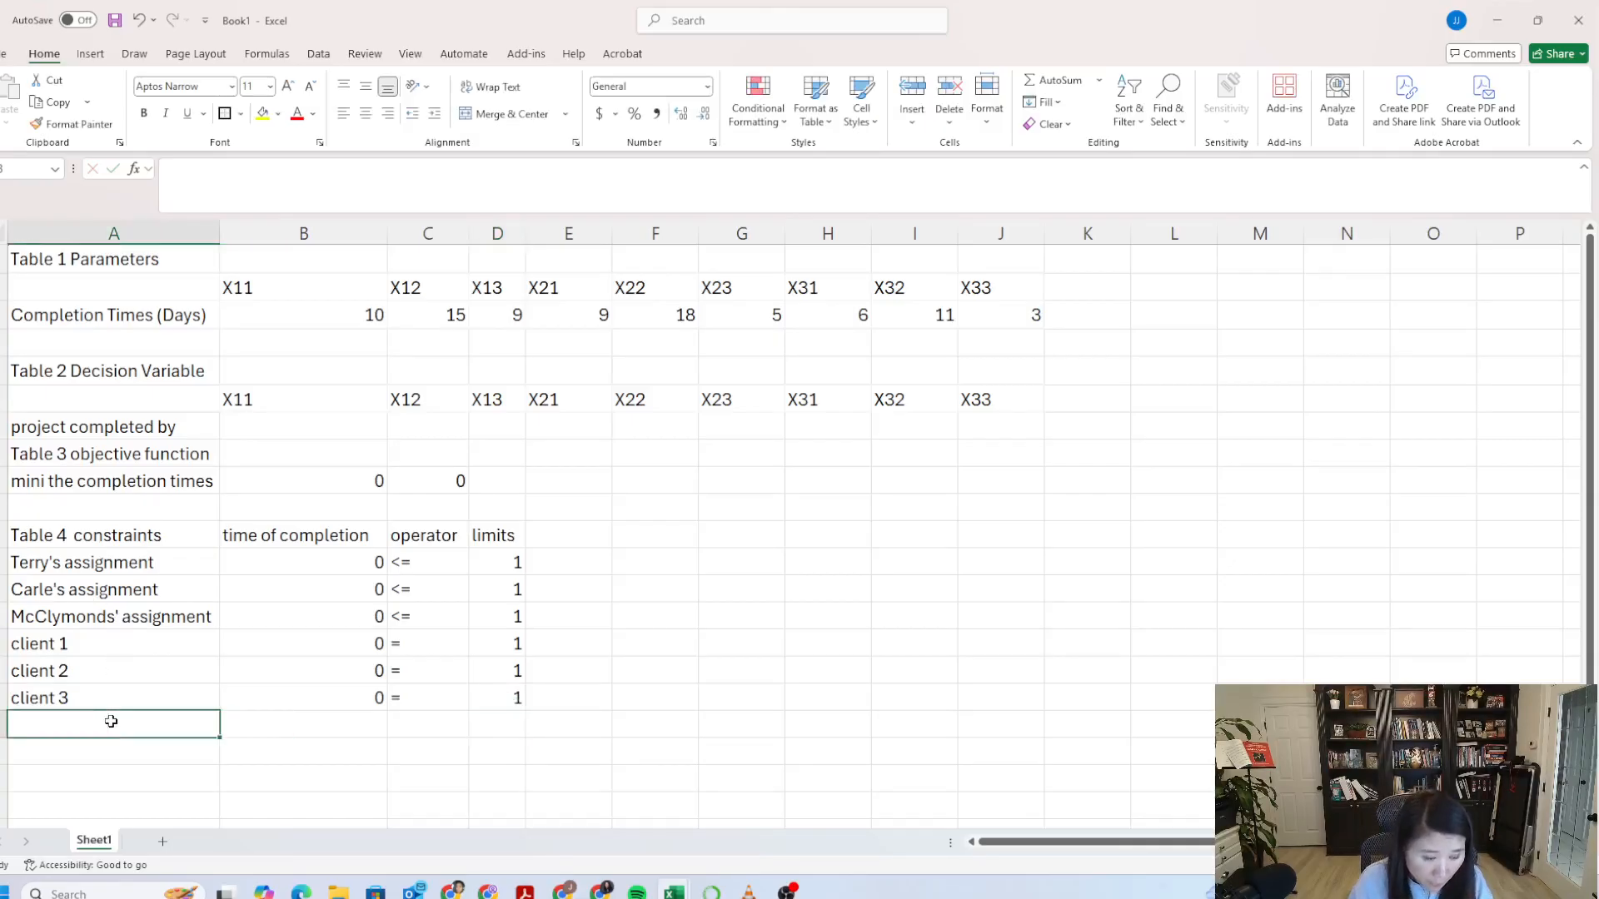
{"action": "type", "text": "non ne"}
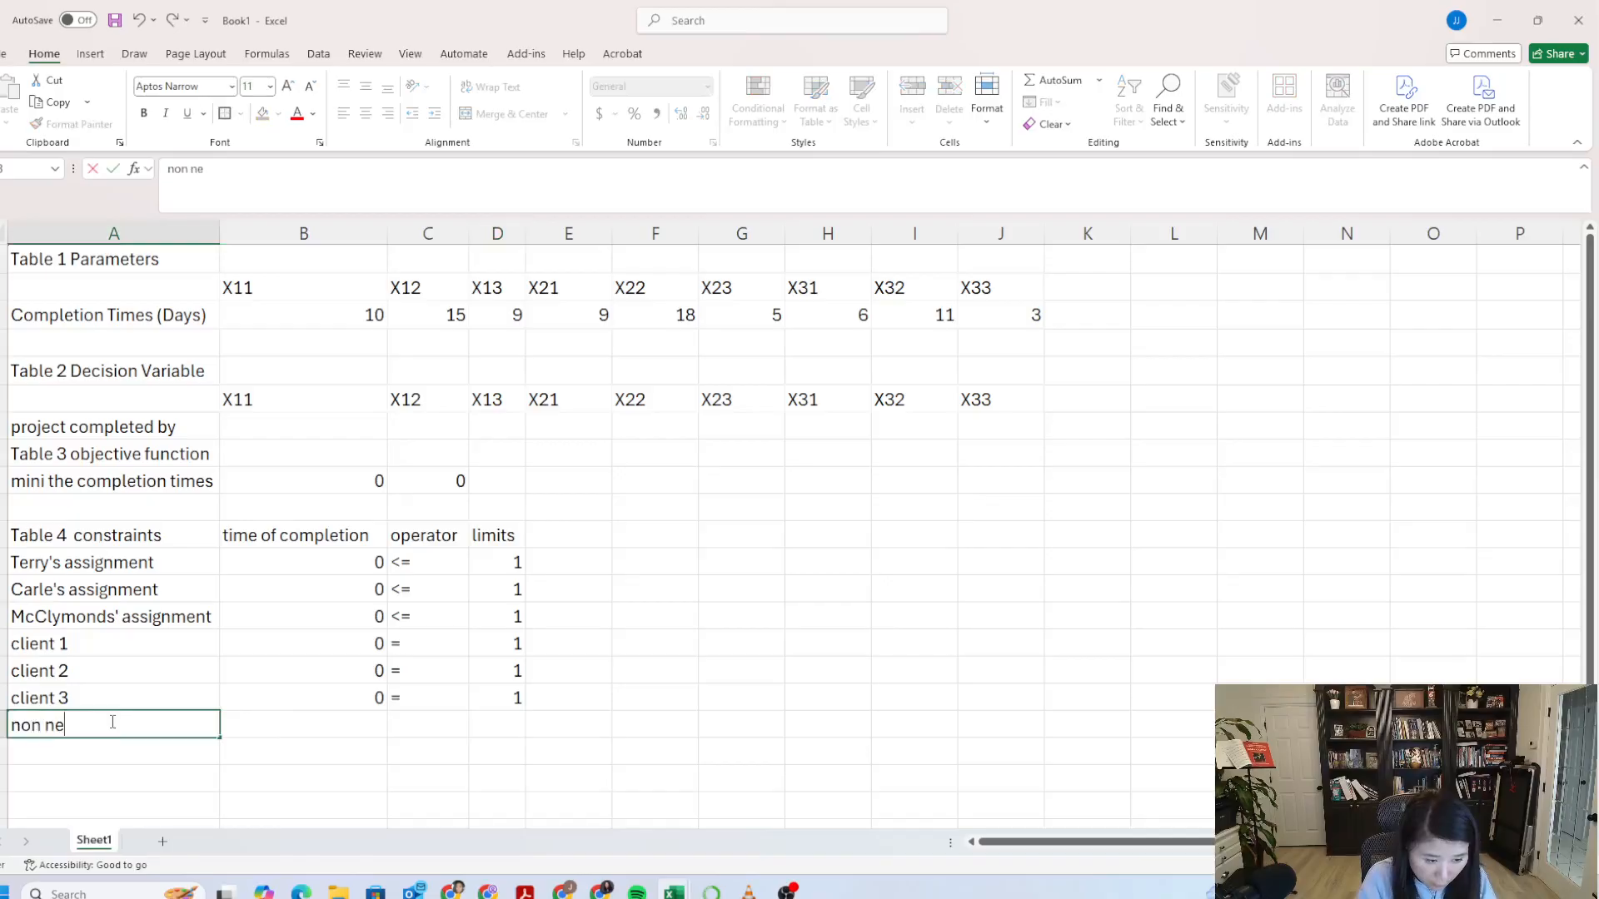
{"action": "type", "text": "gativi"}
{"action": "key", "text": "Return"}
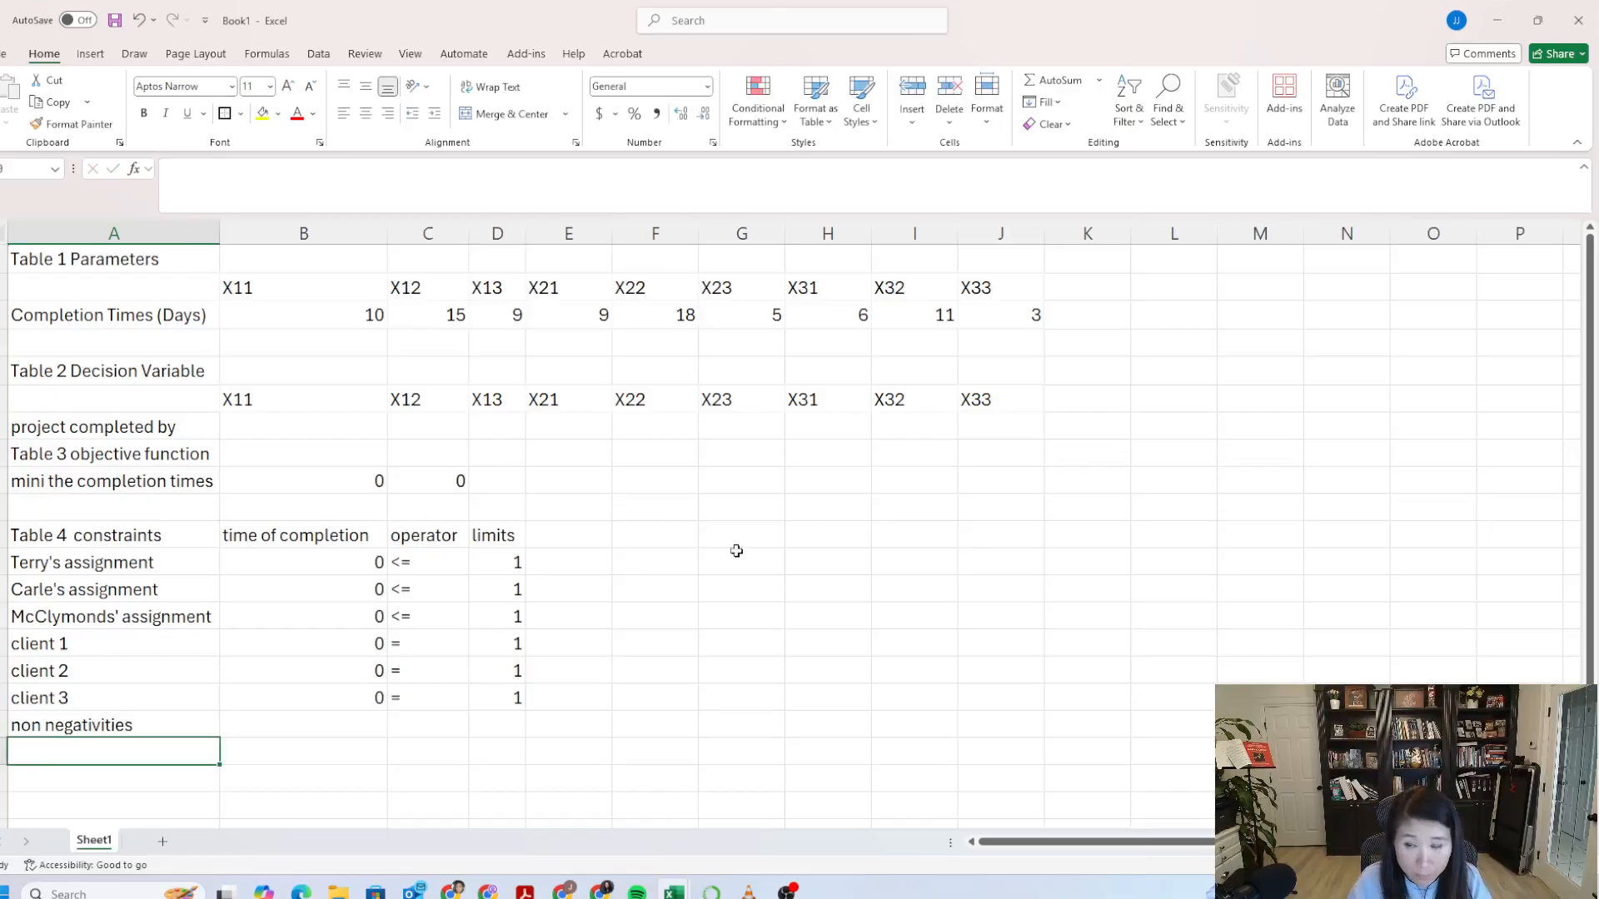
Step: Set up Solver to minimize the objective cell B9 by changing the decision variable cells B7:J7
{"action": "left_click", "coordinate": [331, 58]}
{"action": "left_click", "coordinate": [1495, 102]}
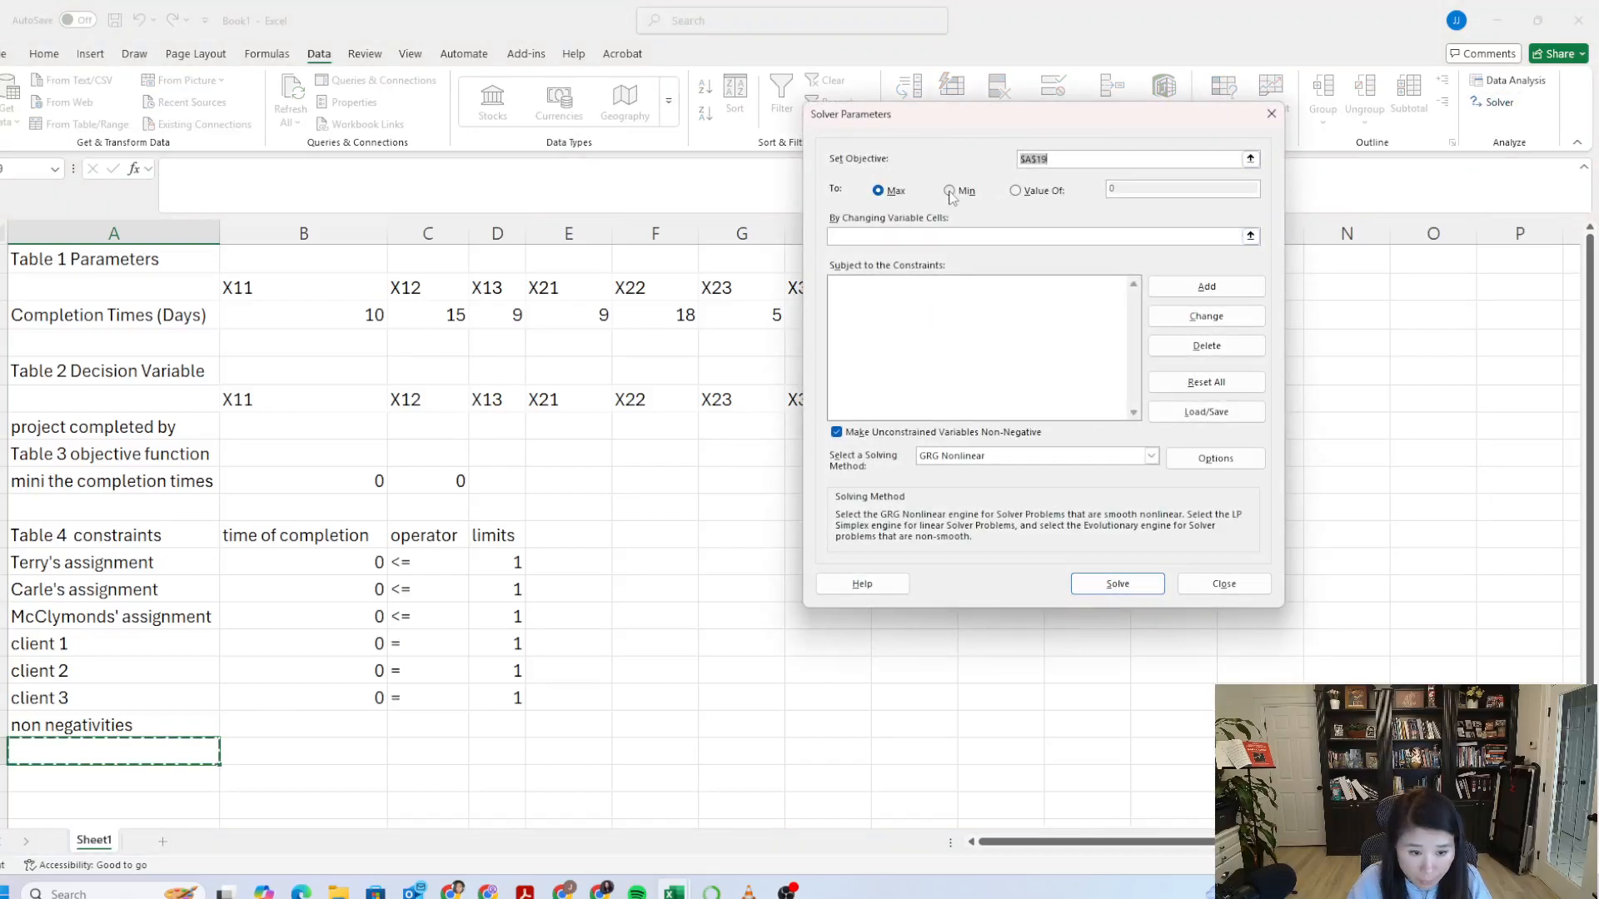
{"action": "left_click", "coordinate": [950, 192]}
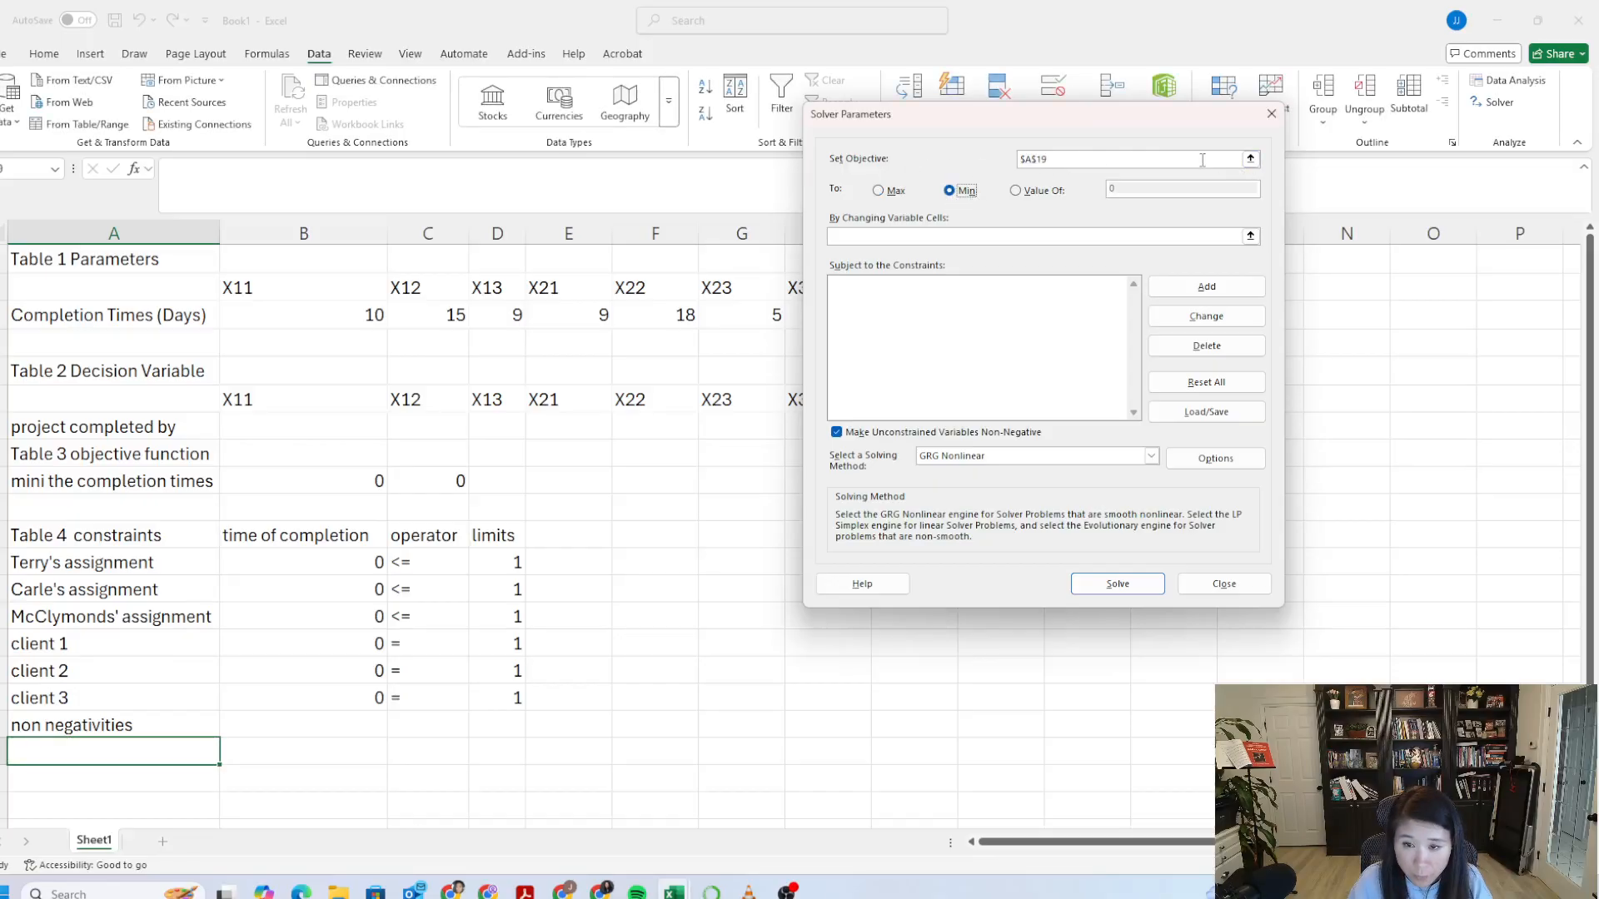
{"action": "left_click", "coordinate": [1250, 158]}
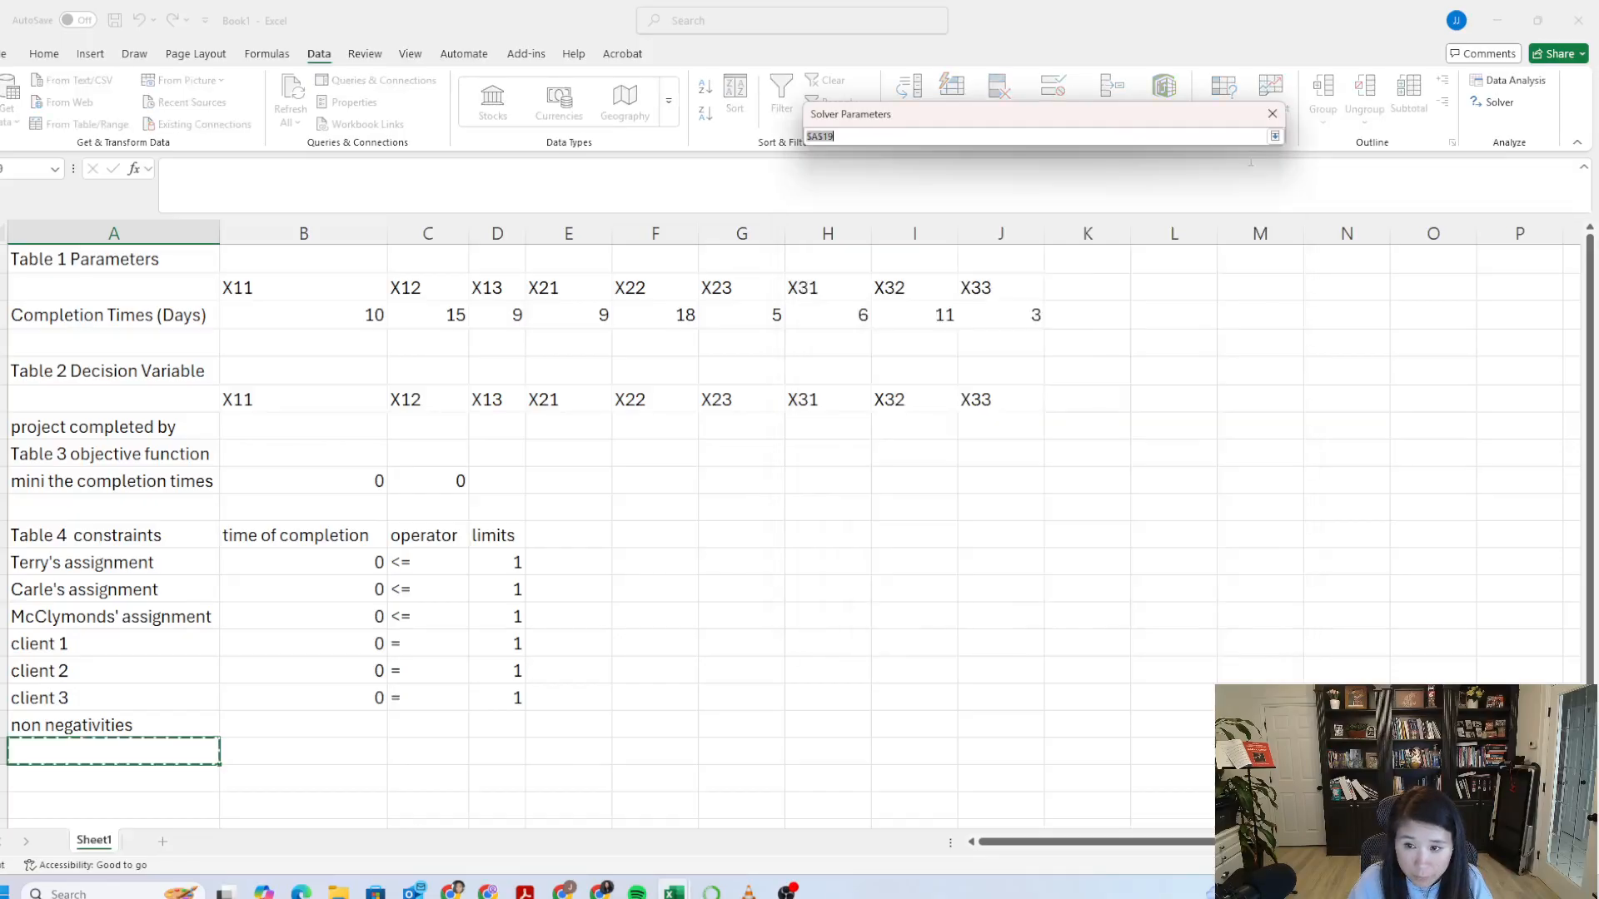
{"action": "left_click", "coordinate": [340, 478]}
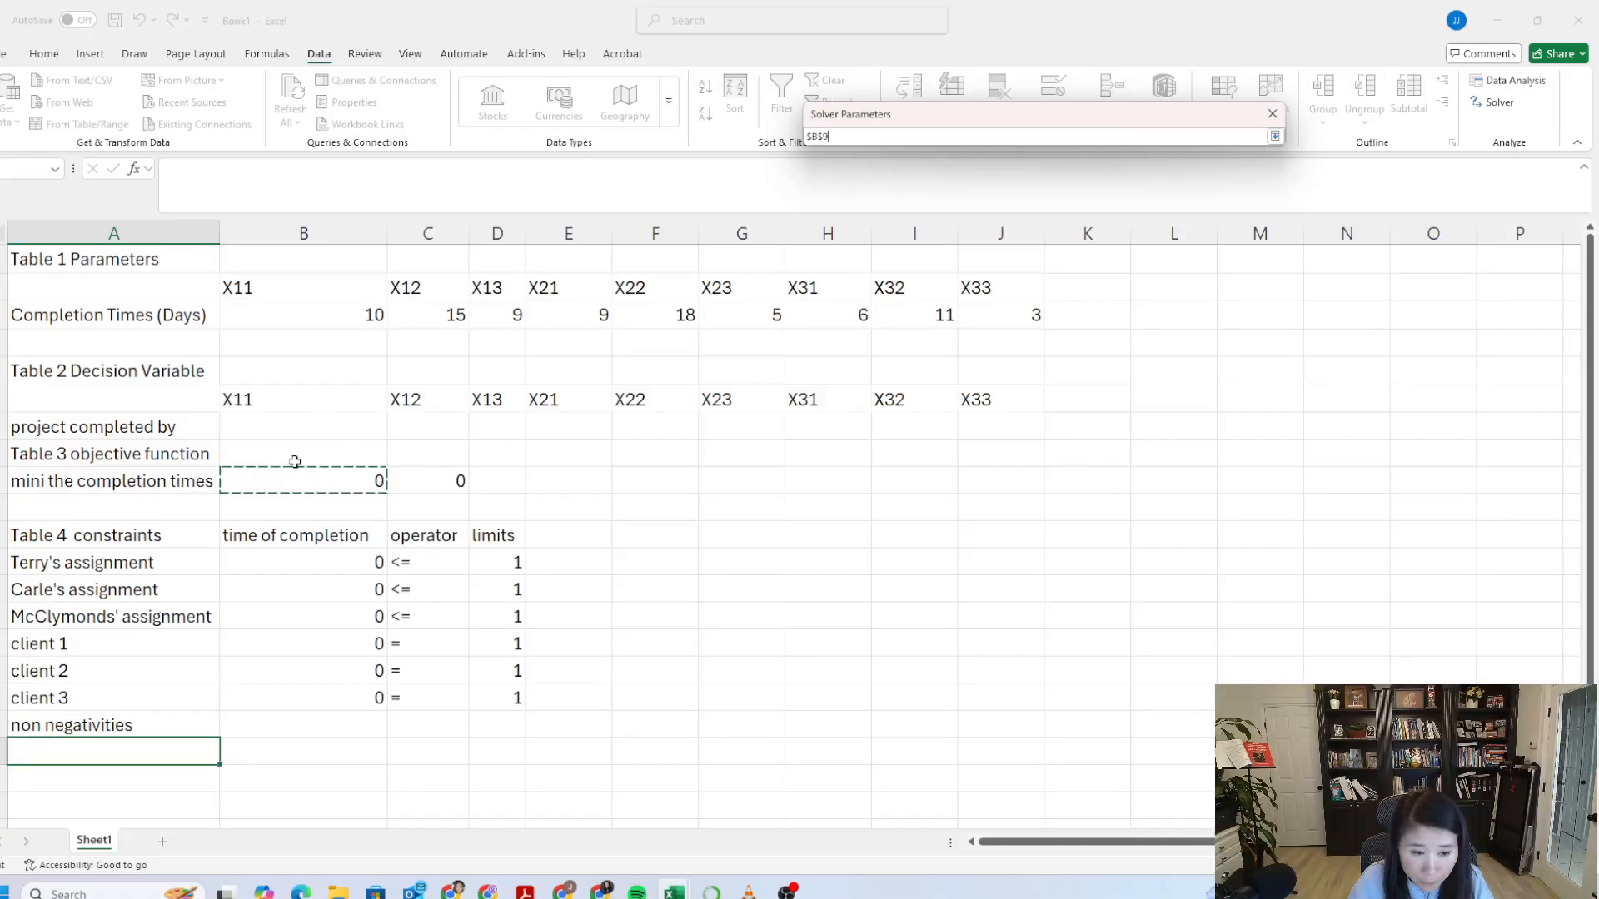
{"action": "left_click", "coordinate": [1275, 136]}
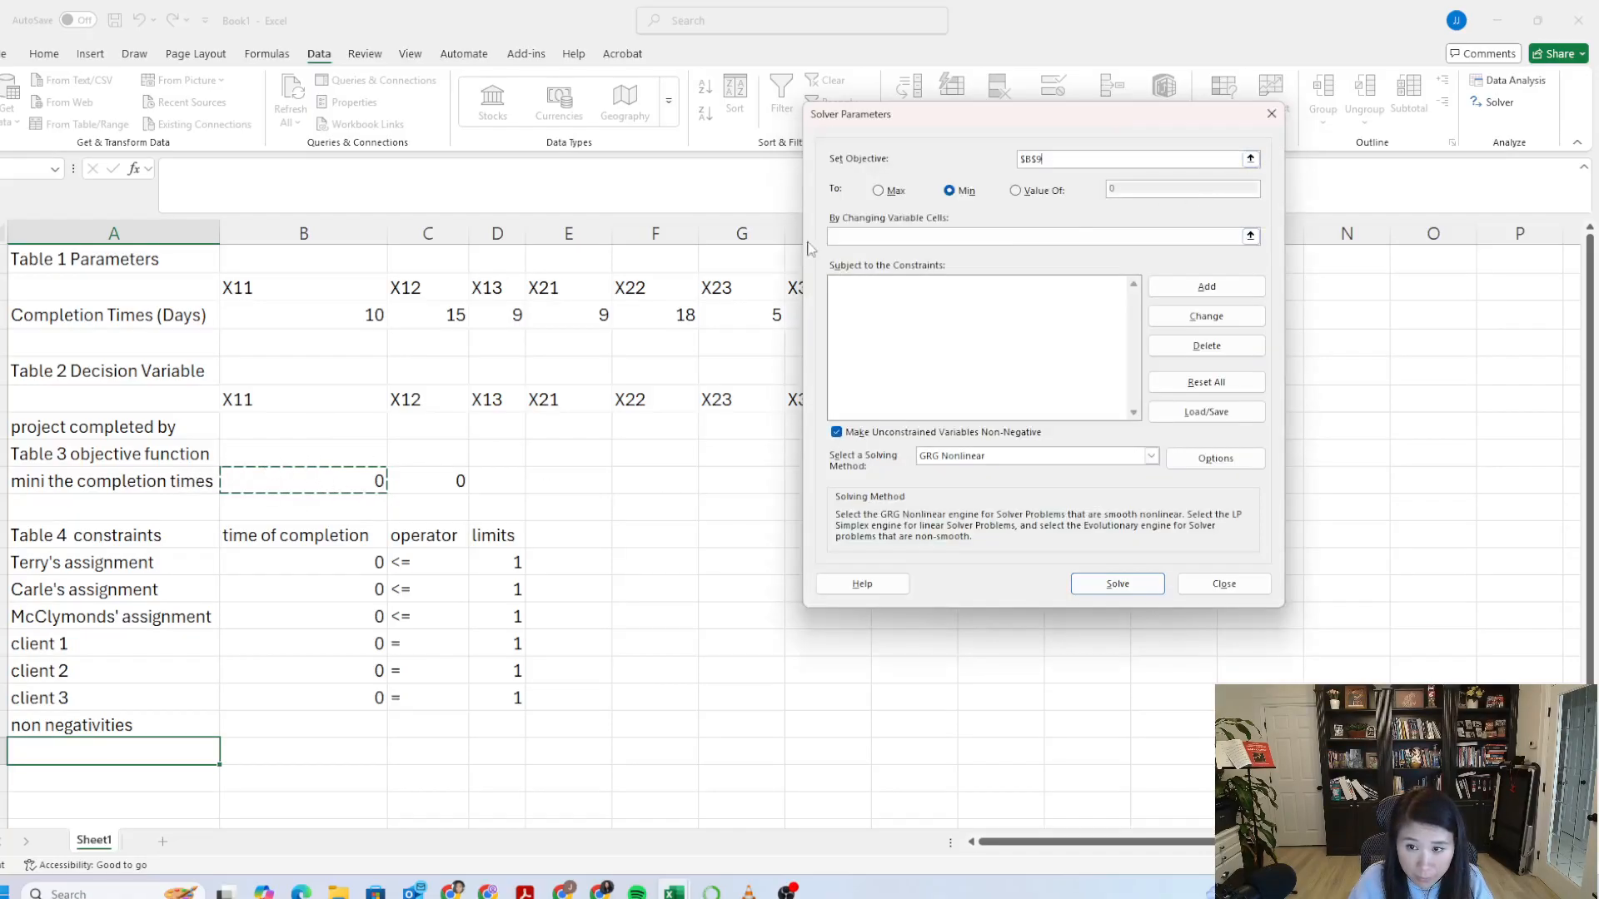
{"action": "left_click", "coordinate": [909, 237]}
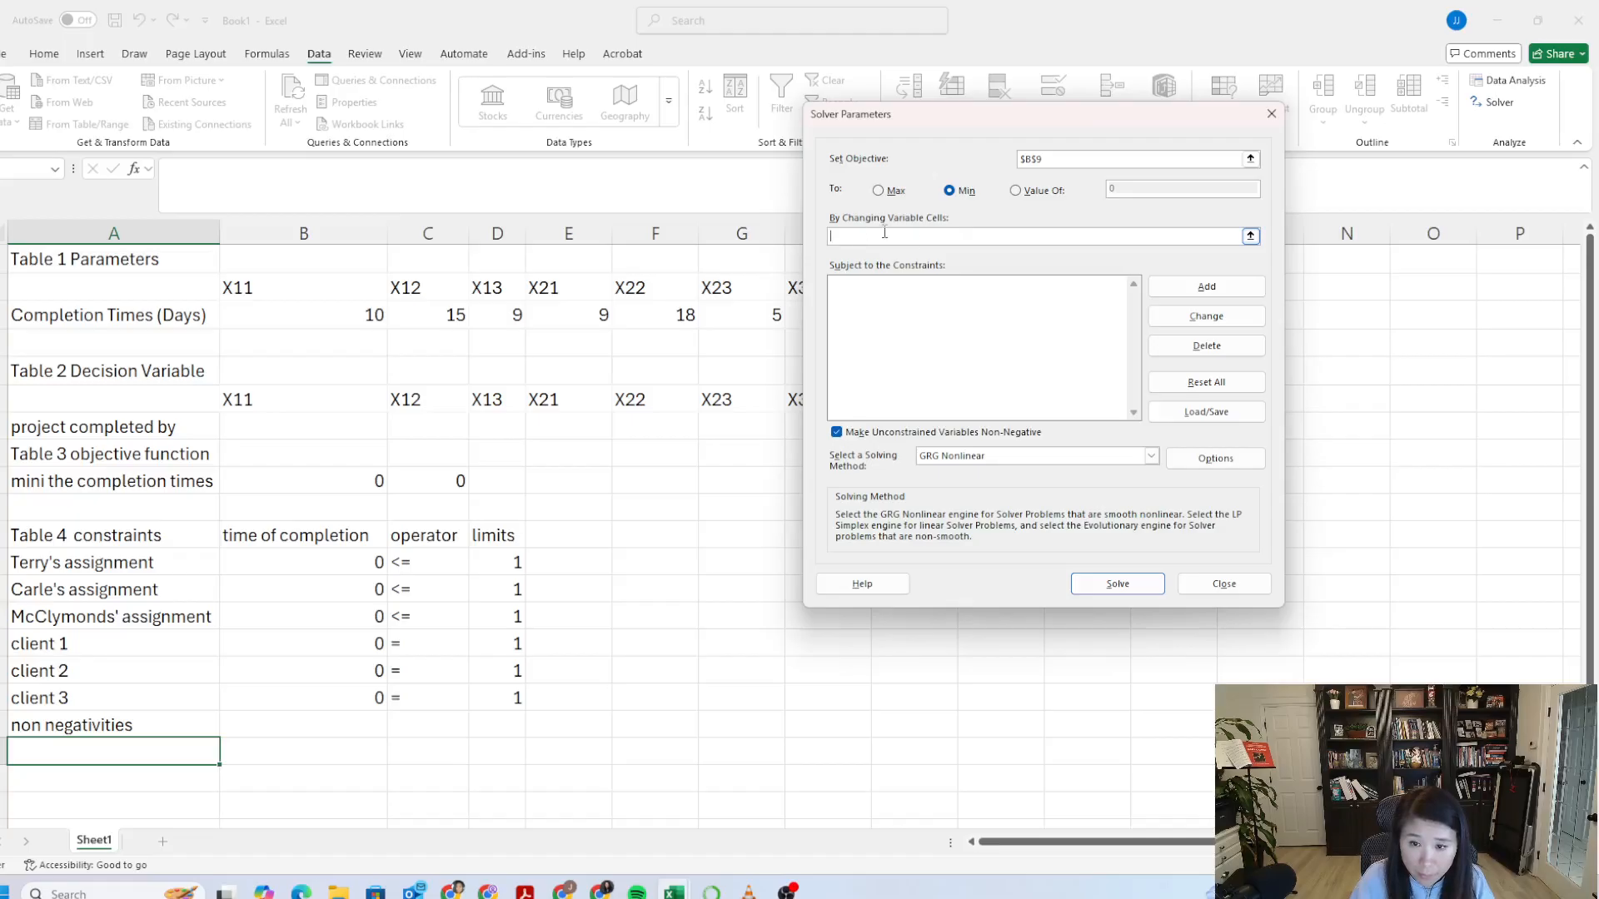
{"action": "left_click_drag", "start_coordinate": [229, 428], "coordinate": [966, 434]}
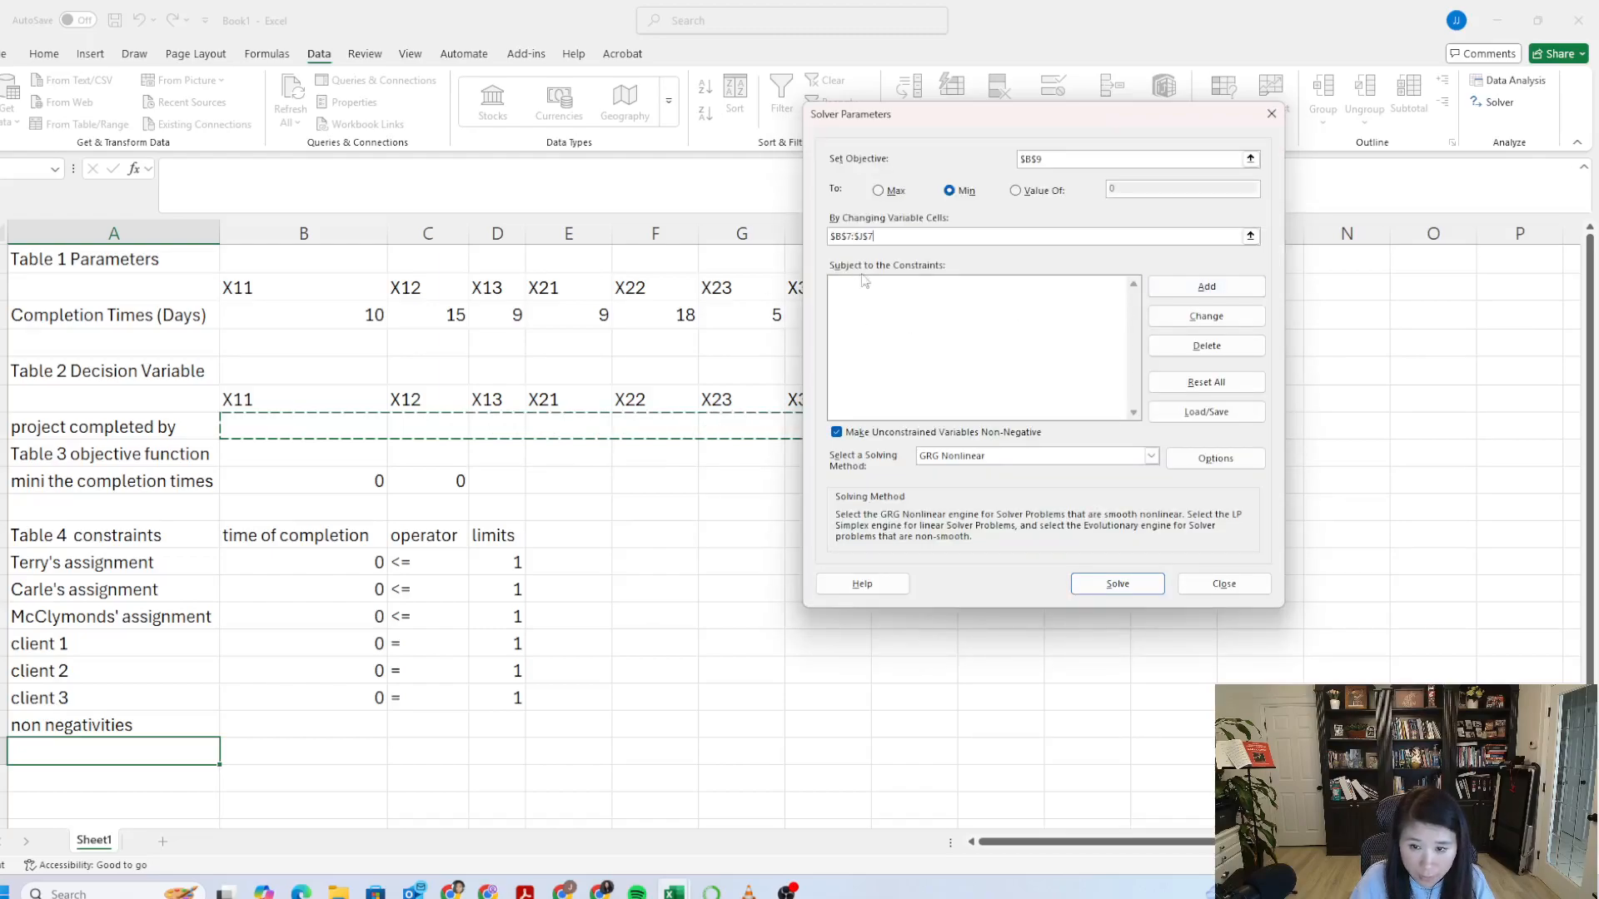
Step: Add a Solver constraint requiring the three worker assignment totals B12:B14 to be <= the limits in D12:D14
{"action": "left_click", "coordinate": [1208, 287]}
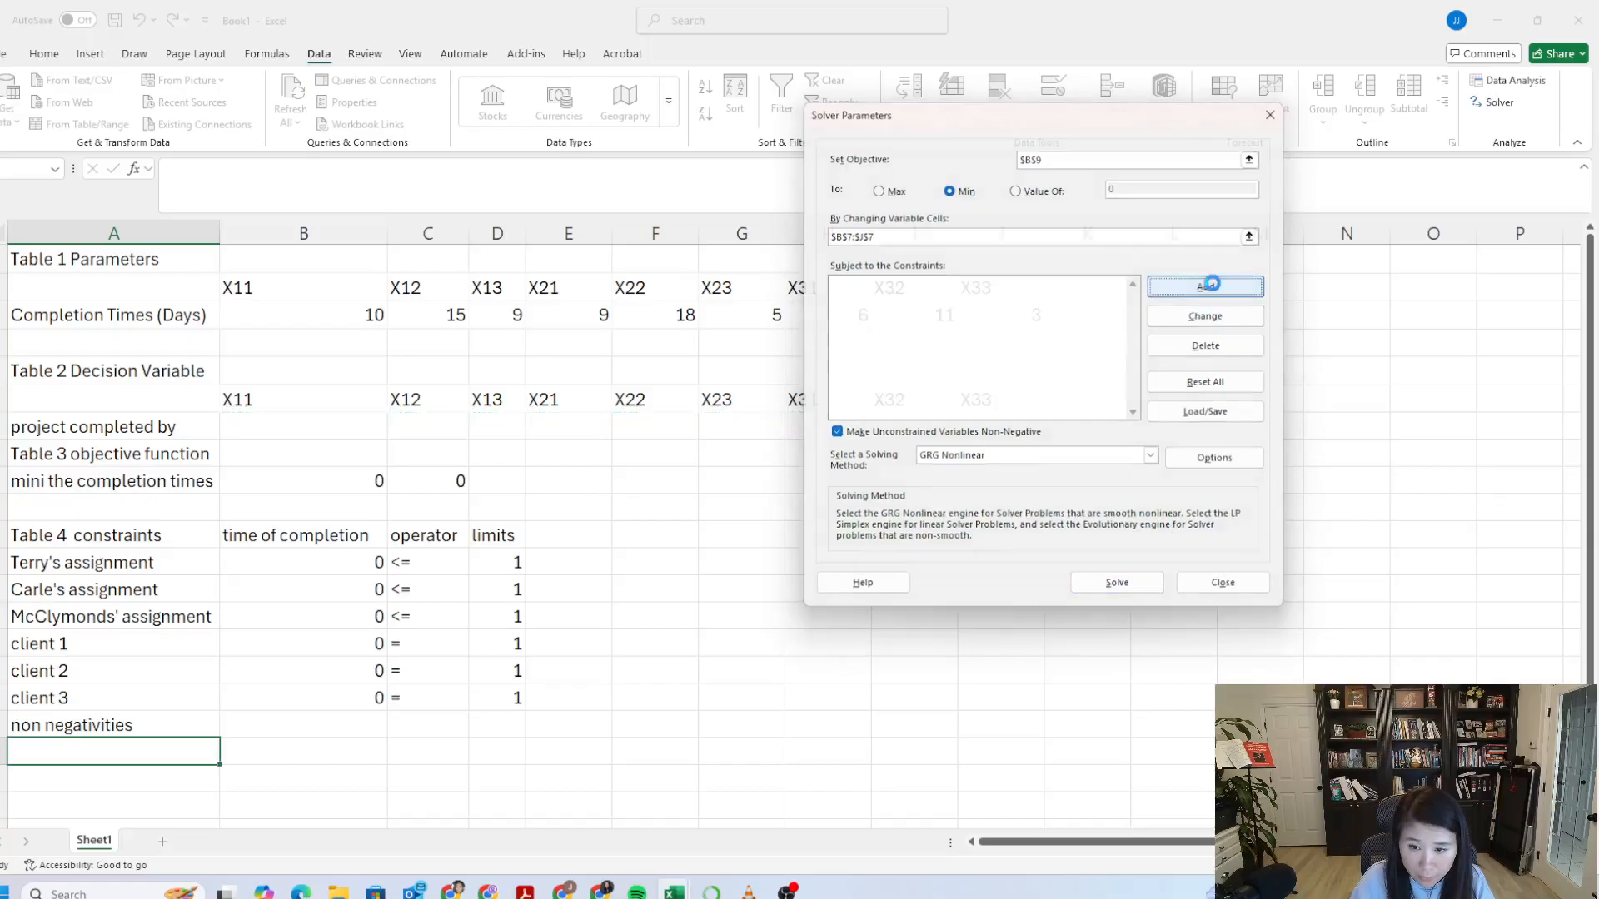
{"action": "left_click", "coordinate": [326, 562]}
{"action": "left_click_drag", "start_coordinate": [325, 563], "coordinate": [324, 610]}
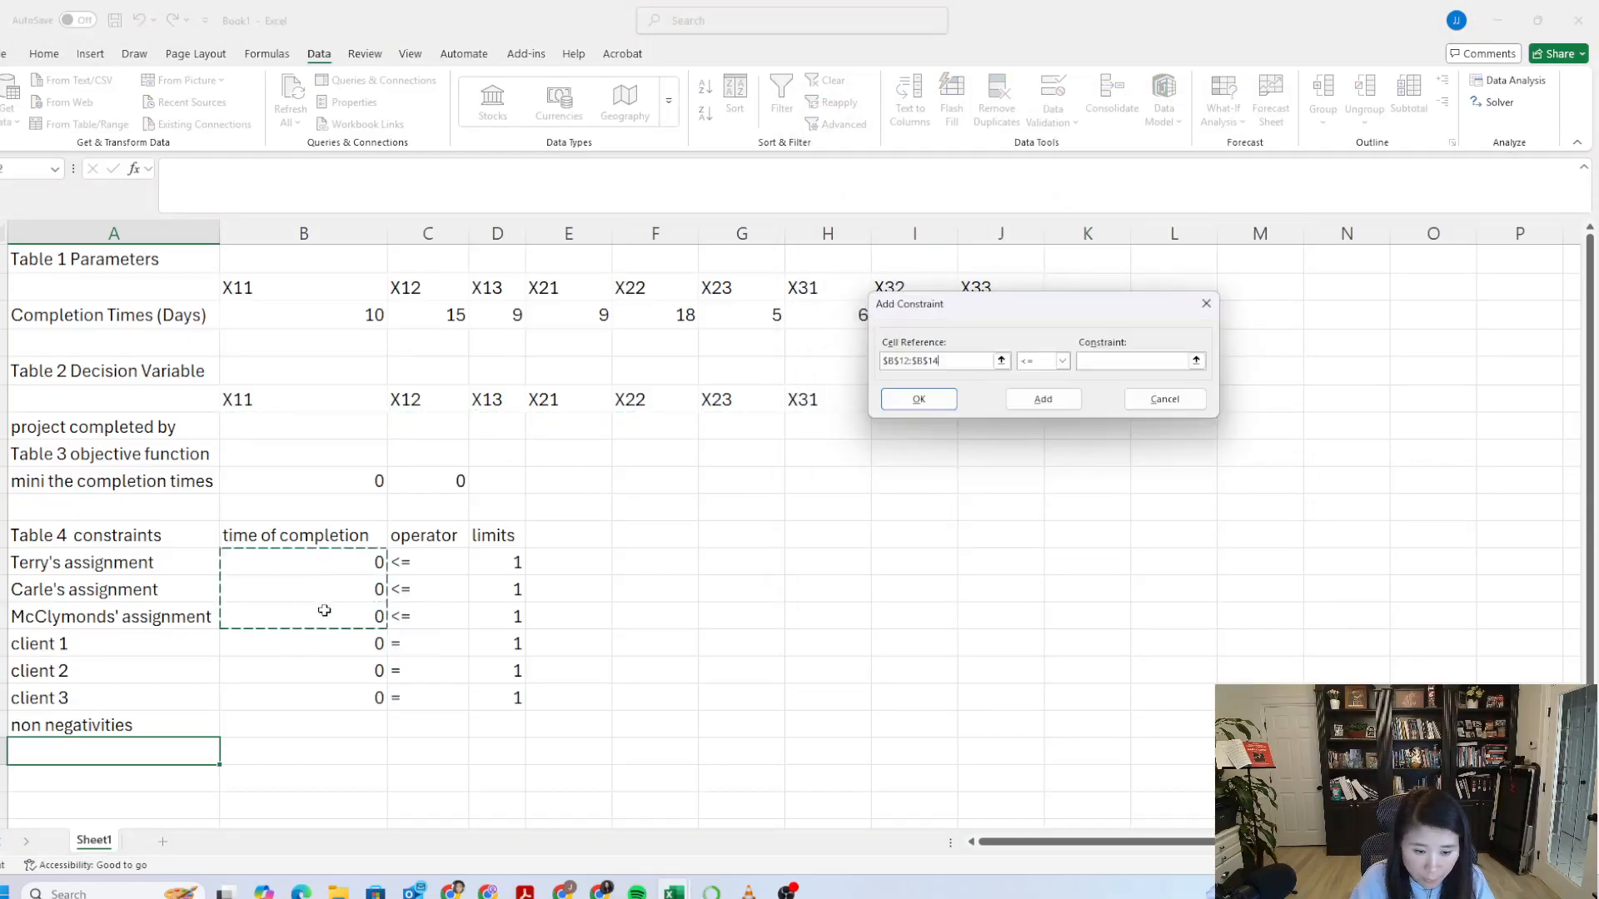
{"action": "left_click", "coordinate": [1099, 360]}
{"action": "left_click", "coordinate": [1196, 360]}
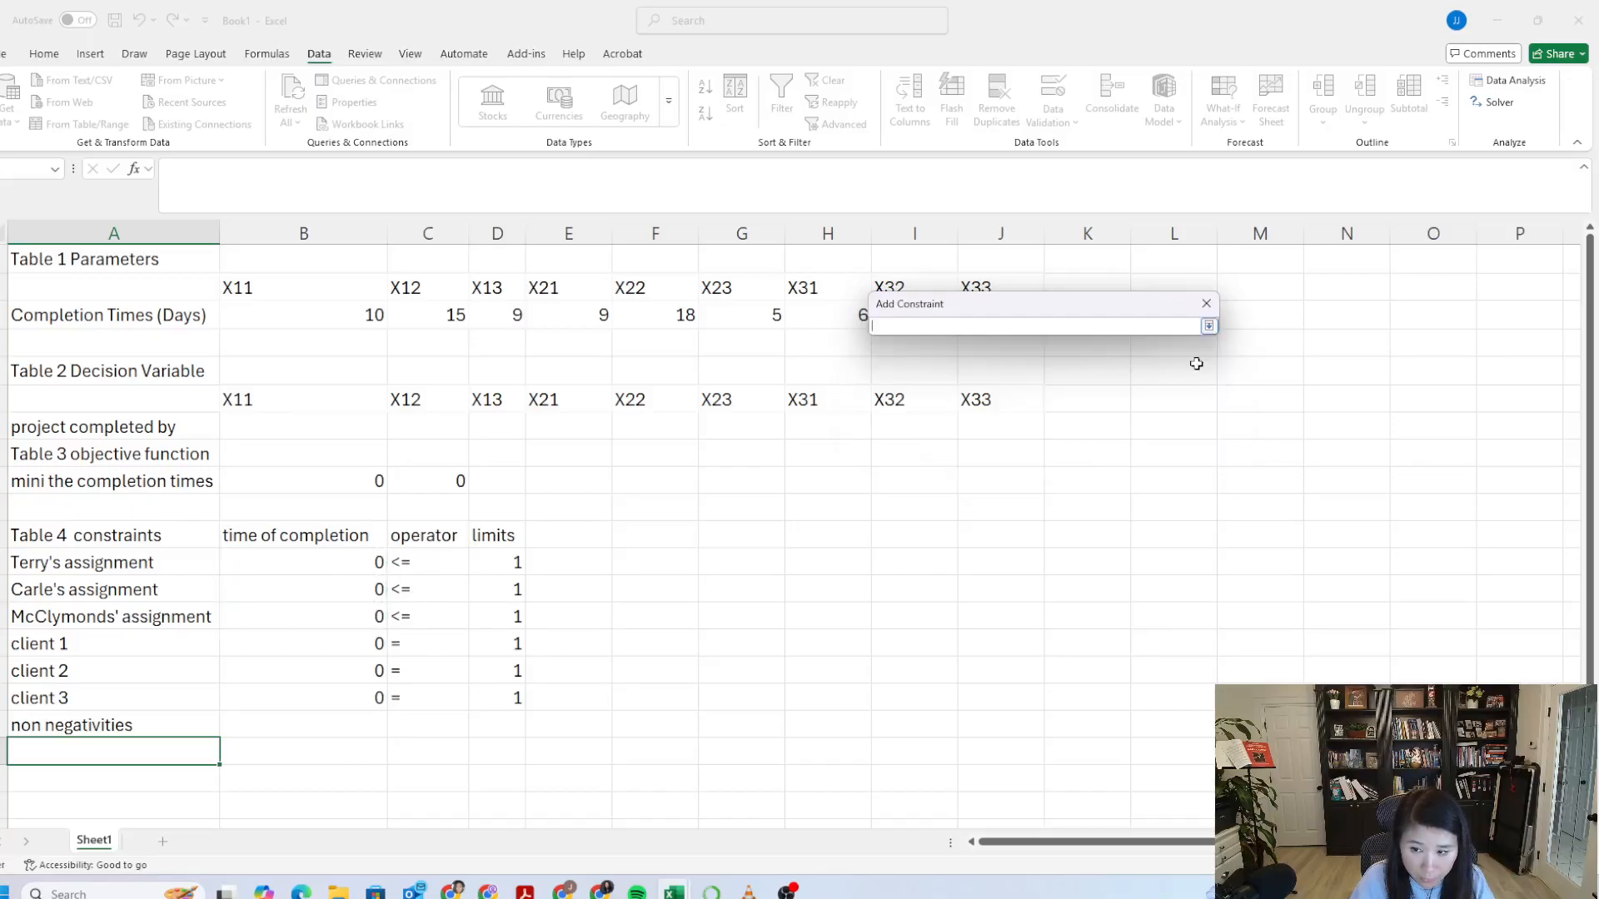
{"action": "left_click_drag", "start_coordinate": [510, 565], "coordinate": [504, 617]}
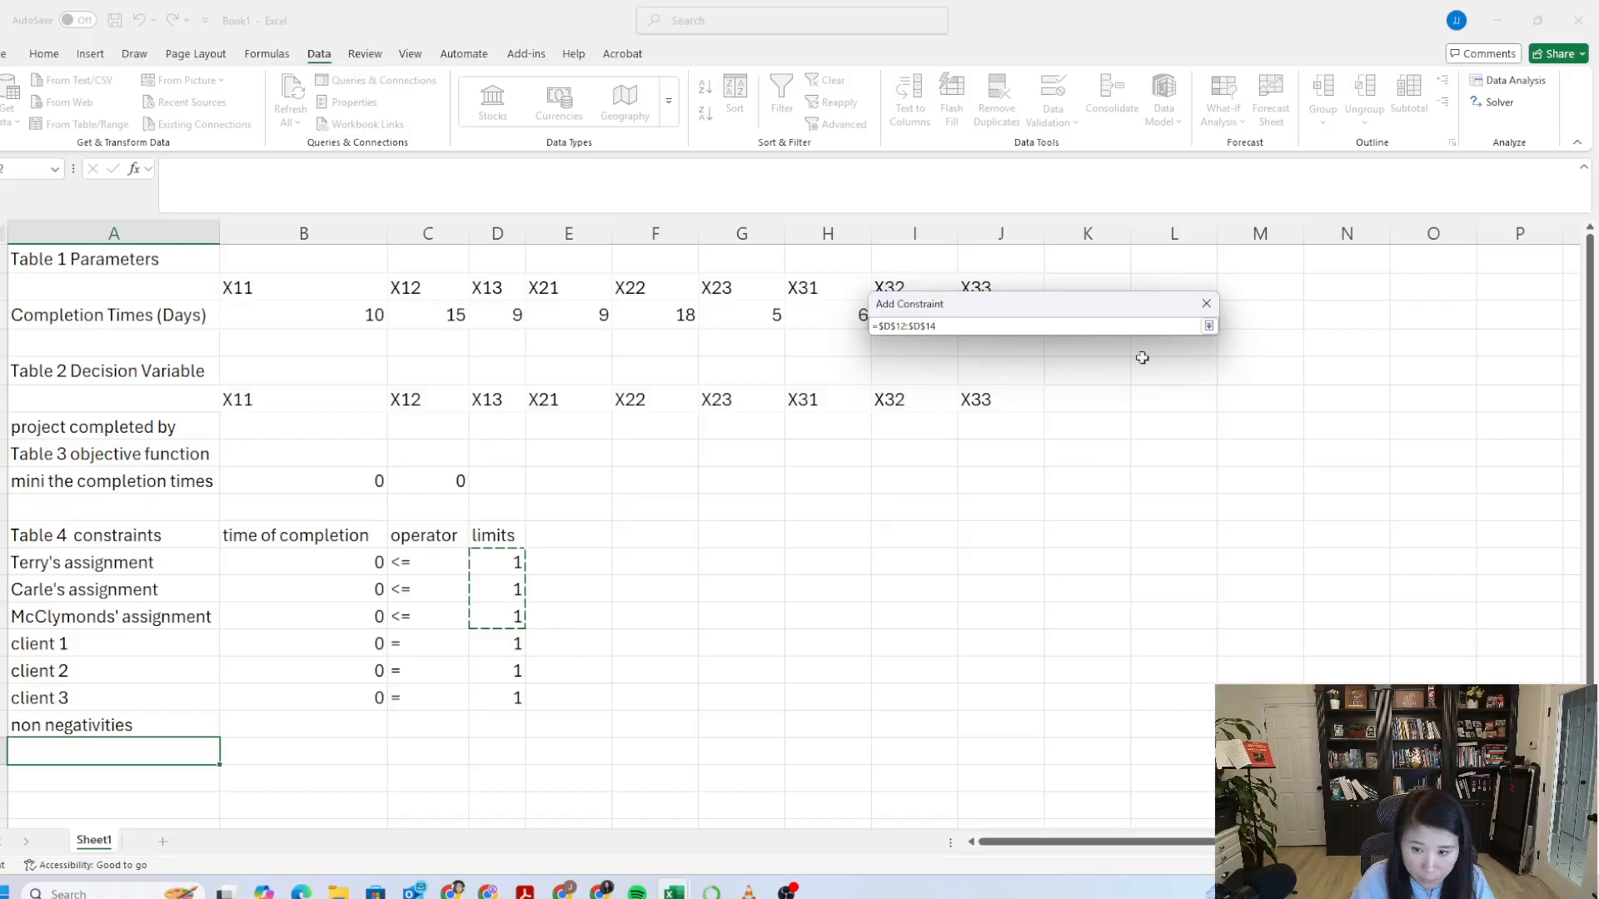
{"action": "left_click", "coordinate": [1208, 326]}
{"action": "left_click", "coordinate": [1044, 396]}
Step: Add a Solver constraint requiring the three client totals B15:B17 to equal the limits in D15:D17, and finish adding constraints
{"action": "left_click_drag", "start_coordinate": [283, 642], "coordinate": [284, 685]}
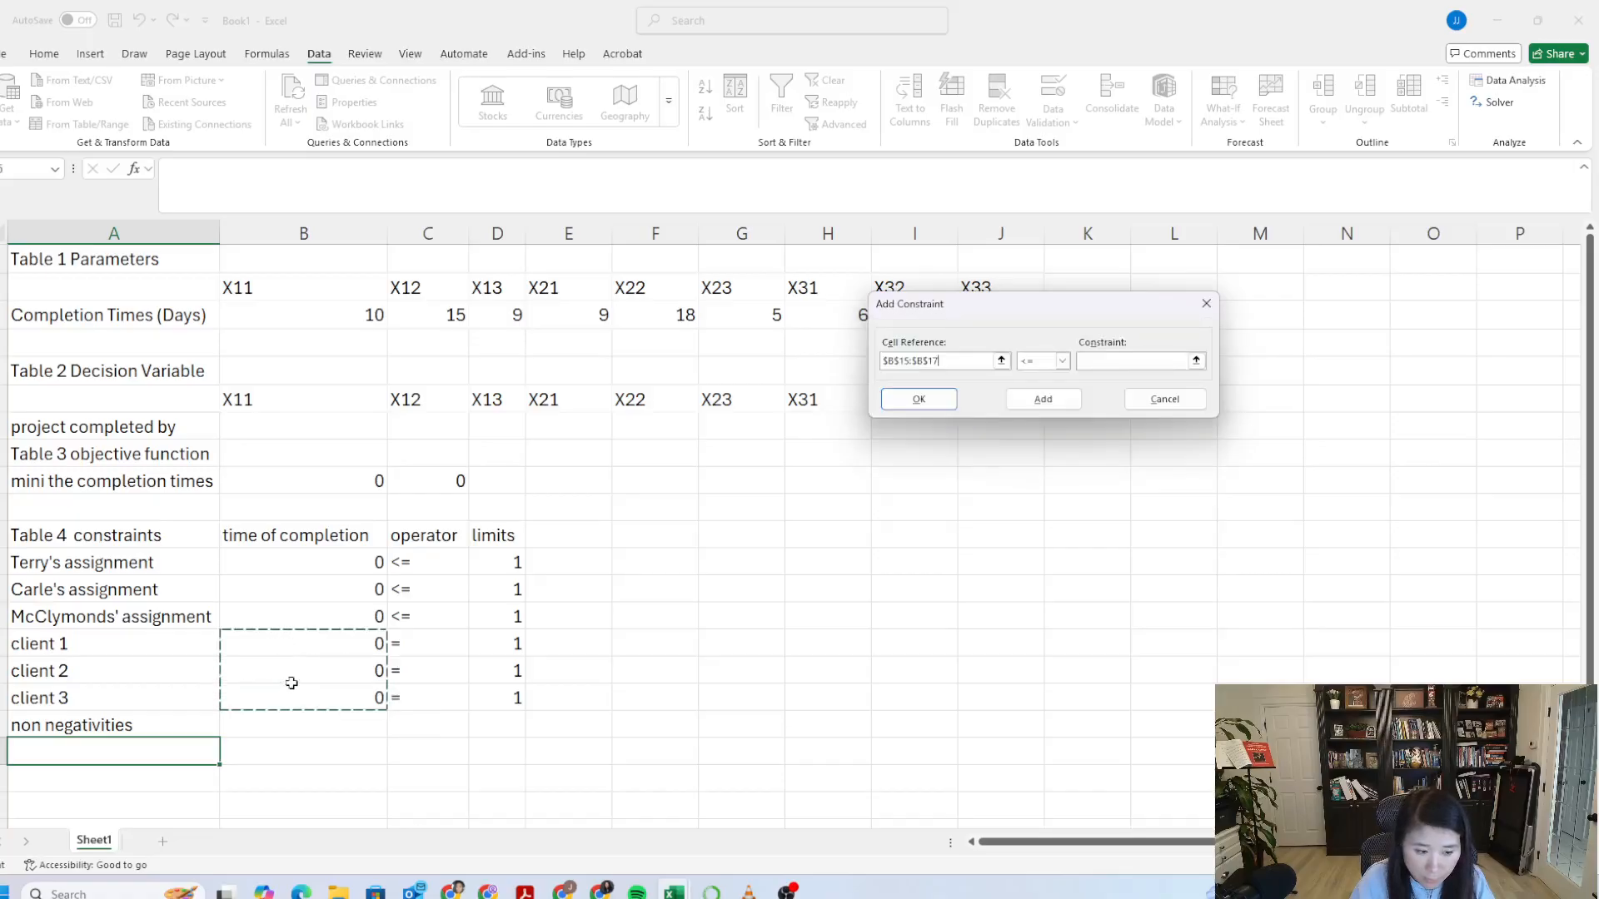
{"action": "left_click", "coordinate": [1063, 361]}
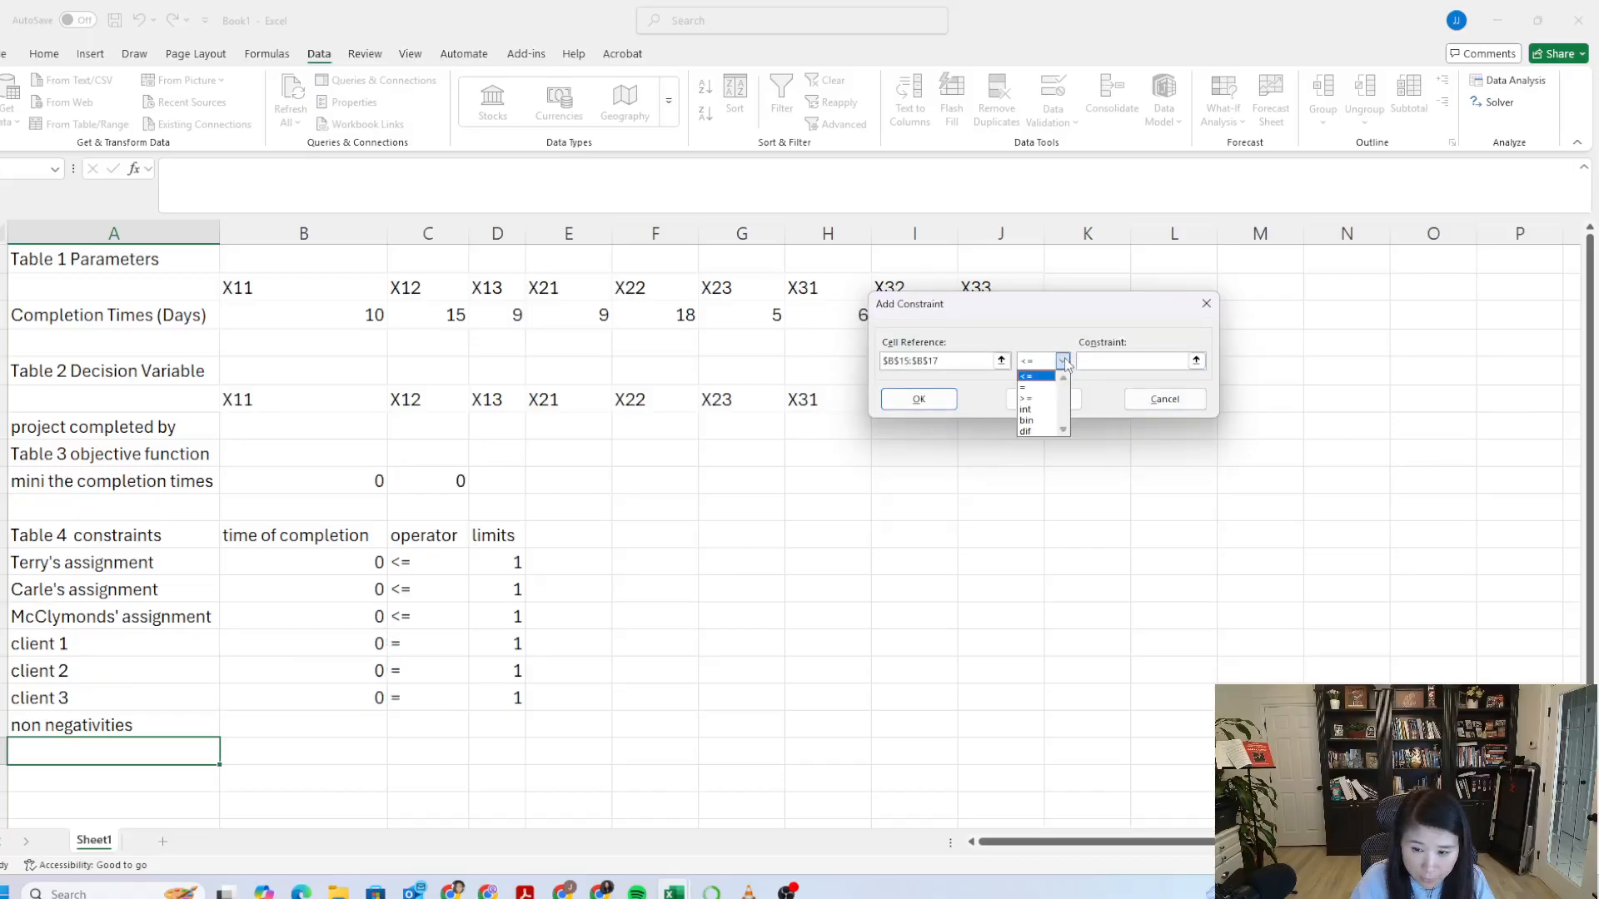
{"action": "left_click", "coordinate": [1037, 388]}
{"action": "left_click", "coordinate": [1196, 360]}
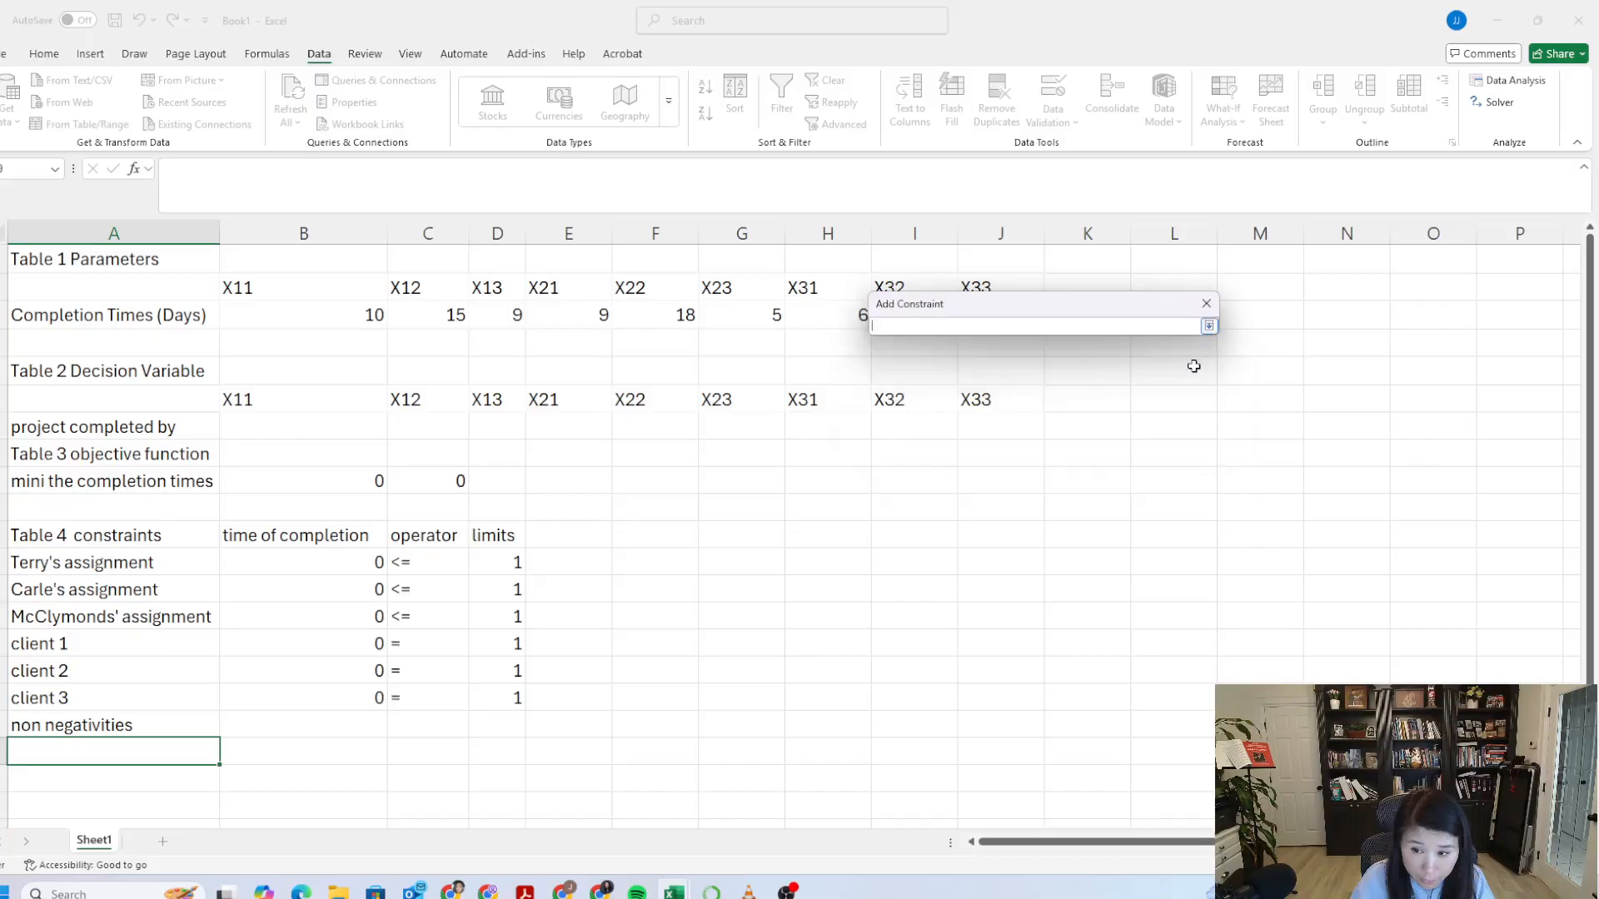
{"action": "left_click_drag", "start_coordinate": [494, 643], "coordinate": [497, 695]}
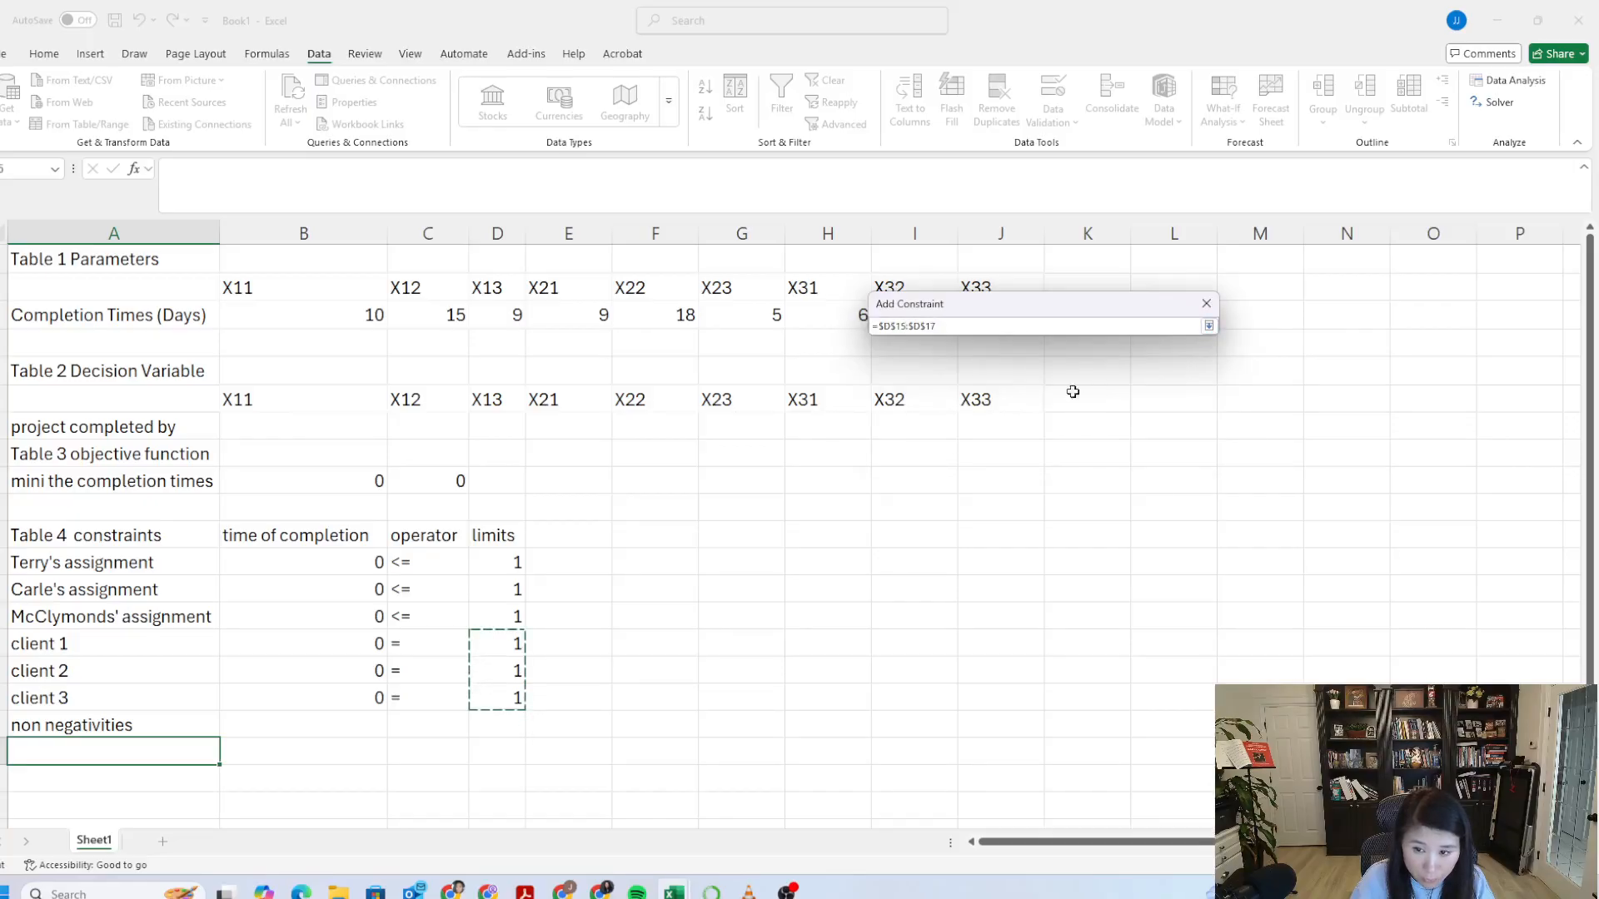
{"action": "left_click", "coordinate": [1210, 327]}
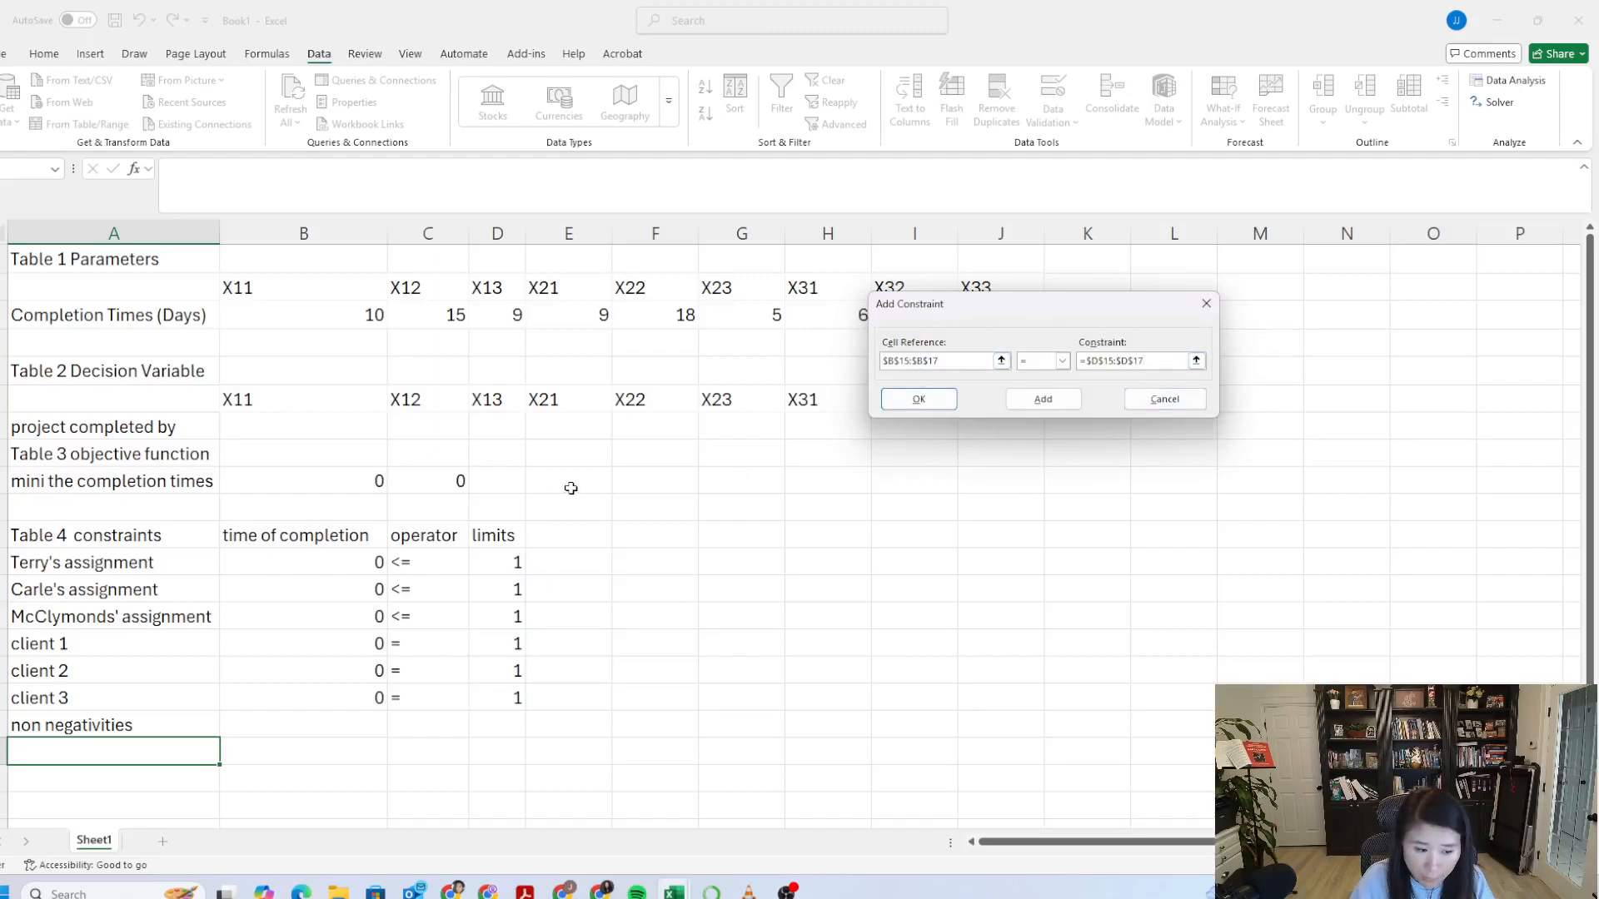
{"action": "left_click", "coordinate": [919, 401]}
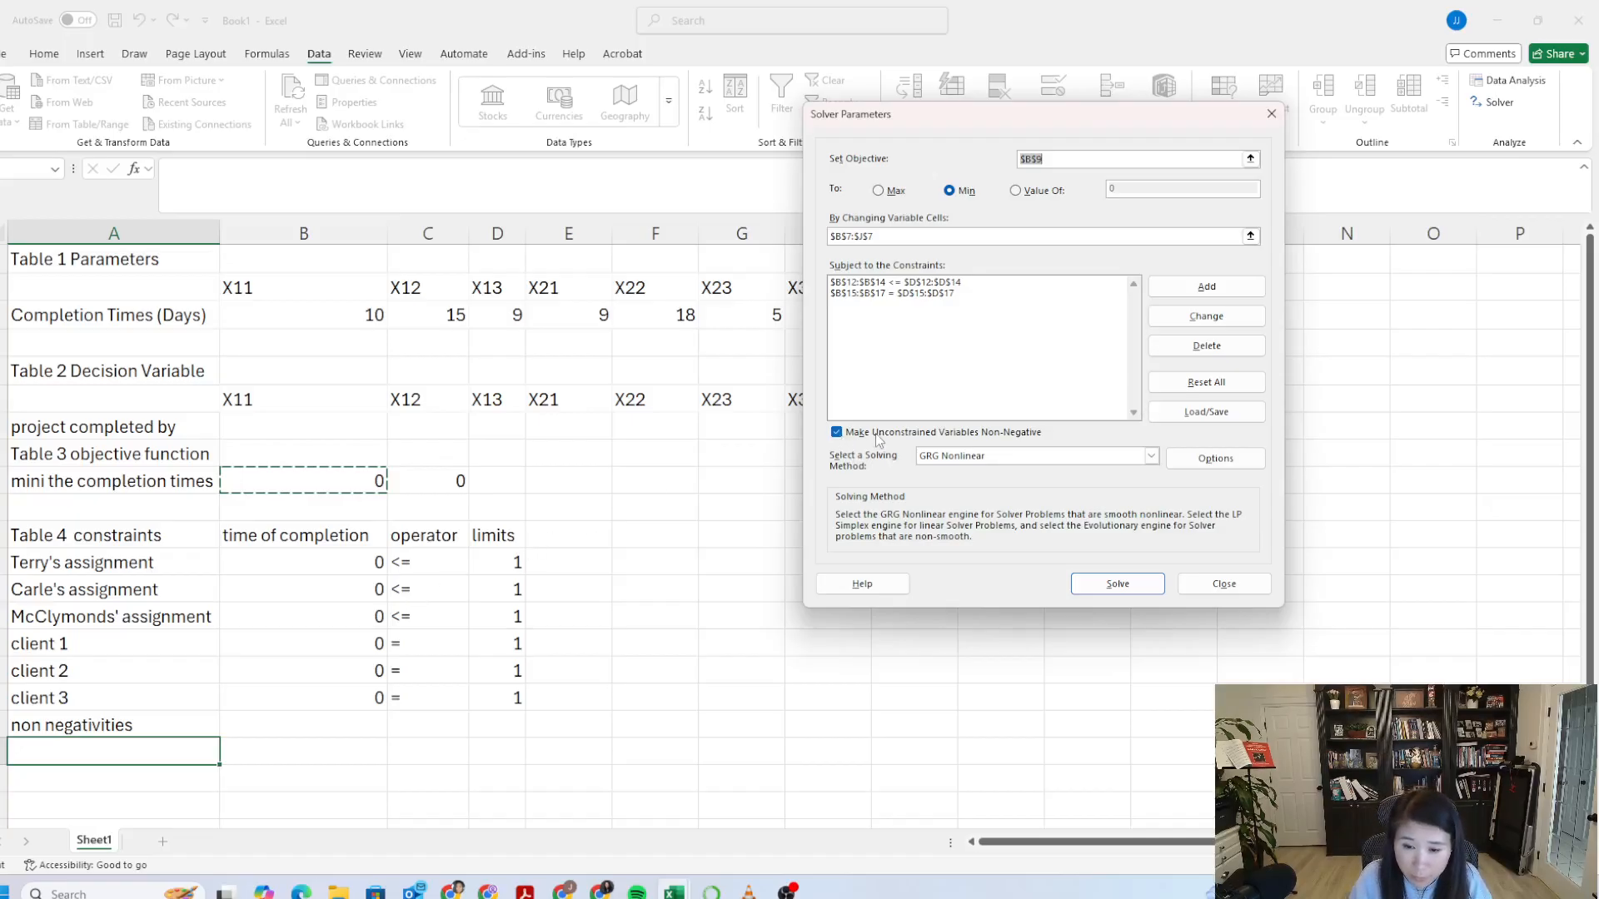
Step: Choose Simplex LP as the solving method and move the Solver Parameters dialog away from the decision variable columns
{"action": "left_click", "coordinate": [947, 456]}
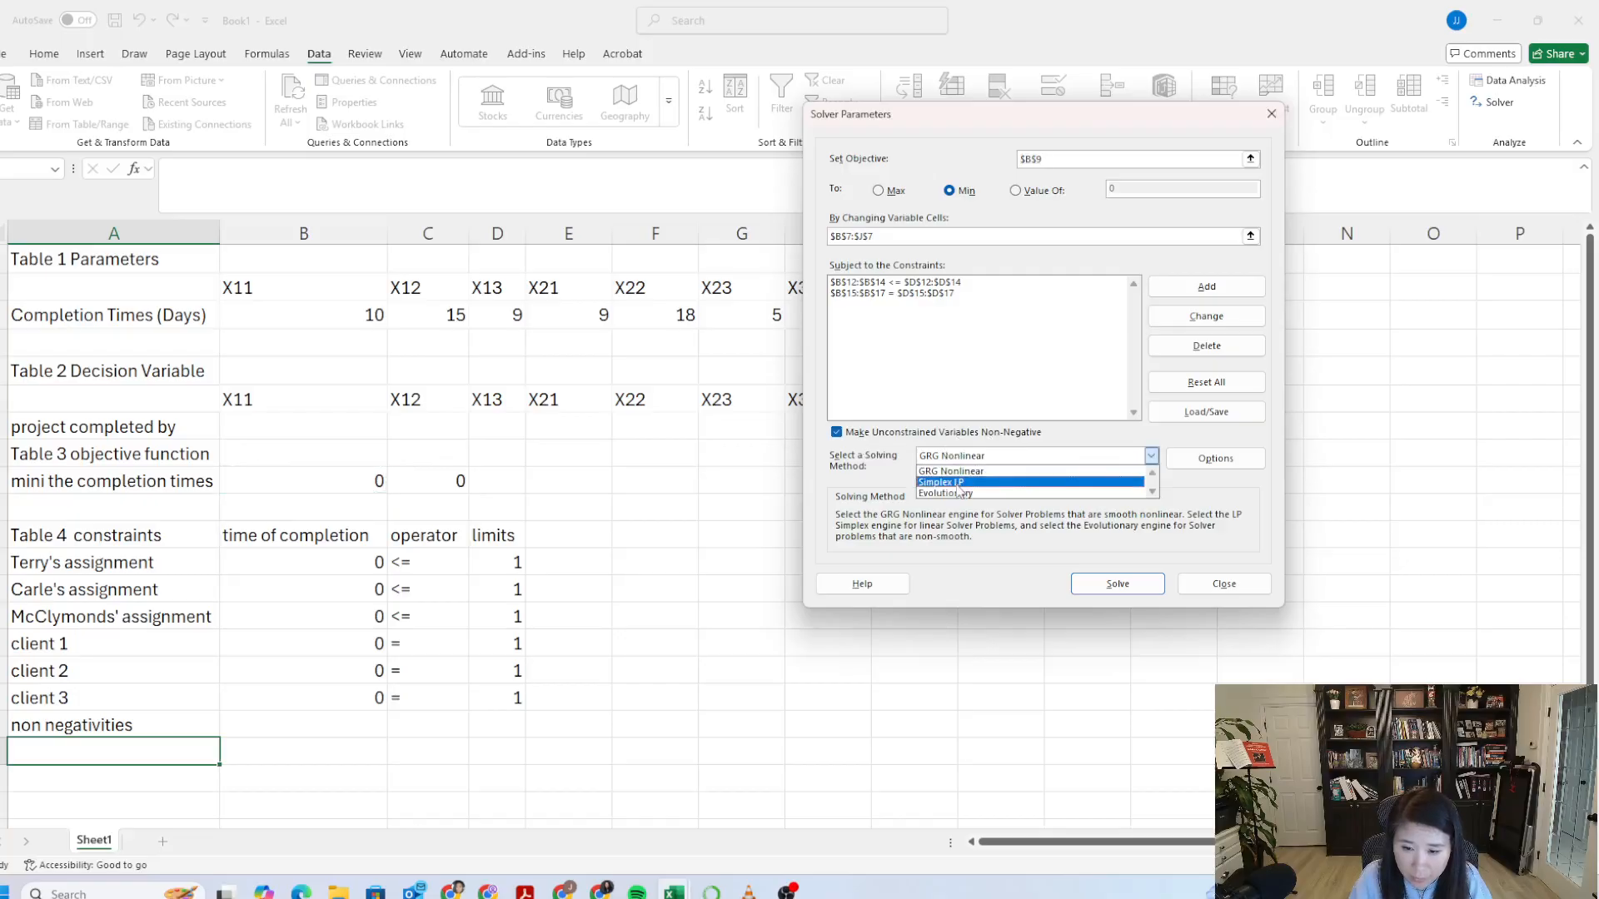
{"action": "left_click", "coordinate": [966, 483]}
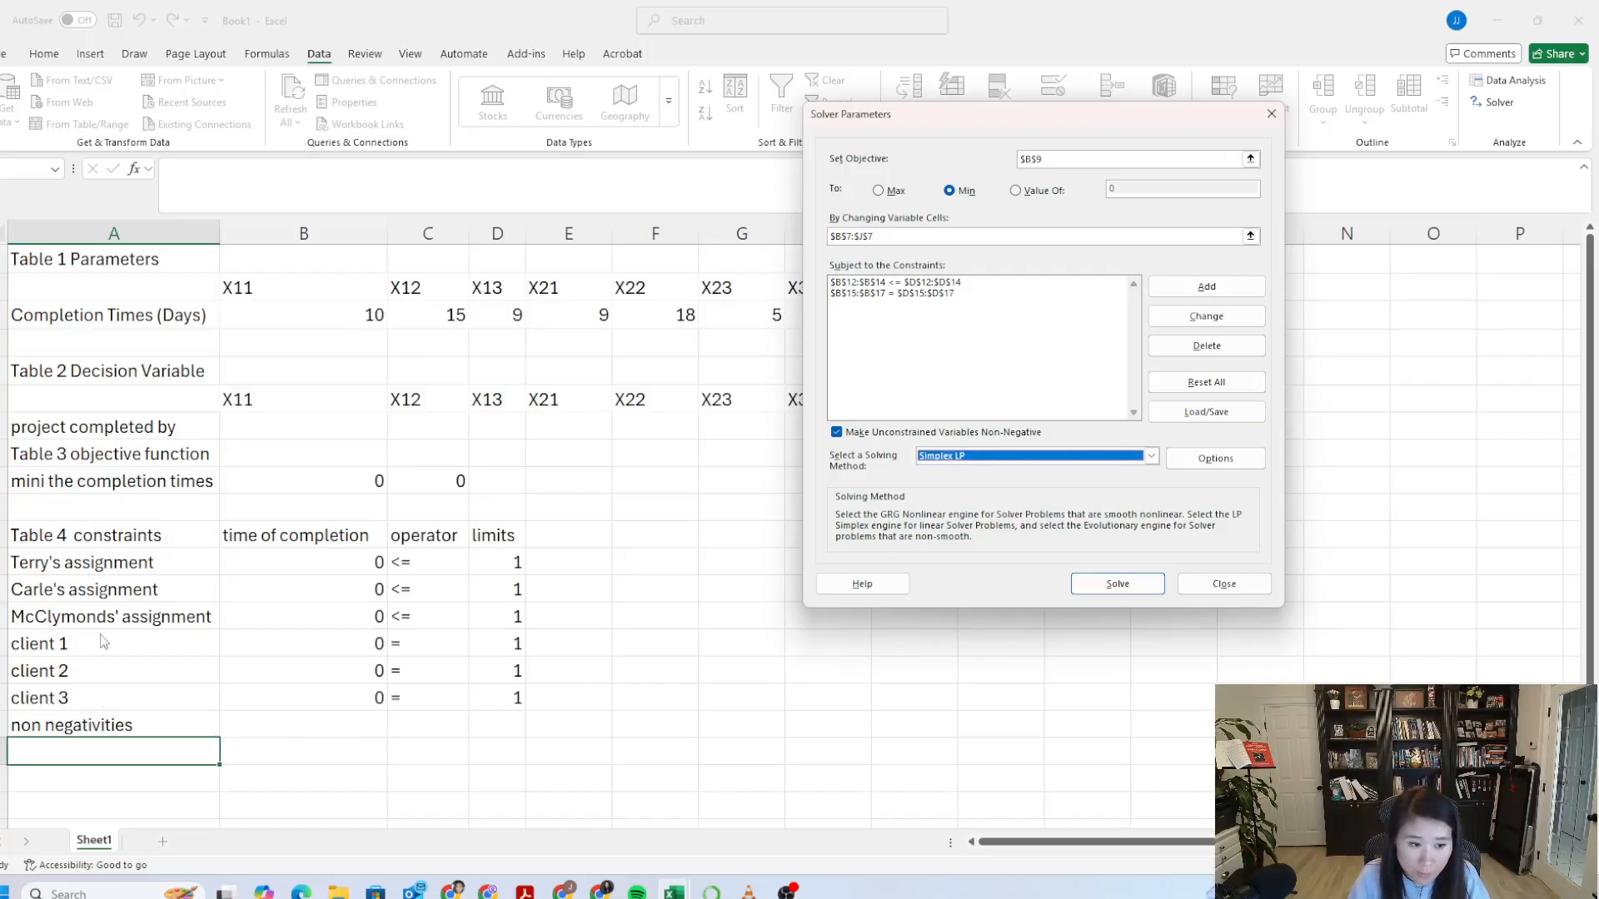
{"action": "left_click_drag", "start_coordinate": [1009, 118], "coordinate": [1148, 194]}
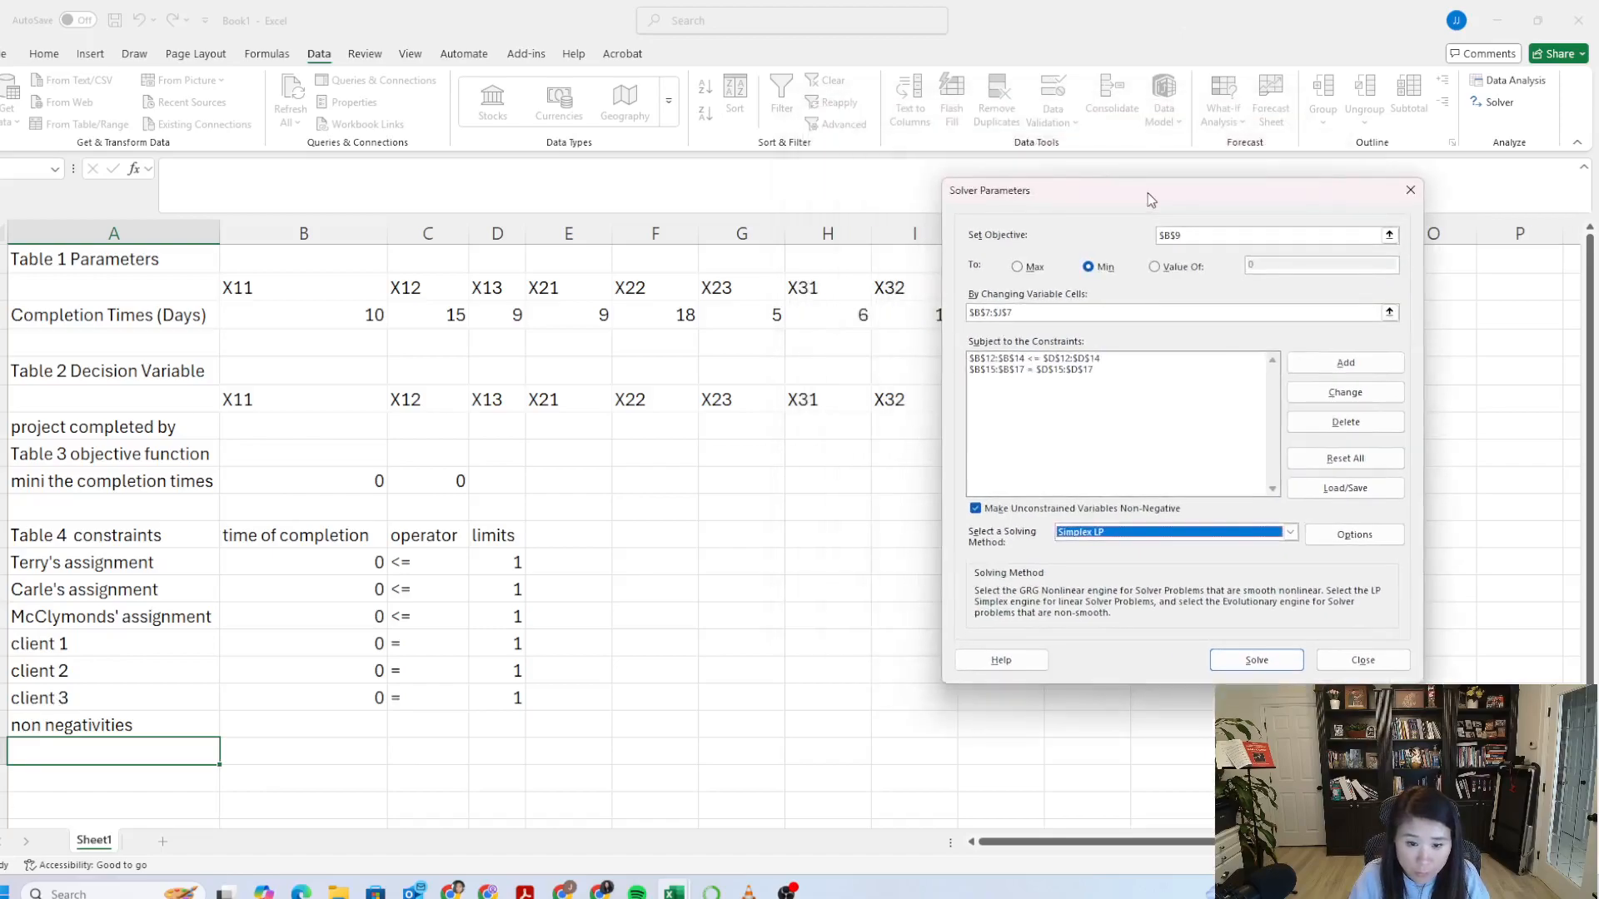